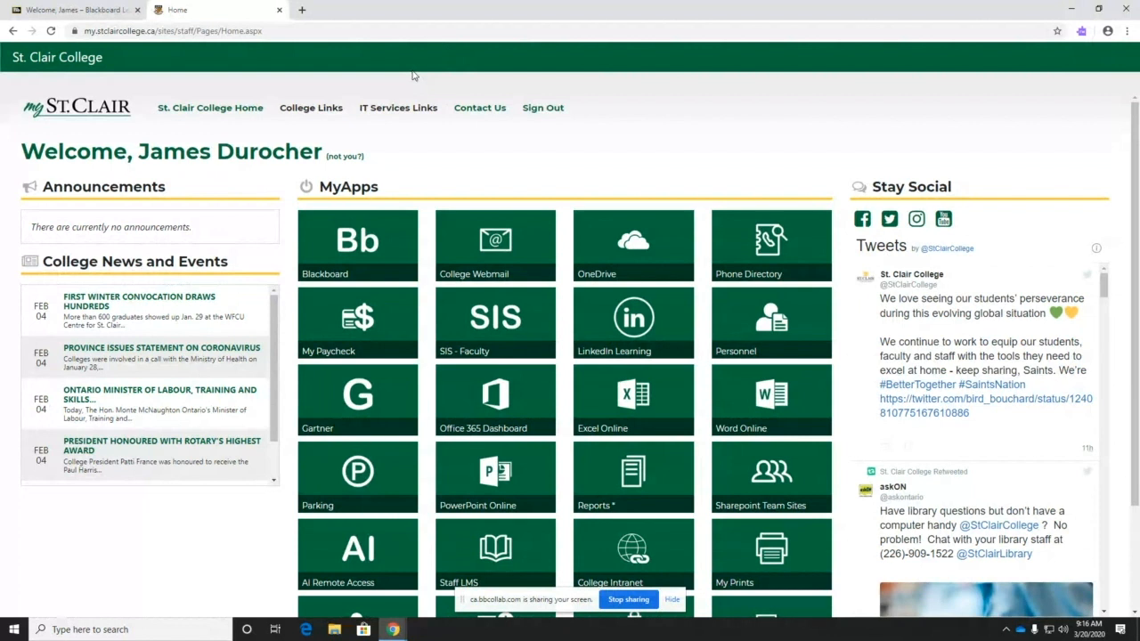
- Launch Blackboard from the MyApps tile in a new tab, then return to the myStClair Home tab
{"action": "left_click", "coordinate": [356, 244]}
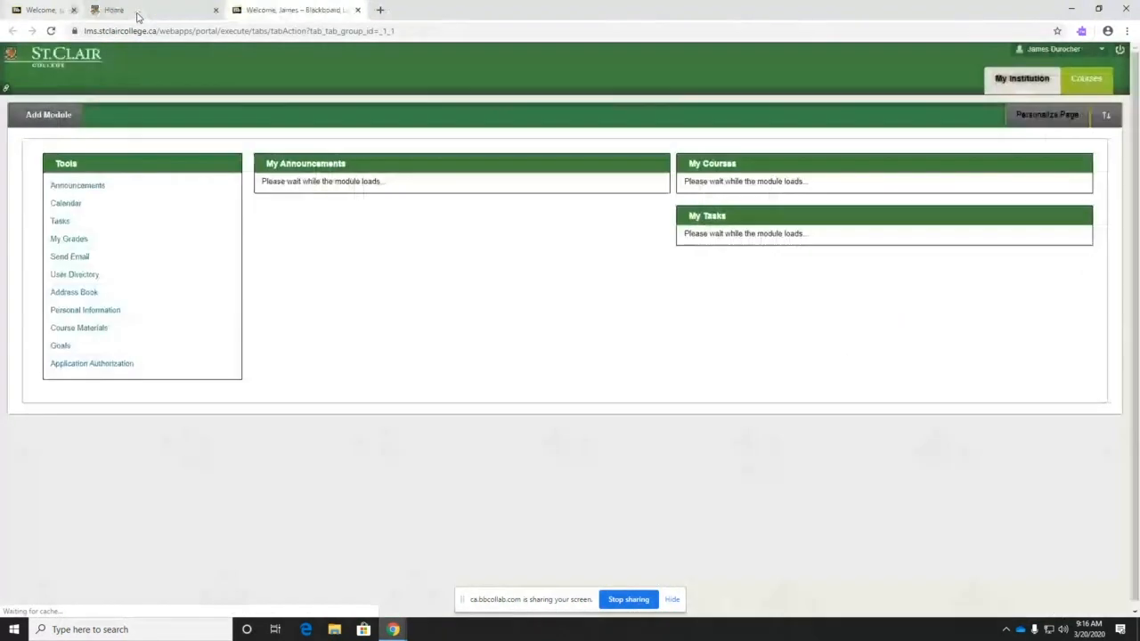
{"action": "left_click", "coordinate": [137, 10]}
{"action": "left_click", "coordinate": [119, 10]}
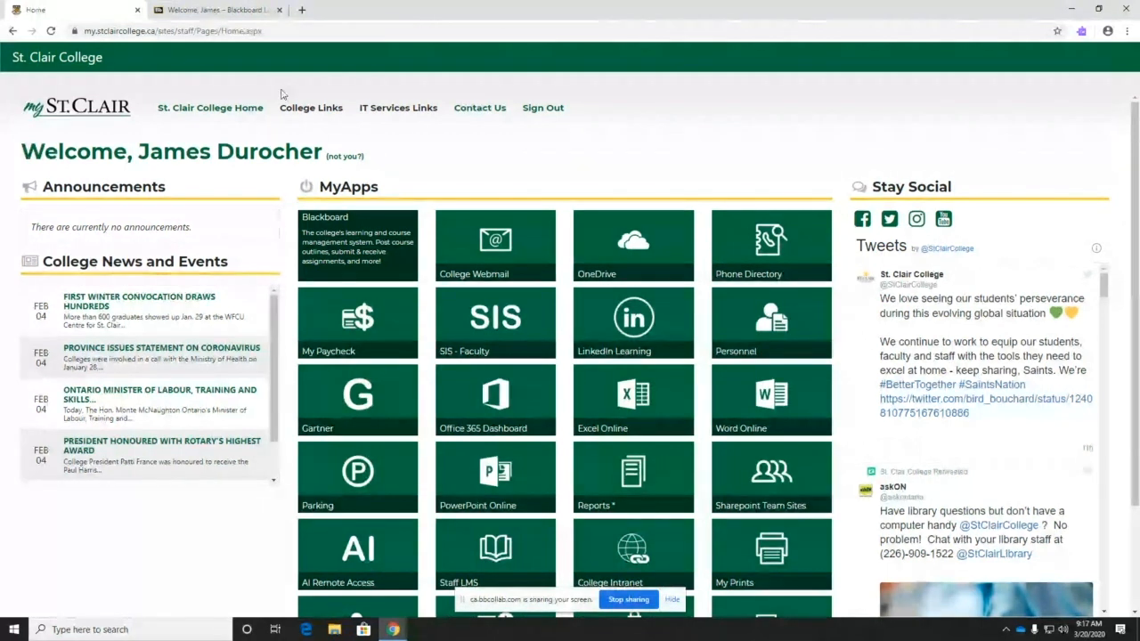
{"action": "mouse_move", "coordinate": [307, 111]}
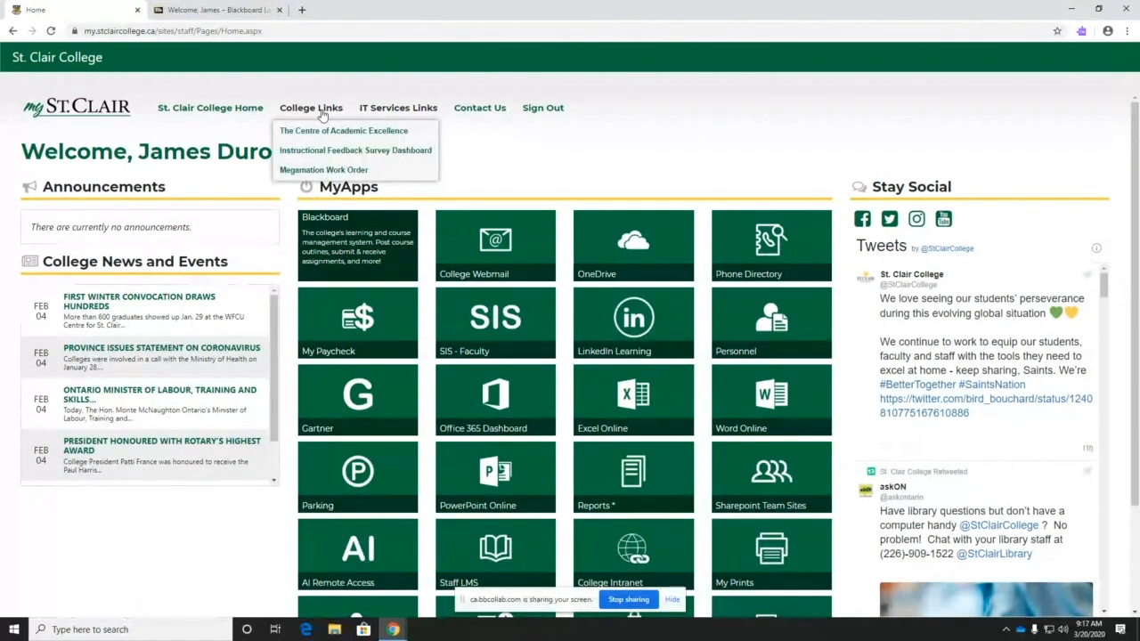
- Go to the Centre for Academic Excellence site from College Links
{"action": "left_click", "coordinate": [318, 134]}
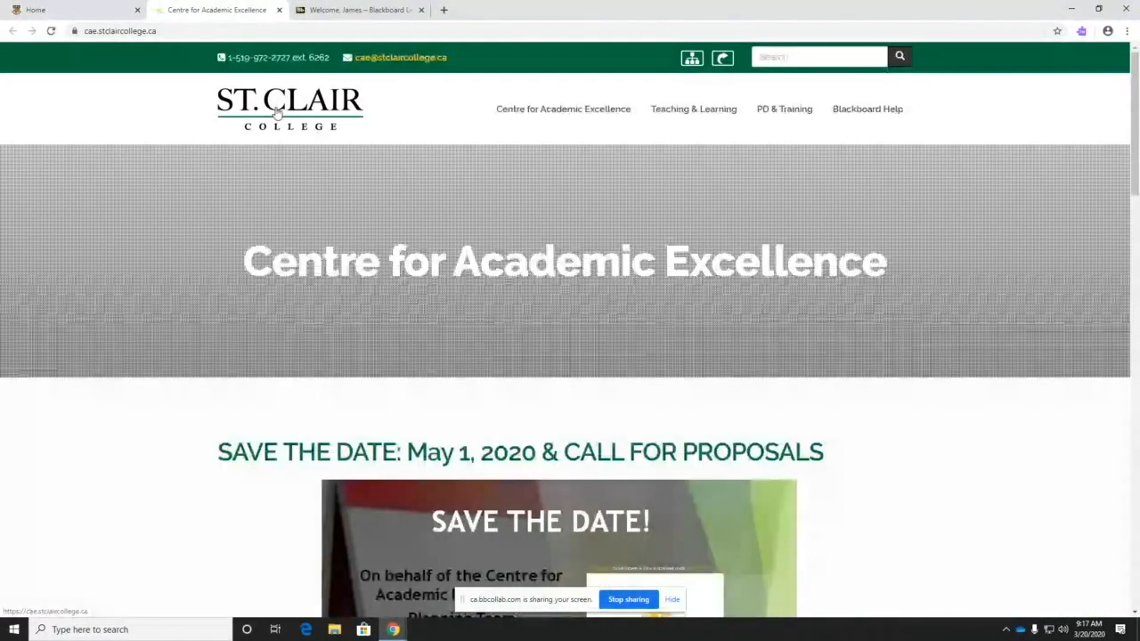
{"action": "scroll", "coordinate": [346, 232], "scroll_direction": "down", "scroll_amount": 6}
{"action": "scroll", "coordinate": [347, 232], "scroll_direction": "up", "scroll_amount": 6}
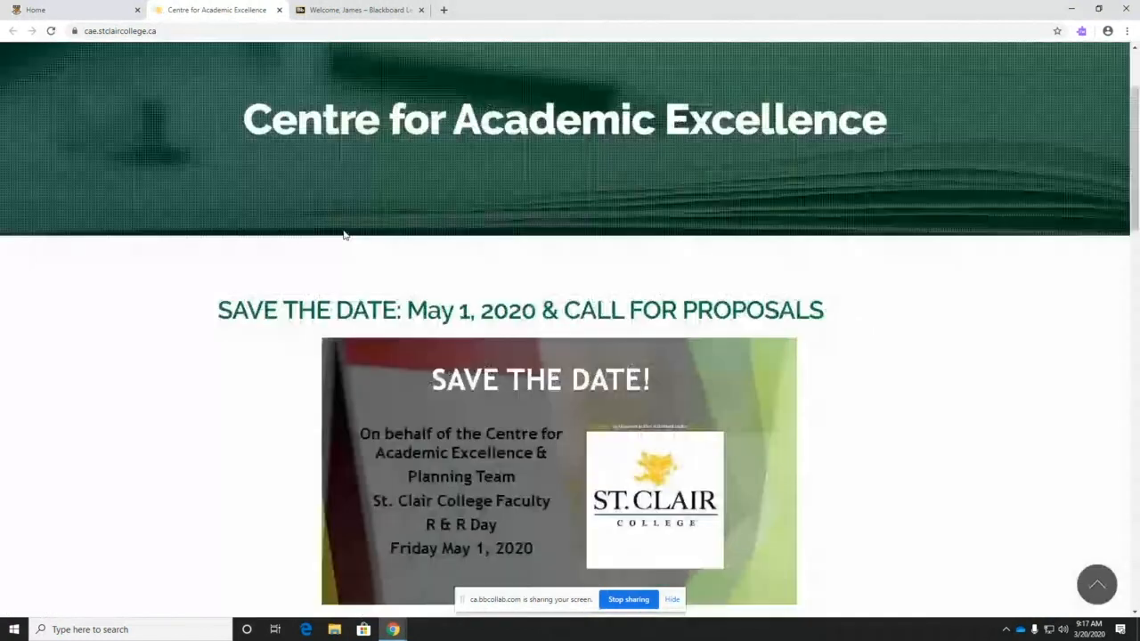
- Open Blackboard Help and scroll down to the course-content setup guides table
{"action": "mouse_move", "coordinate": [572, 110]}
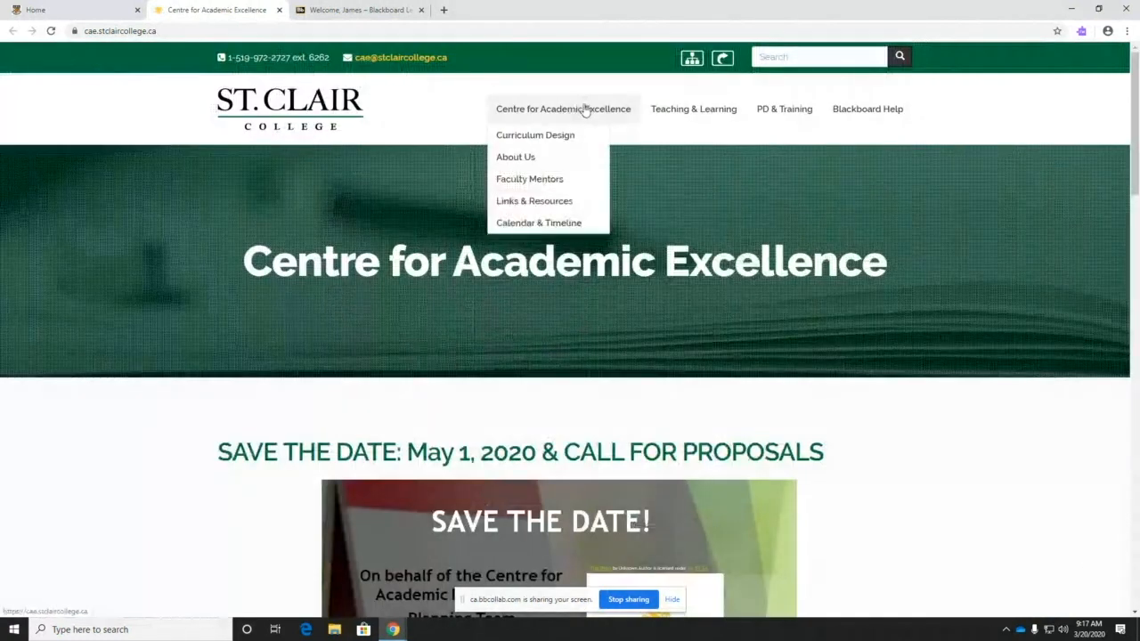
{"action": "left_click", "coordinate": [850, 112]}
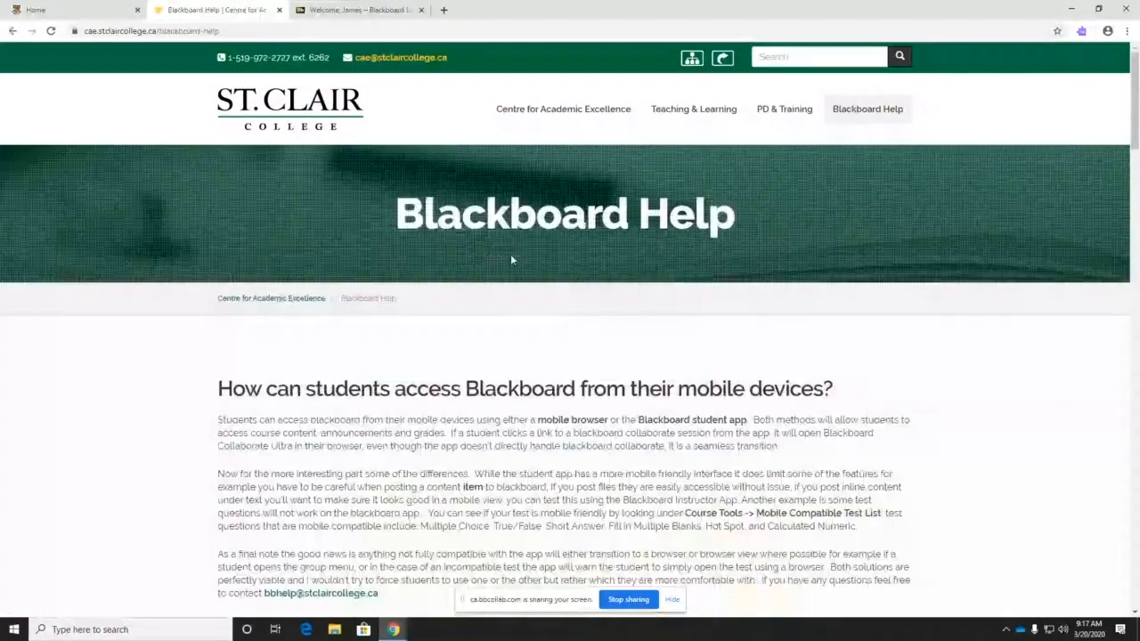
{"action": "scroll", "coordinate": [510, 254], "scroll_direction": "down", "scroll_amount": 5}
{"action": "scroll", "coordinate": [442, 236], "scroll_direction": "down", "scroll_amount": 5}
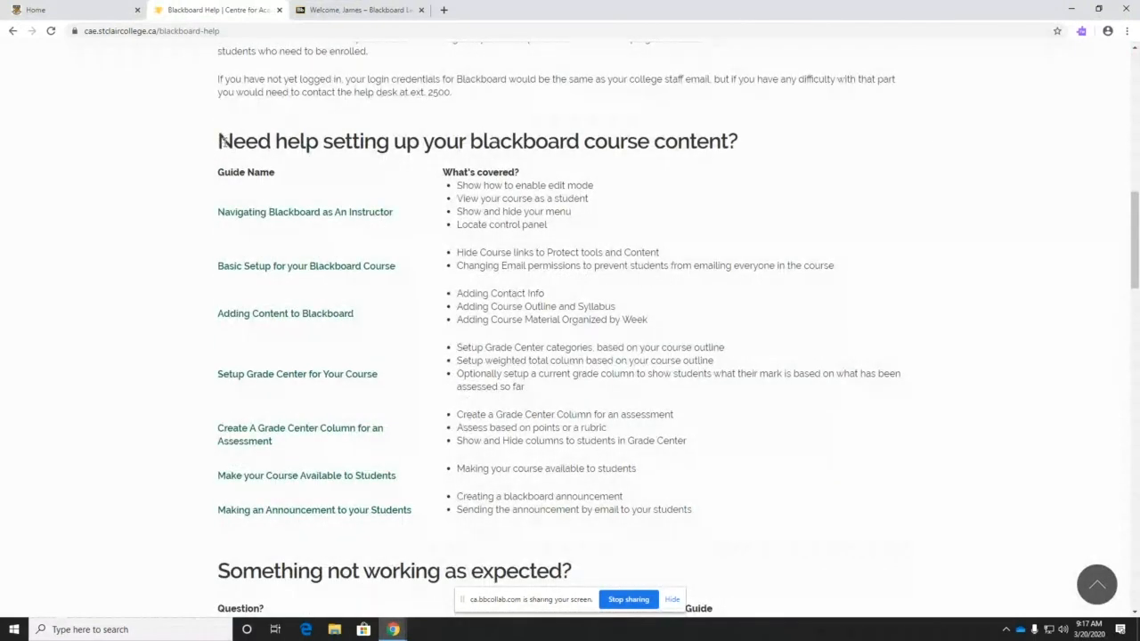
{"action": "left_click_drag", "start_coordinate": [220, 141], "coordinate": [750, 522]}
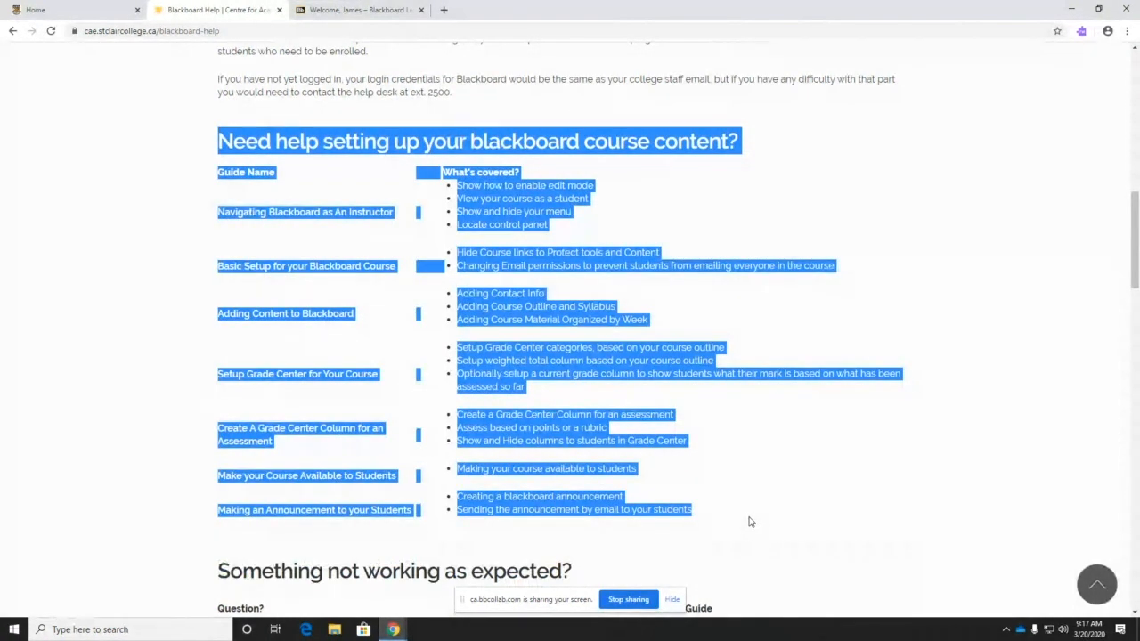
{"action": "left_click", "coordinate": [180, 131]}
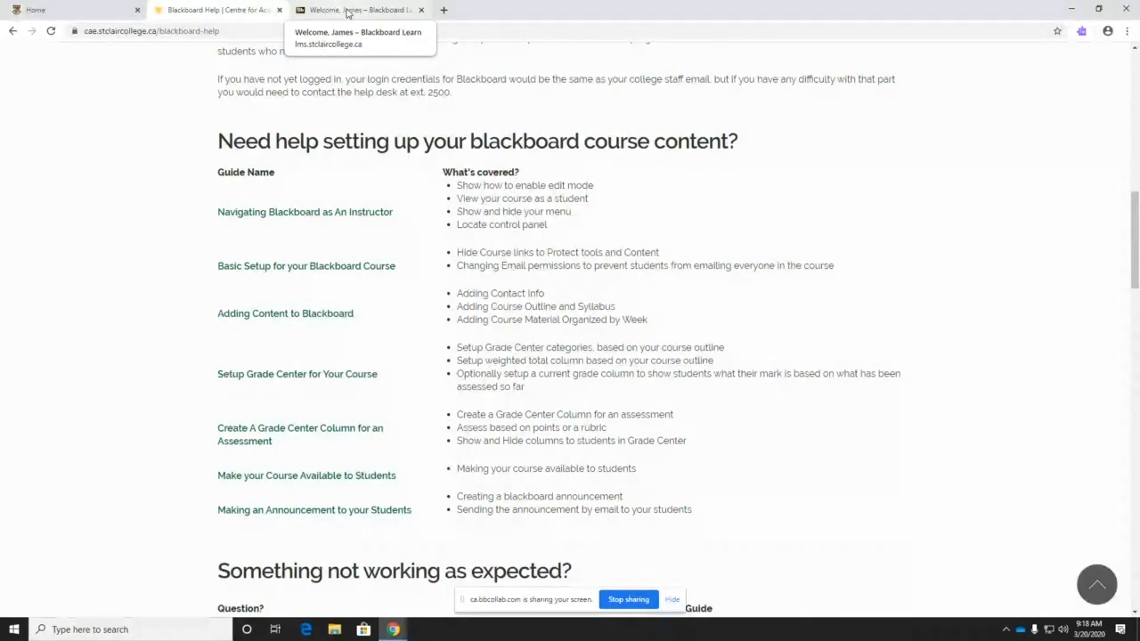
- Back in Blackboard Learn, open BME601-20W-001: Medical Imaging 20 Winter from My Courses
{"action": "left_click", "coordinate": [347, 13]}
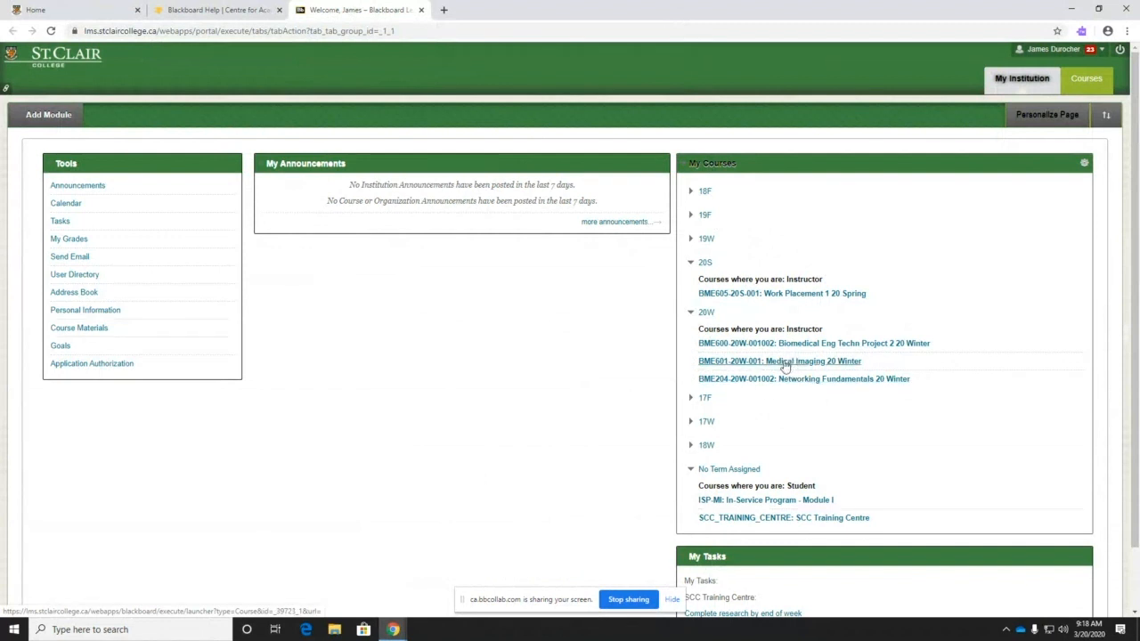
{"action": "left_click", "coordinate": [780, 362]}
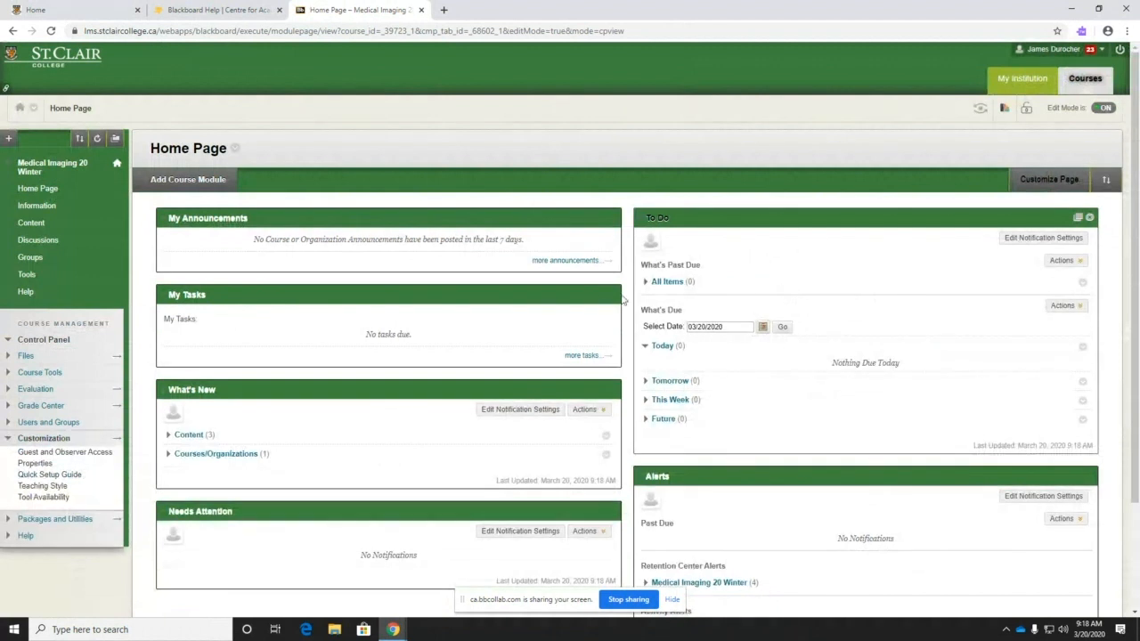
- Reopen Medical Imaging 20 Winter via My Institution and switch Edit Mode off
{"action": "left_click", "coordinate": [1019, 80]}
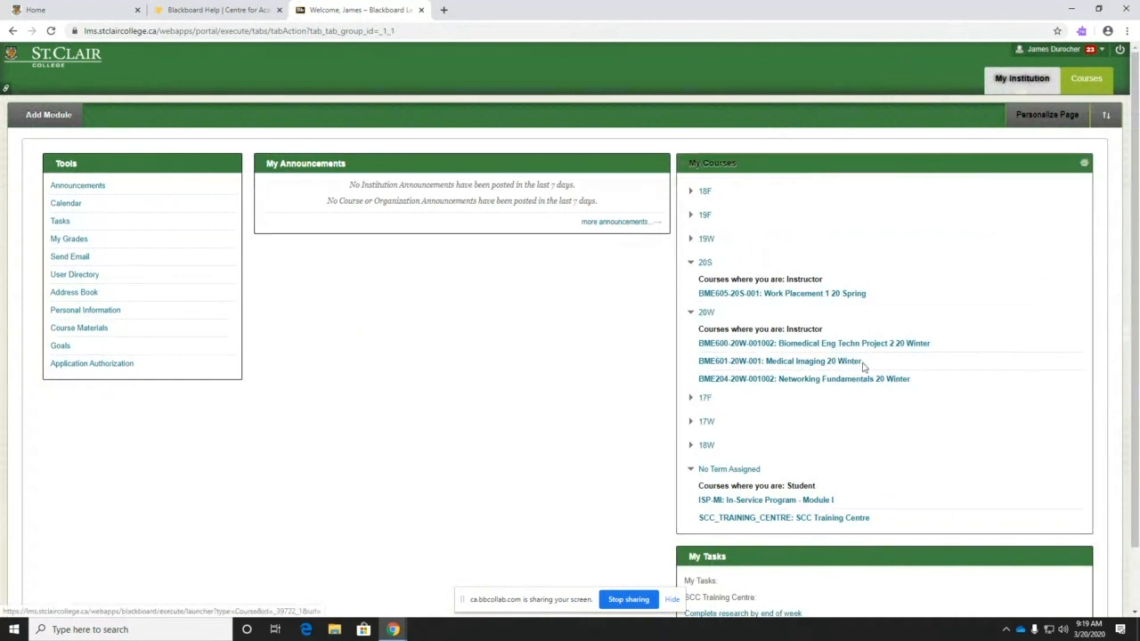
{"action": "left_click", "coordinate": [780, 361]}
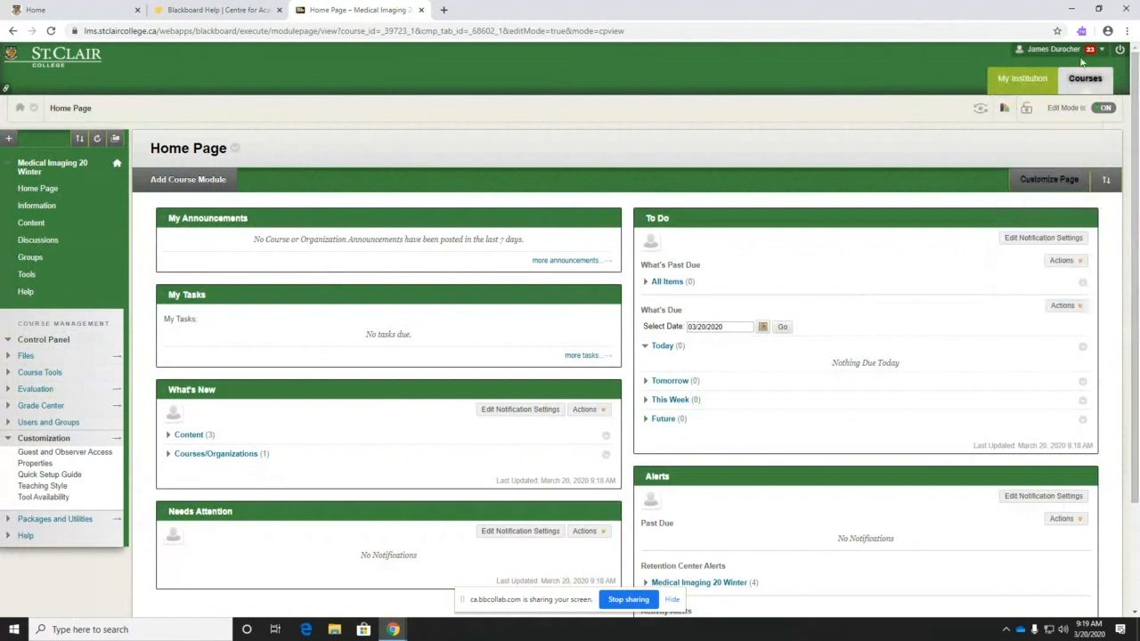
{"action": "left_click", "coordinate": [1102, 108]}
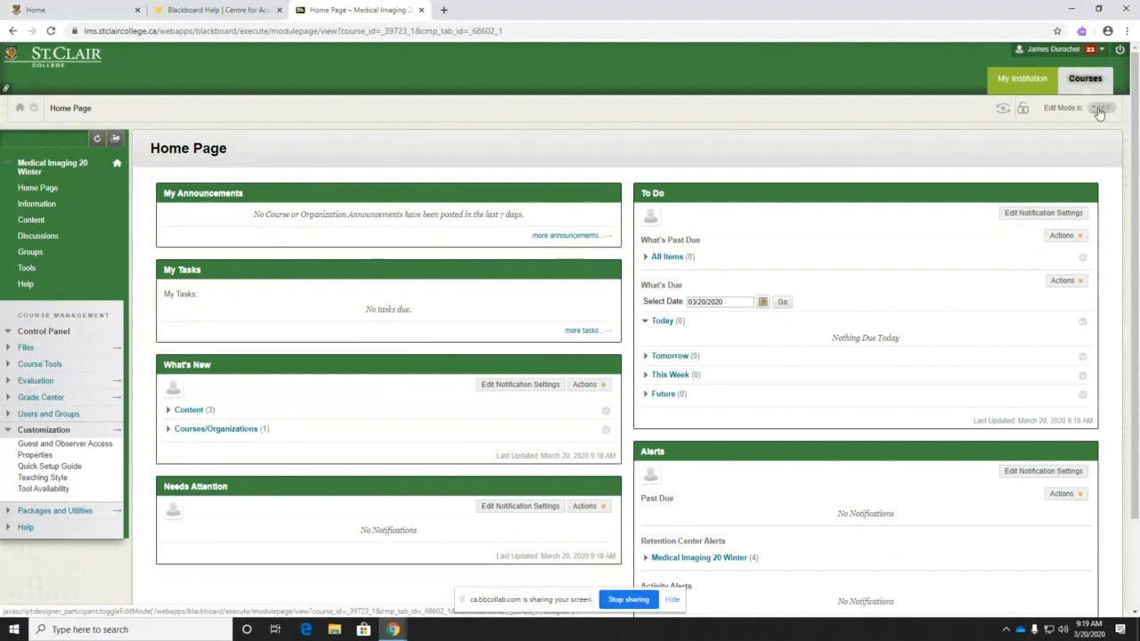
- Switch Edit Mode back on and use the lock icon to make the course unavailable
{"action": "left_click", "coordinate": [1100, 108]}
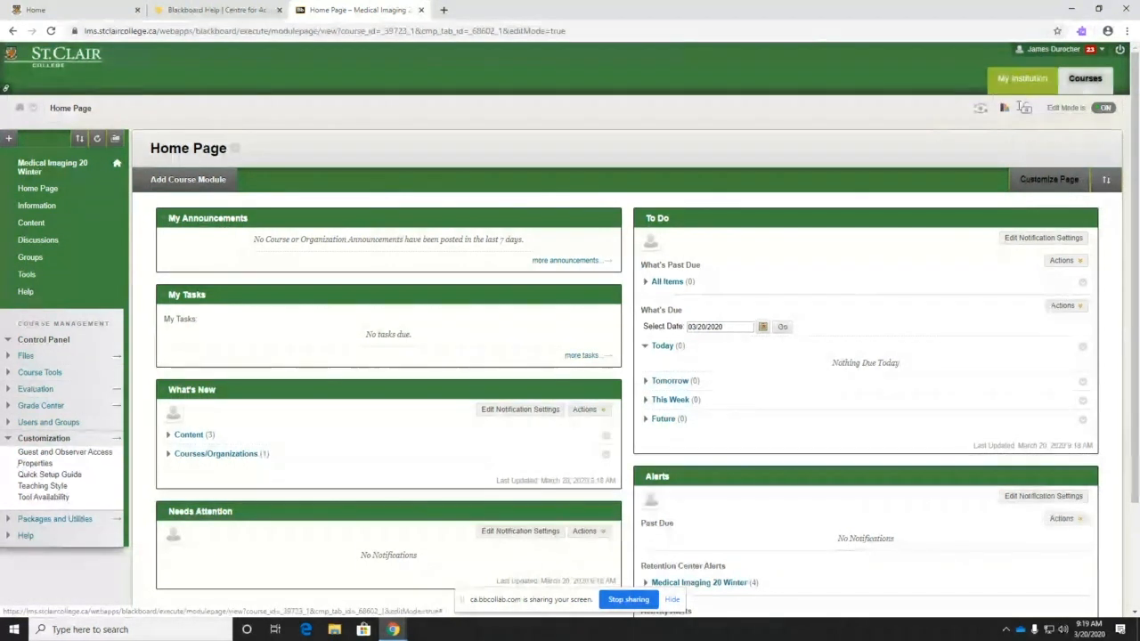
{"action": "left_click", "coordinate": [1026, 109]}
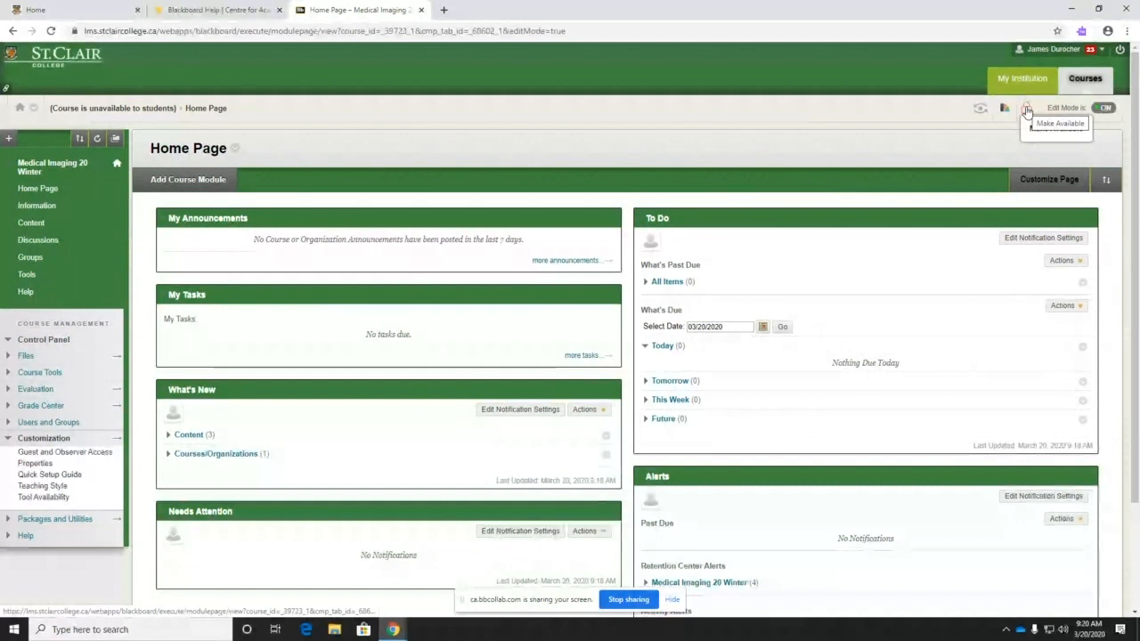
{"action": "left_click", "coordinate": [981, 116]}
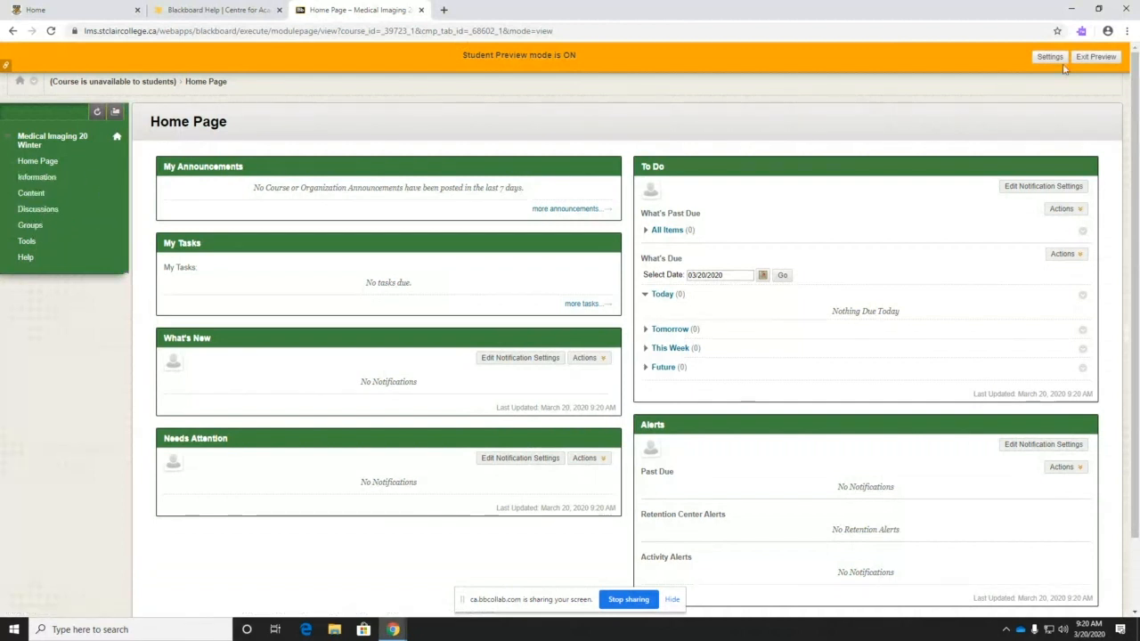
{"action": "left_click", "coordinate": [1096, 57]}
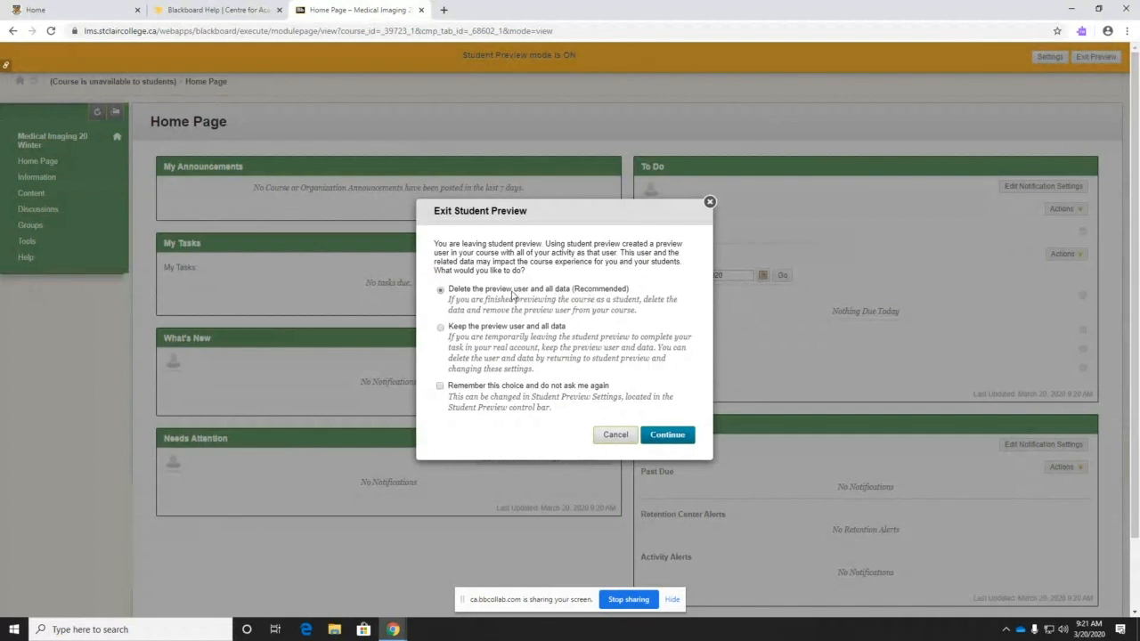
{"action": "left_click", "coordinate": [668, 435]}
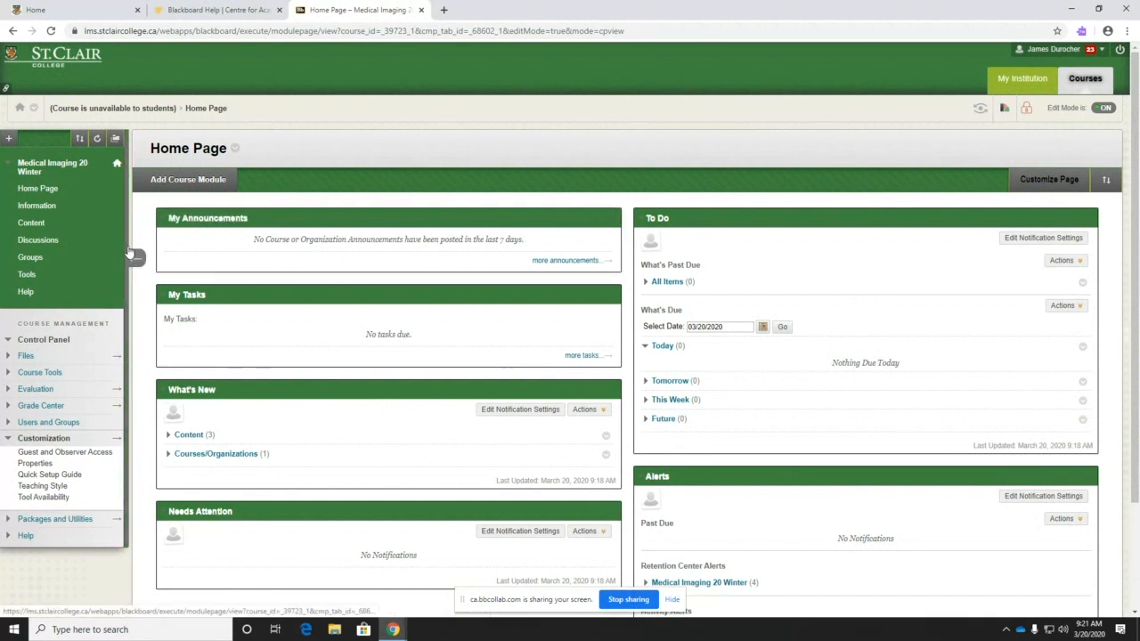
- Hide and re-show the course menu, then collapse its Customization section
{"action": "left_click", "coordinate": [137, 258]}
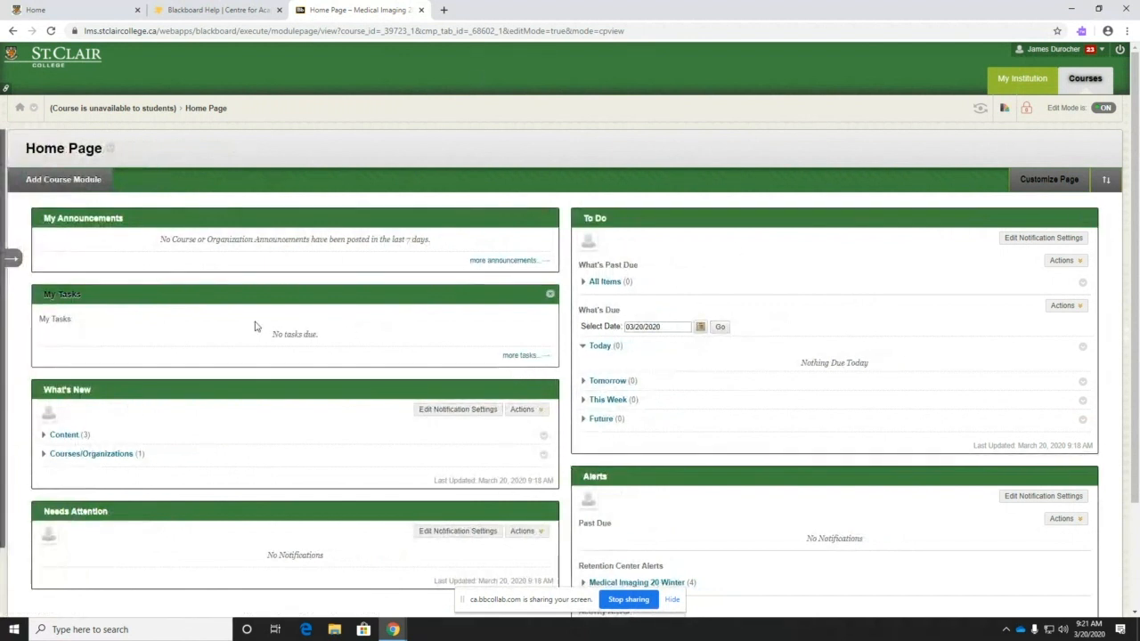
{"action": "left_click", "coordinate": [12, 259]}
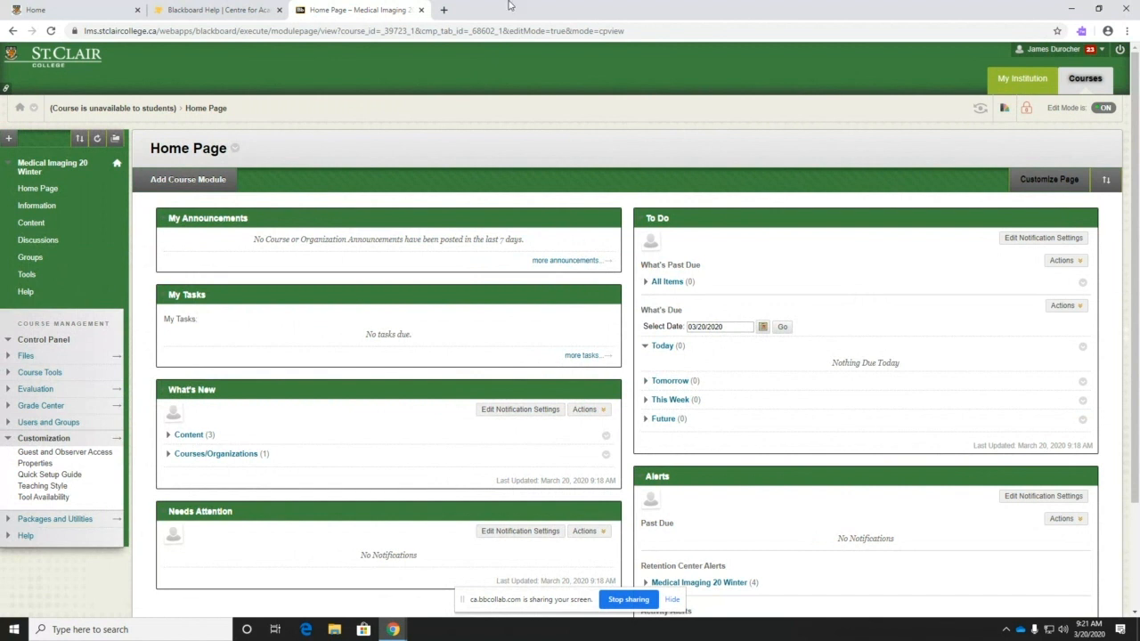
{"action": "left_click", "coordinate": [21, 439]}
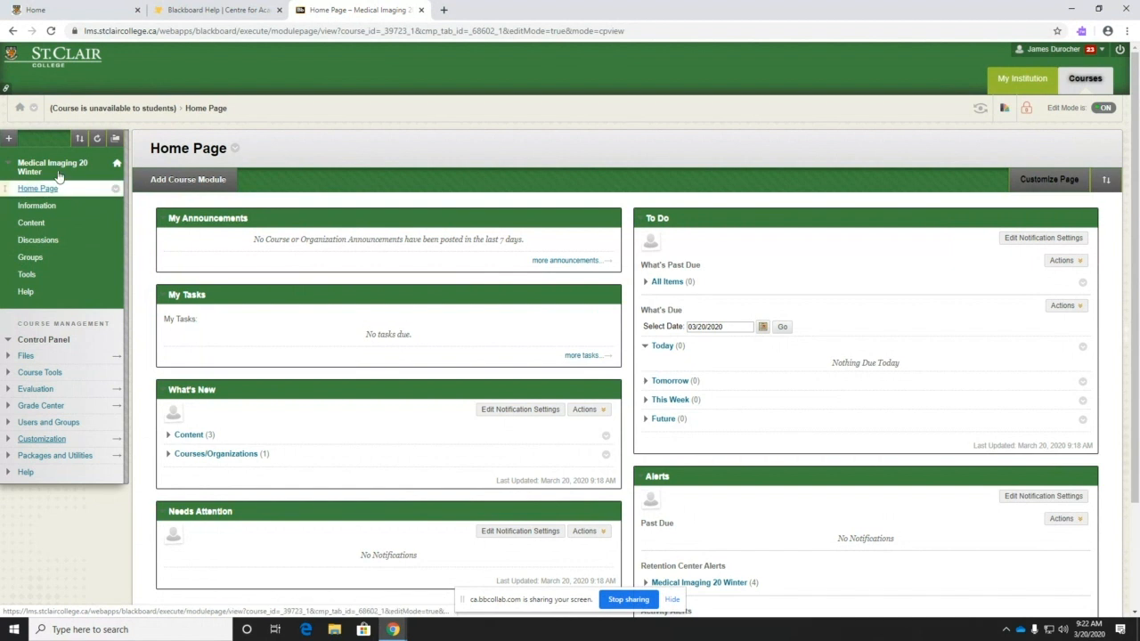
- On the course Tools page, hide the Blackboard Collaborate Ultra and Groups links from students
{"action": "left_click", "coordinate": [28, 275]}
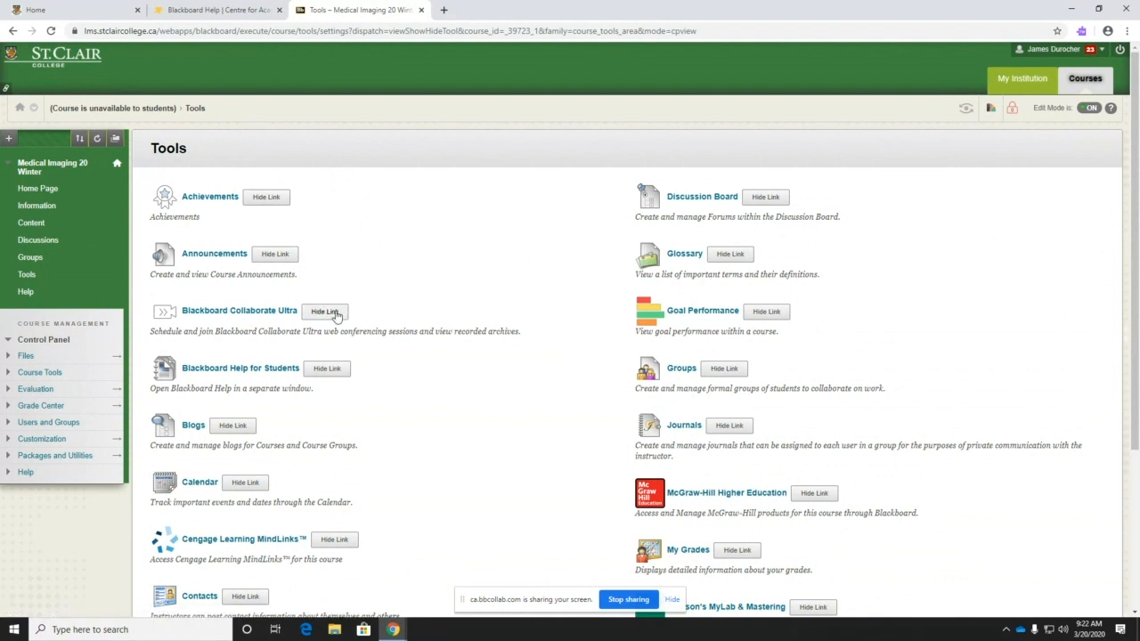
{"action": "left_click", "coordinate": [331, 315]}
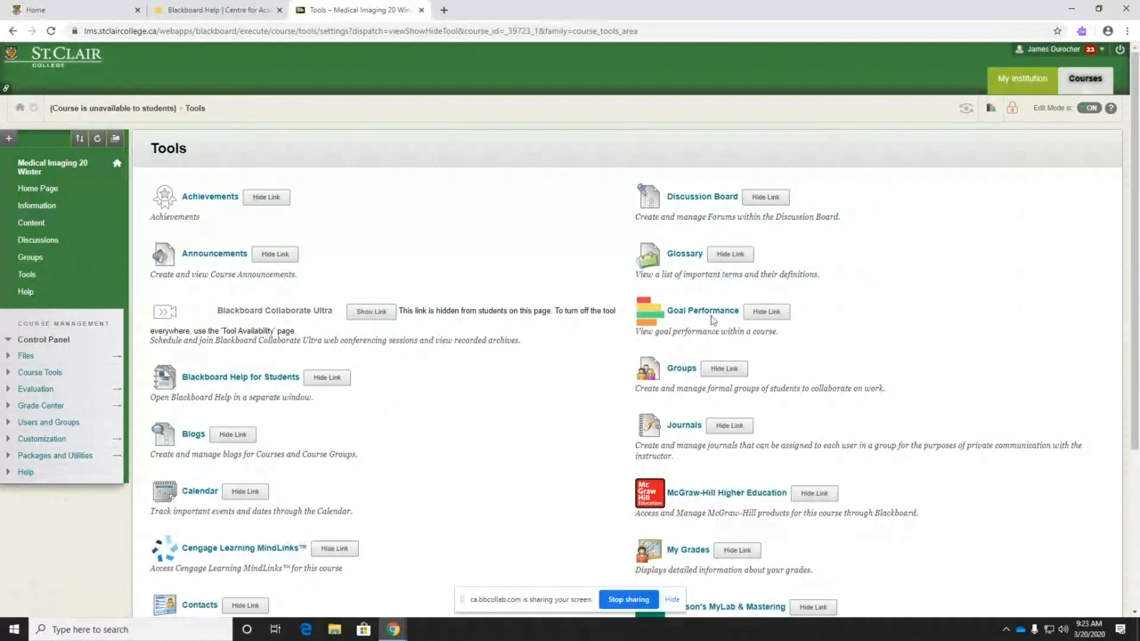
{"action": "left_click", "coordinate": [724, 368]}
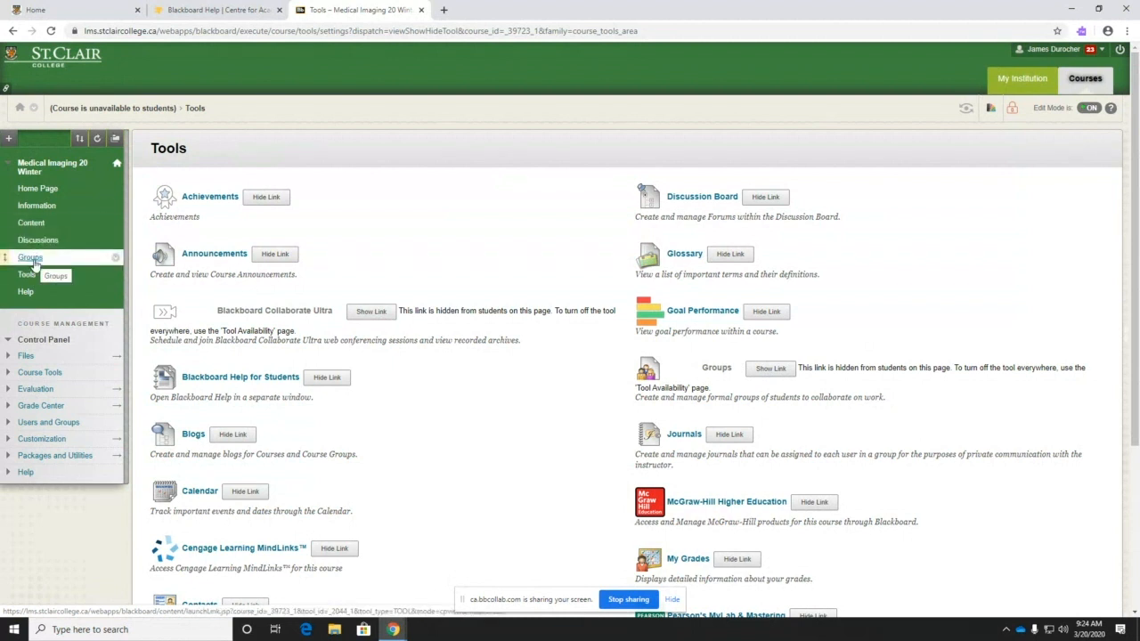
- Choose Hide Link from the Groups entry's menu in the course menu
{"action": "left_click", "coordinate": [115, 259]}
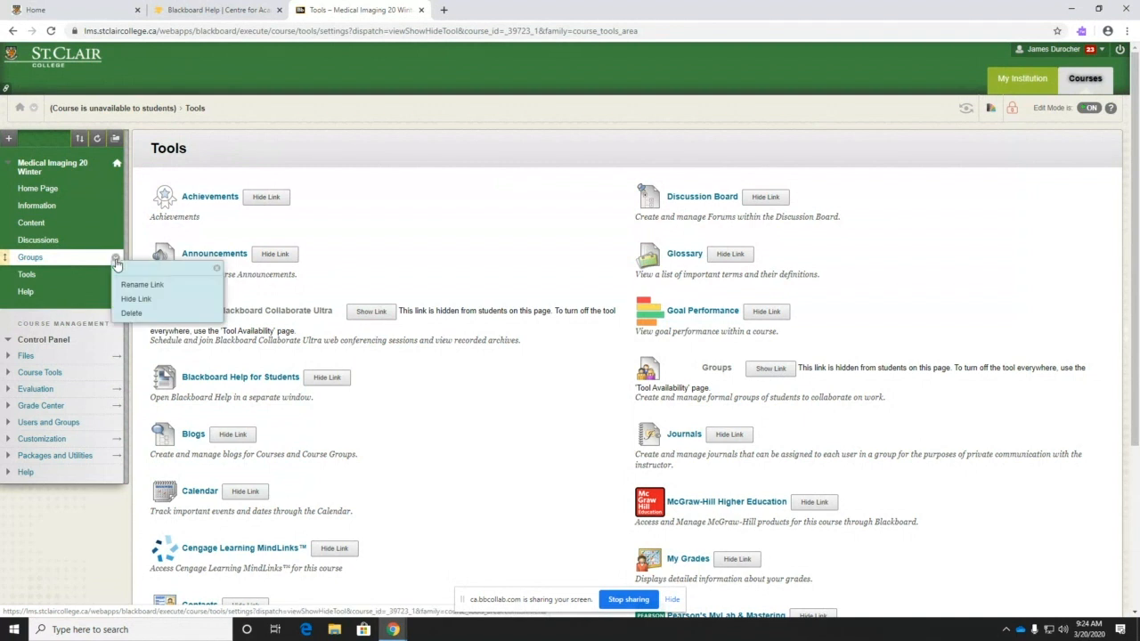
{"action": "left_click", "coordinate": [137, 299]}
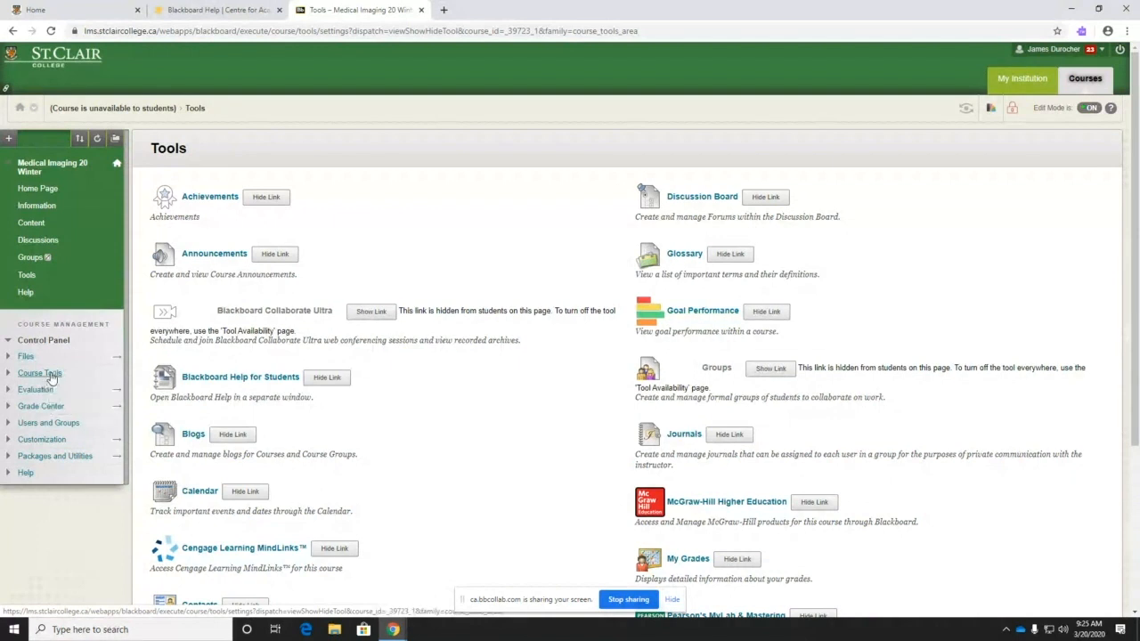
- Go to Customization > Tool Availability and bring up the Email tool's options menu
{"action": "left_click", "coordinate": [43, 440]}
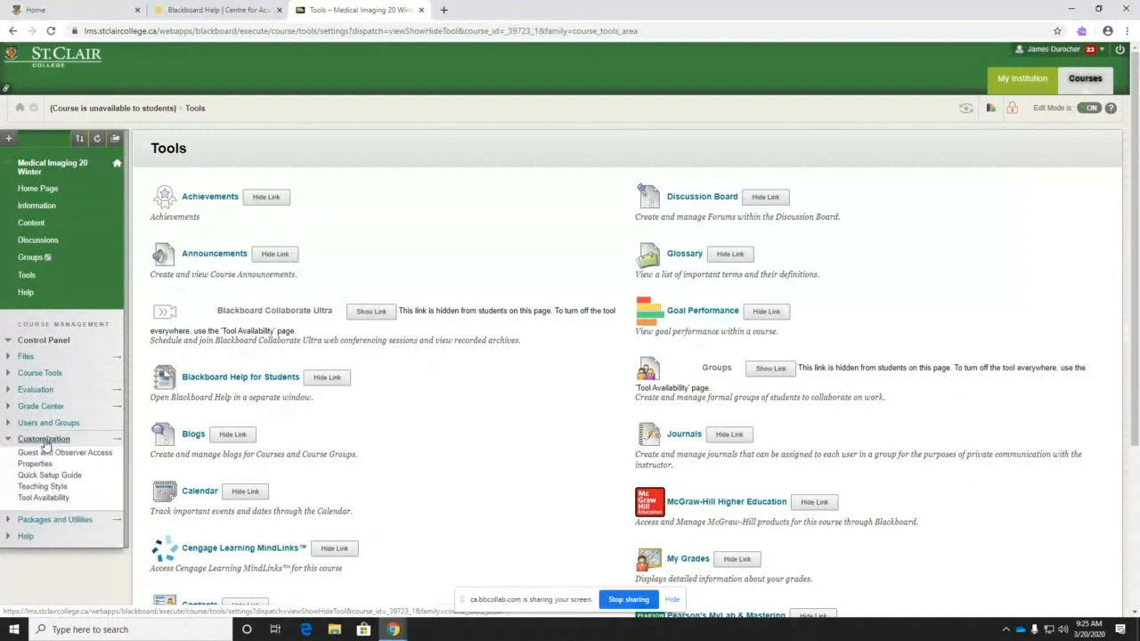
{"action": "left_click", "coordinate": [42, 498]}
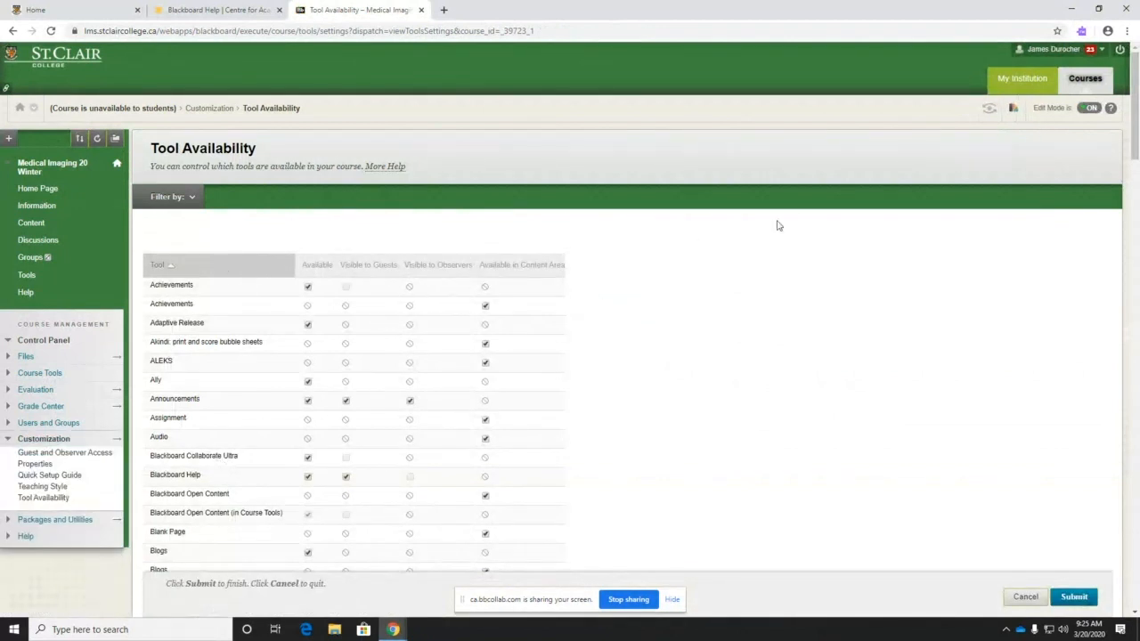
{"action": "scroll", "coordinate": [596, 315], "scroll_direction": "down", "scroll_amount": 10}
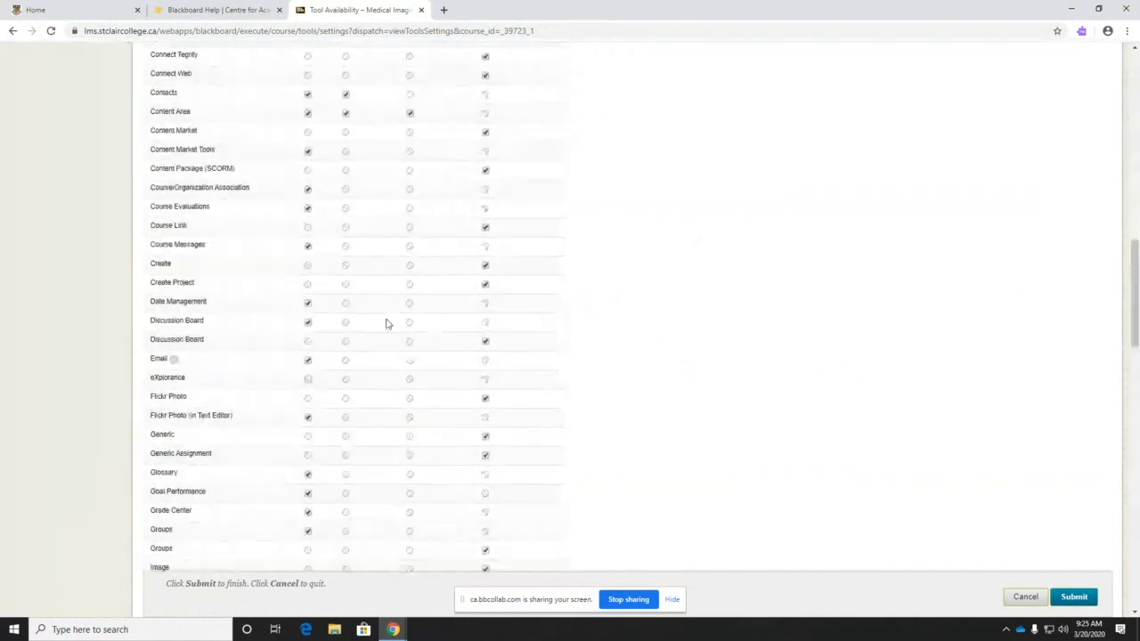
{"action": "scroll", "coordinate": [387, 323], "scroll_direction": "down", "scroll_amount": 3}
{"action": "scroll", "coordinate": [215, 234], "scroll_direction": "up", "scroll_amount": 1}
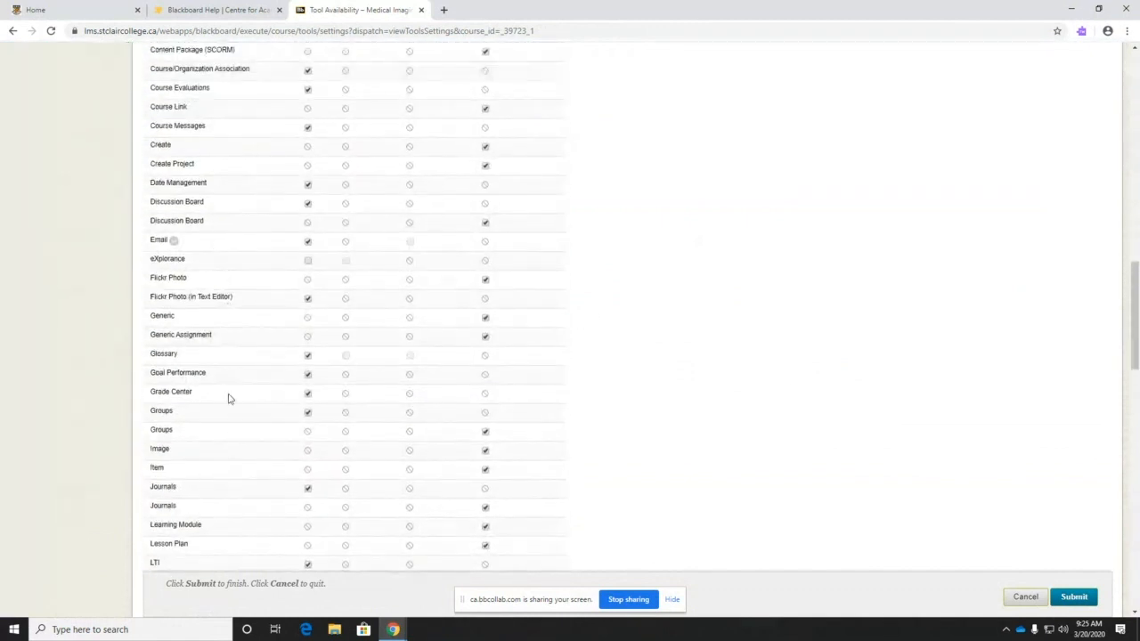
{"action": "left_click", "coordinate": [173, 241]}
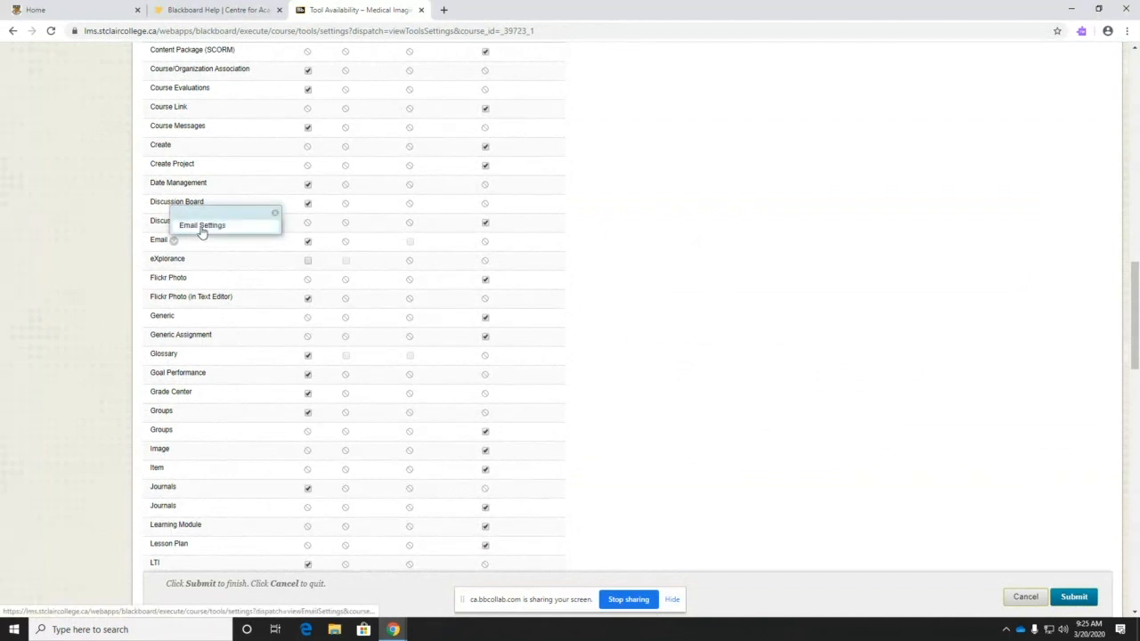
- In Email Settings, uncheck All Groups, All Student Users and All Users, then submit
{"action": "left_click", "coordinate": [202, 228]}
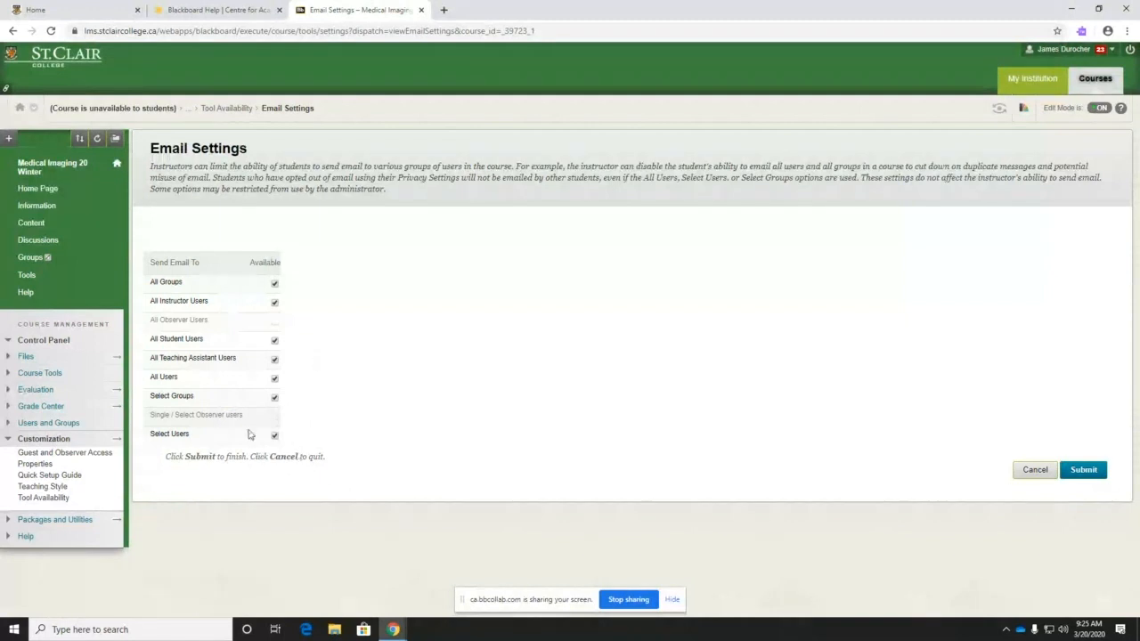
{"action": "left_click", "coordinate": [275, 284]}
{"action": "left_click", "coordinate": [275, 342]}
{"action": "left_click", "coordinate": [275, 380]}
{"action": "left_click", "coordinate": [275, 380]}
{"action": "left_click_drag", "start_coordinate": [156, 169], "coordinate": [726, 202]}
{"action": "left_click", "coordinate": [383, 316]}
{"action": "left_click", "coordinate": [1083, 470]}
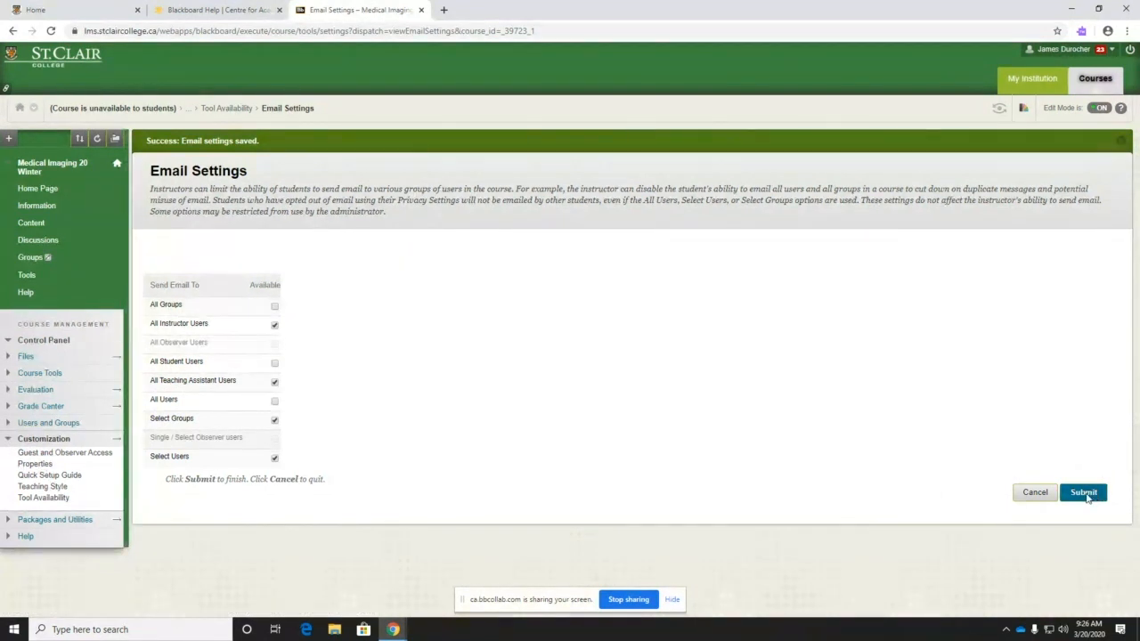
- Cancel out of email settings back to Tool Availability, and collapse Customization in the Control Panel
{"action": "left_click", "coordinate": [1033, 494]}
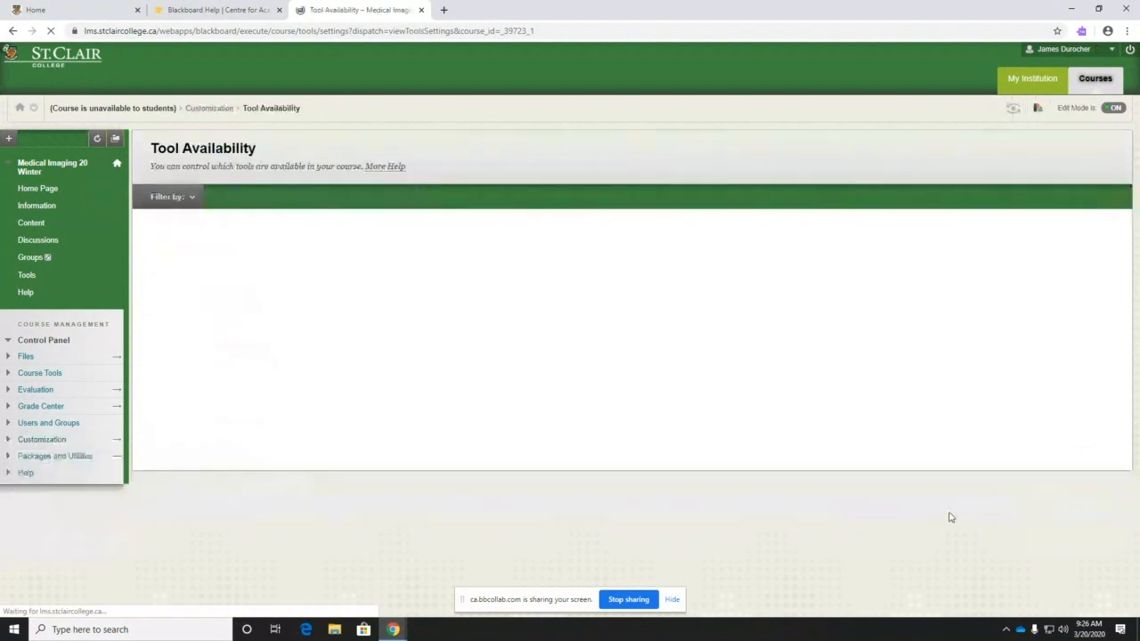
{"action": "scroll", "coordinate": [315, 492], "scroll_direction": "down", "scroll_amount": 3}
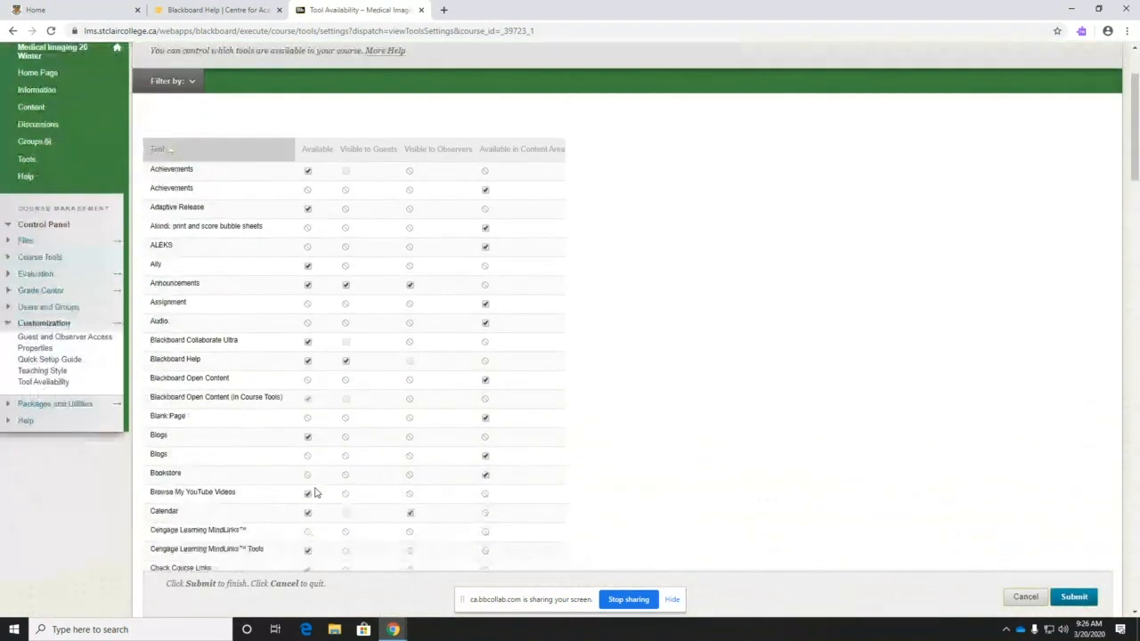
{"action": "scroll", "coordinate": [374, 552], "scroll_direction": "up", "scroll_amount": 3}
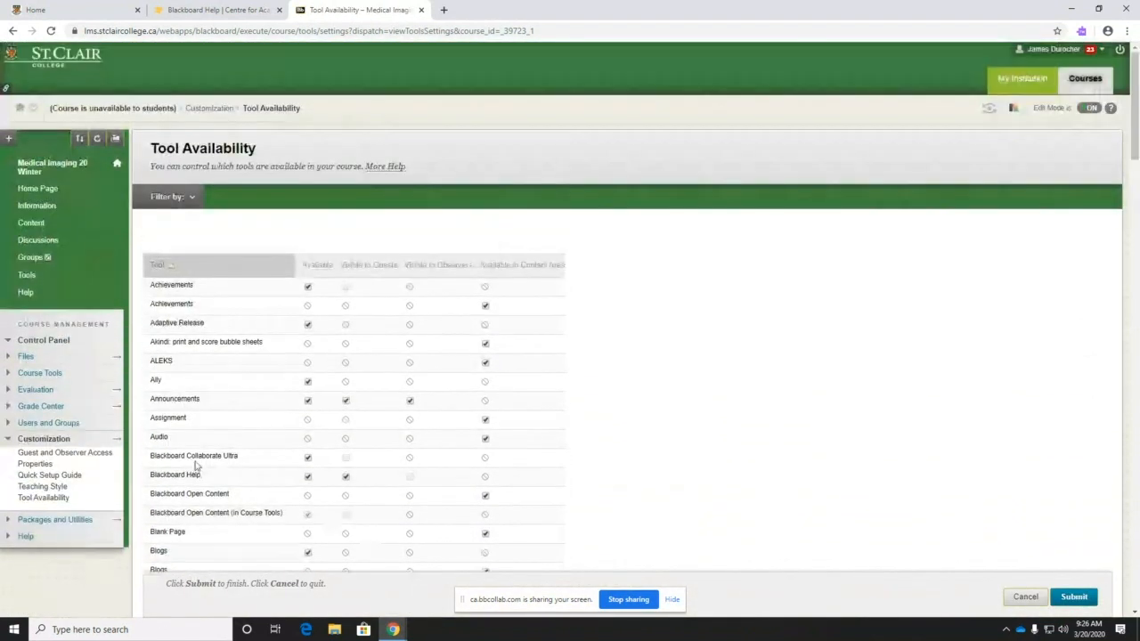
{"action": "left_click", "coordinate": [203, 208]}
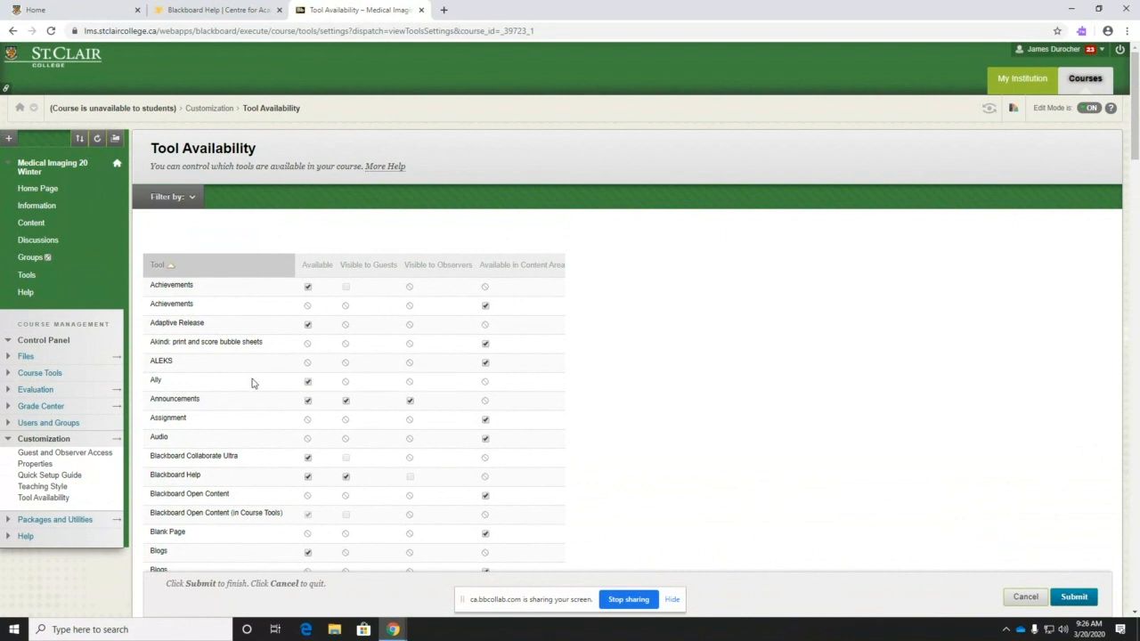
{"action": "scroll", "coordinate": [252, 383], "scroll_direction": "down", "scroll_amount": 4}
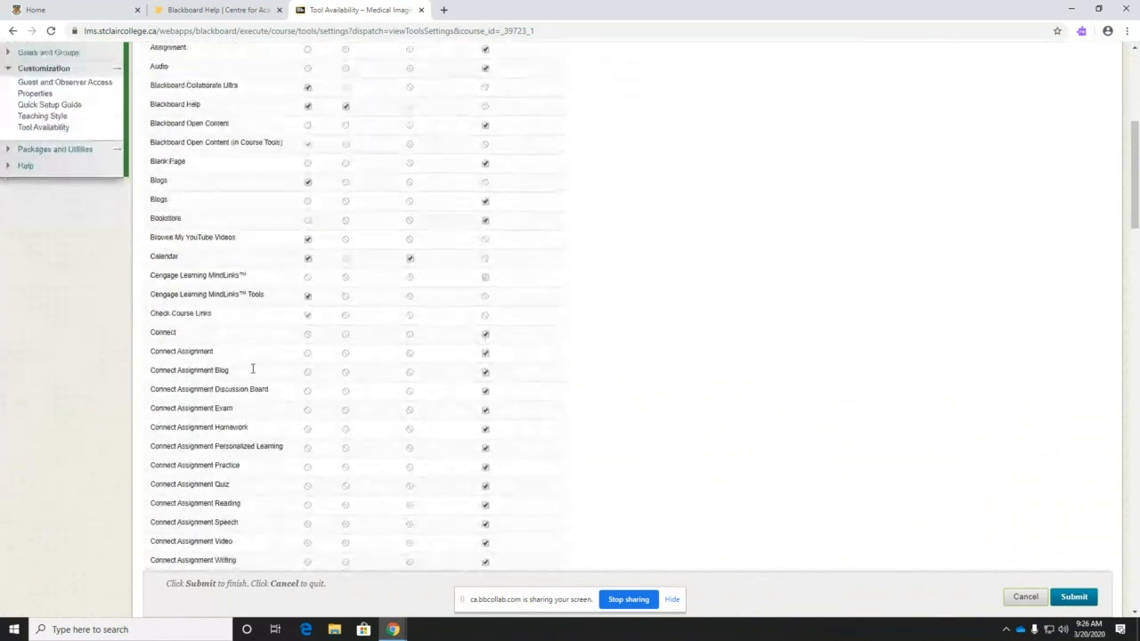
{"action": "scroll", "coordinate": [252, 369], "scroll_direction": "down", "scroll_amount": 3}
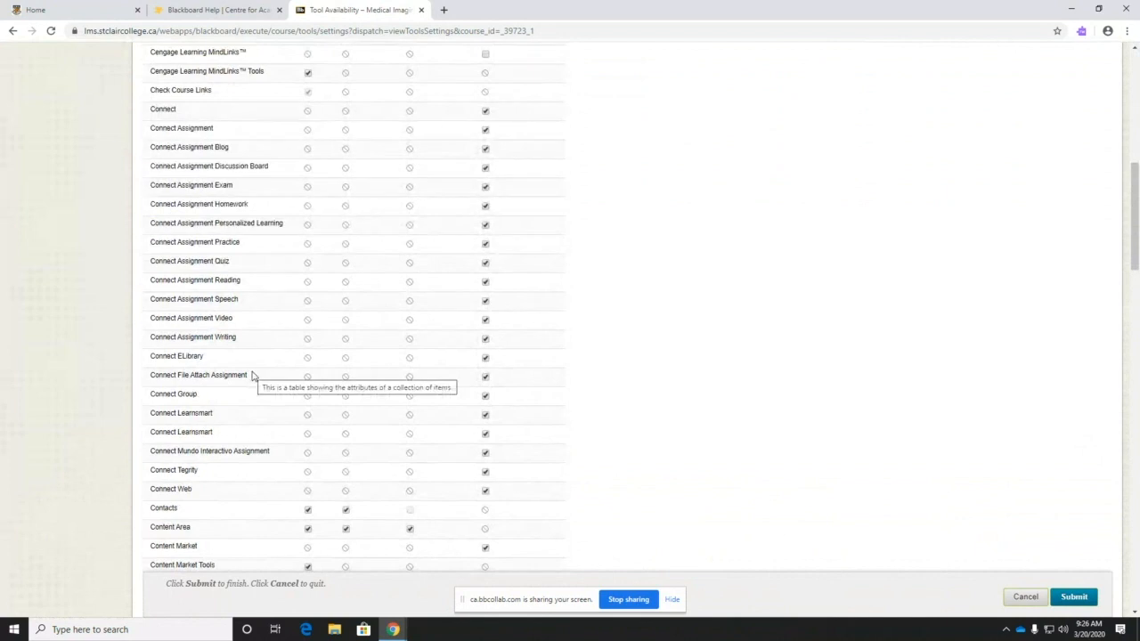
{"action": "scroll", "coordinate": [252, 374], "scroll_direction": "down", "scroll_amount": 2}
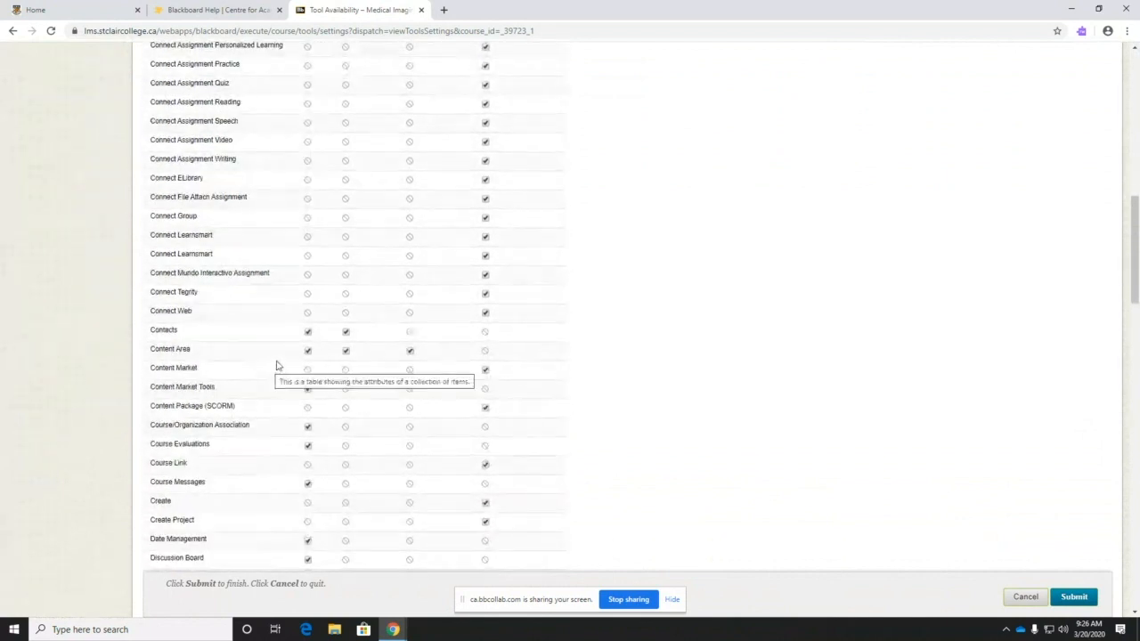
{"action": "scroll", "coordinate": [274, 375], "scroll_direction": "up", "scroll_amount": 7}
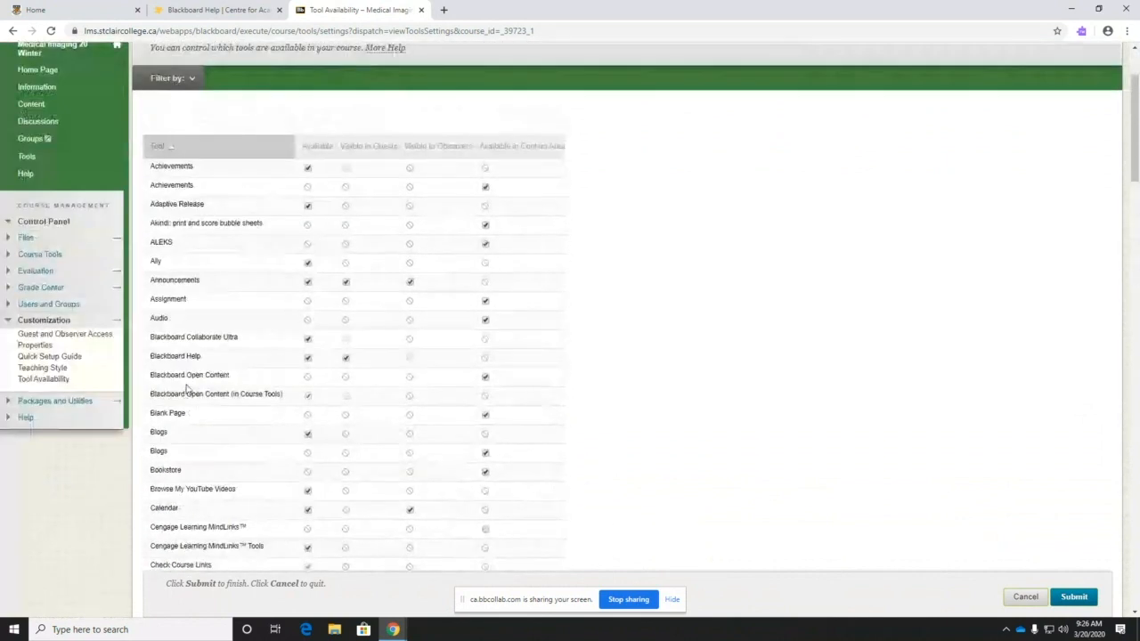
{"action": "left_click", "coordinate": [43, 321]}
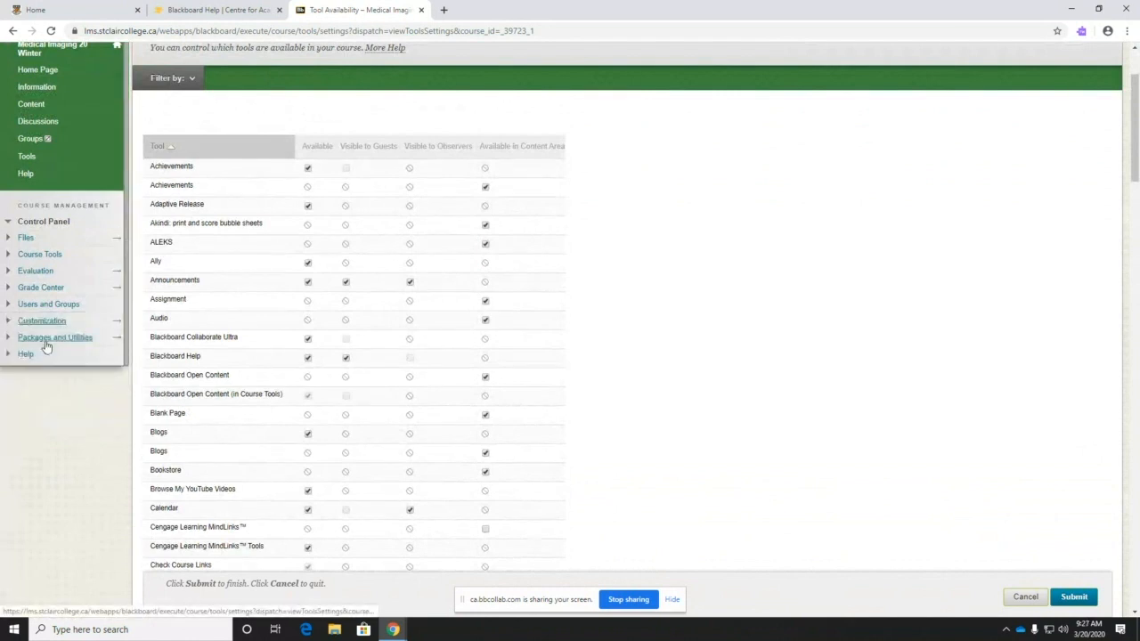
{"action": "scroll", "coordinate": [50, 367], "scroll_direction": "up", "scroll_amount": 2}
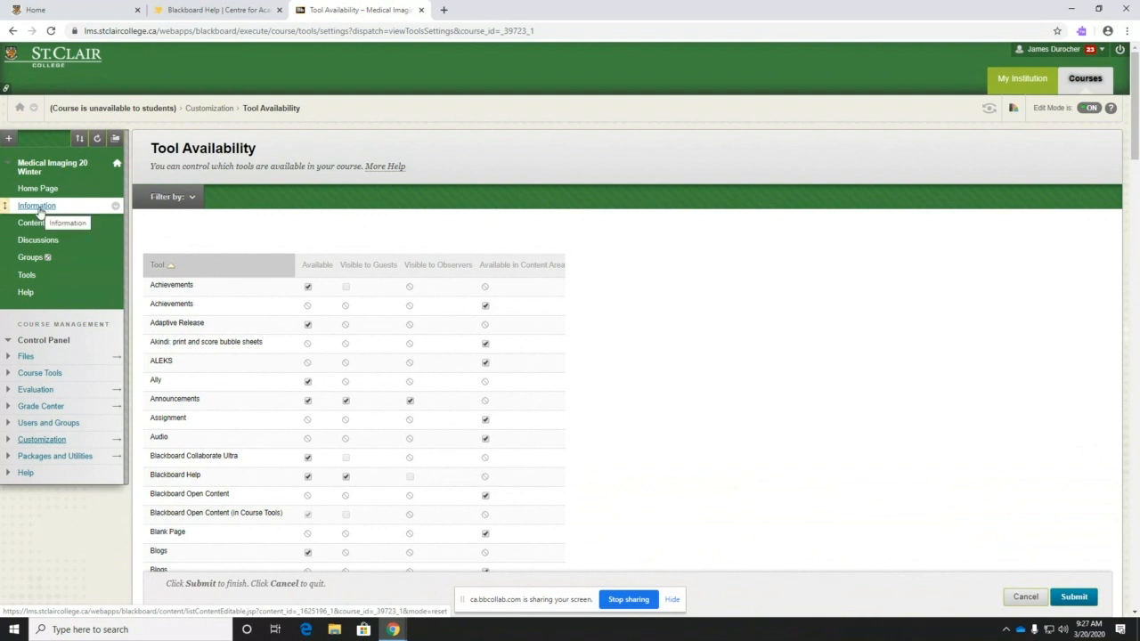
- In the Information content area, choose Build Content > Item to start a new item
{"action": "left_click", "coordinate": [38, 207]}
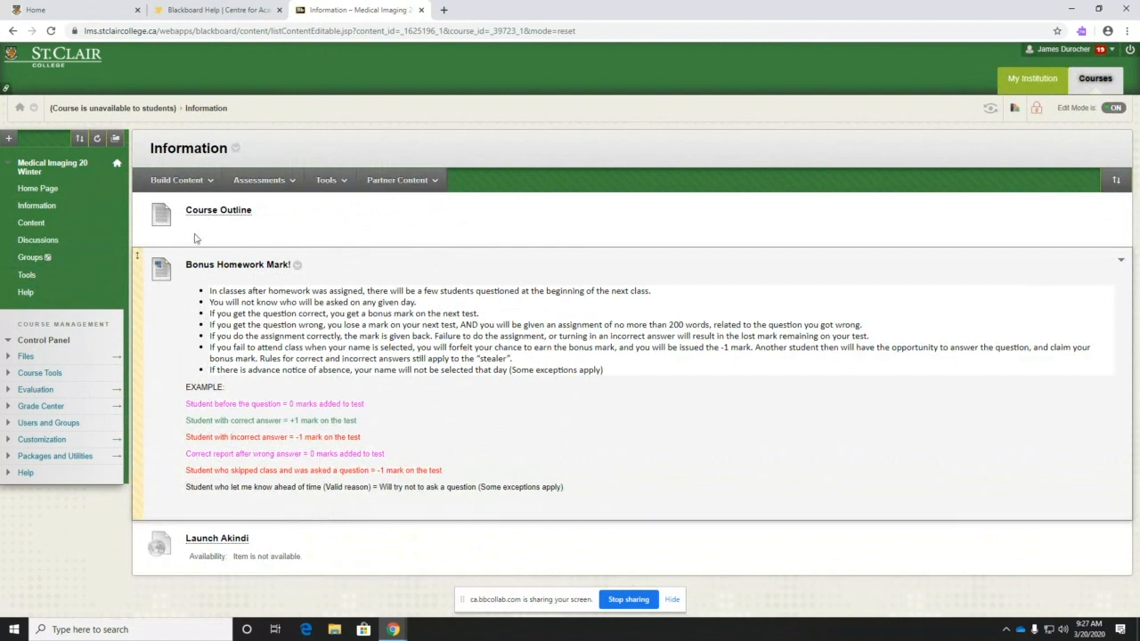
{"action": "left_click", "coordinate": [210, 183]}
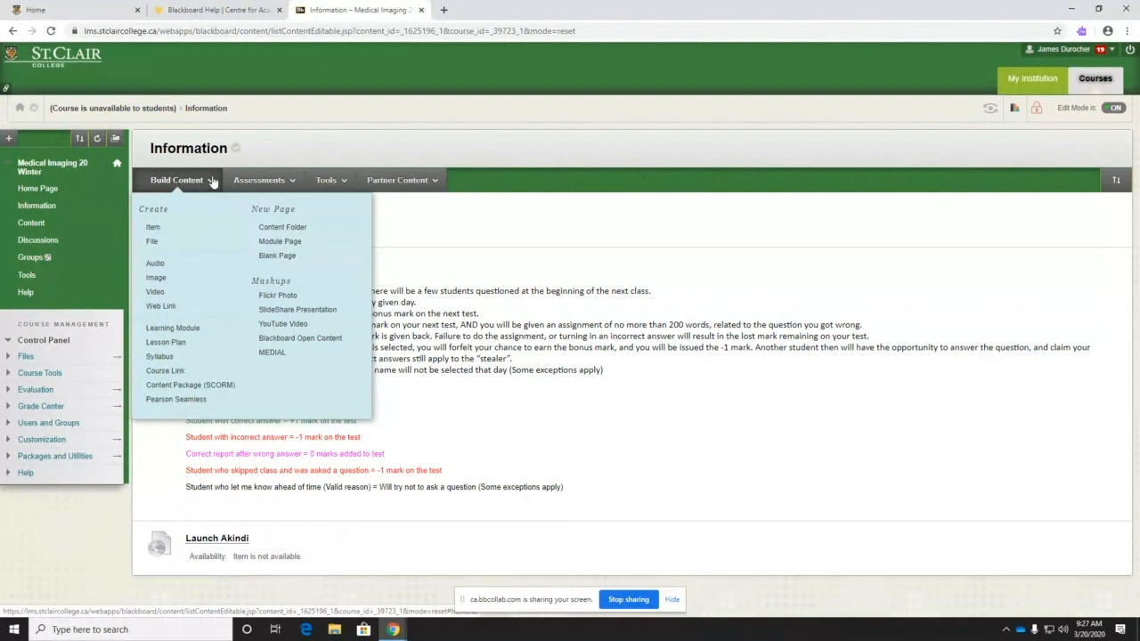
{"action": "left_click", "coordinate": [190, 178]}
{"action": "left_click", "coordinate": [205, 182]}
{"action": "left_click", "coordinate": [151, 228]}
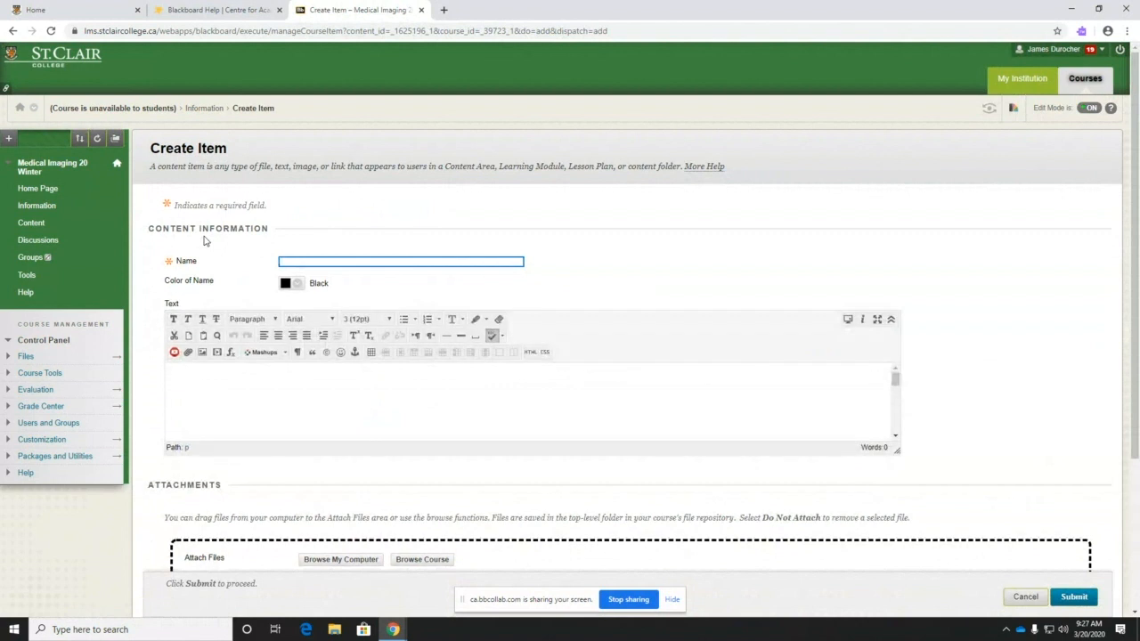
- Name the item 'Contact Information' and enter the instructor's name and e-mail address as its text
{"action": "left_click", "coordinate": [325, 262]}
{"action": "type", "text": "Contact In"}
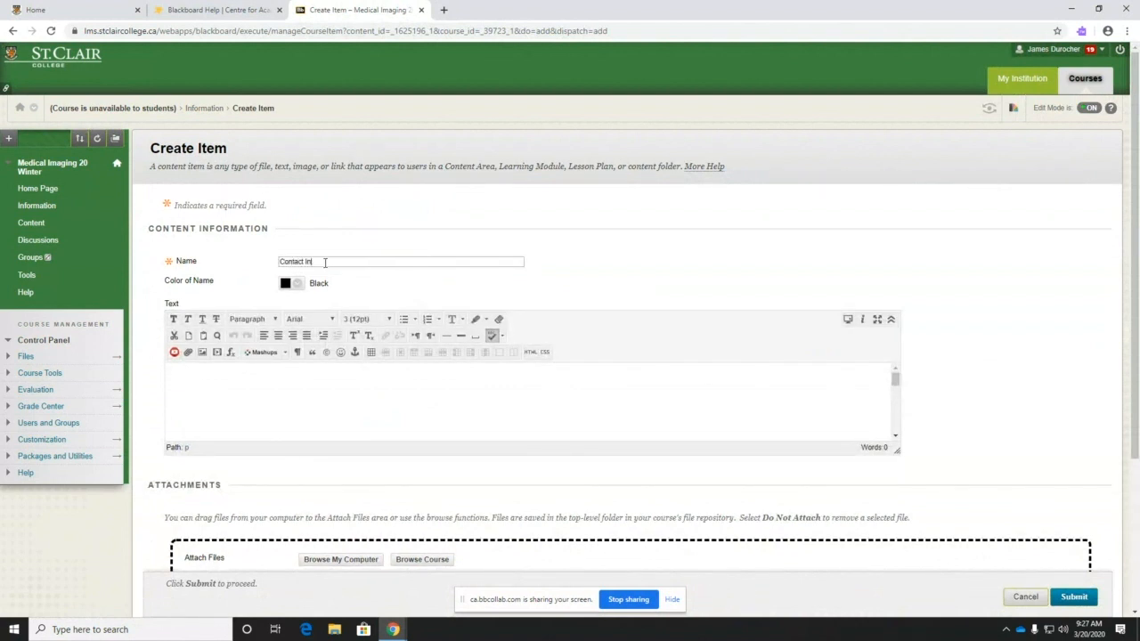
{"action": "type", "text": "formation"}
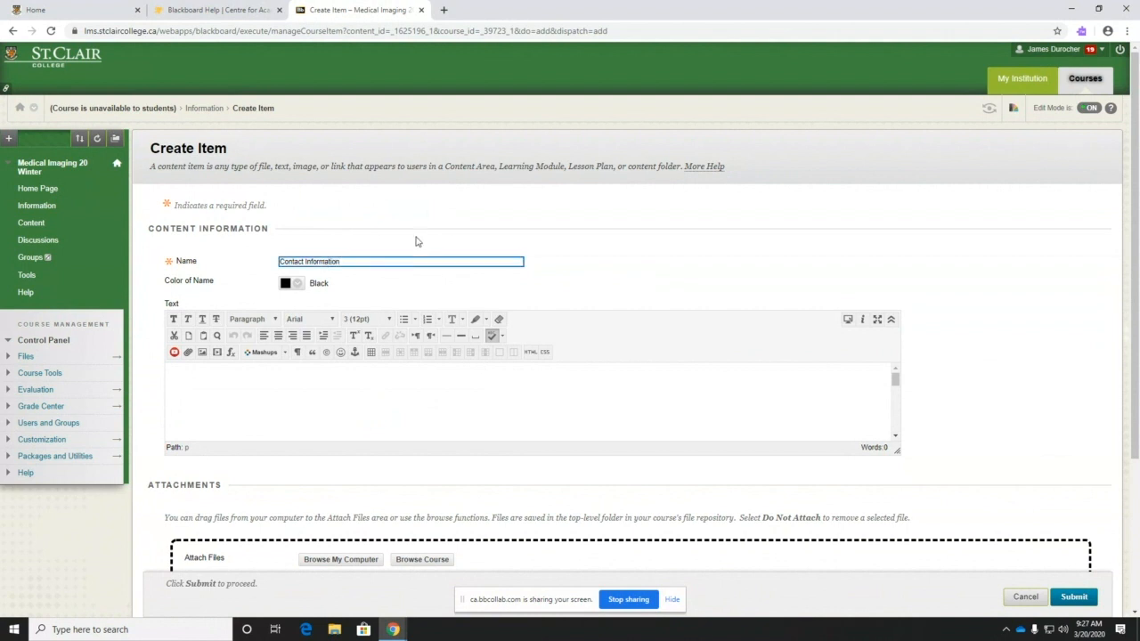
{"action": "left_click", "coordinate": [276, 392]}
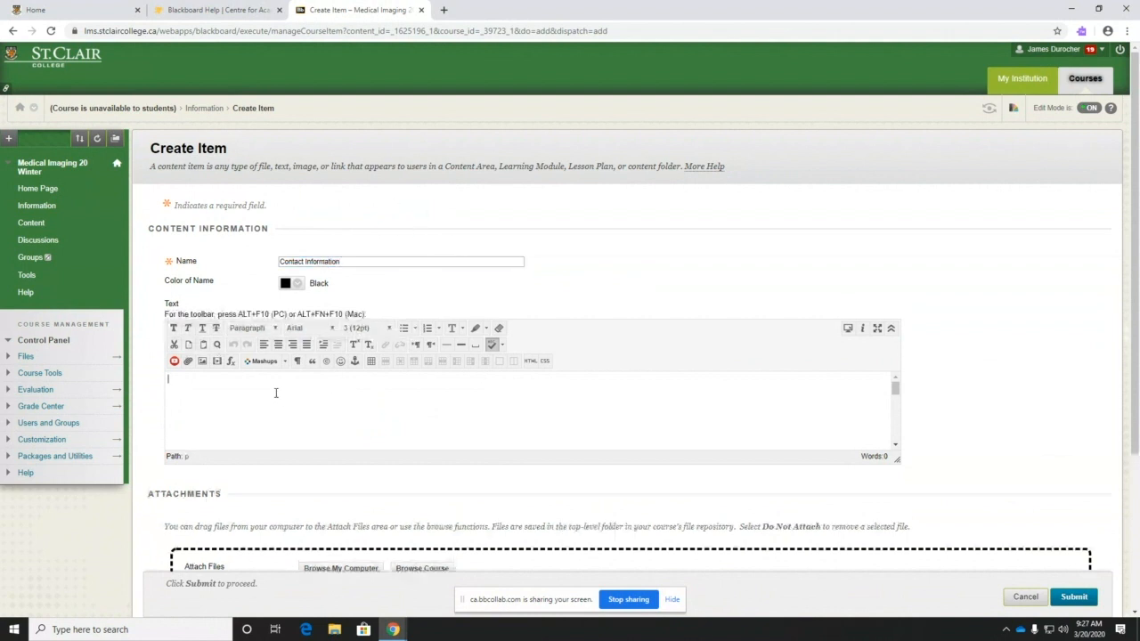
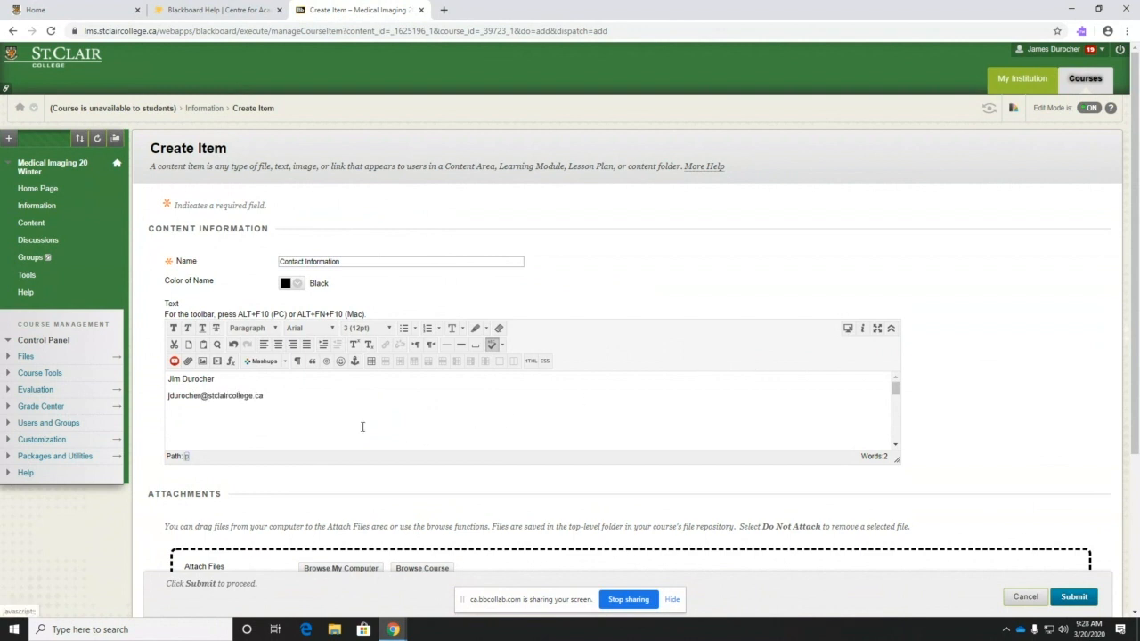
{"action": "key", "text": "Return"}
{"action": "scroll", "coordinate": [434, 193], "scroll_direction": "down", "scroll_amount": 3}
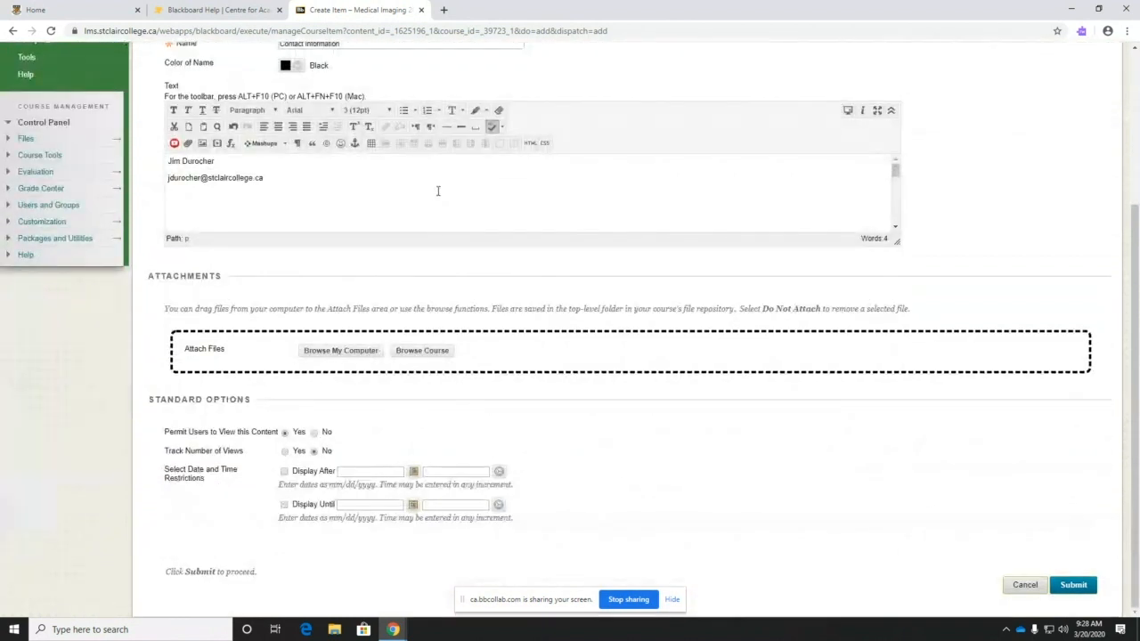
{"action": "scroll", "coordinate": [418, 180], "scroll_direction": "down", "scroll_amount": 3}
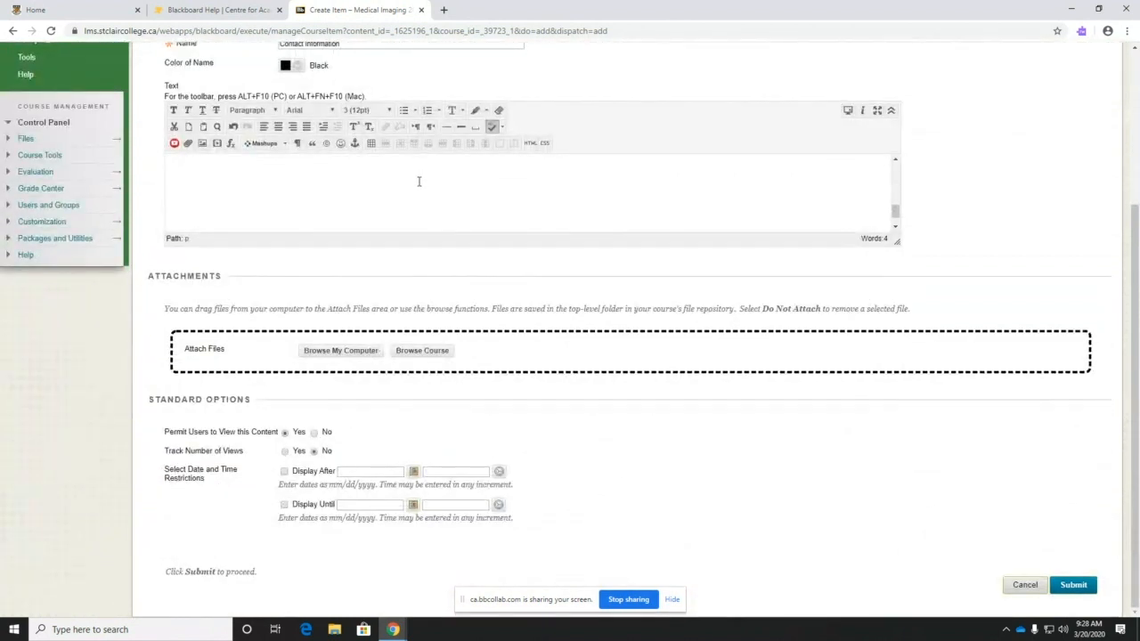
{"action": "scroll", "coordinate": [418, 181], "scroll_direction": "up", "scroll_amount": 3}
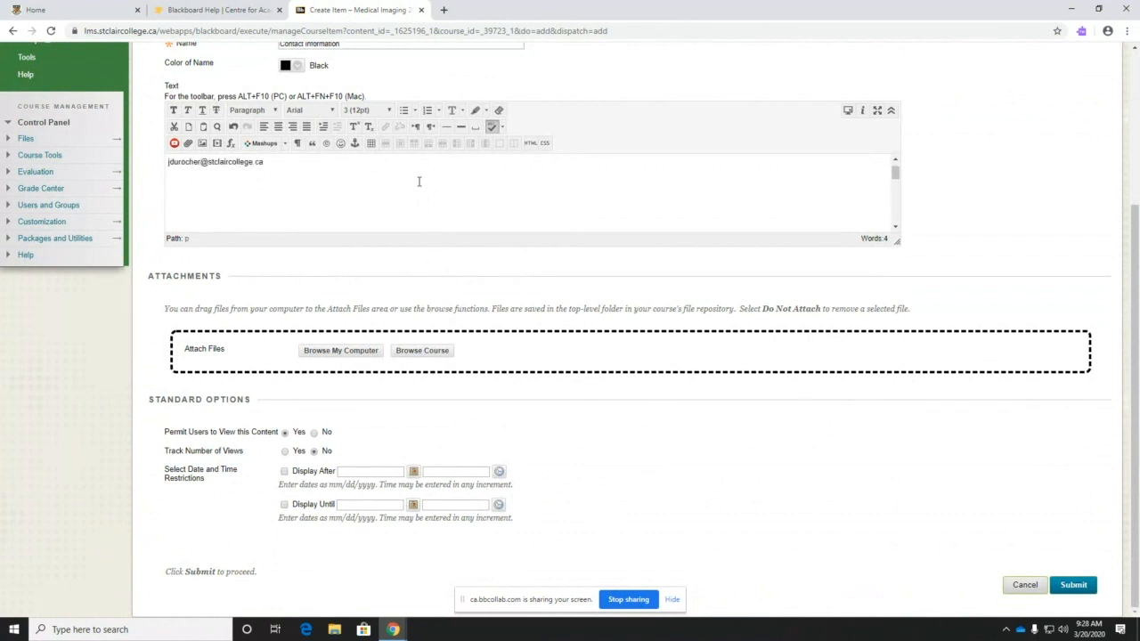
{"action": "scroll", "coordinate": [468, 71], "scroll_direction": "up", "scroll_amount": 3}
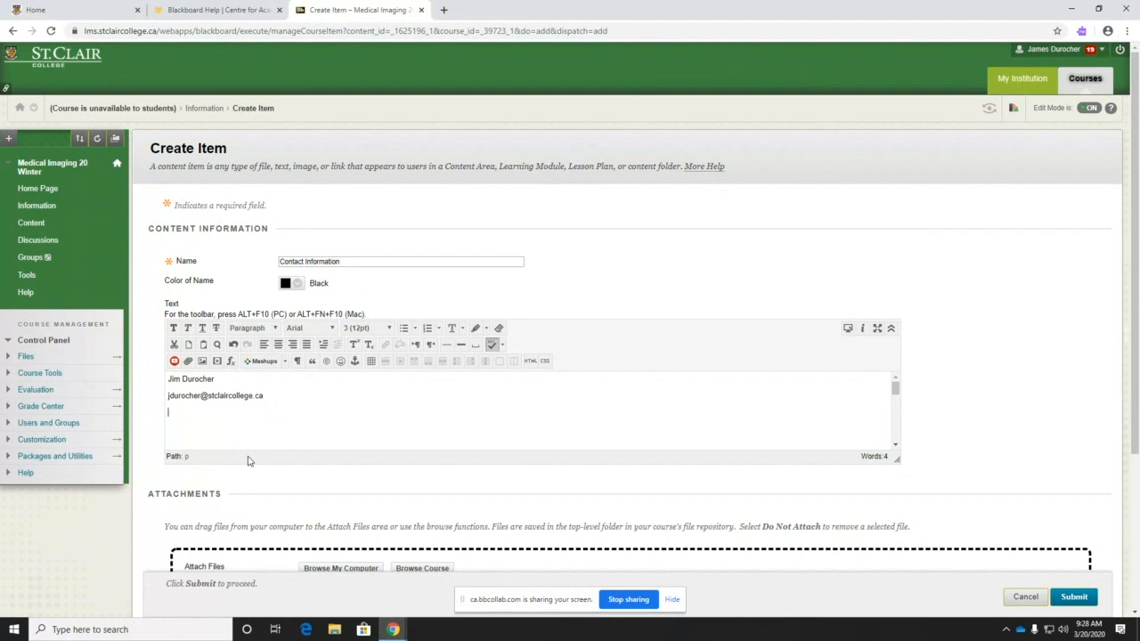
- Add an 'Office Hours:' line followed by 'Monday 11-1' below the e-mail address
{"action": "type", "text": "Office Hours:"}
{"action": "key", "text": "Return"}
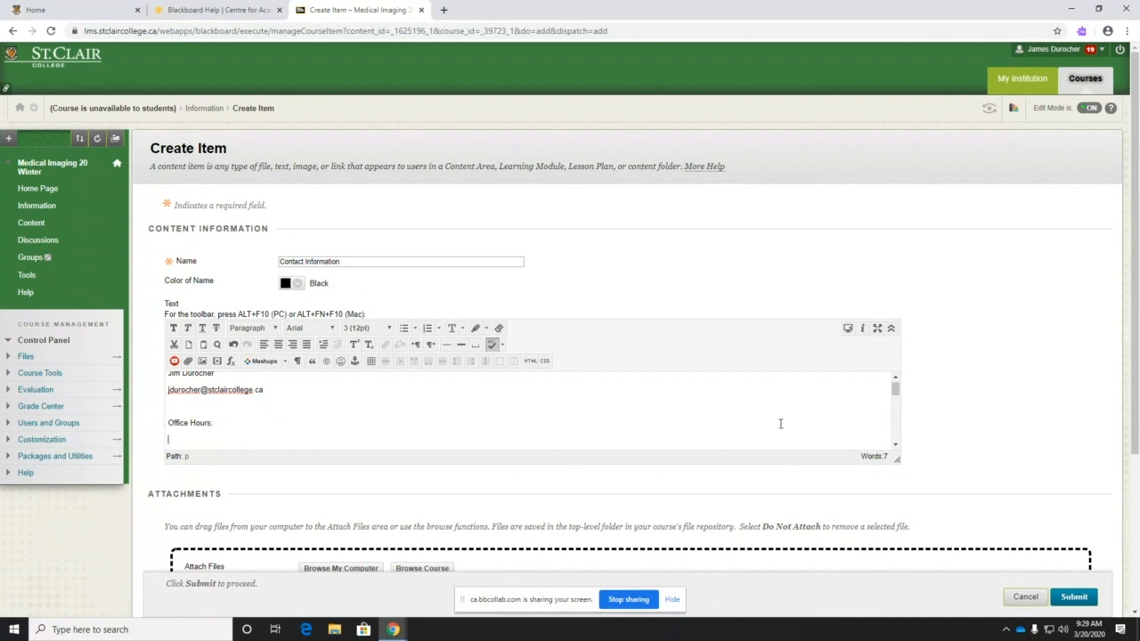
{"action": "scroll", "coordinate": [343, 409], "scroll_direction": "down", "scroll_amount": 1}
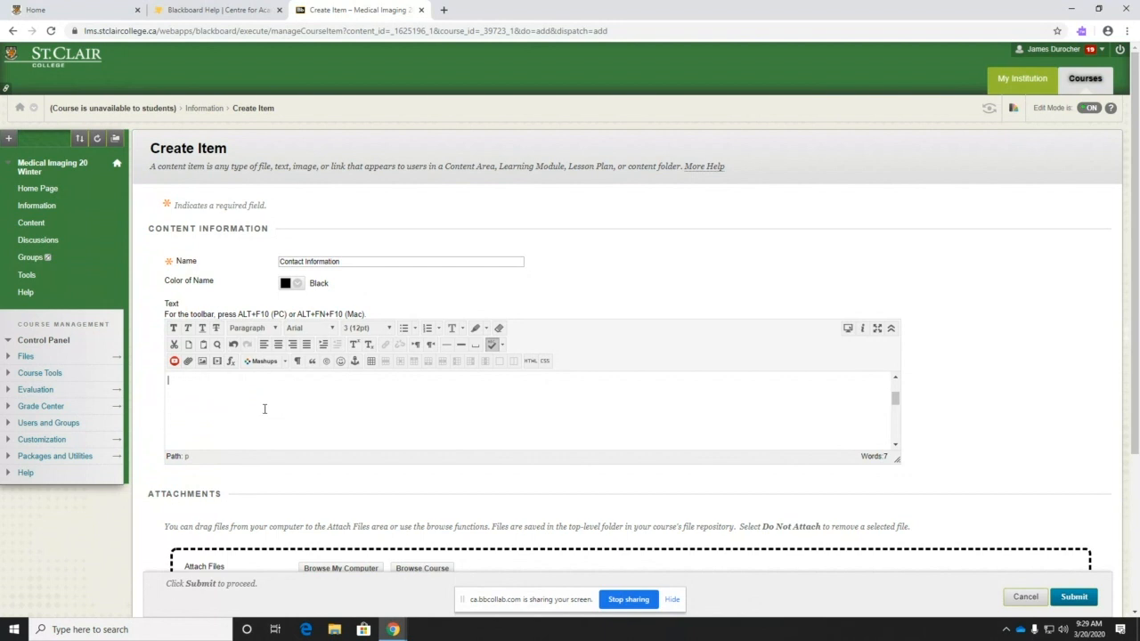
{"action": "scroll", "coordinate": [264, 409], "scroll_direction": "up", "scroll_amount": 1}
{"action": "type", "text": "Mon"}
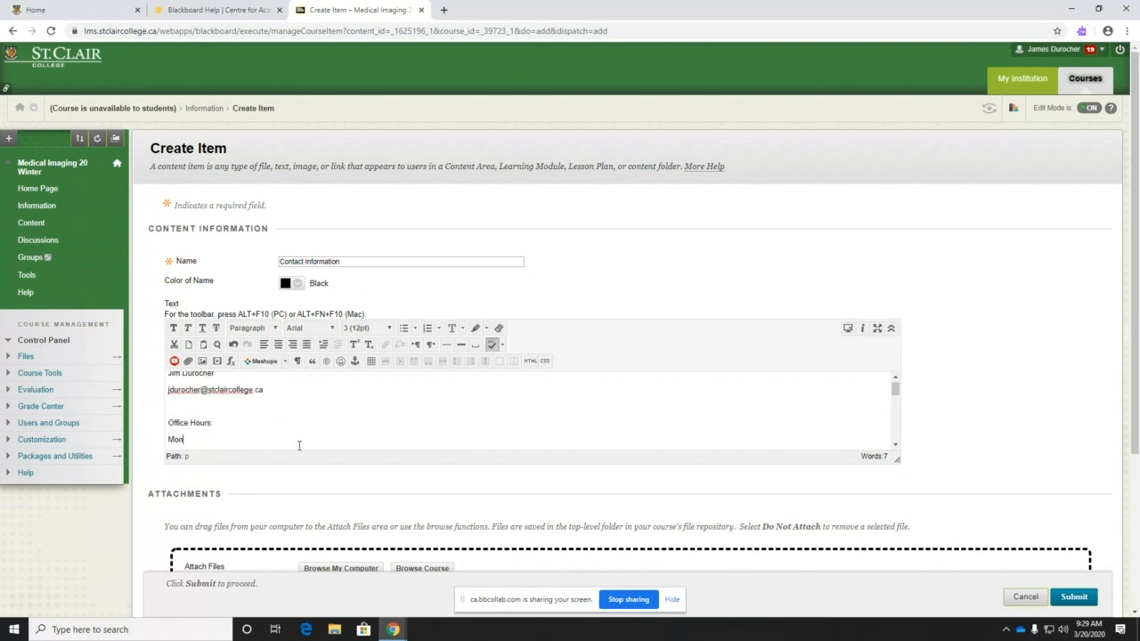
{"action": "type", "text": "day 11-1"}
{"action": "scroll", "coordinate": [955, 436], "scroll_direction": "down", "scroll_amount": 3}
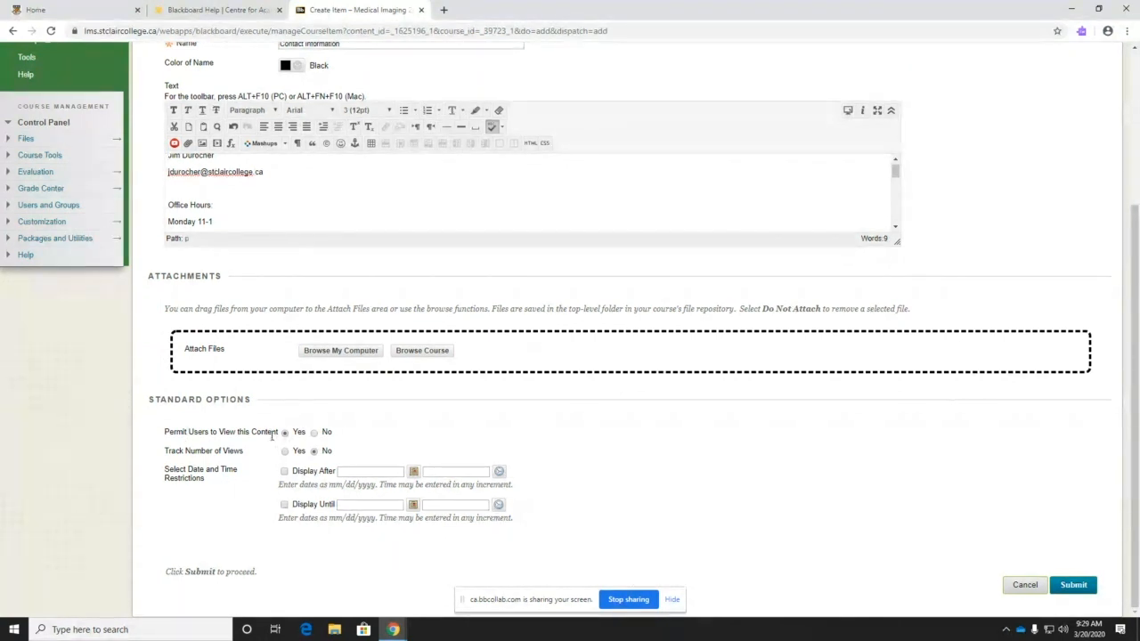
- Keep Permit Users to View at Yes and Track Number of Views at No, then submit
{"action": "left_click", "coordinate": [314, 433]}
{"action": "left_click", "coordinate": [285, 435]}
{"action": "left_click", "coordinate": [313, 452]}
{"action": "left_click", "coordinate": [1073, 584]}
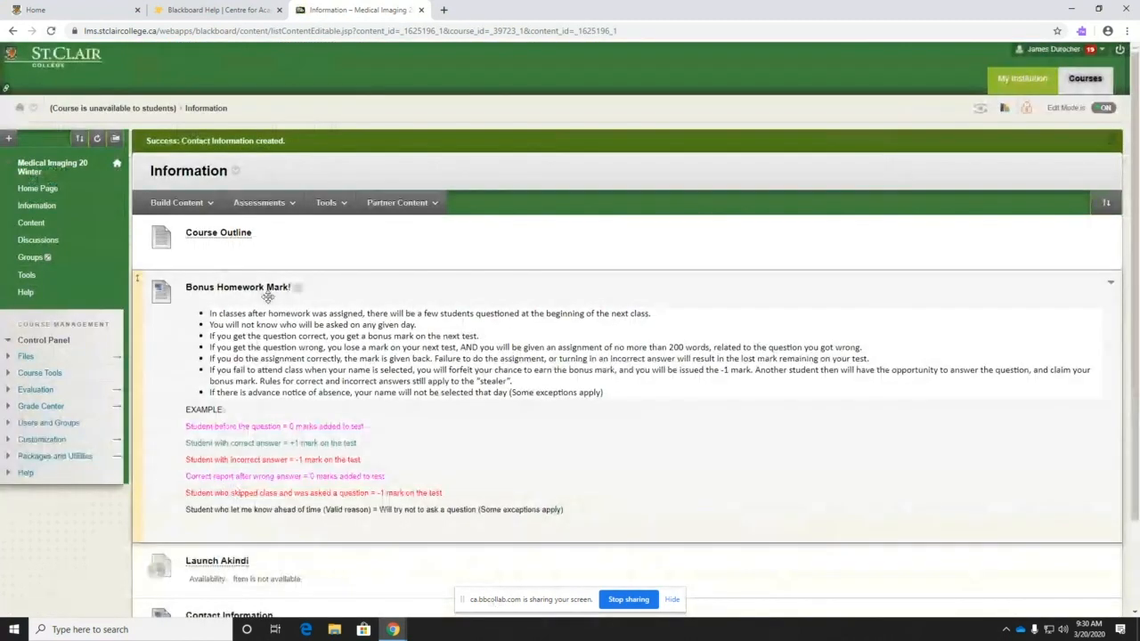
- Drag Contact Information above Course Outline and highlight the Launch Akindi availability note
{"action": "scroll", "coordinate": [223, 534], "scroll_direction": "down", "scroll_amount": 2}
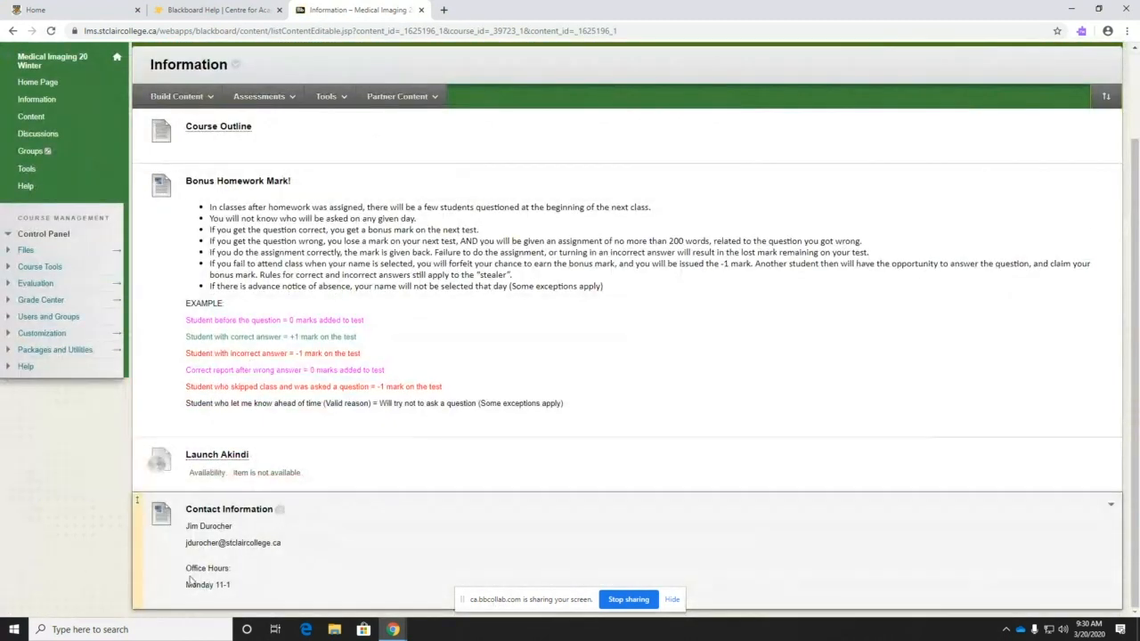
{"action": "left_click_drag", "start_coordinate": [138, 502], "coordinate": [126, 114]}
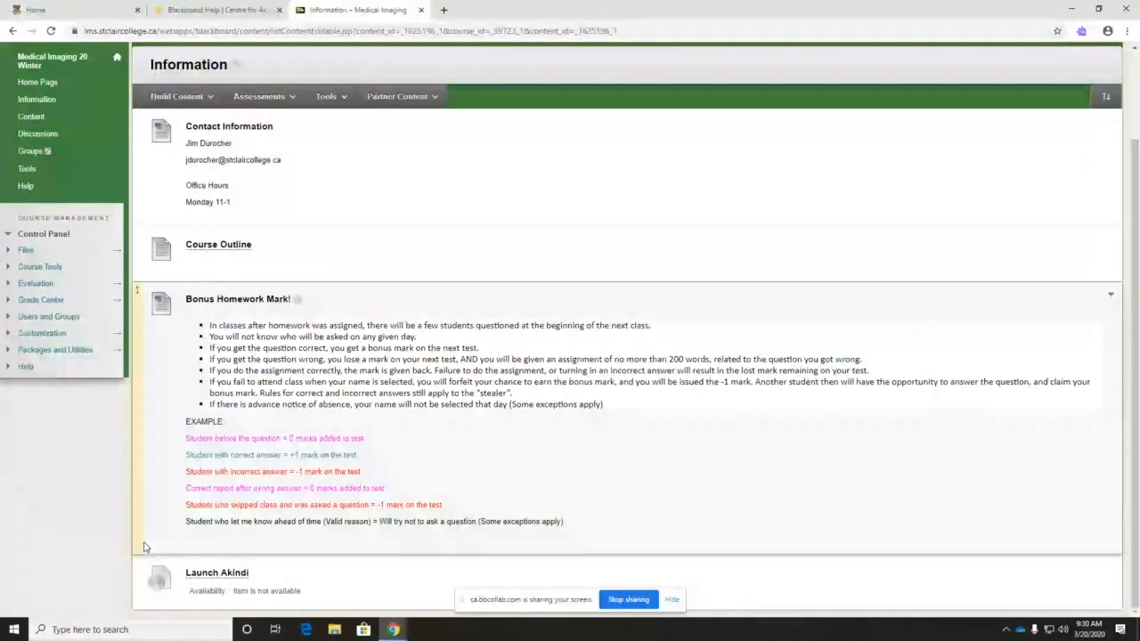
{"action": "left_click_drag", "start_coordinate": [311, 594], "coordinate": [216, 609]}
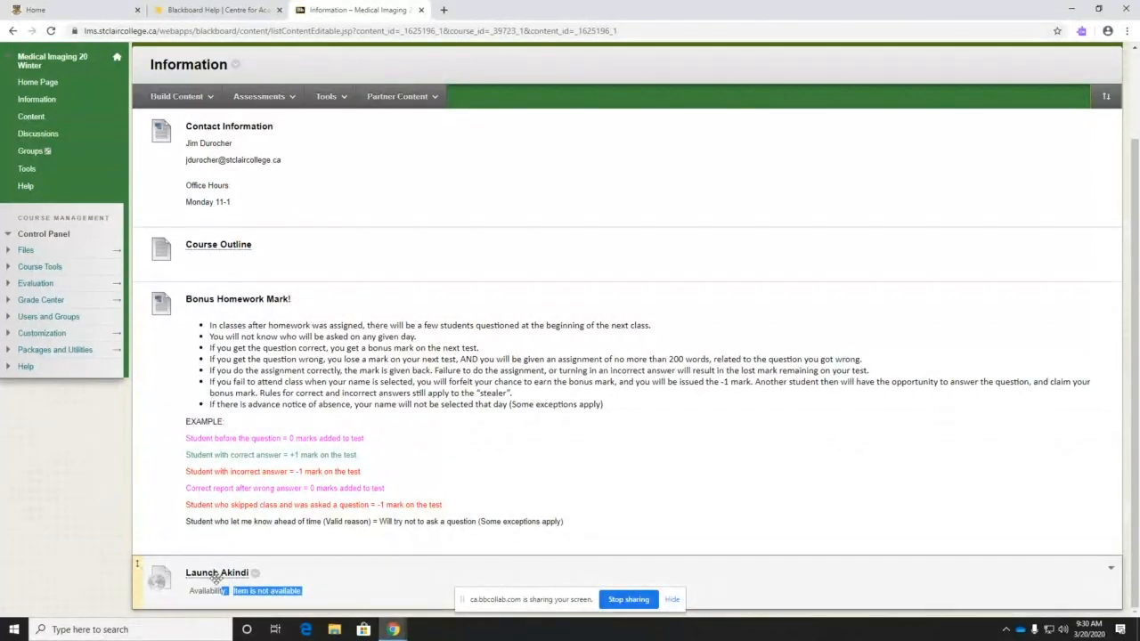
{"action": "left_click", "coordinate": [311, 596]}
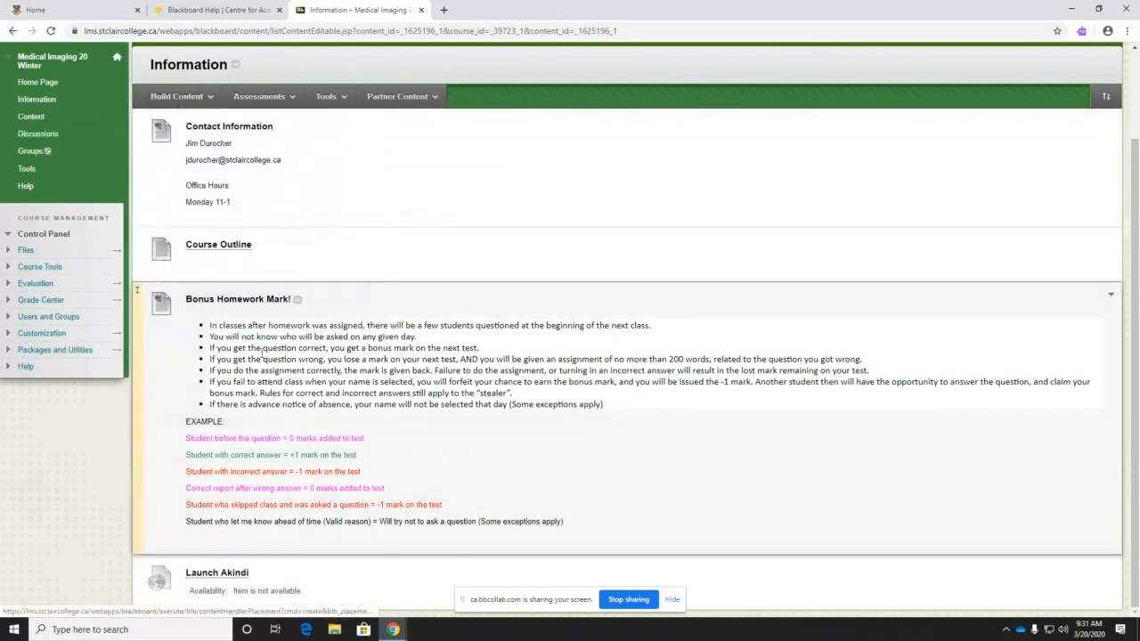
- Edit Contact Information to set Track Number of Views to Yes, then open its View Statistics Report
{"action": "left_click", "coordinate": [281, 128]}
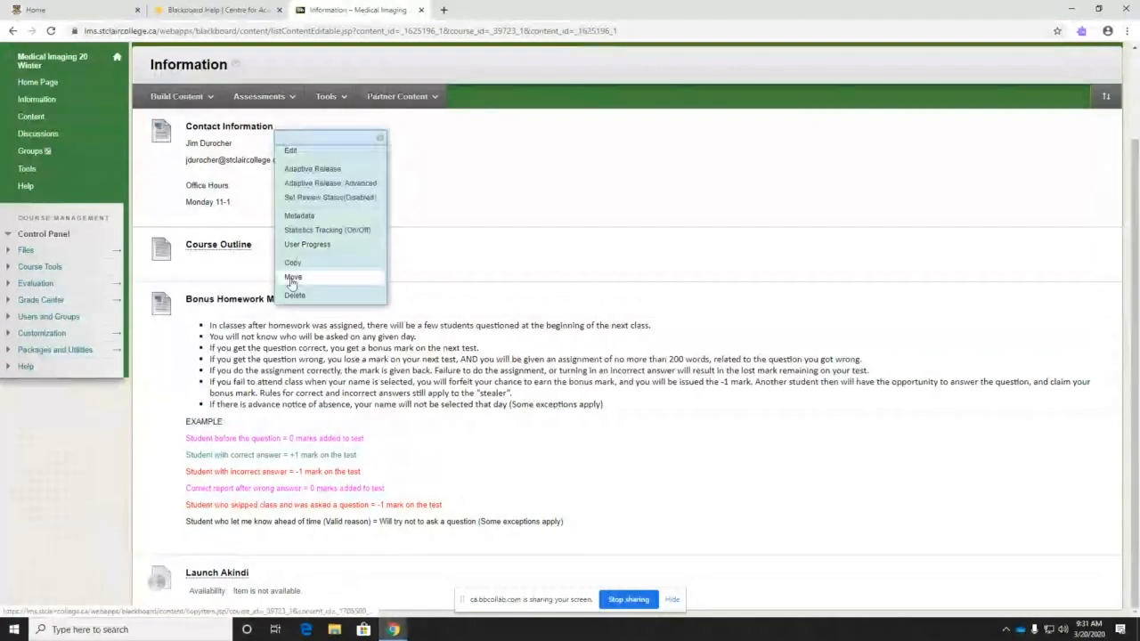
{"action": "left_click", "coordinate": [289, 150]}
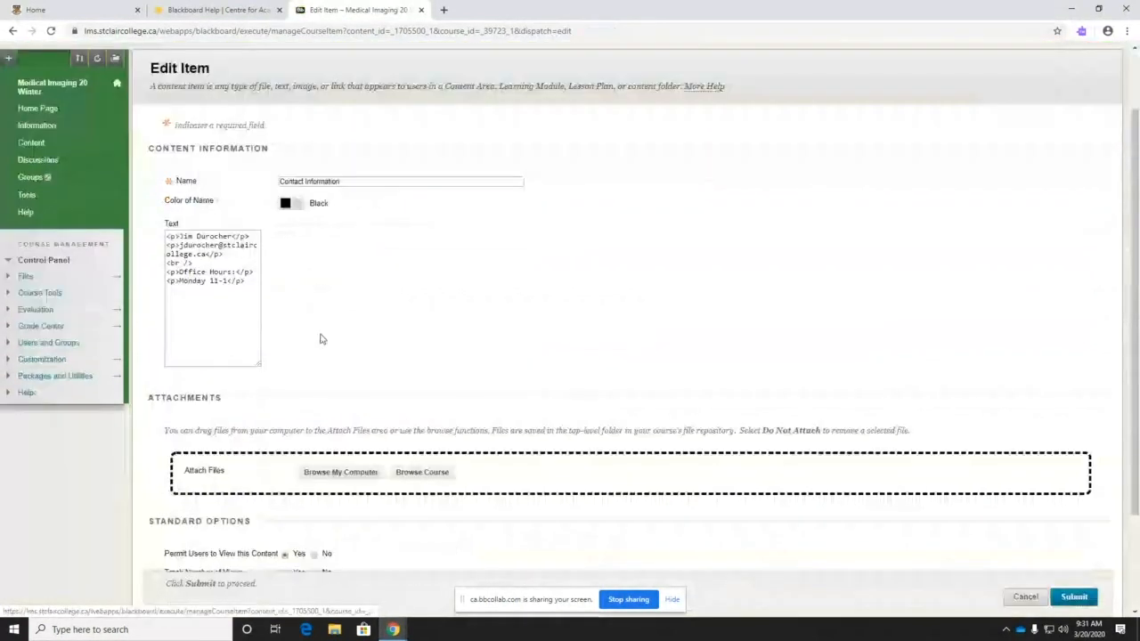
{"action": "scroll", "coordinate": [321, 342], "scroll_direction": "down", "scroll_amount": 3}
{"action": "left_click", "coordinate": [285, 451]}
{"action": "left_click", "coordinate": [1073, 583]}
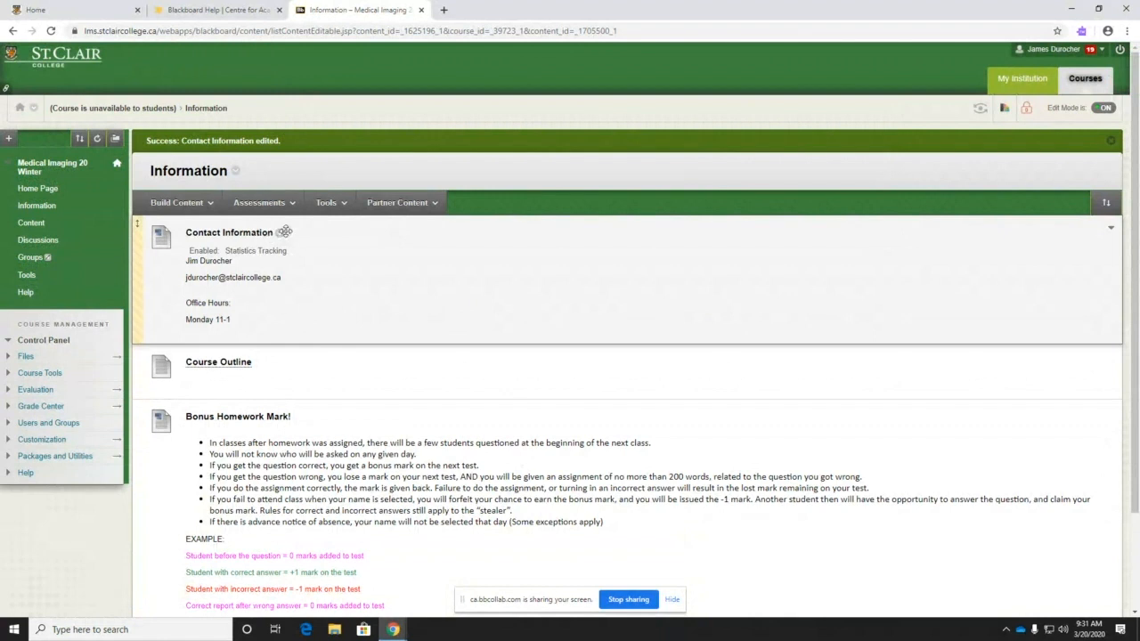
{"action": "left_click", "coordinate": [279, 233]}
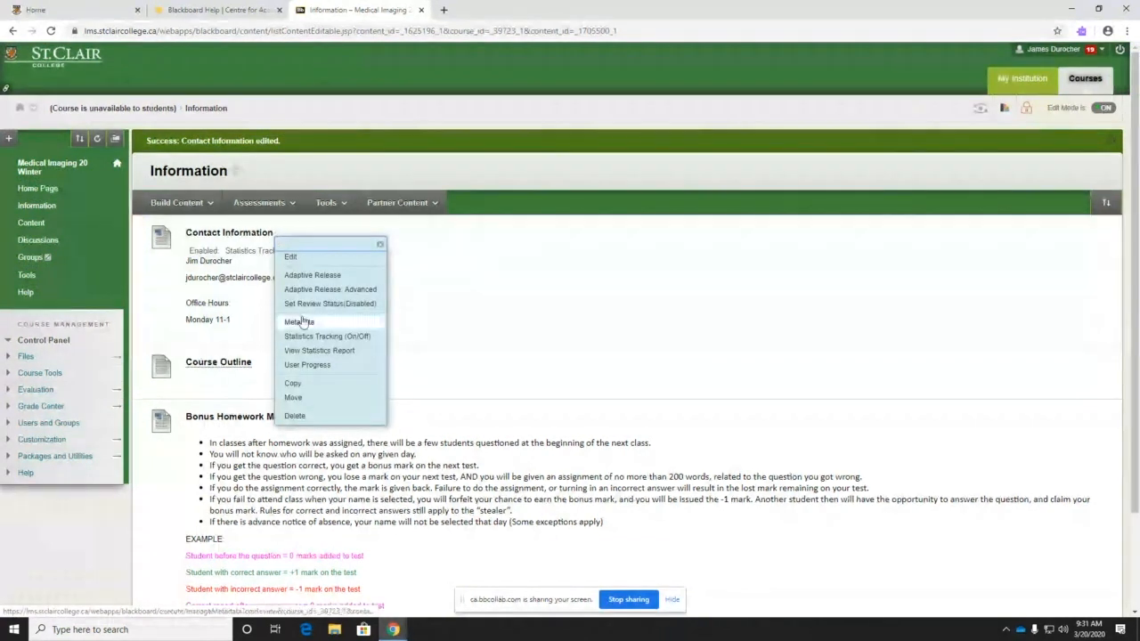
{"action": "left_click", "coordinate": [294, 353]}
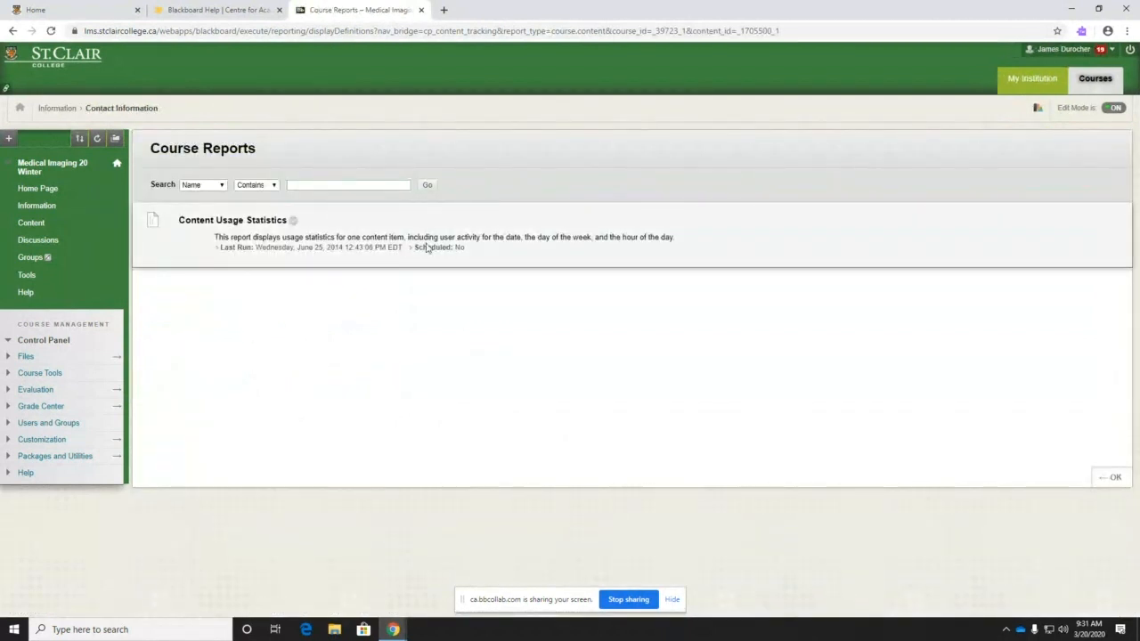
- Note the report's last run date and unscheduled status, then return to the Information page
{"action": "left_click_drag", "start_coordinate": [279, 251], "coordinate": [310, 250]}
{"action": "left_click_drag", "start_coordinate": [452, 248], "coordinate": [469, 251]}
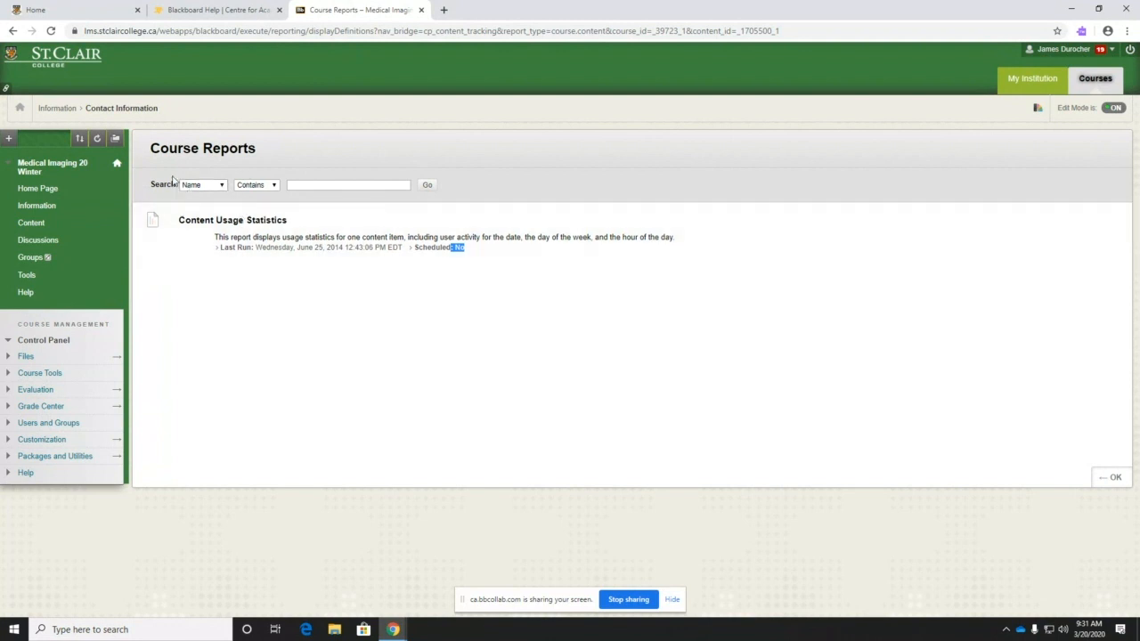
{"action": "left_click", "coordinate": [59, 108]}
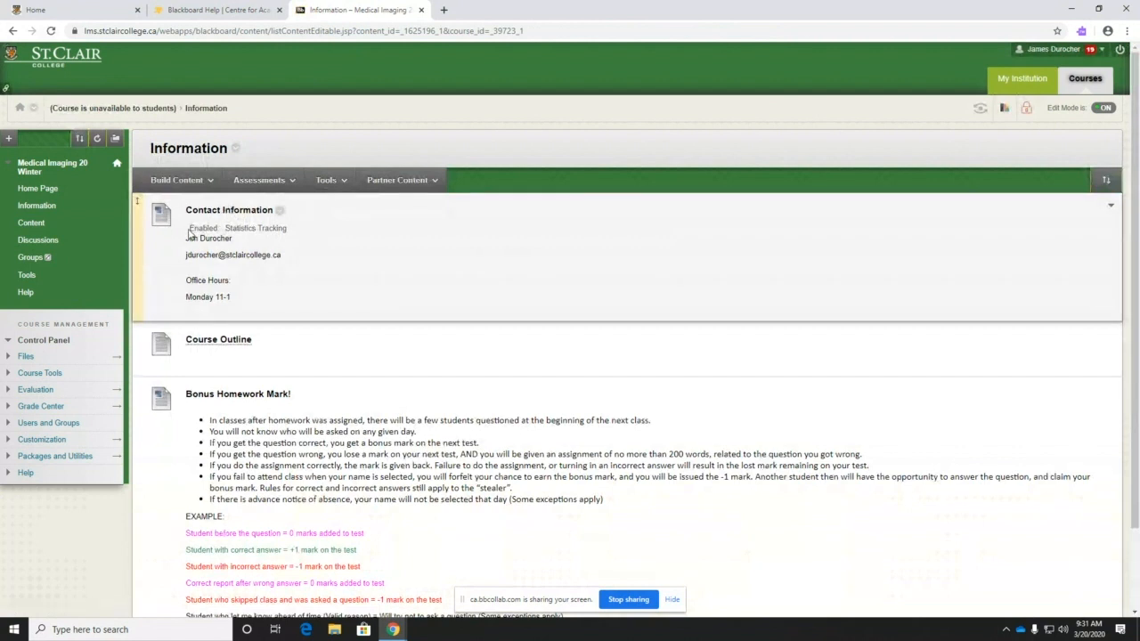
- Set Contact Information's Statistics Tracking to Off and submit the change
{"action": "left_click_drag", "start_coordinate": [189, 227], "coordinate": [286, 229]}
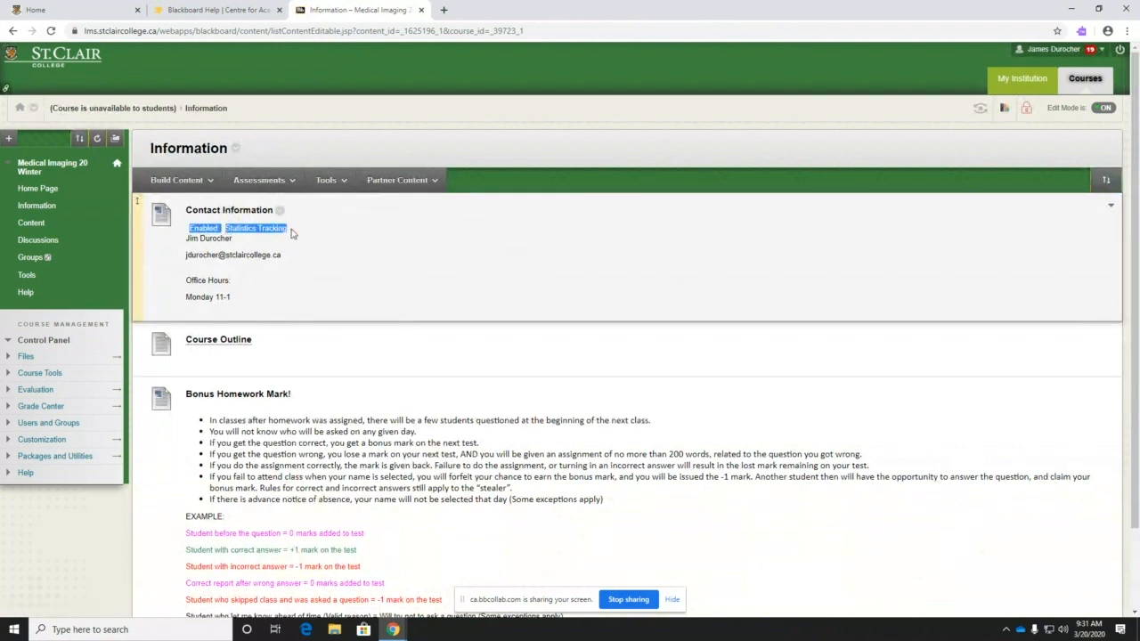
{"action": "left_click", "coordinate": [278, 210]}
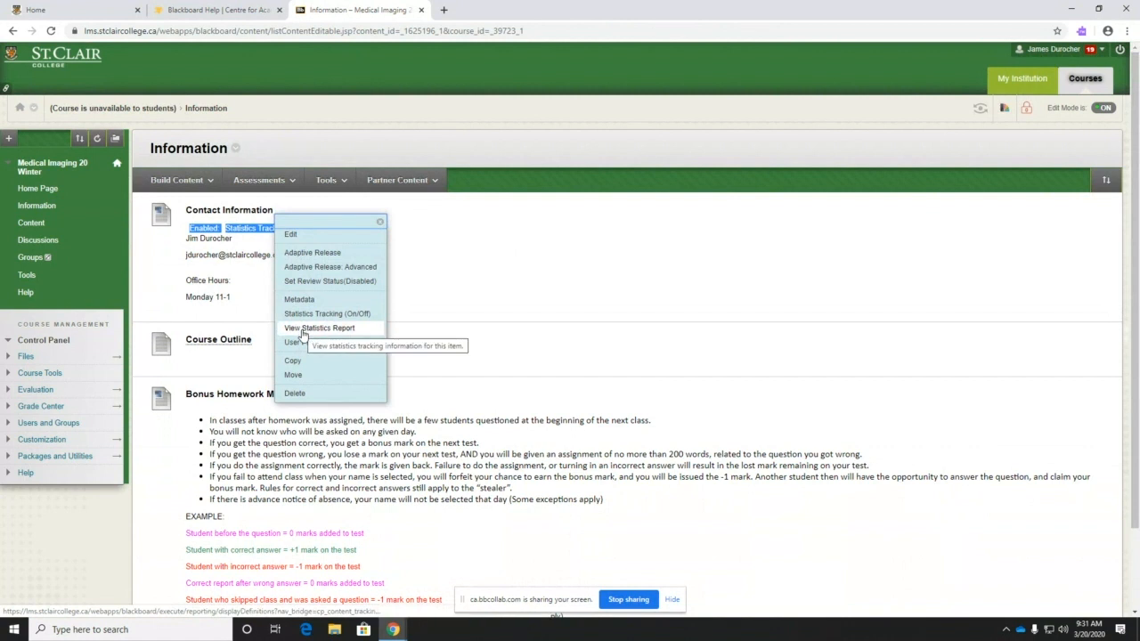
{"action": "left_click", "coordinate": [339, 315]}
{"action": "left_click", "coordinate": [312, 263]}
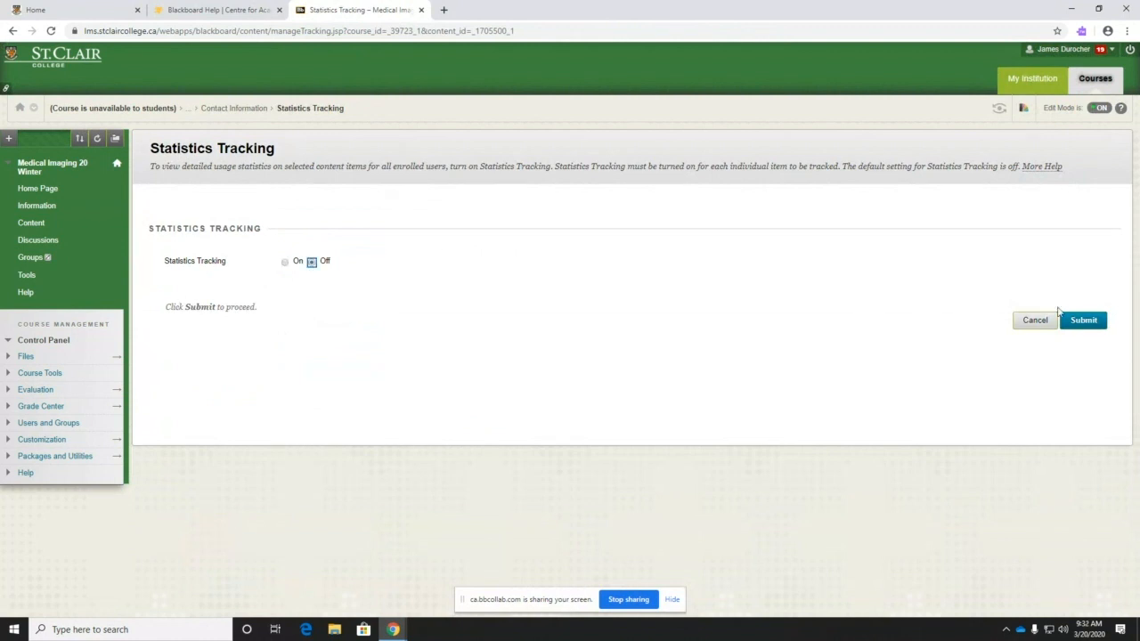
{"action": "left_click", "coordinate": [1085, 321]}
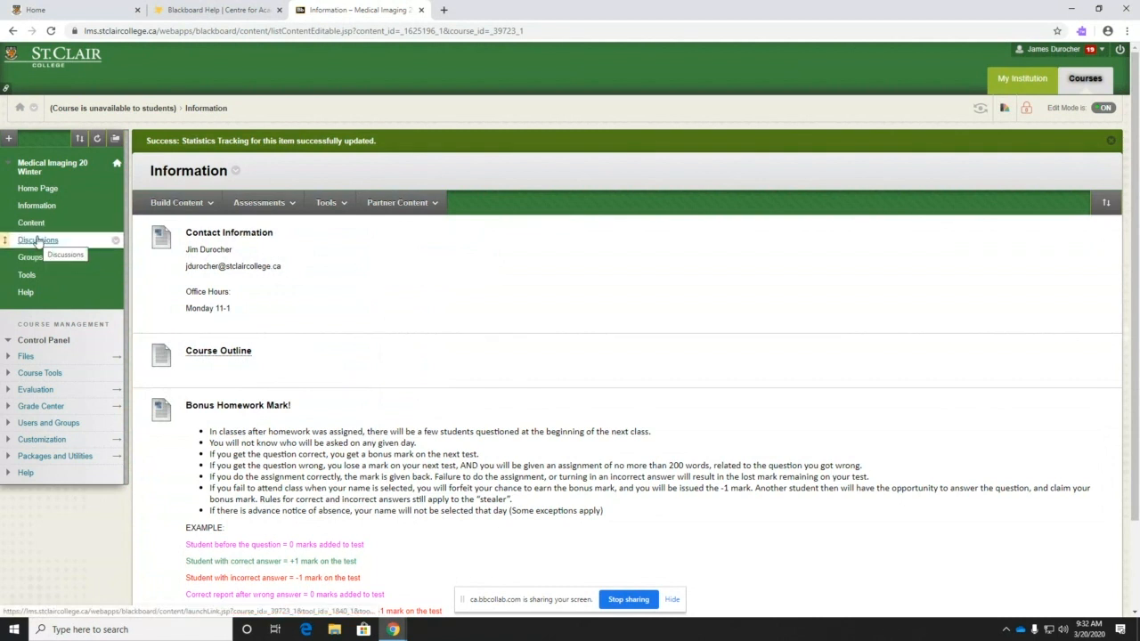
- Open the Course Outline PDF from the Information page
{"action": "left_click", "coordinate": [176, 202]}
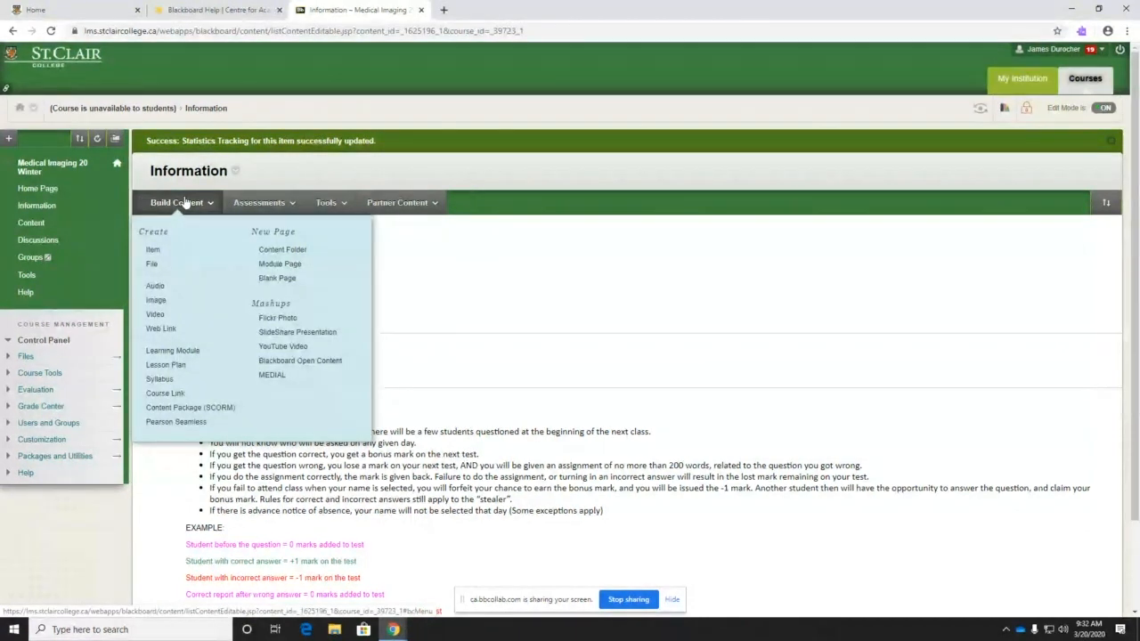
{"action": "left_click", "coordinate": [183, 202]}
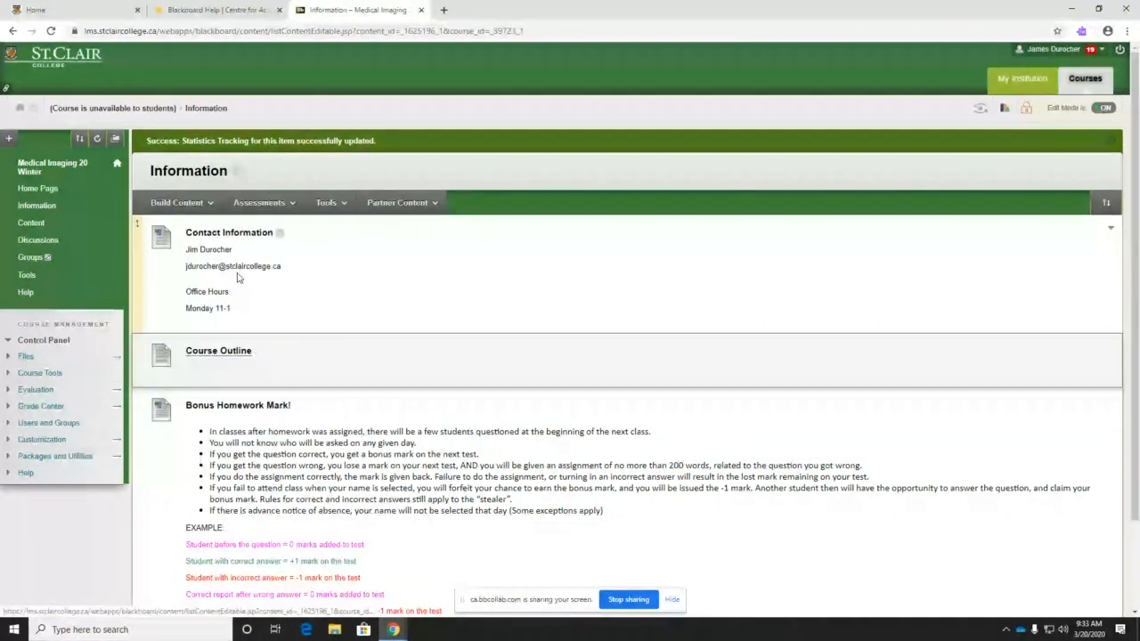
{"action": "left_click", "coordinate": [210, 204]}
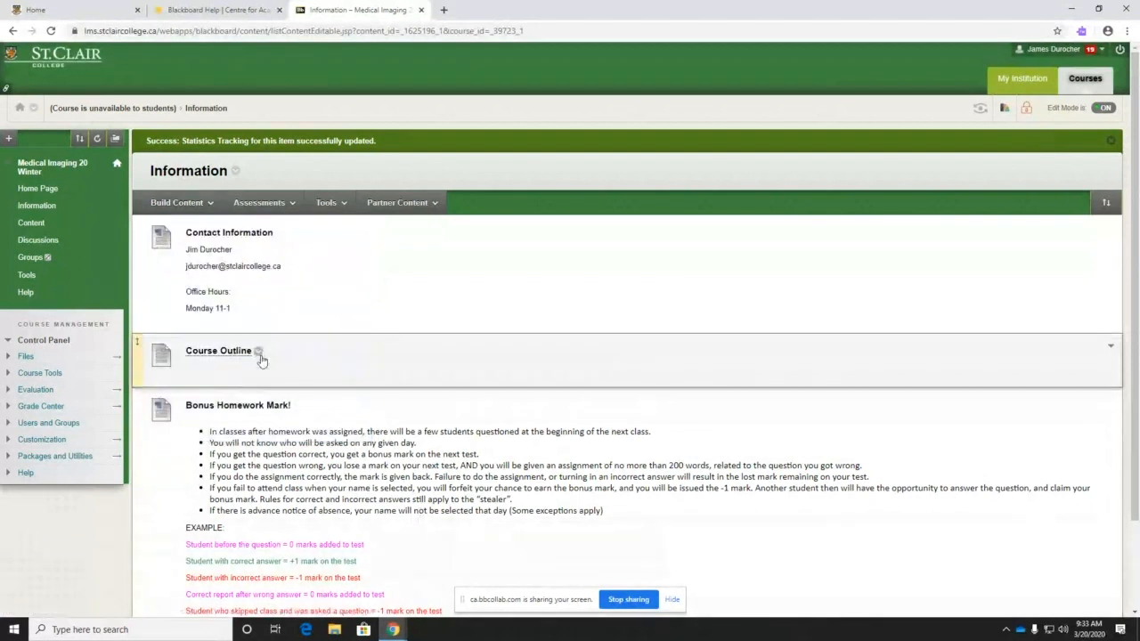
{"action": "left_click", "coordinate": [258, 354]}
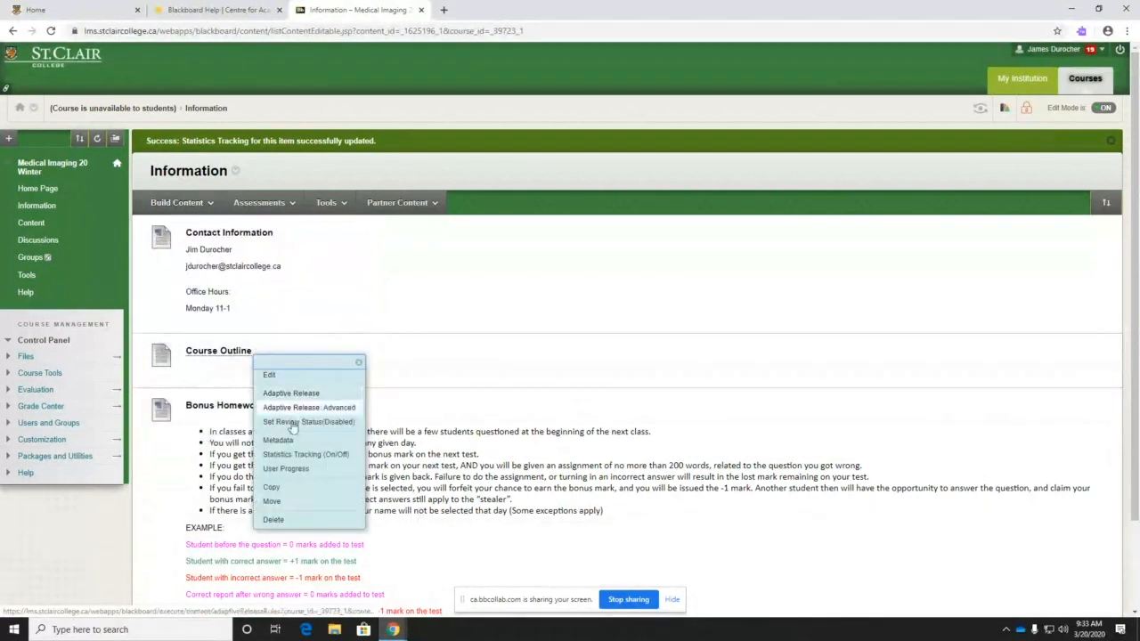
{"action": "left_click", "coordinate": [233, 351]}
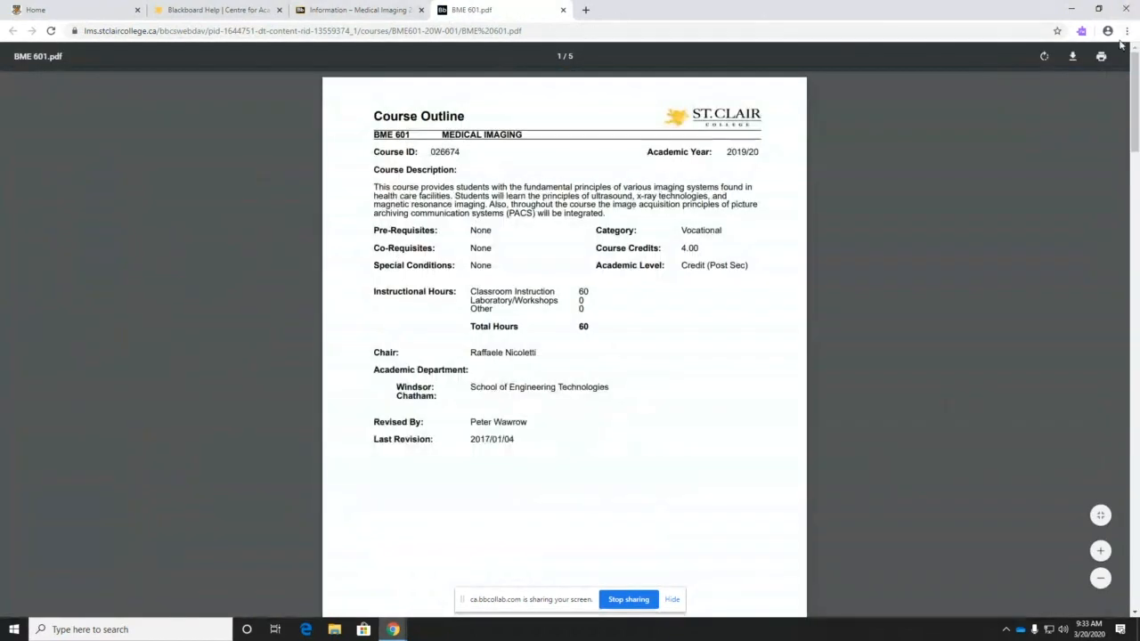
- Save BME 601.pdf to the Desktop, close the PDF tab, and reopen Build Content
{"action": "left_click", "coordinate": [1072, 56]}
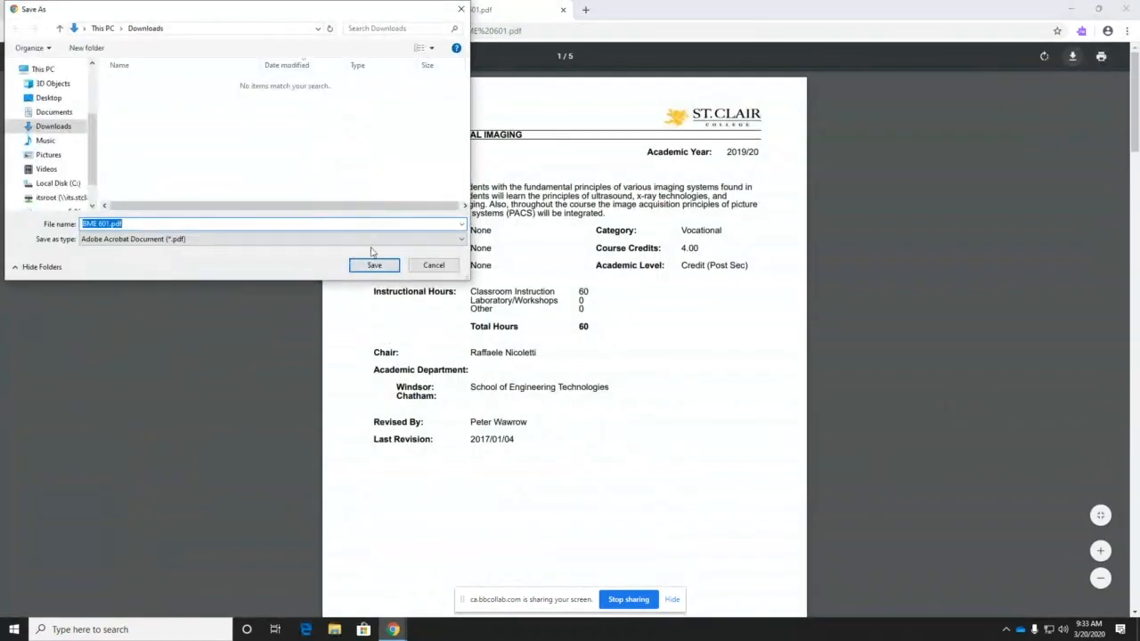
{"action": "left_click", "coordinate": [48, 97]}
{"action": "left_click", "coordinate": [372, 266]}
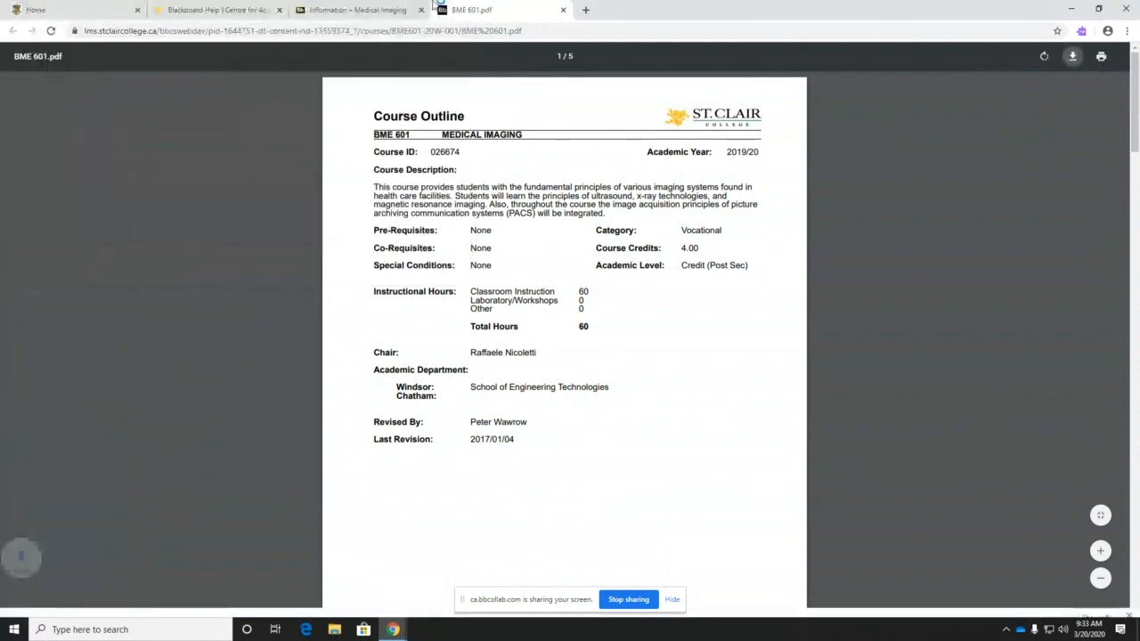
{"action": "left_click", "coordinate": [563, 11]}
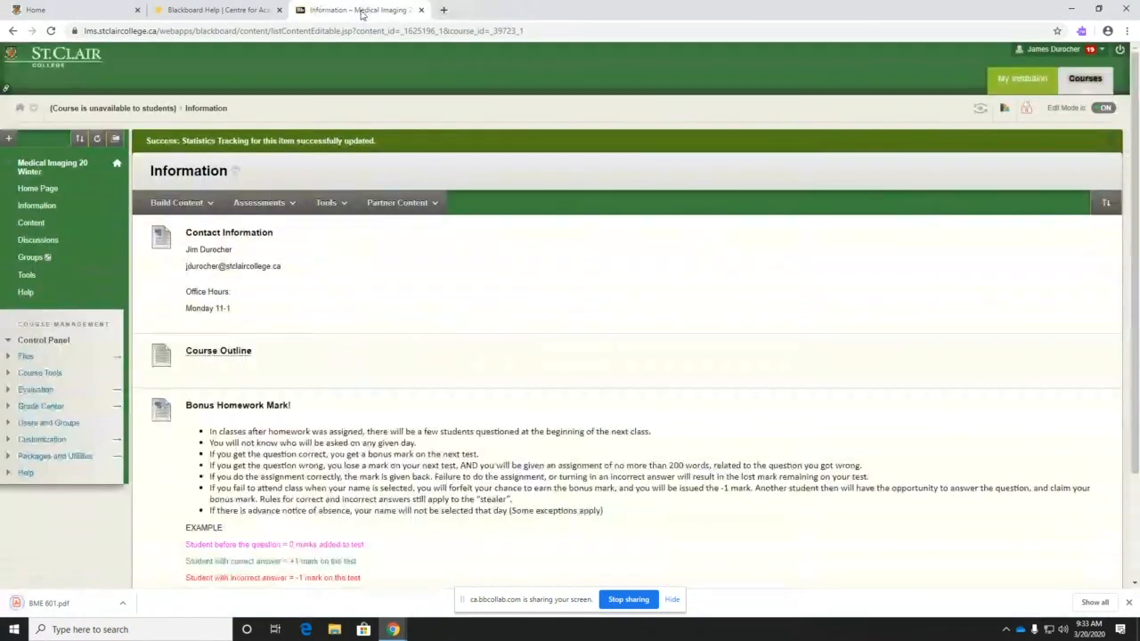
{"action": "left_click", "coordinate": [182, 203]}
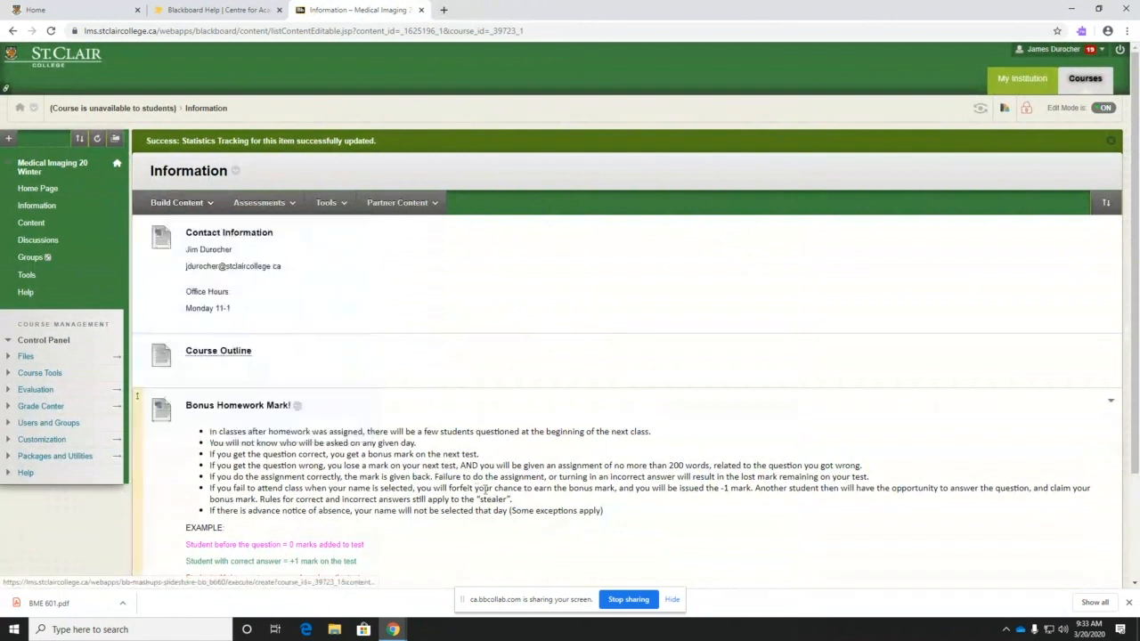
{"action": "left_click", "coordinate": [201, 203]}
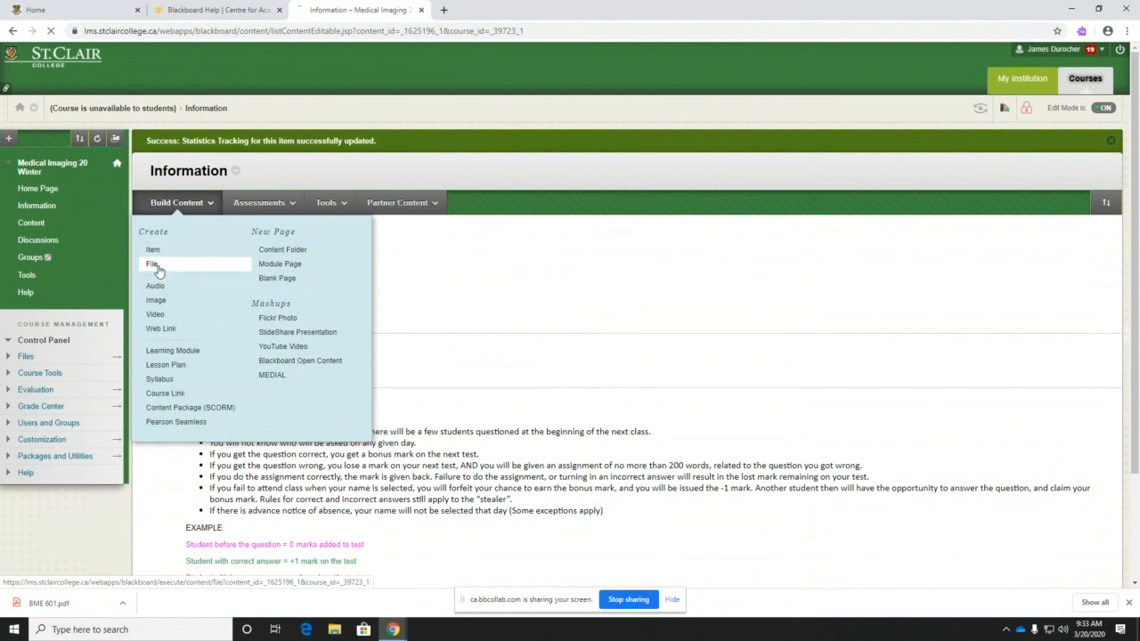
- Start a new file item named Course Outline and attach BME 601.pdf from the Desktop
{"action": "left_click", "coordinate": [157, 268]}
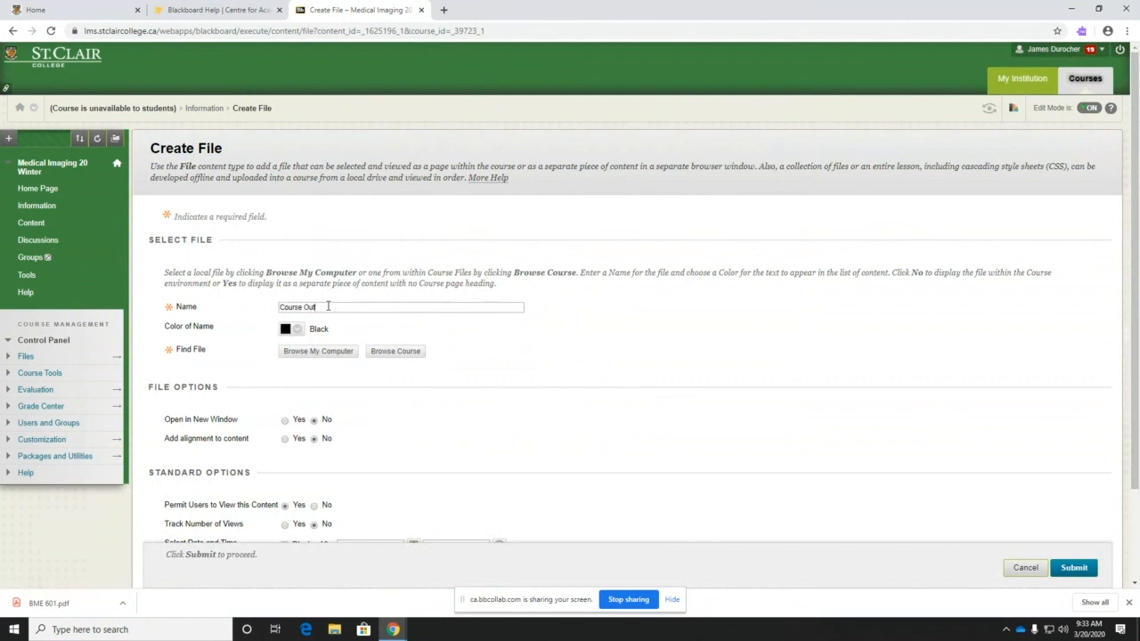
{"action": "left_click", "coordinate": [328, 306]}
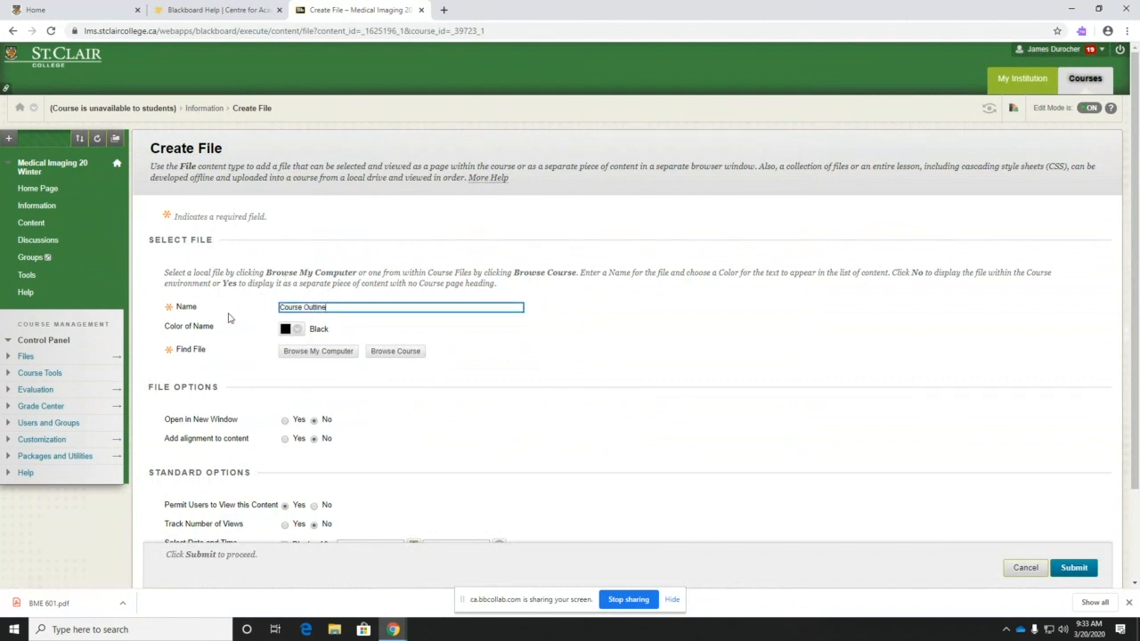
{"action": "left_click", "coordinate": [169, 311]}
{"action": "left_click", "coordinate": [330, 306]}
{"action": "left_click", "coordinate": [326, 352]}
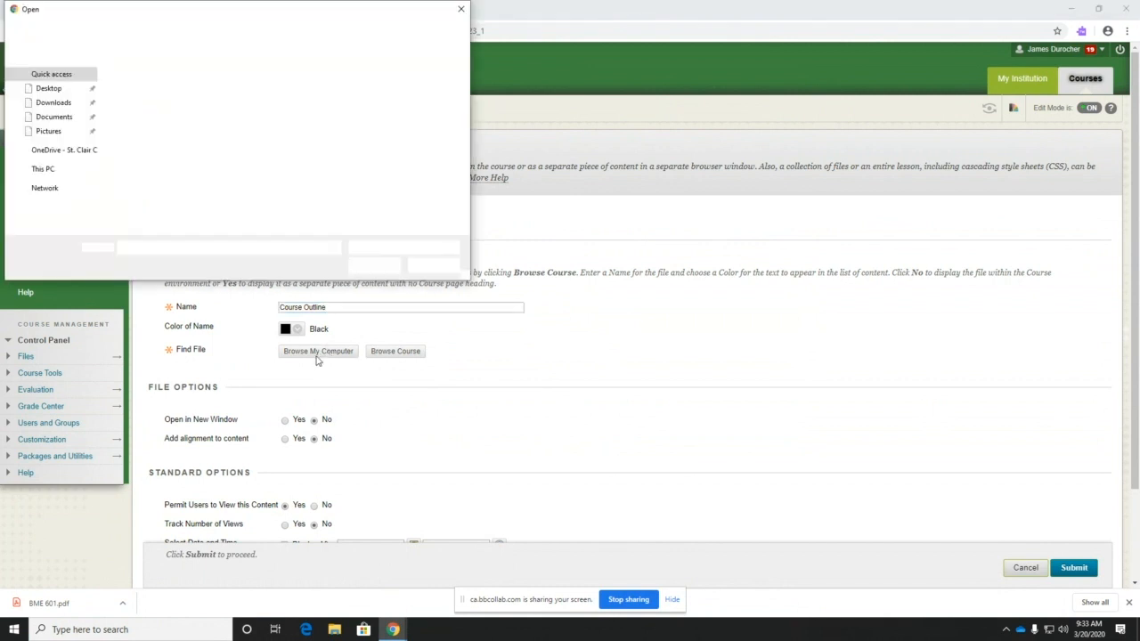
{"action": "left_click", "coordinate": [47, 197]}
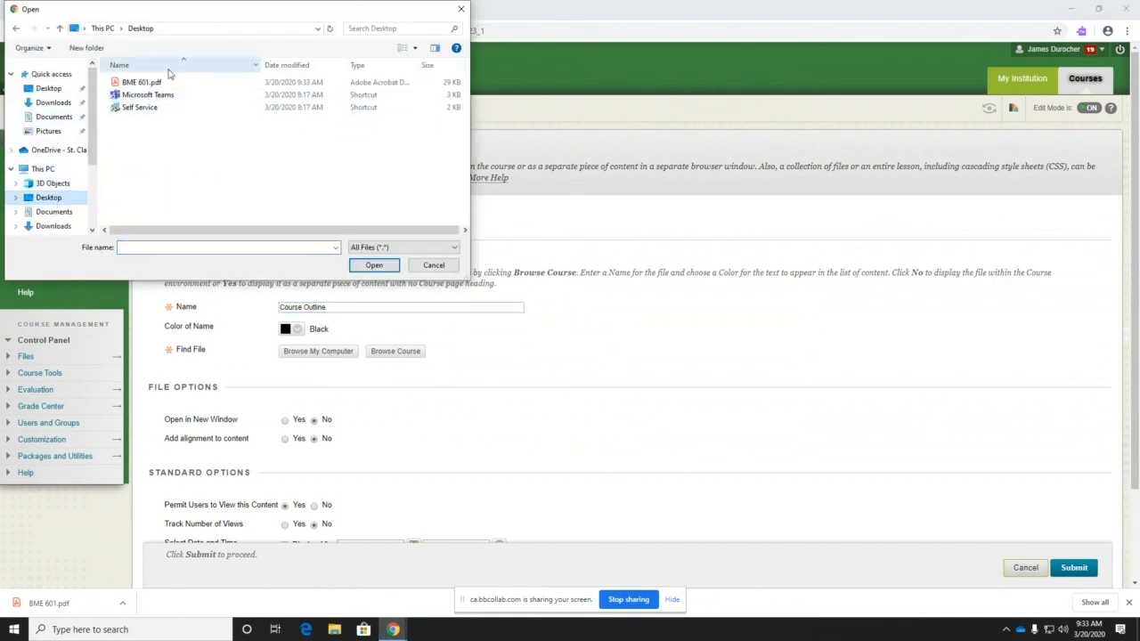
{"action": "double_click", "coordinate": [138, 82]}
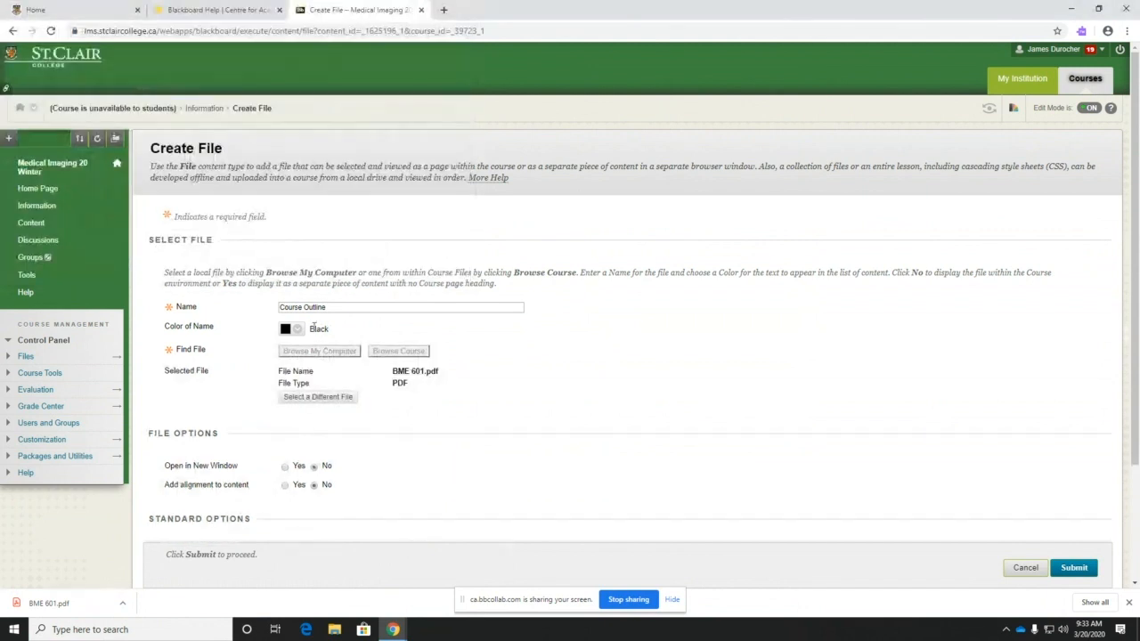
- Discard the attachment, reattach BME 601.pdf, and re-enter the name Course Outline
{"action": "left_click", "coordinate": [322, 397]}
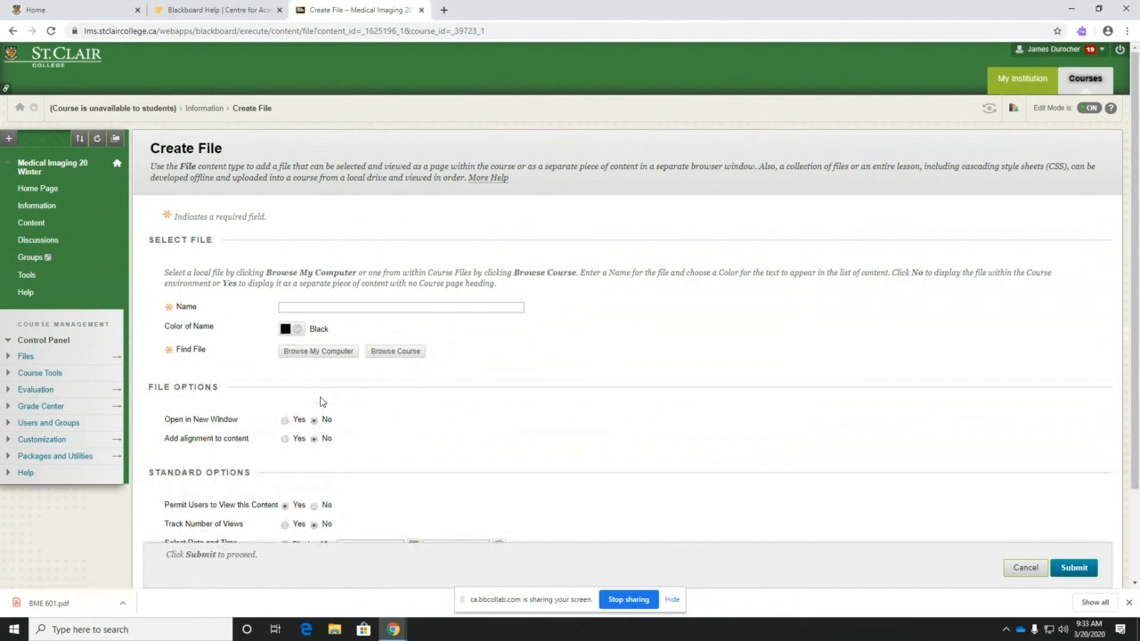
{"action": "left_click", "coordinate": [318, 351]}
{"action": "left_click", "coordinate": [134, 82]}
{"action": "left_click", "coordinate": [373, 265]}
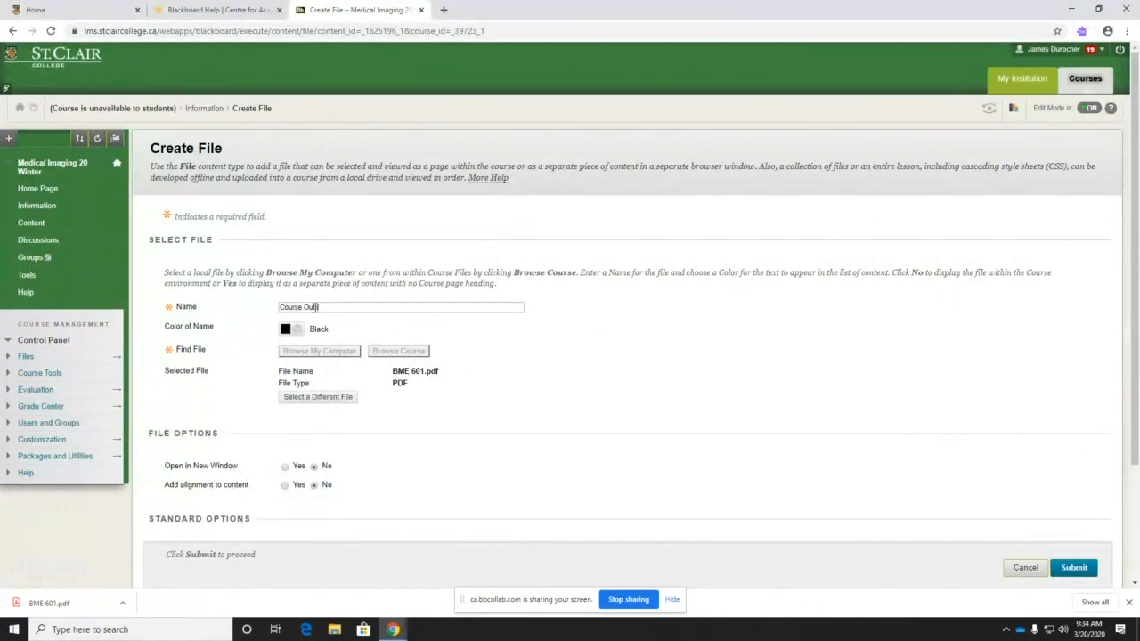
{"action": "left_click", "coordinate": [315, 307]}
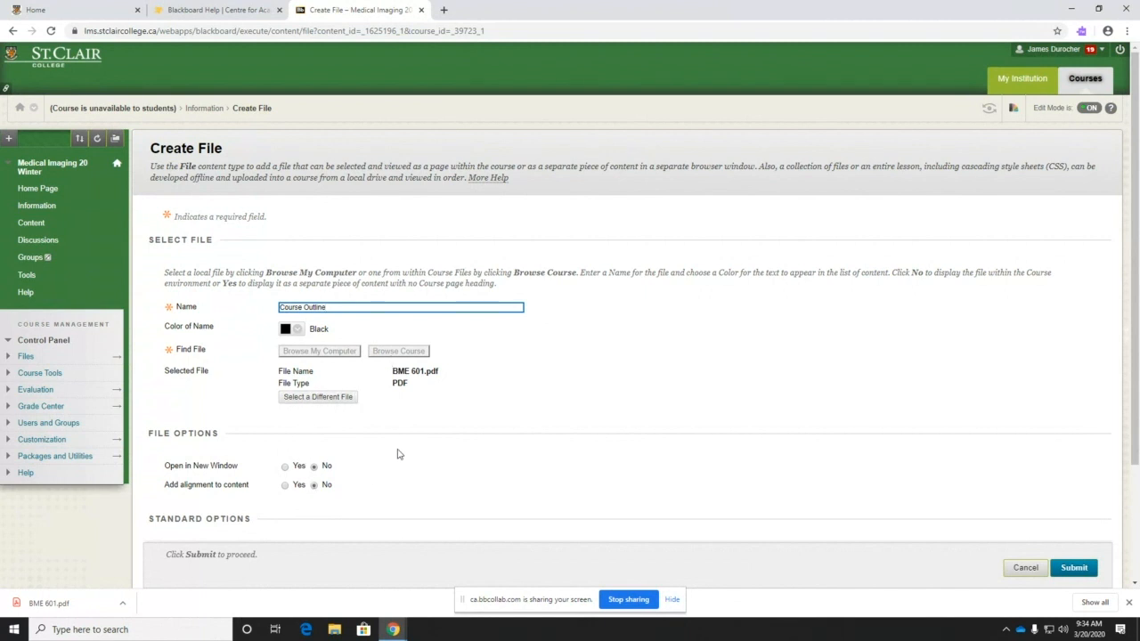
- Set Course Outline to open in a new window and submit it to the Information page
{"action": "scroll", "coordinate": [398, 454], "scroll_direction": "down", "scroll_amount": 3}
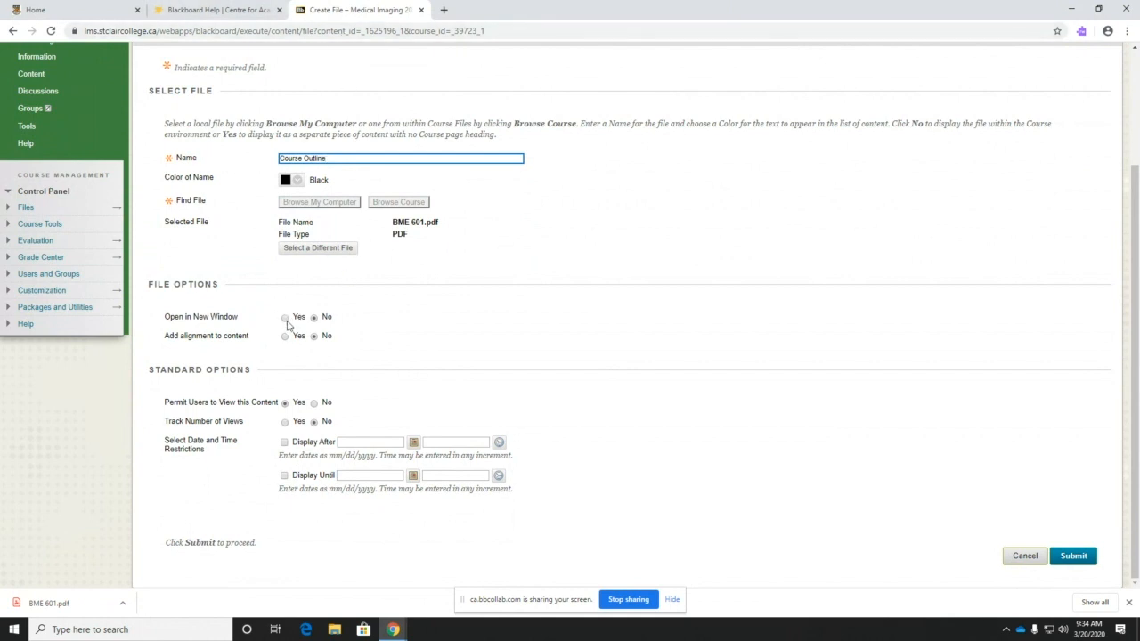
{"action": "left_click", "coordinate": [285, 318]}
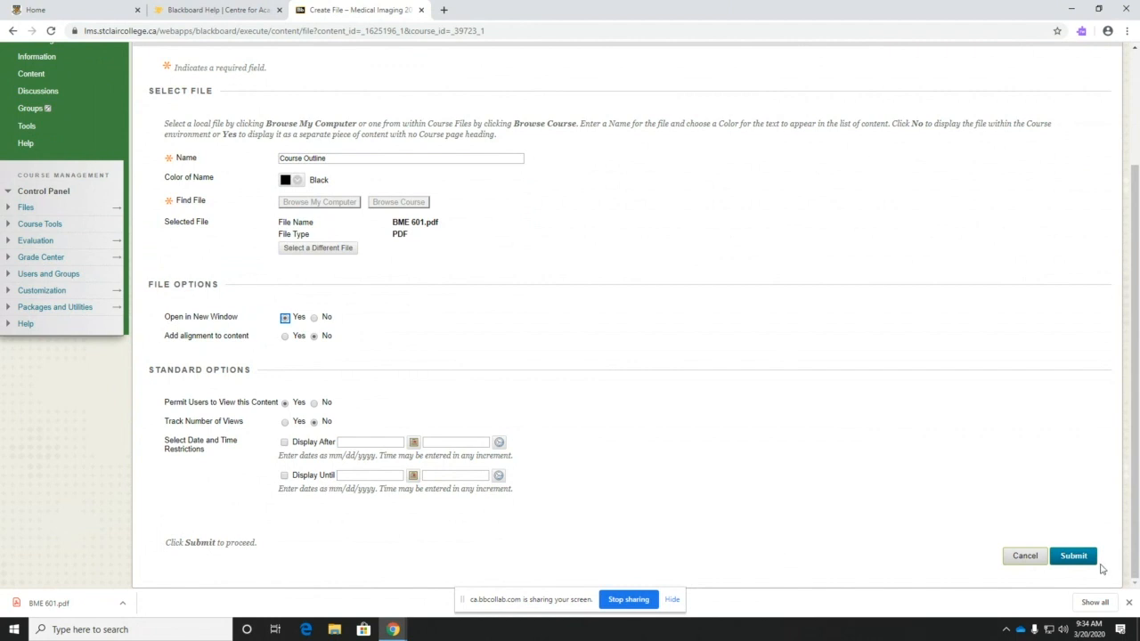
{"action": "left_click", "coordinate": [1072, 560]}
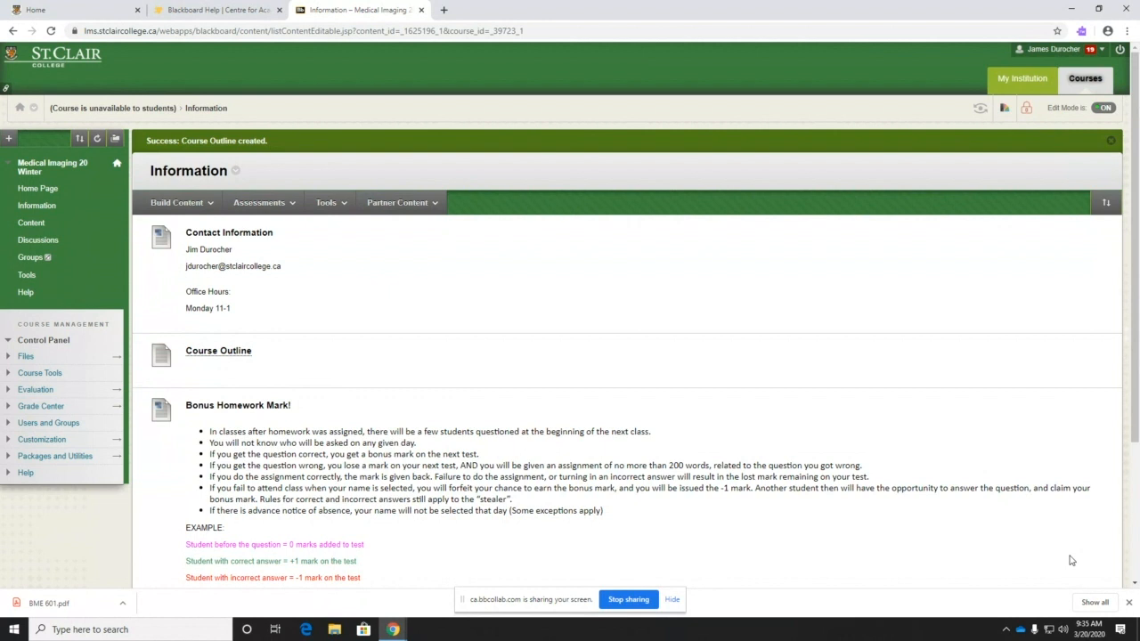
- Switch Statistics Tracking to On for the Course Outline item and submit
{"action": "mouse_move", "coordinate": [251, 356]}
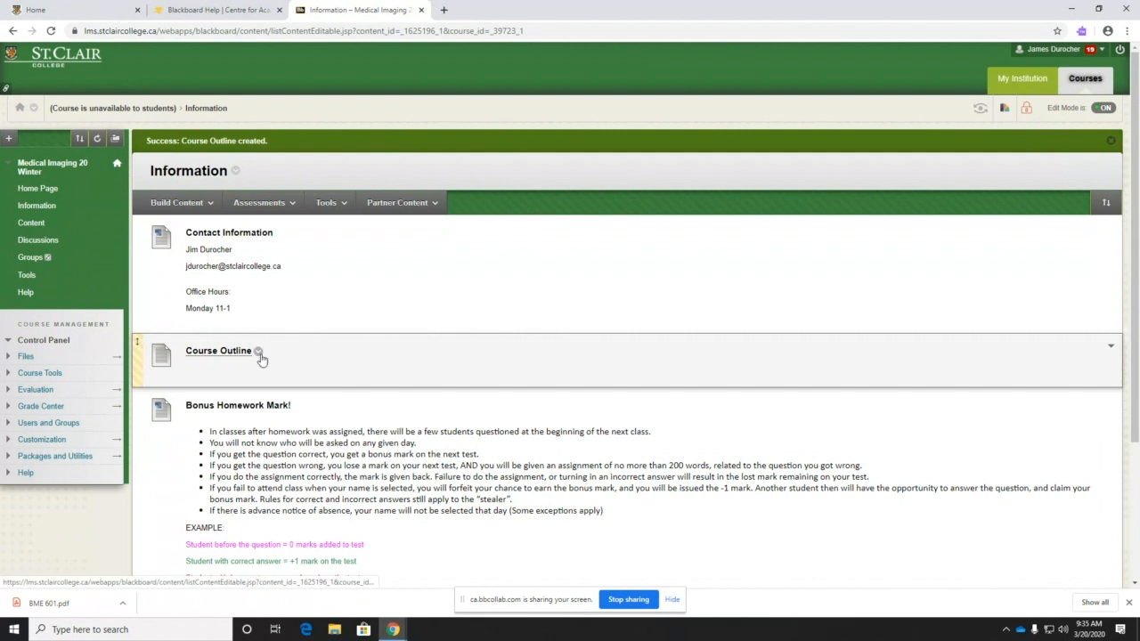
{"action": "left_click", "coordinate": [258, 356]}
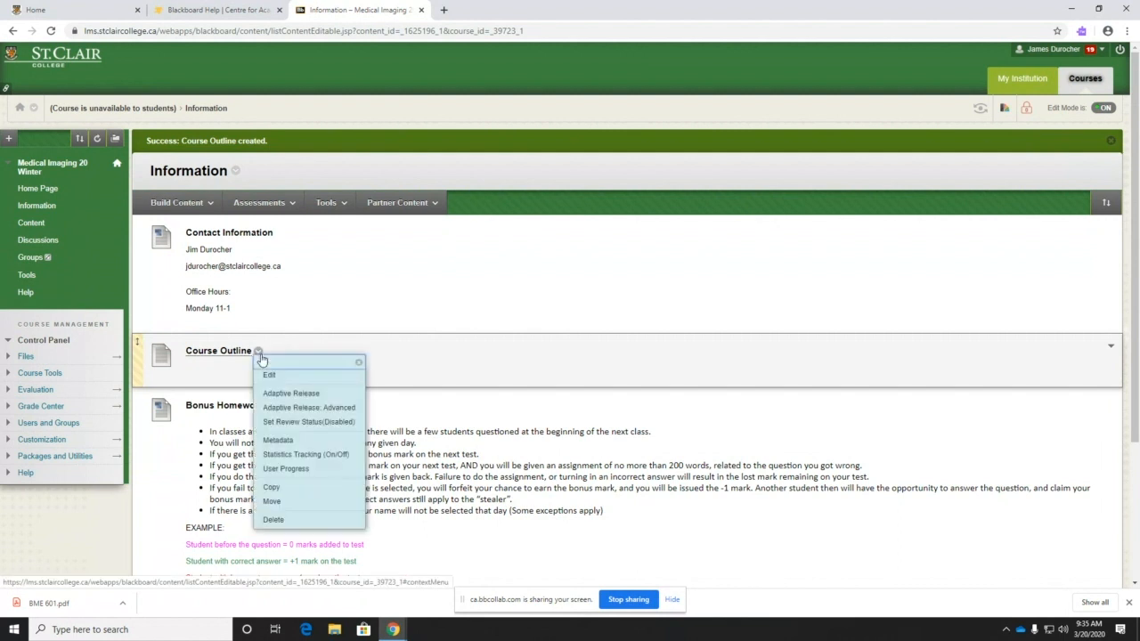
{"action": "left_click", "coordinate": [277, 456]}
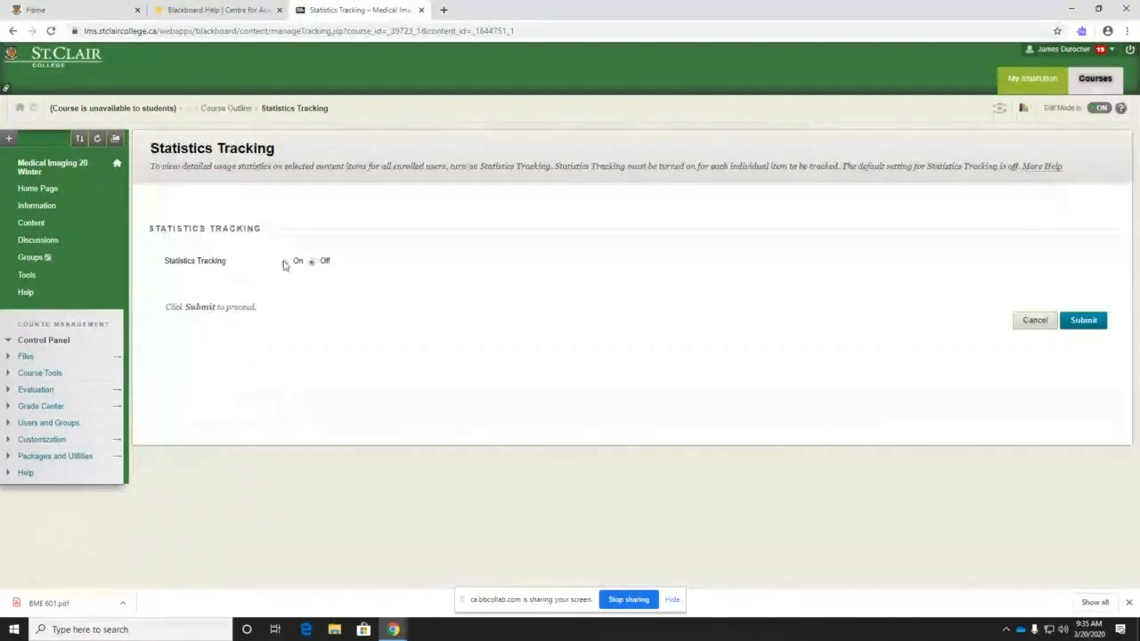
{"action": "left_click", "coordinate": [285, 262]}
{"action": "left_click", "coordinate": [1082, 320]}
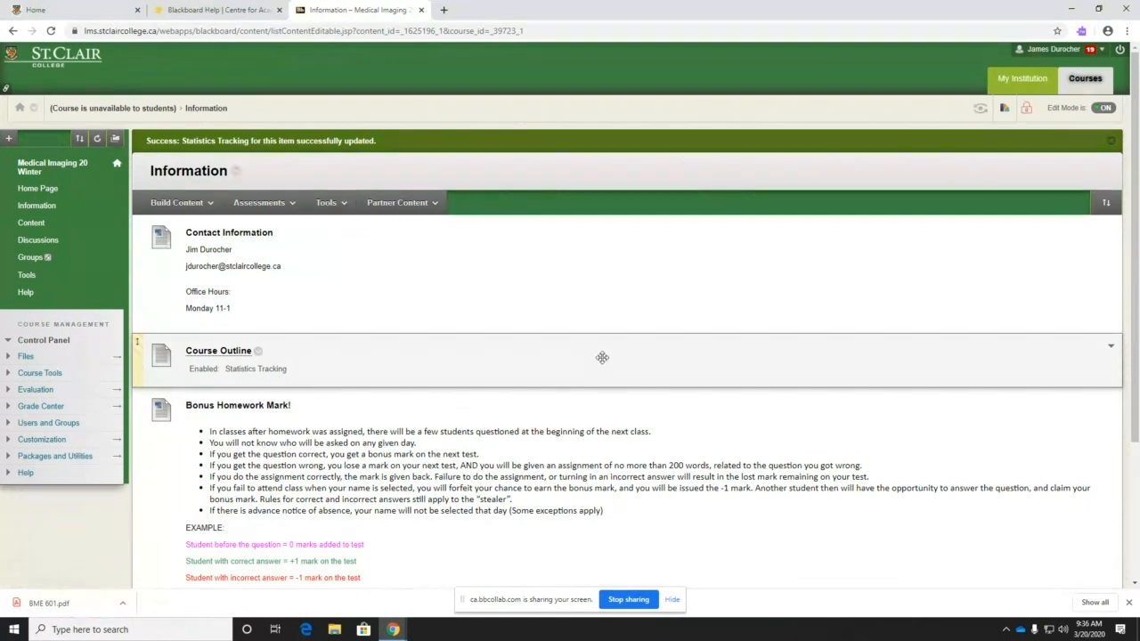
- Go to the course Content page listing weekly folders from Jan 6/7 to Feb 24/25
{"action": "left_click", "coordinate": [80, 207]}
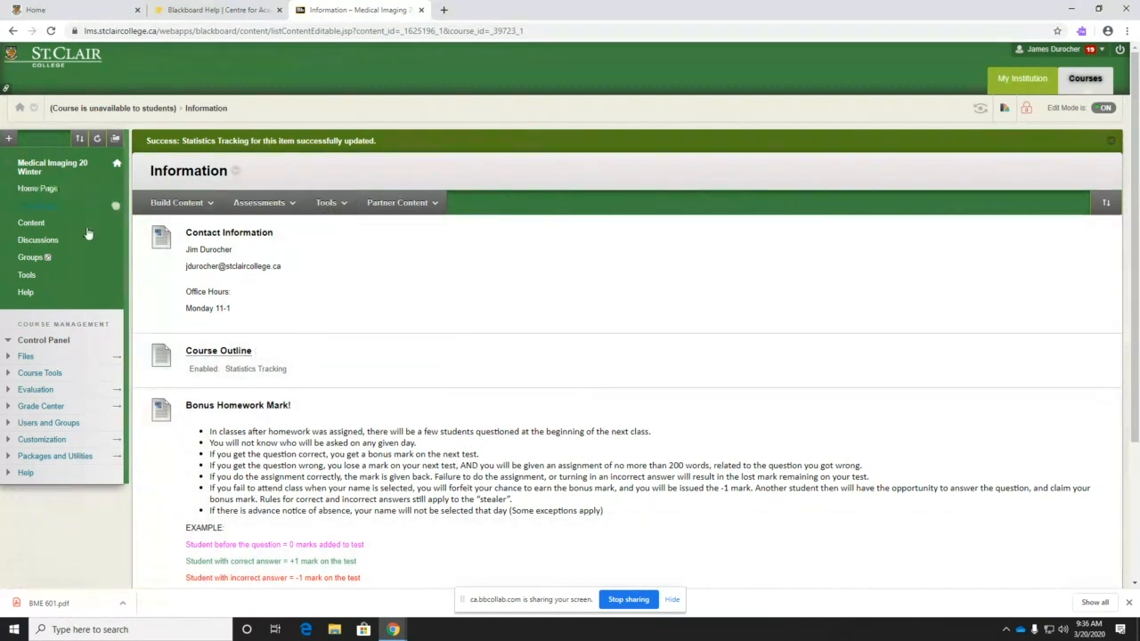
{"action": "left_click", "coordinate": [33, 227]}
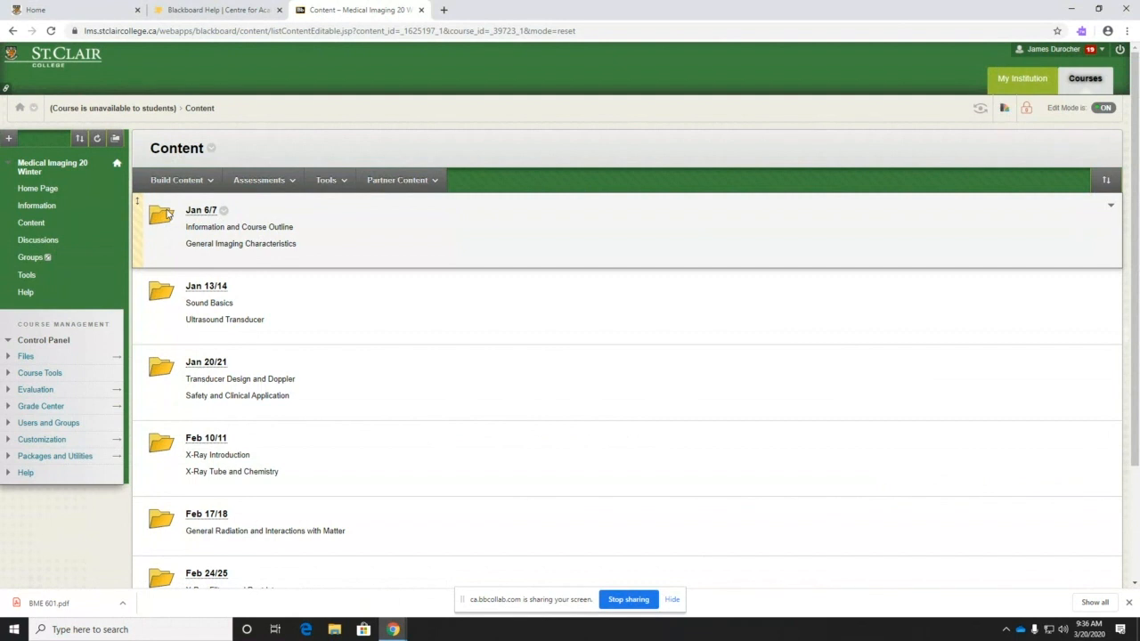
{"action": "scroll", "coordinate": [275, 361], "scroll_direction": "down", "scroll_amount": 2}
- Create a content folder named Week 11 with the description X-Ray Review
{"action": "scroll", "coordinate": [275, 374], "scroll_direction": "up", "scroll_amount": 2}
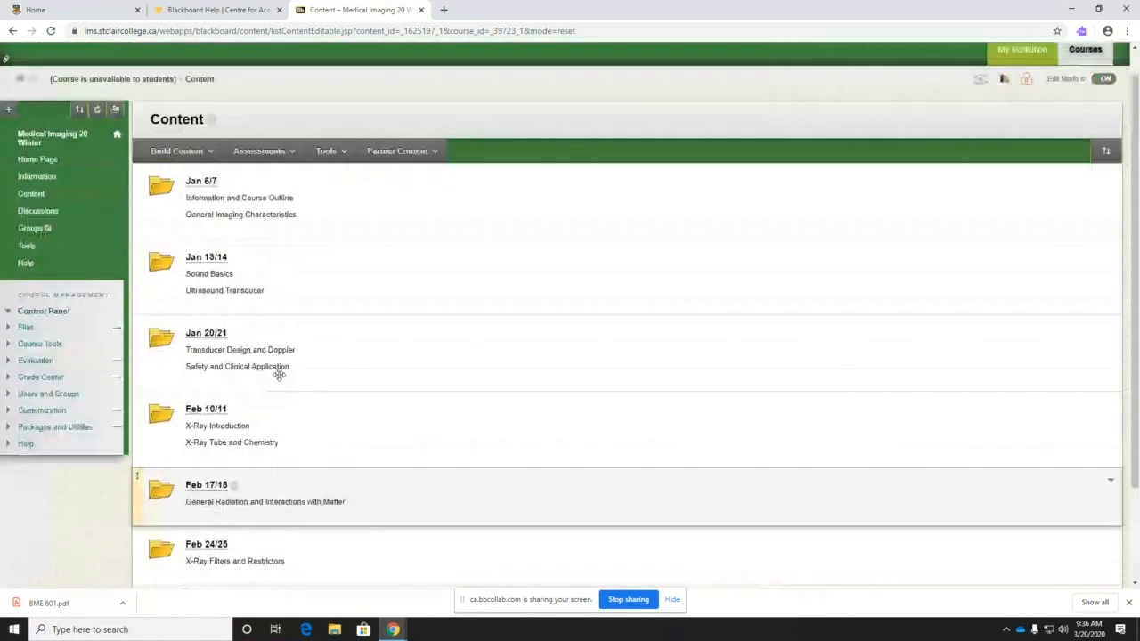
{"action": "left_click", "coordinate": [202, 181]}
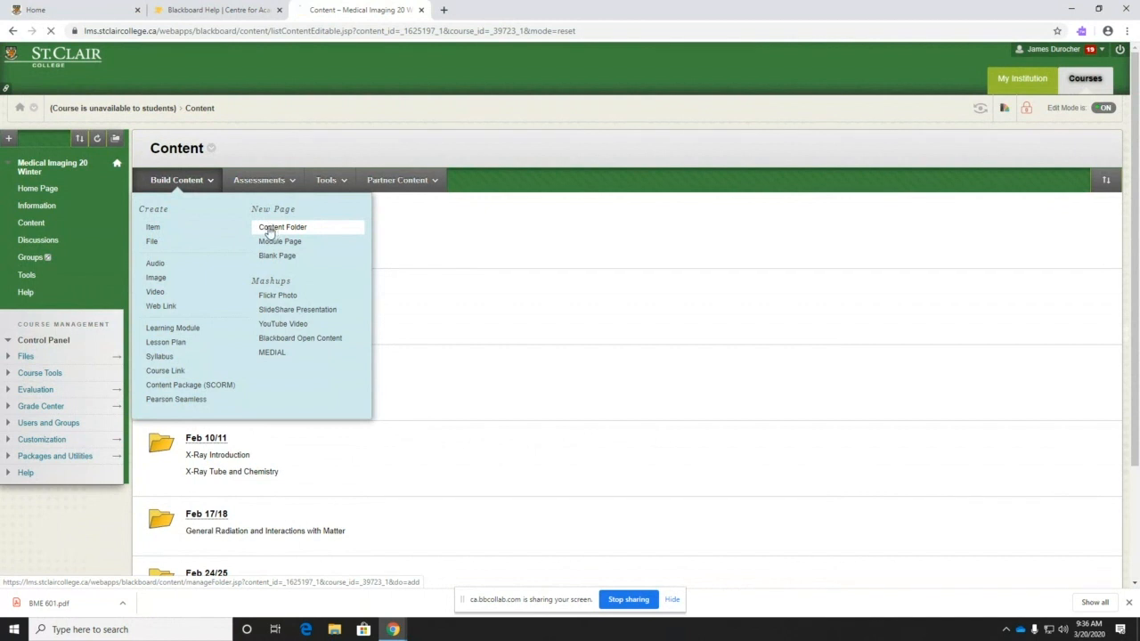
{"action": "left_click", "coordinate": [269, 229]}
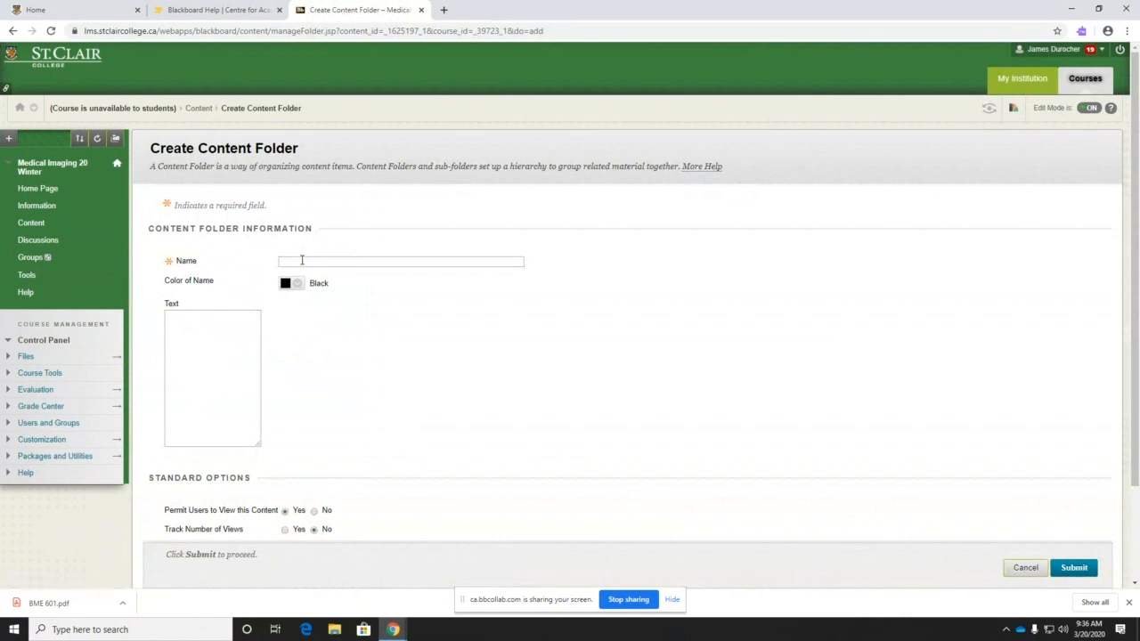
{"action": "left_click", "coordinate": [302, 260]}
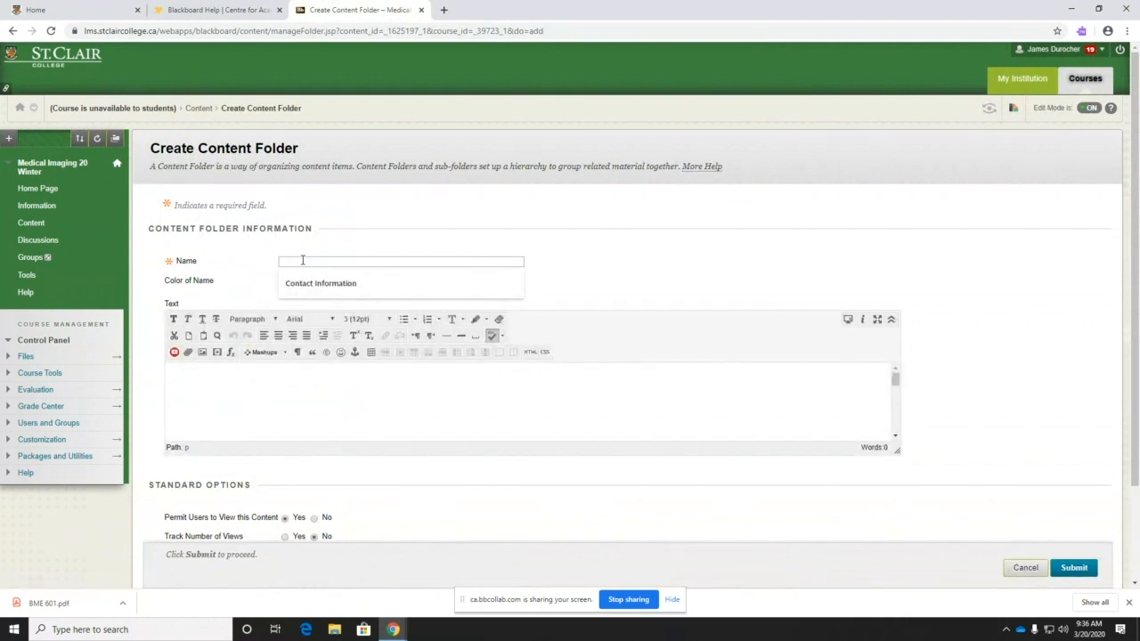
{"action": "type", "text": "Week 11"}
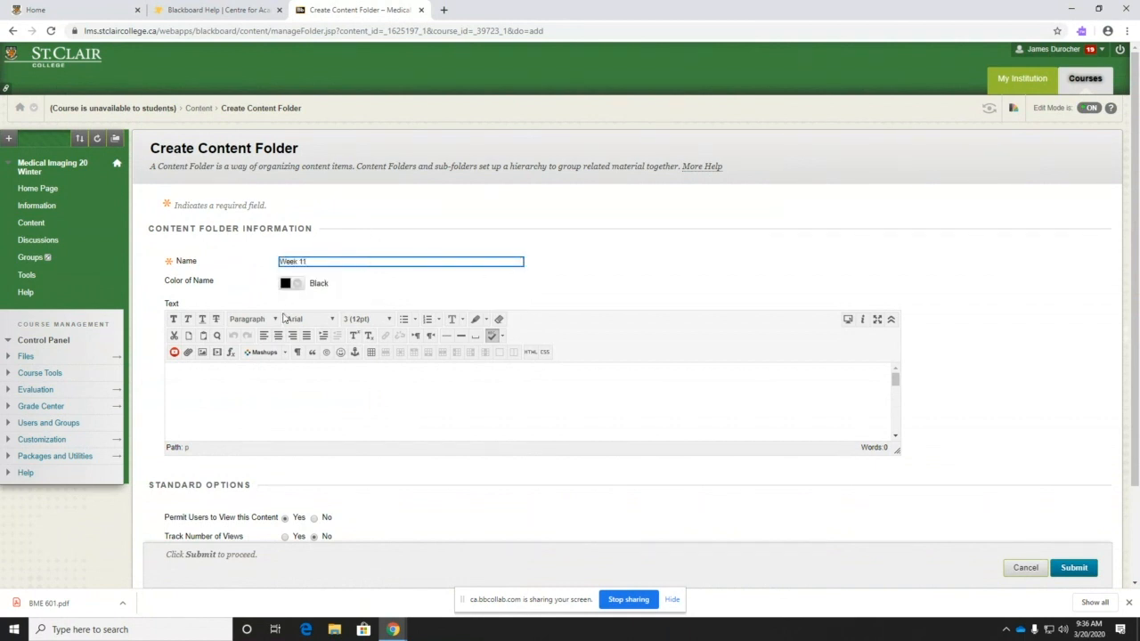
{"action": "left_click", "coordinate": [223, 378]}
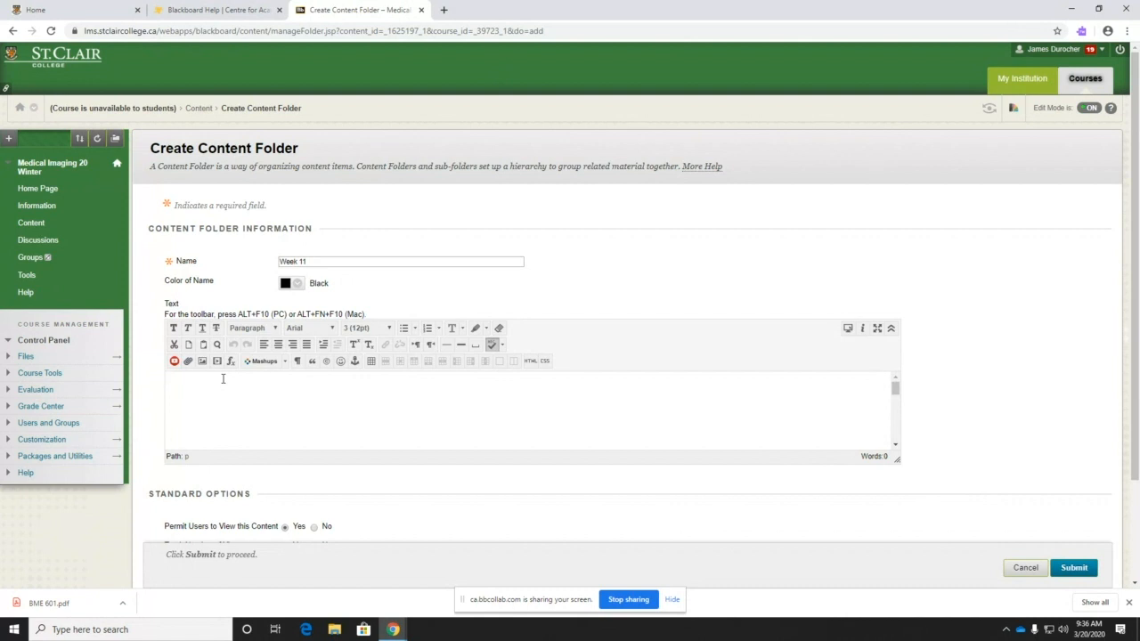
{"action": "type", "text": "X-Ray Review"}
{"action": "scroll", "coordinate": [588, 494], "scroll_direction": "down", "scroll_amount": 2}
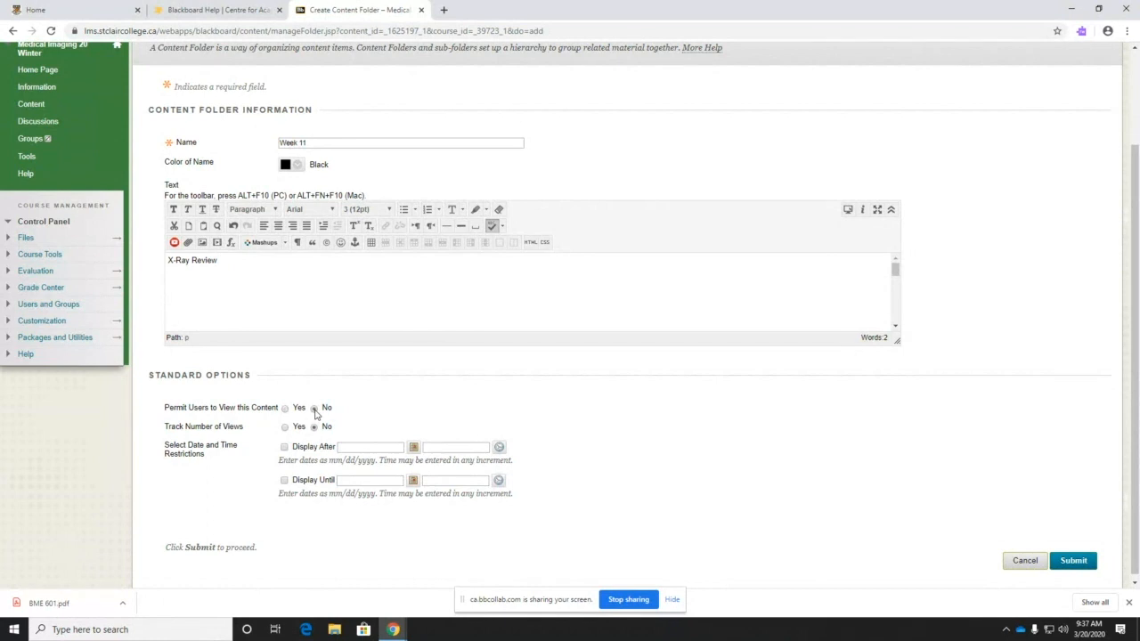
- Make Week 11 visible to students and set its display-after date to 03/20/2020
{"action": "left_click", "coordinate": [314, 409]}
{"action": "left_click", "coordinate": [285, 408]}
{"action": "left_click", "coordinate": [284, 447]}
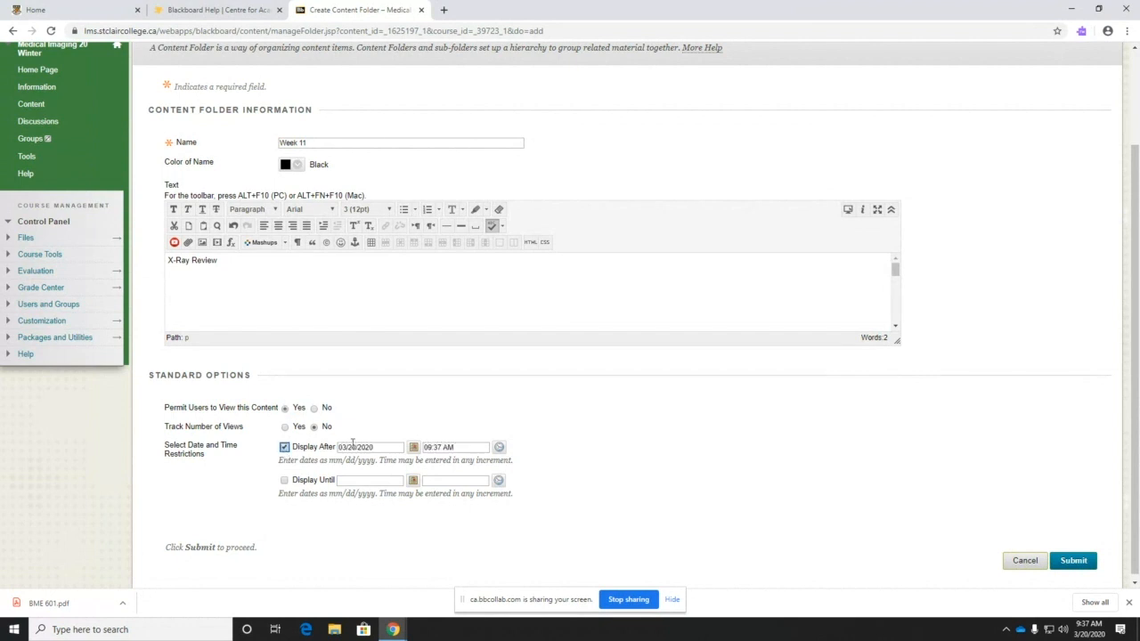
{"action": "left_click", "coordinate": [414, 448]}
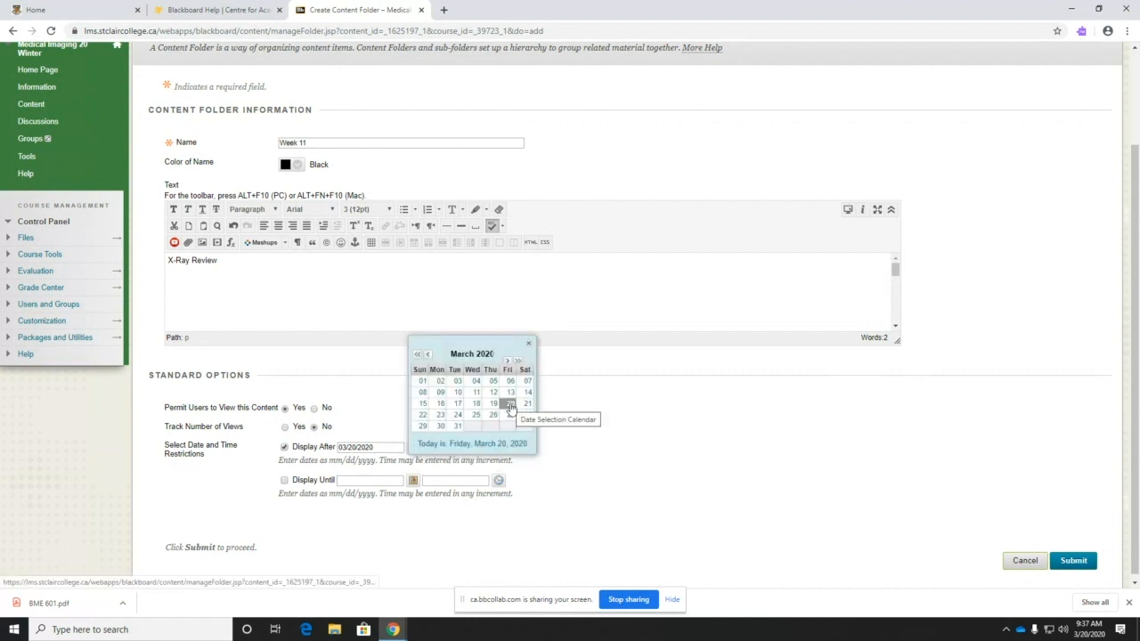
{"action": "left_click", "coordinate": [510, 406]}
{"action": "left_click", "coordinate": [438, 448]}
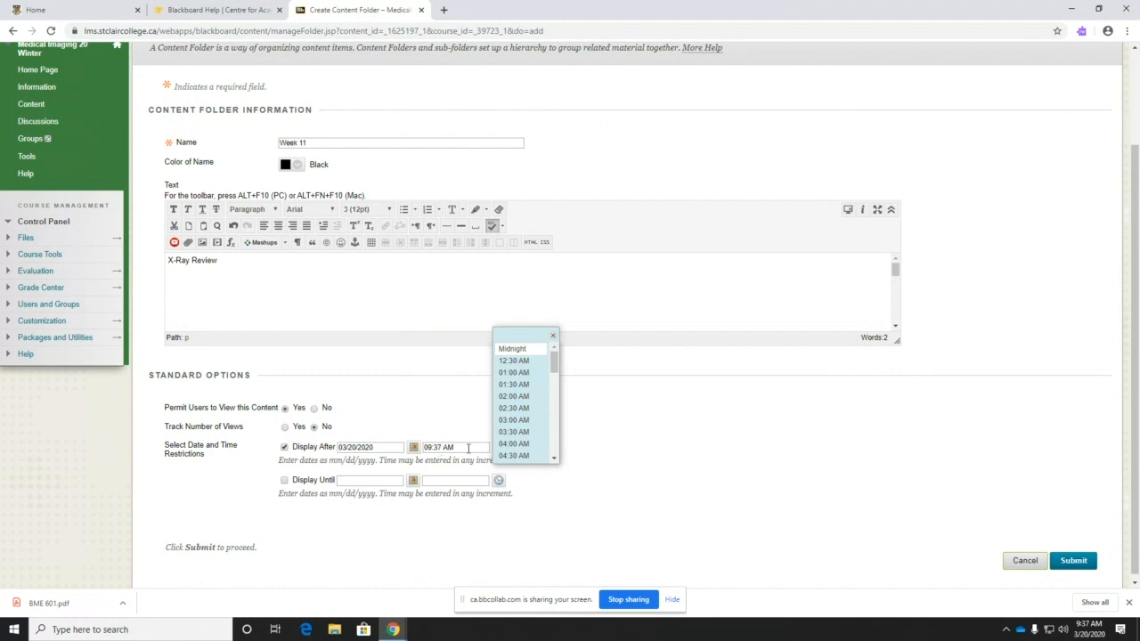
- Set the display-after time to 10:00 AM and submit the Week 11 folder
{"action": "scroll", "coordinate": [512, 392], "scroll_direction": "down", "scroll_amount": 3}
{"action": "scroll", "coordinate": [519, 420], "scroll_direction": "down", "scroll_amount": 2}
{"action": "left_click", "coordinate": [512, 416]}
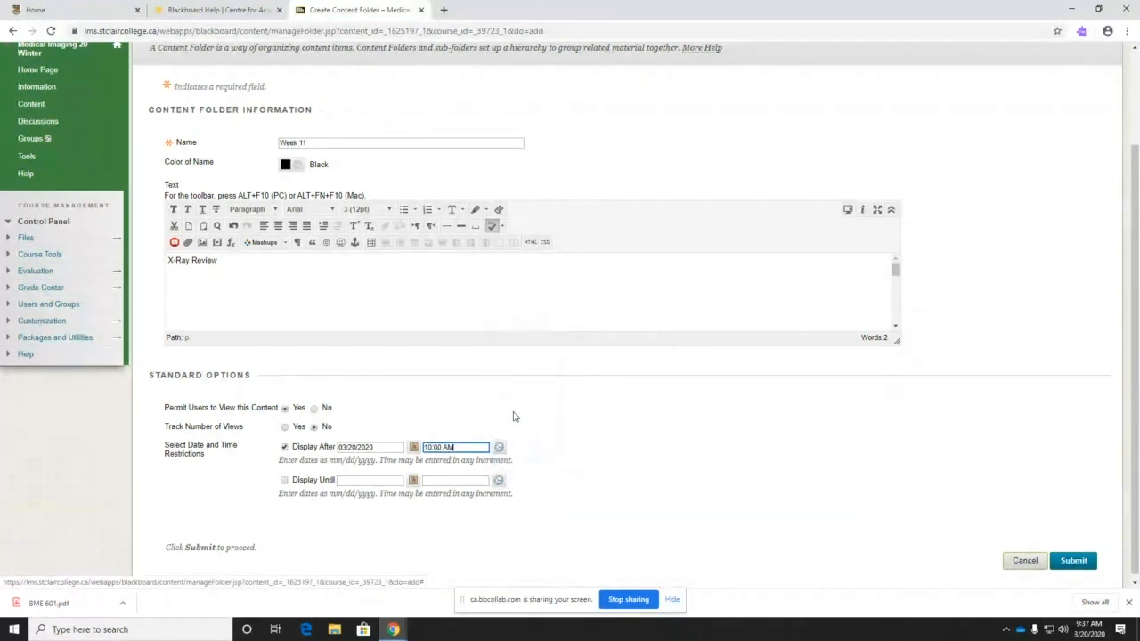
{"action": "left_click", "coordinate": [522, 465]}
{"action": "left_click", "coordinate": [568, 440]}
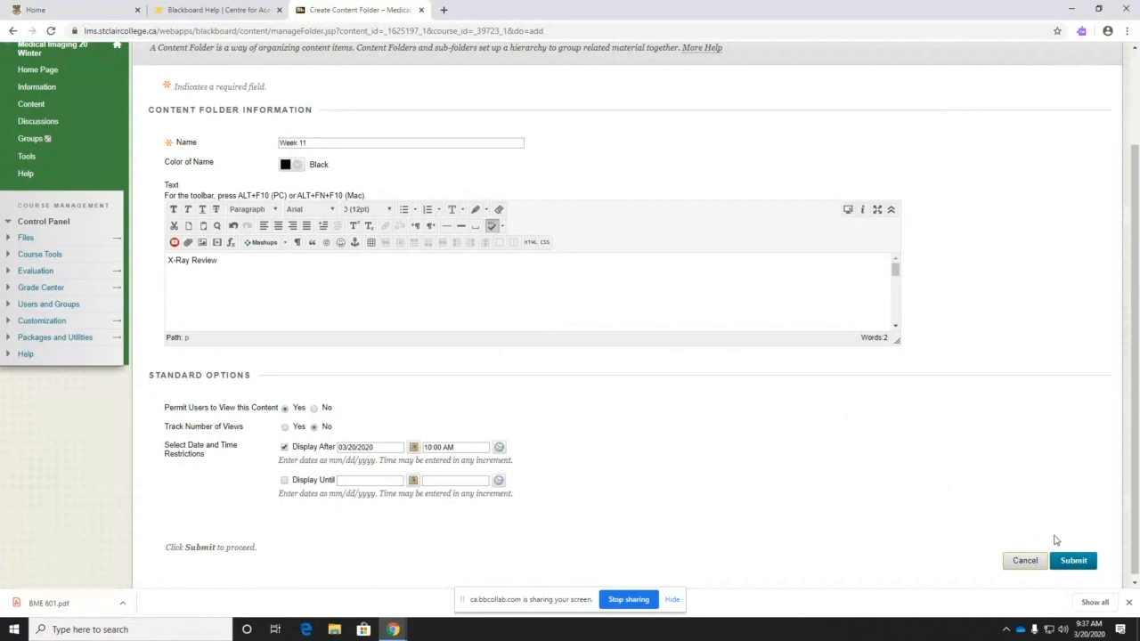
{"action": "left_click", "coordinate": [1073, 560]}
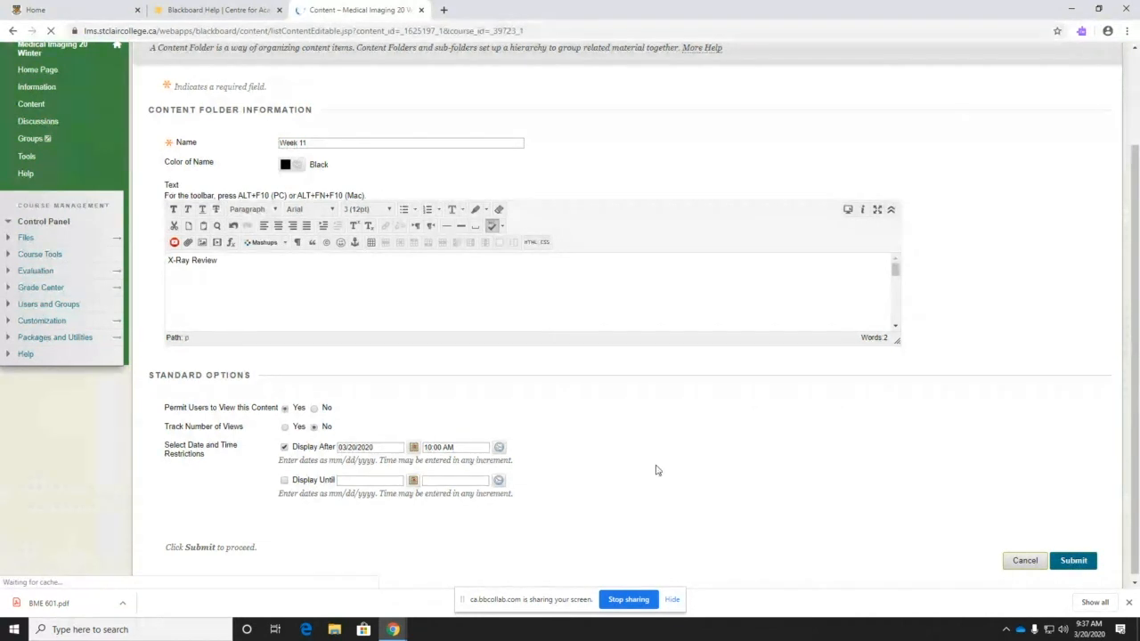
- Check Week 11 is unavailable until Mar 20, 2020 10:00 AM, open it, then return to Content
{"action": "scroll", "coordinate": [381, 422], "scroll_direction": "down", "scroll_amount": 5}
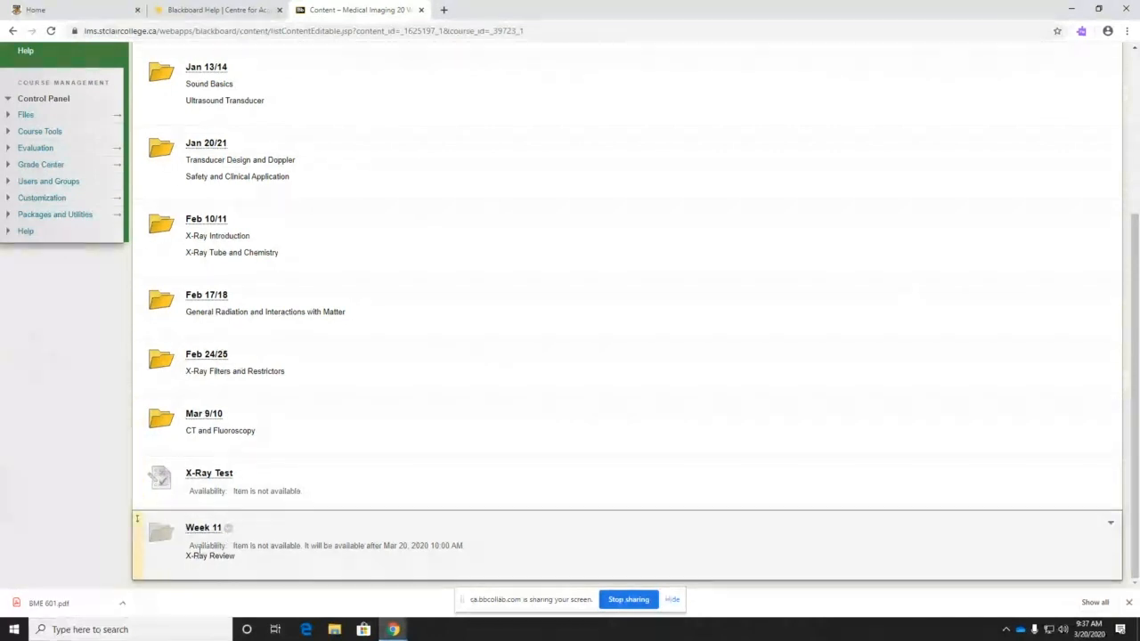
{"action": "mouse_move", "coordinate": [216, 545]}
{"action": "left_mouse_down"}
{"action": "mouse_move", "coordinate": [378, 549]}
{"action": "mouse_move", "coordinate": [219, 545]}
{"action": "left_mouse_up"}
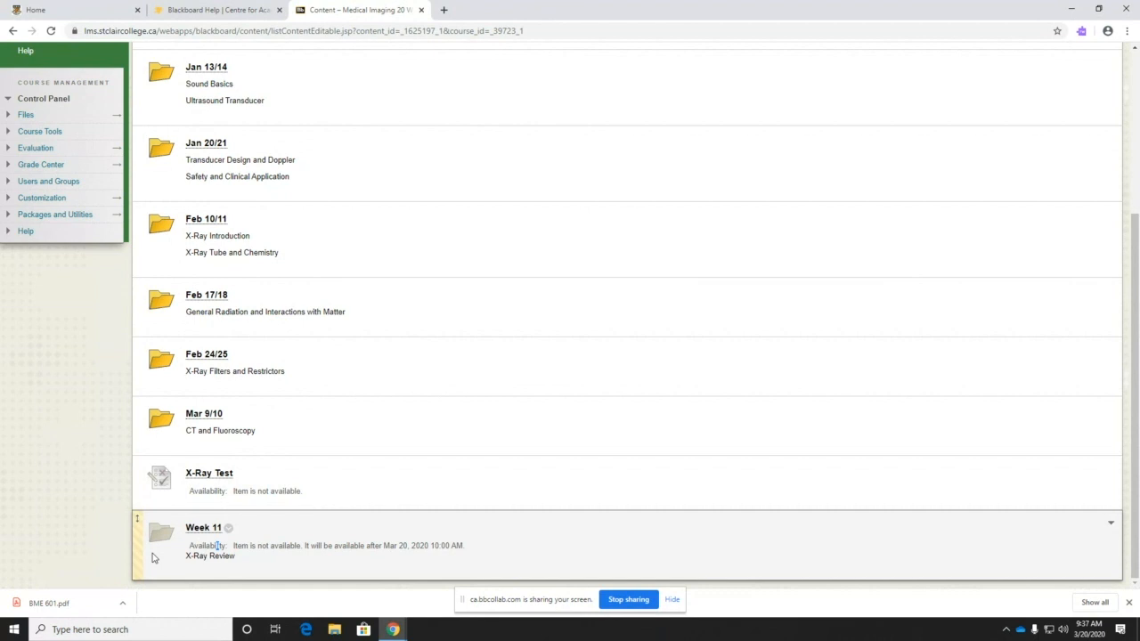
{"action": "left_click", "coordinate": [200, 532]}
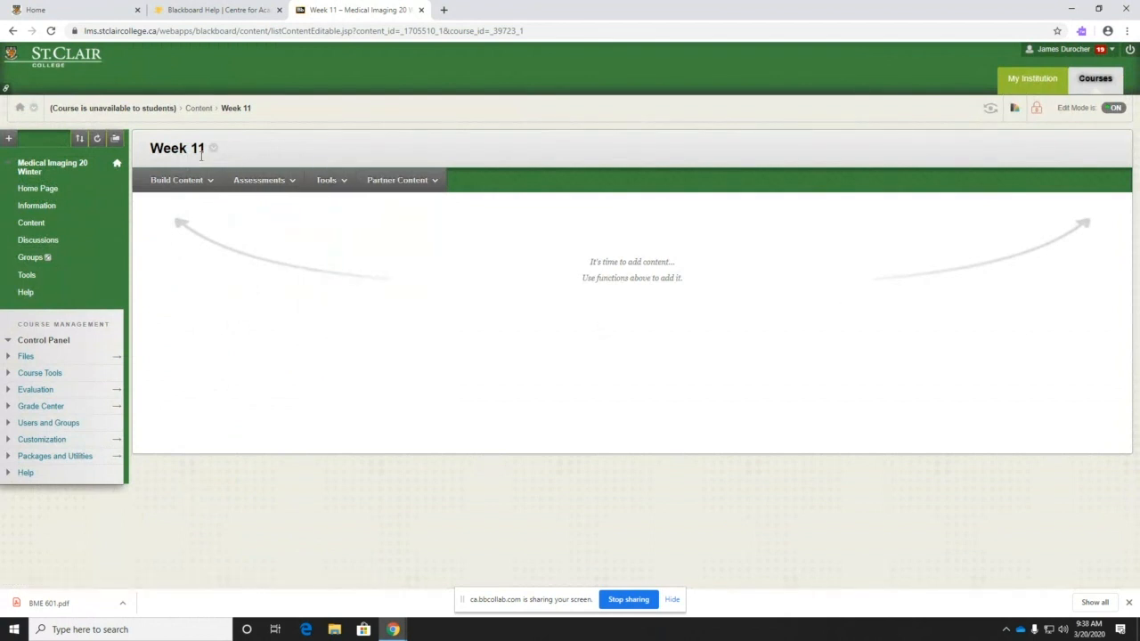
{"action": "left_click_drag", "start_coordinate": [154, 148], "coordinate": [205, 149]}
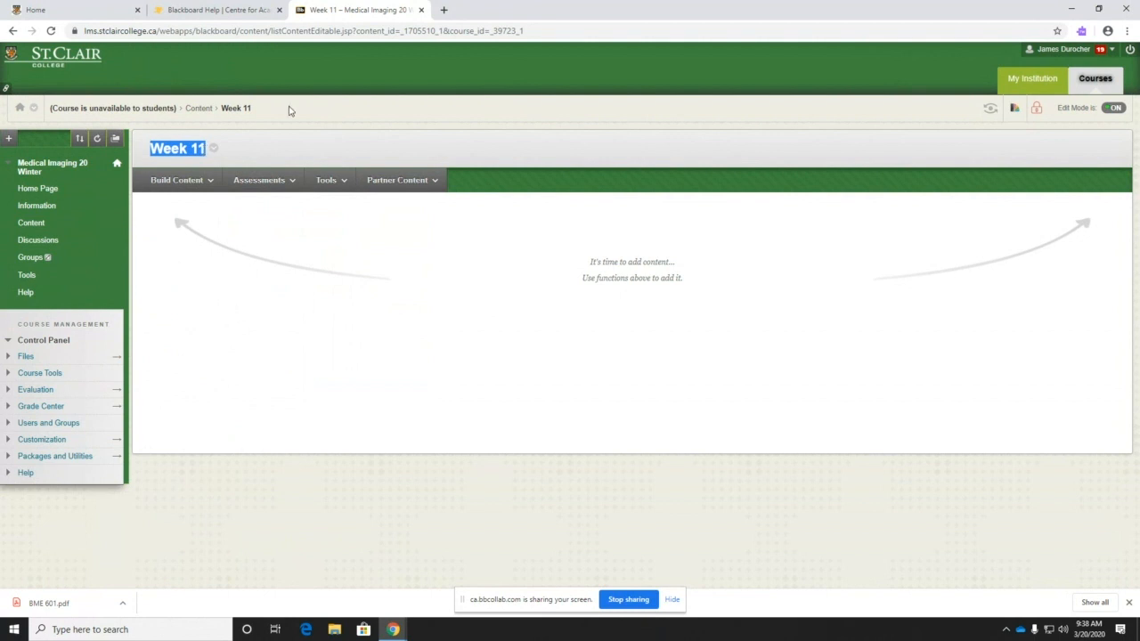
{"action": "left_click_drag", "start_coordinate": [260, 110], "coordinate": [50, 106]}
{"action": "left_click", "coordinate": [255, 108]}
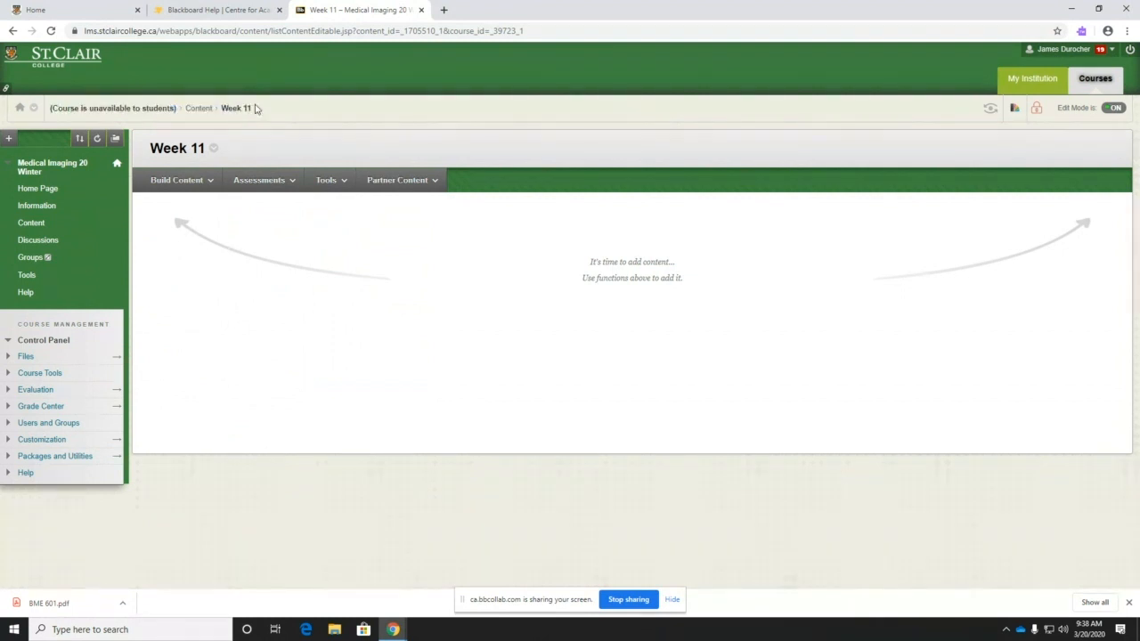
{"action": "left_click", "coordinate": [190, 109]}
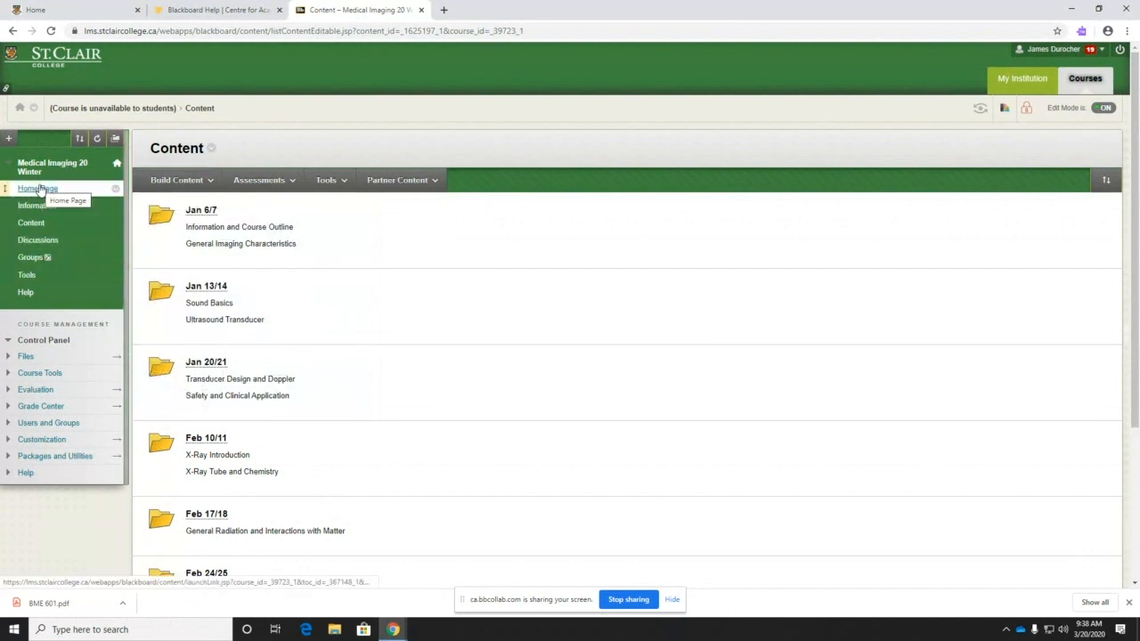
- Reopen the empty Week 11 folder and look through its Build Content menu
{"action": "scroll", "coordinate": [217, 418], "scroll_direction": "down", "scroll_amount": 3}
{"action": "left_click", "coordinate": [205, 529]}
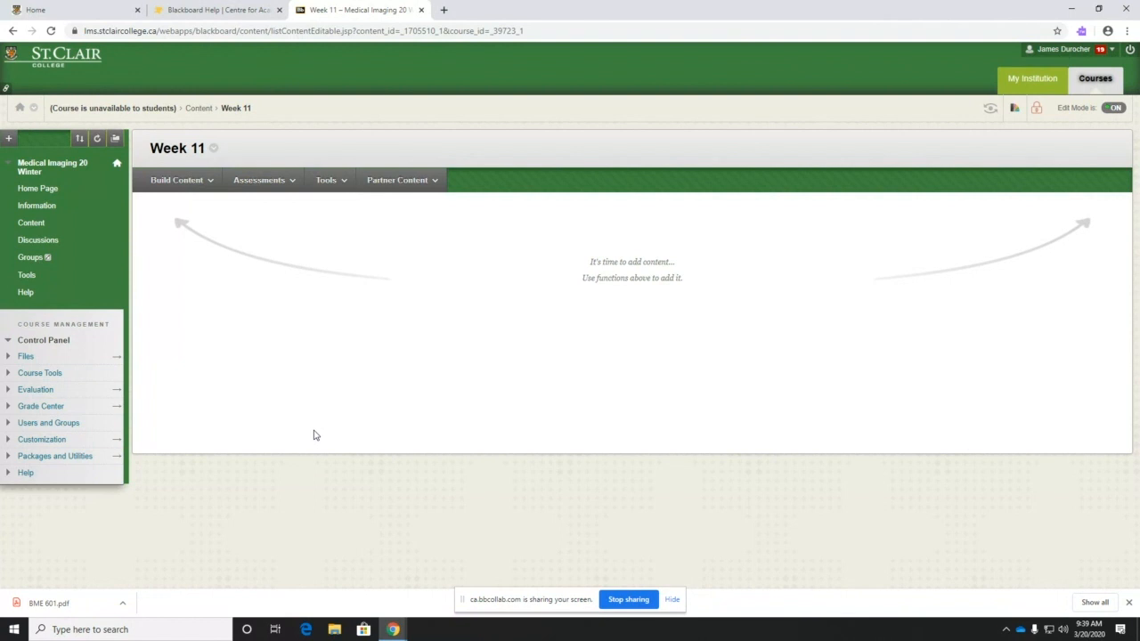
{"action": "left_click", "coordinate": [203, 185]}
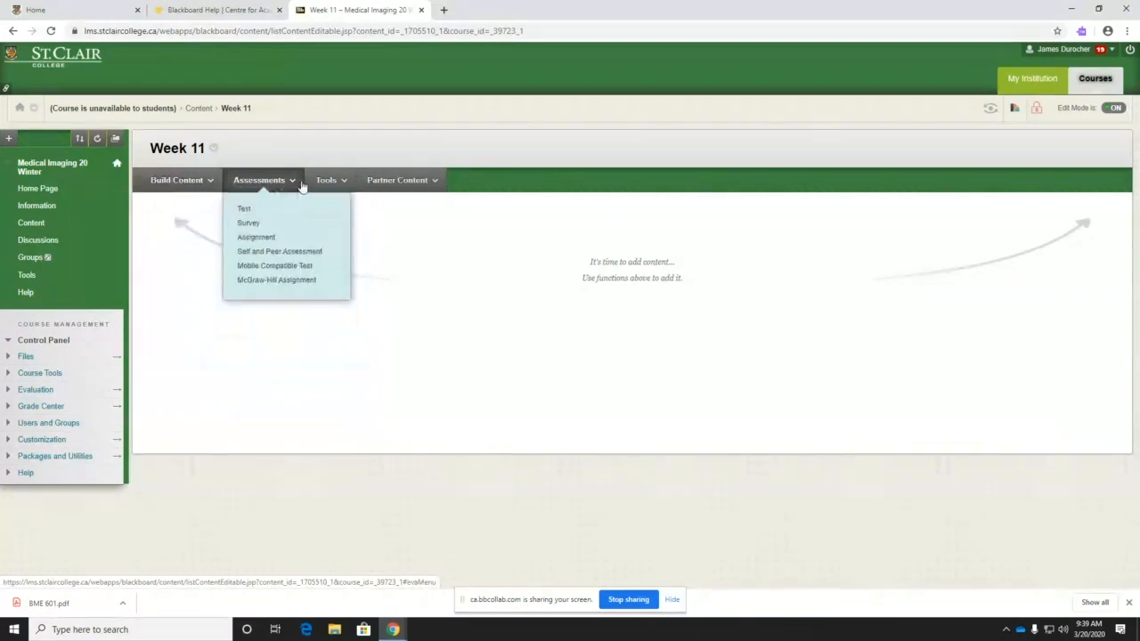
{"action": "mouse_move", "coordinate": [339, 185]}
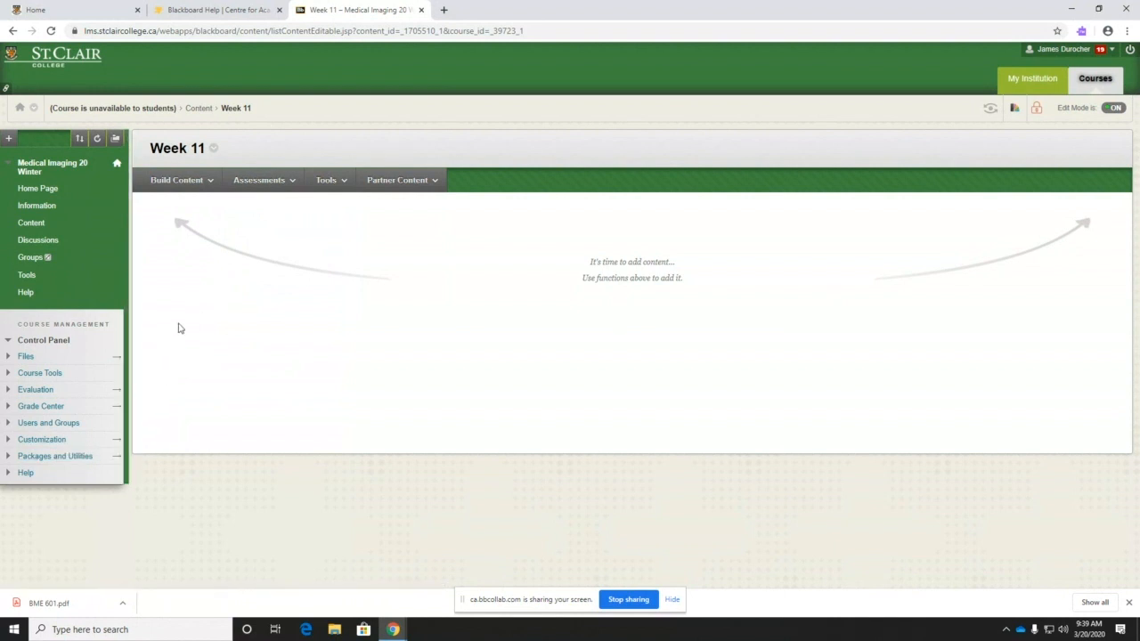
- Add an Akindi bubble-sheet tool link named Launch Akindi to Week 11 and submit it
{"action": "left_click", "coordinate": [189, 181]}
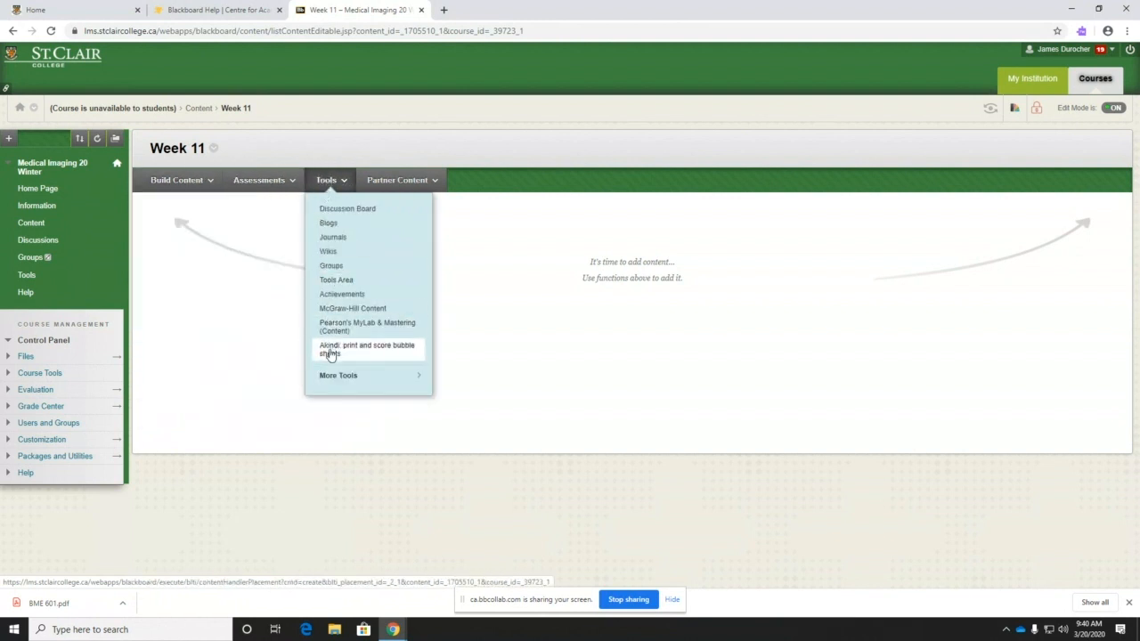
{"action": "left_click", "coordinate": [329, 352]}
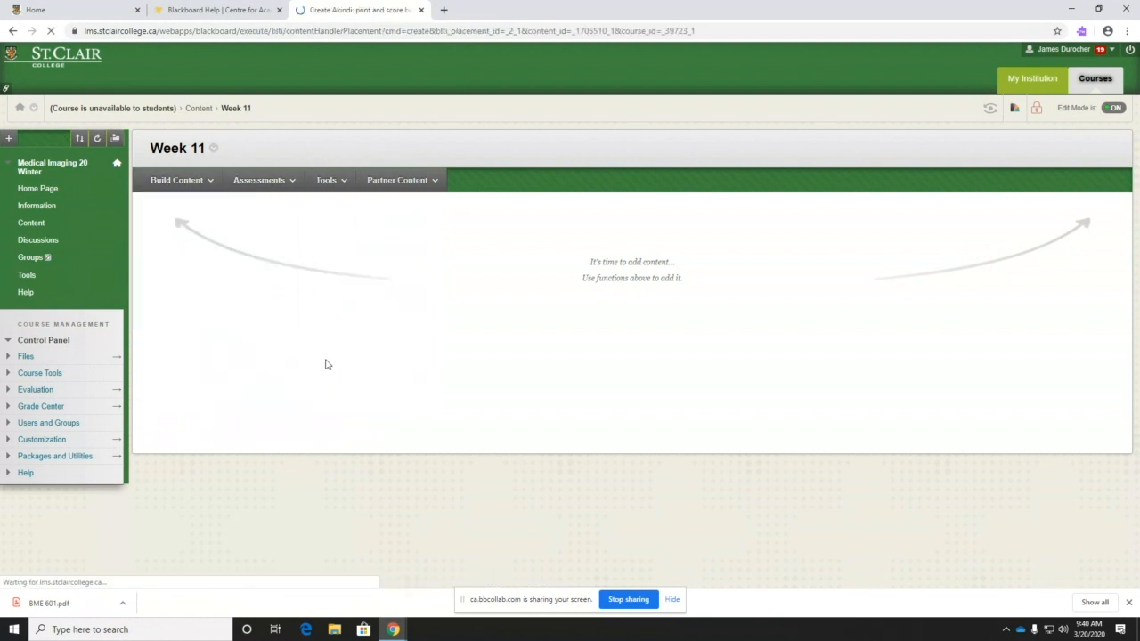
{"action": "scroll", "coordinate": [336, 346], "scroll_direction": "down", "scroll_amount": 3}
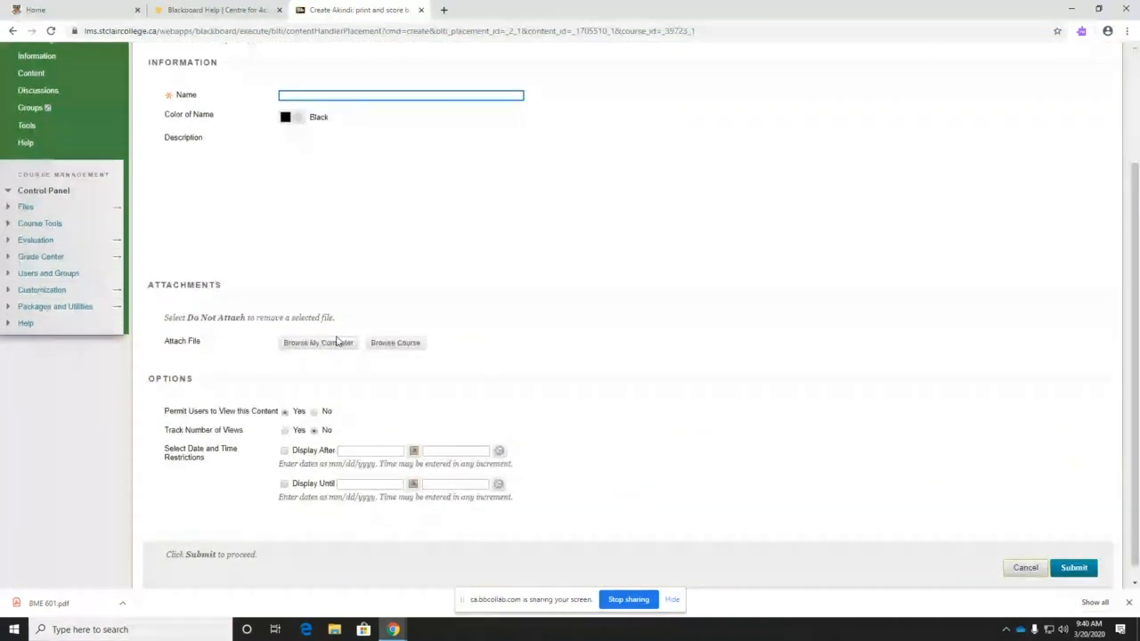
{"action": "scroll", "coordinate": [358, 337], "scroll_direction": "up", "scroll_amount": 3}
{"action": "left_click", "coordinate": [298, 244]}
{"action": "type", "text": "Launch"}
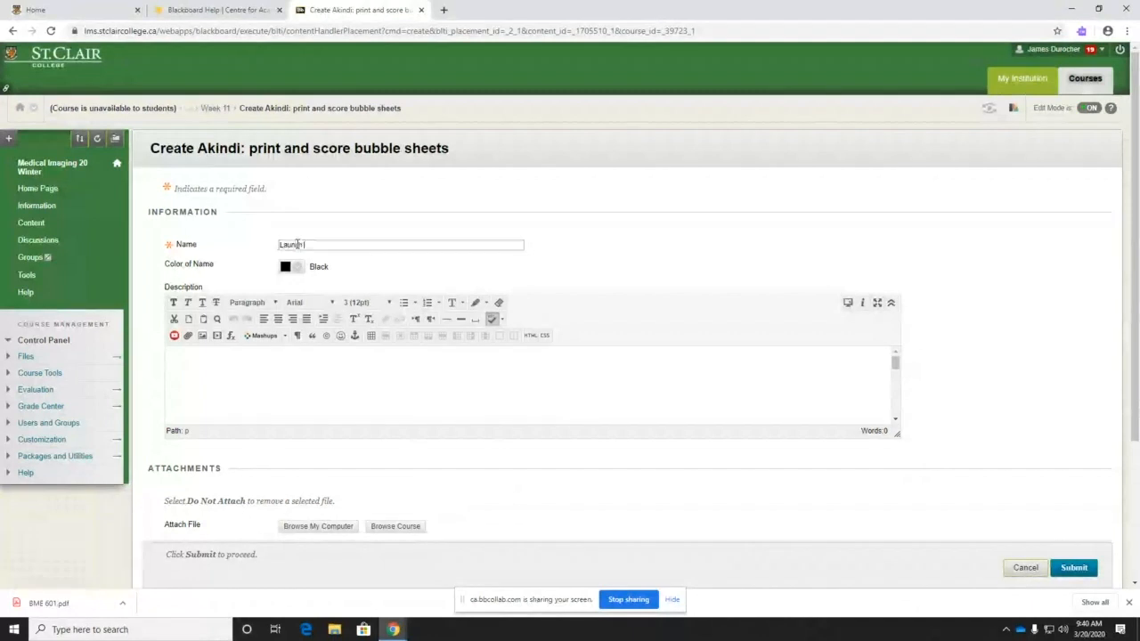
{"action": "type", "text": " Akindi"}
{"action": "scroll", "coordinate": [881, 432], "scroll_direction": "down", "scroll_amount": 3}
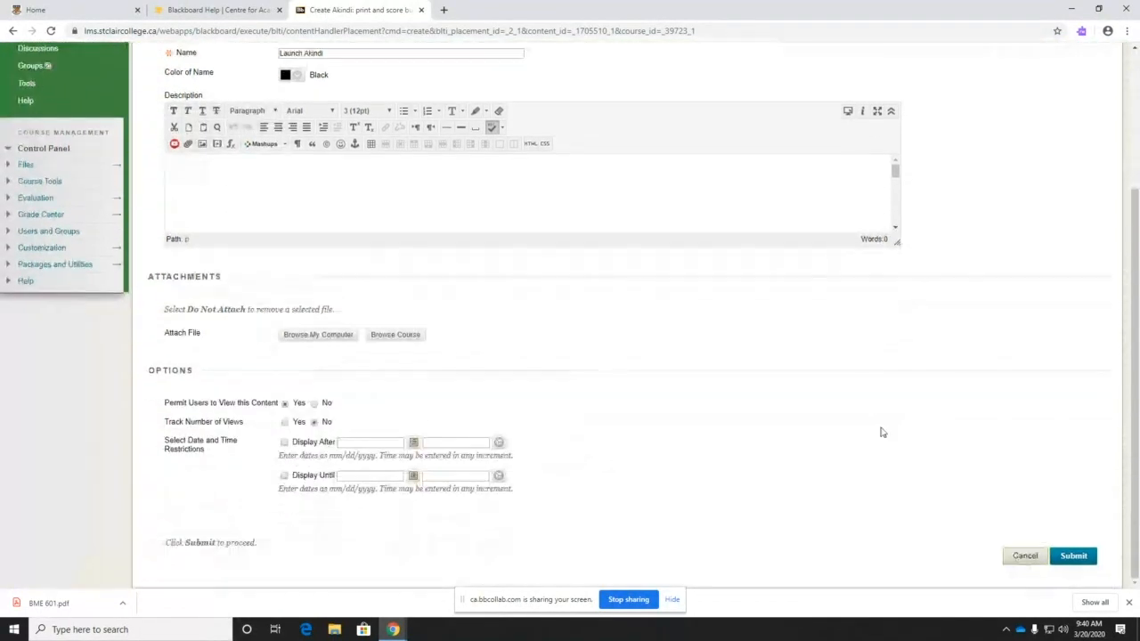
{"action": "left_click", "coordinate": [1071, 556]}
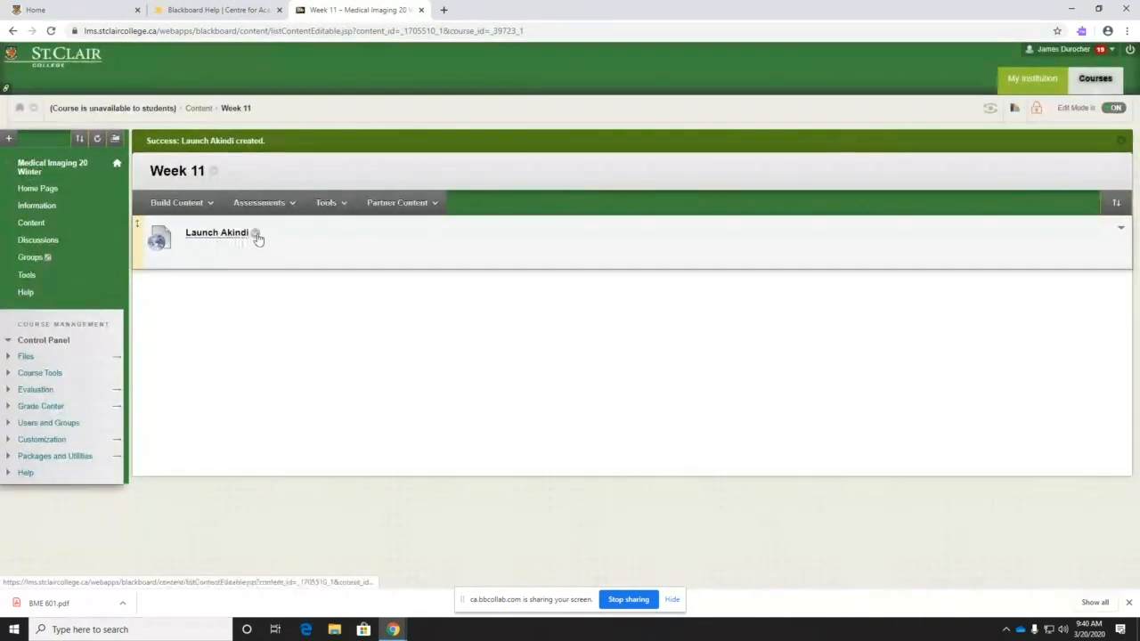
- Open the Launch Akindi link and launch Akindi's landing page in a new tab
{"action": "left_click", "coordinate": [335, 205]}
{"action": "left_click", "coordinate": [222, 237]}
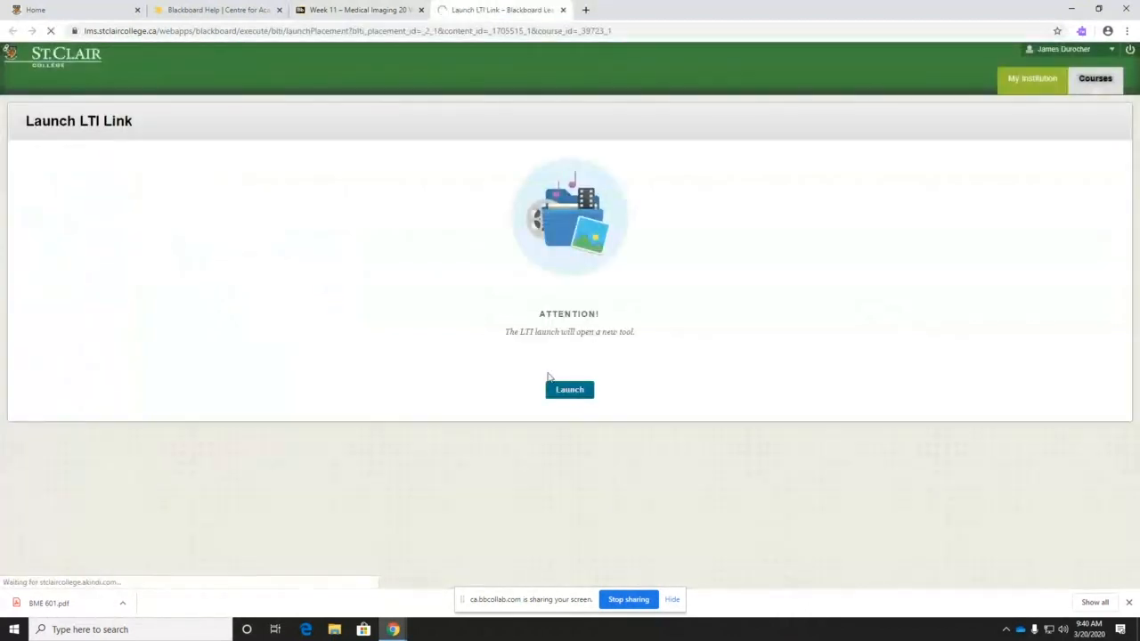
{"action": "left_click", "coordinate": [570, 394]}
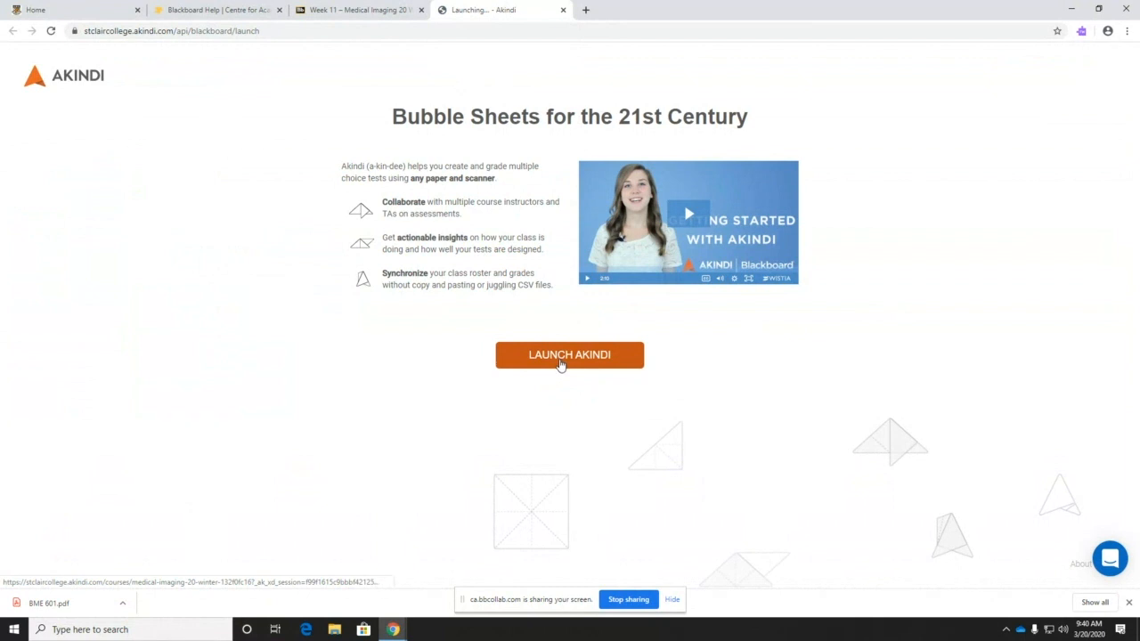
- Open Medical Imaging 20 Winter in Akindi, dismiss the tour, then close the Courses - Akindi tab
{"action": "left_click", "coordinate": [561, 356]}
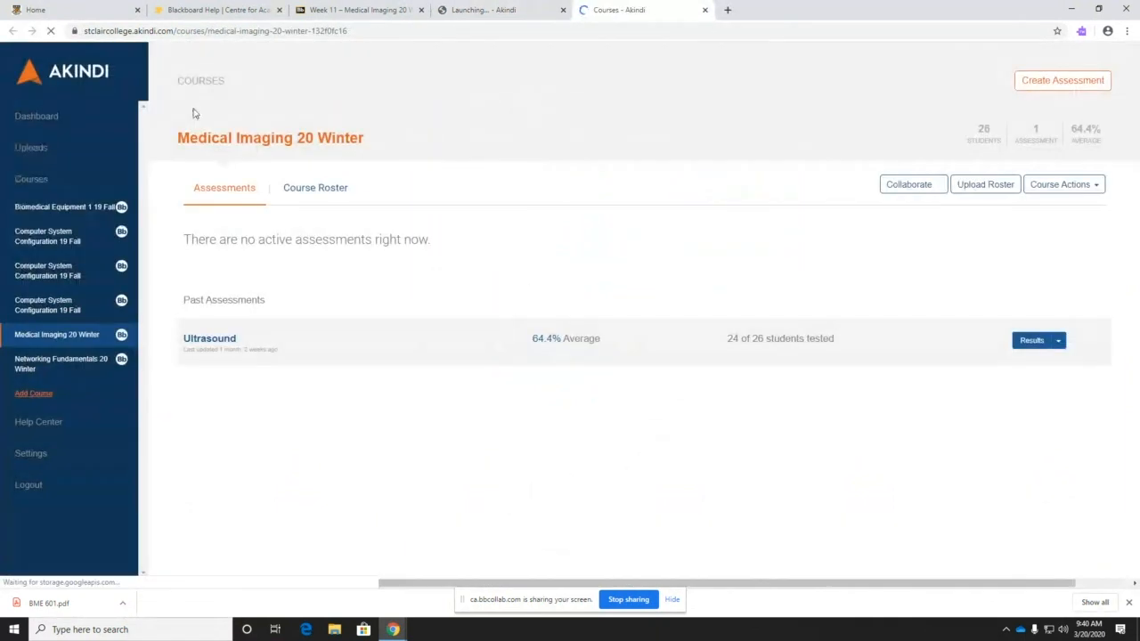
{"action": "left_click_drag", "start_coordinate": [175, 135], "coordinate": [371, 158]}
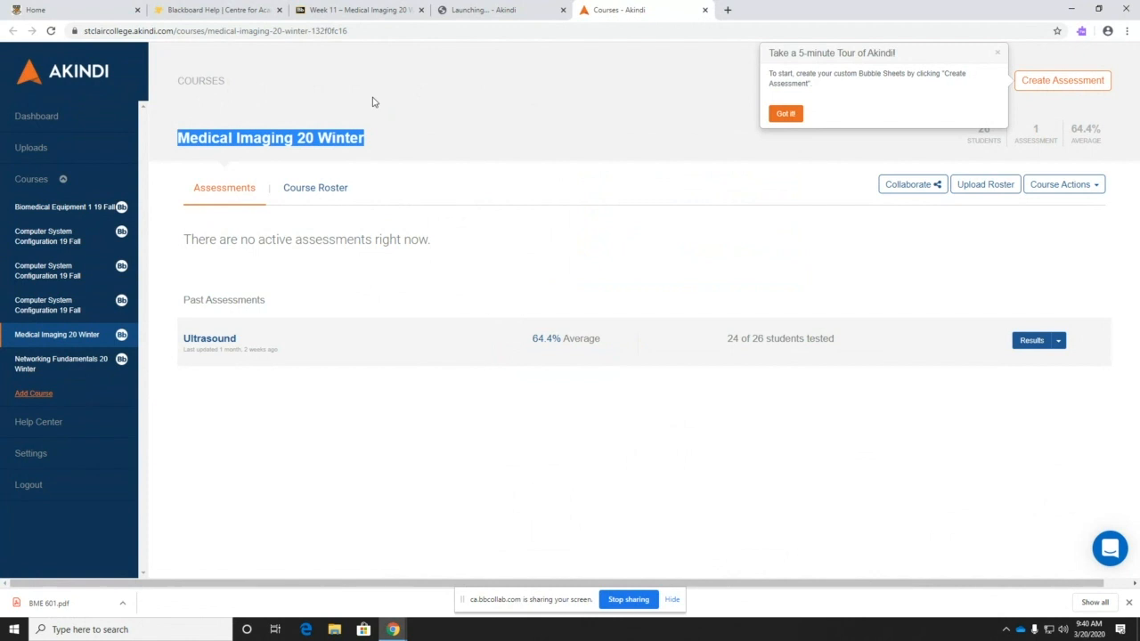
{"action": "left_click", "coordinate": [829, 125]}
{"action": "left_click", "coordinate": [784, 113]}
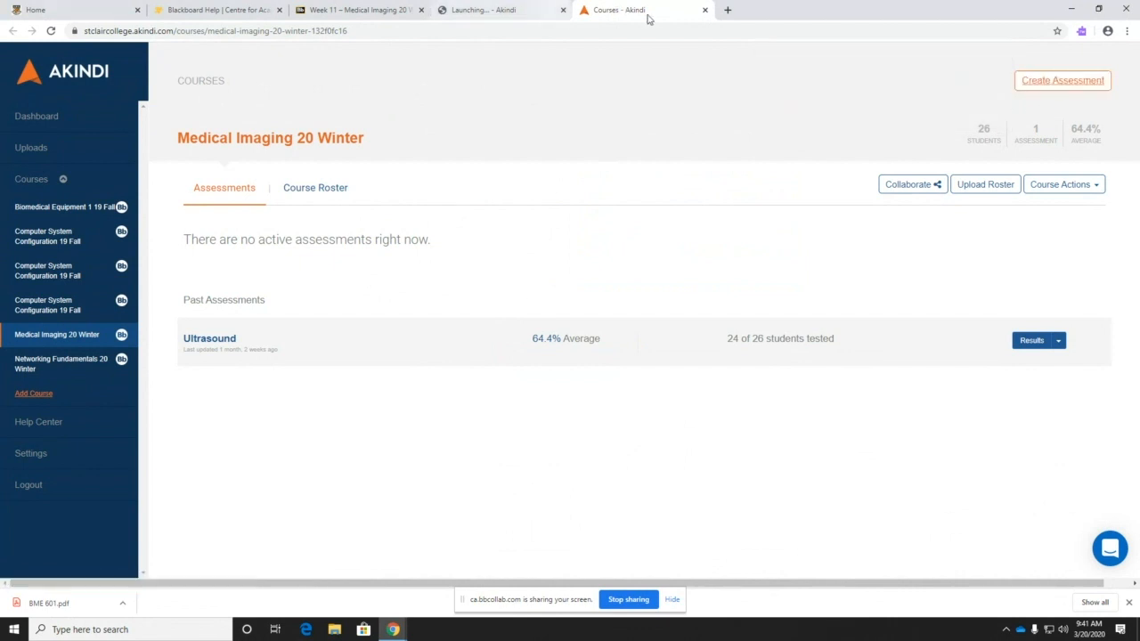
{"action": "left_click", "coordinate": [704, 12]}
- Close the Launching - Akindi tab and cancel the accidental Create Link: Journal page to return to Week 11
{"action": "left_click", "coordinate": [564, 11]}
{"action": "left_click", "coordinate": [318, 208]}
{"action": "left_click", "coordinate": [295, 262]}
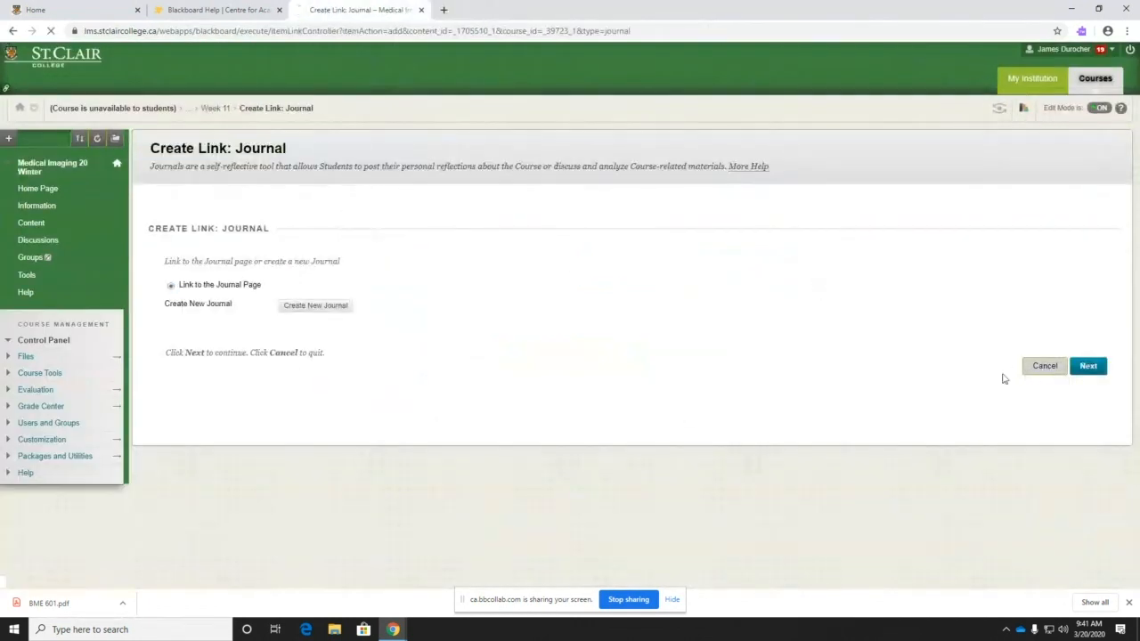
{"action": "left_click", "coordinate": [1047, 371]}
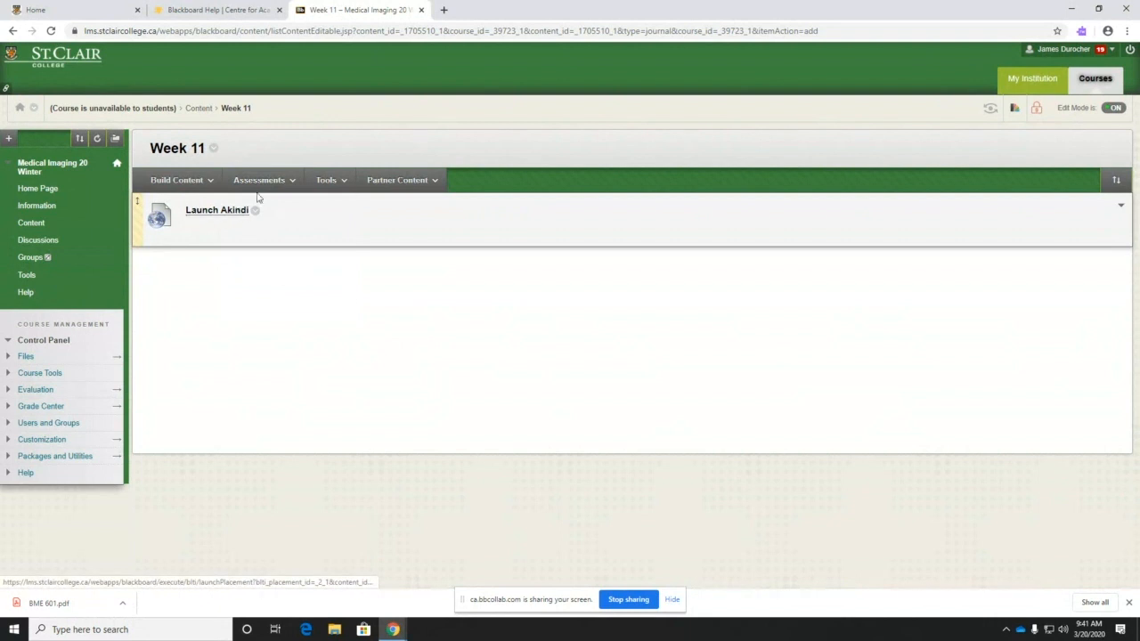
{"action": "mouse_move", "coordinate": [334, 181]}
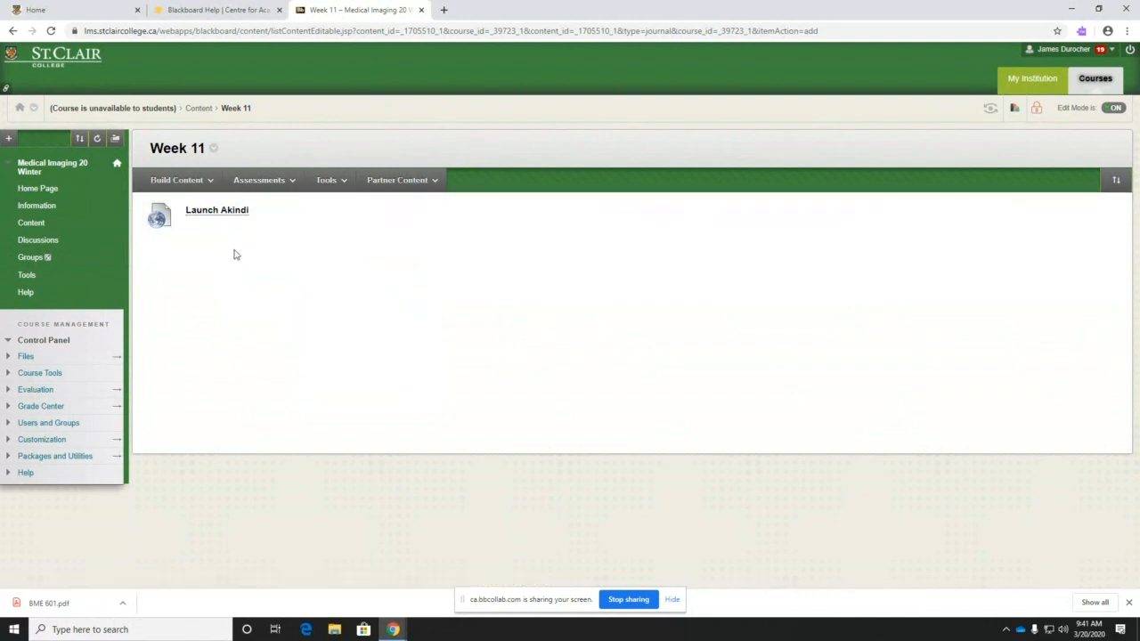
- Edit the Launch Akindi link, set Permit Users to View to No, and submit
{"action": "left_click", "coordinate": [255, 212]}
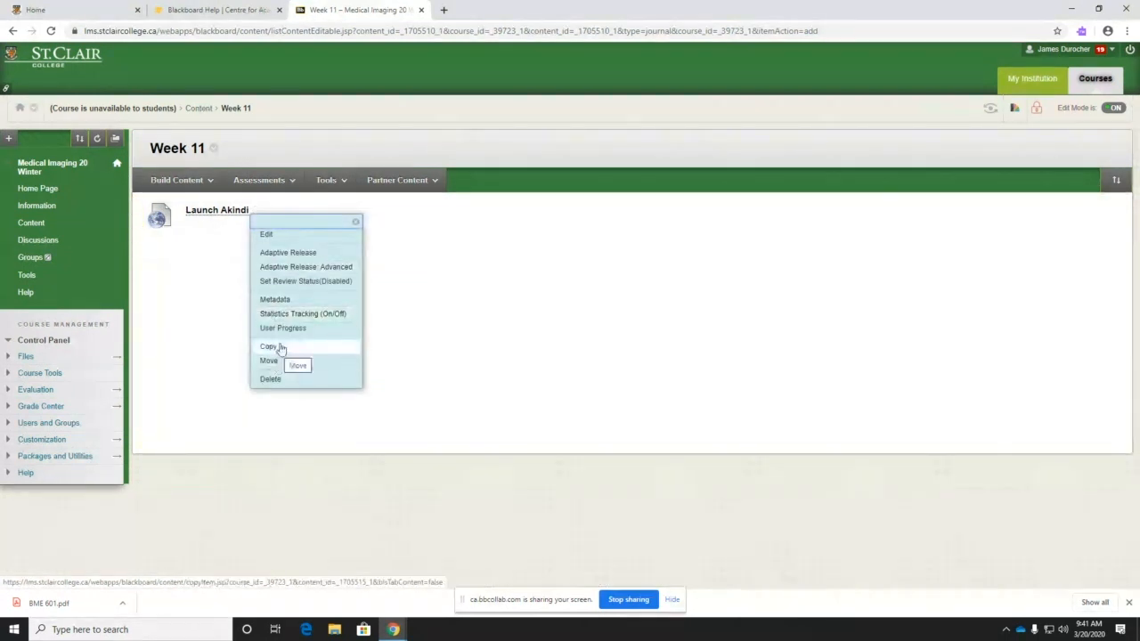
{"action": "left_click", "coordinate": [276, 235]}
{"action": "scroll", "coordinate": [464, 390], "scroll_direction": "down", "scroll_amount": 3}
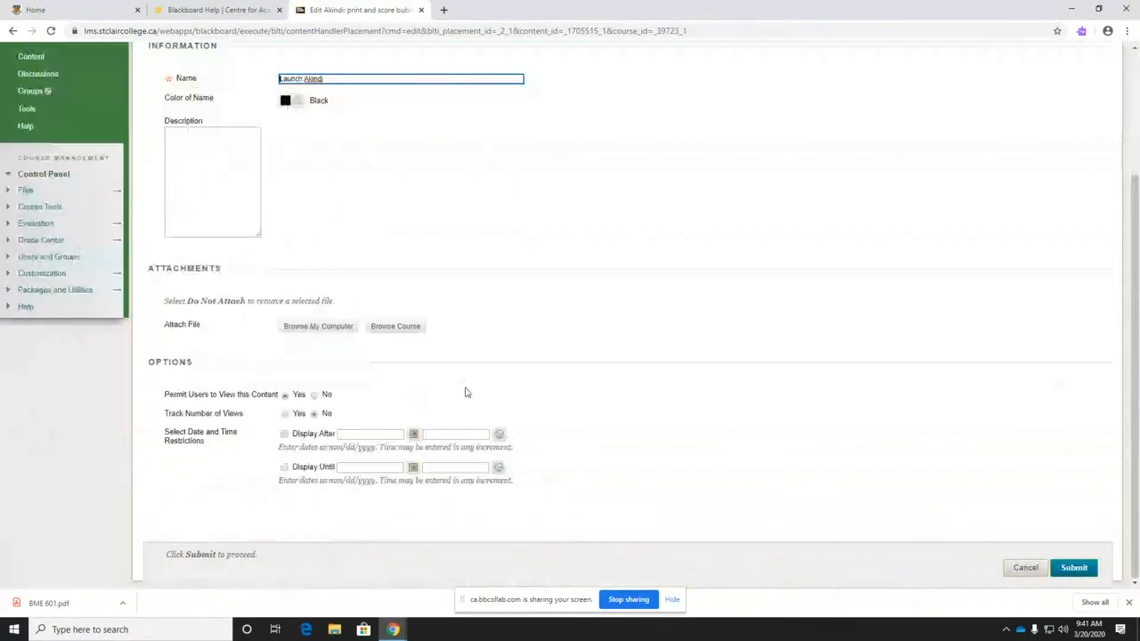
{"action": "left_click", "coordinate": [315, 431]}
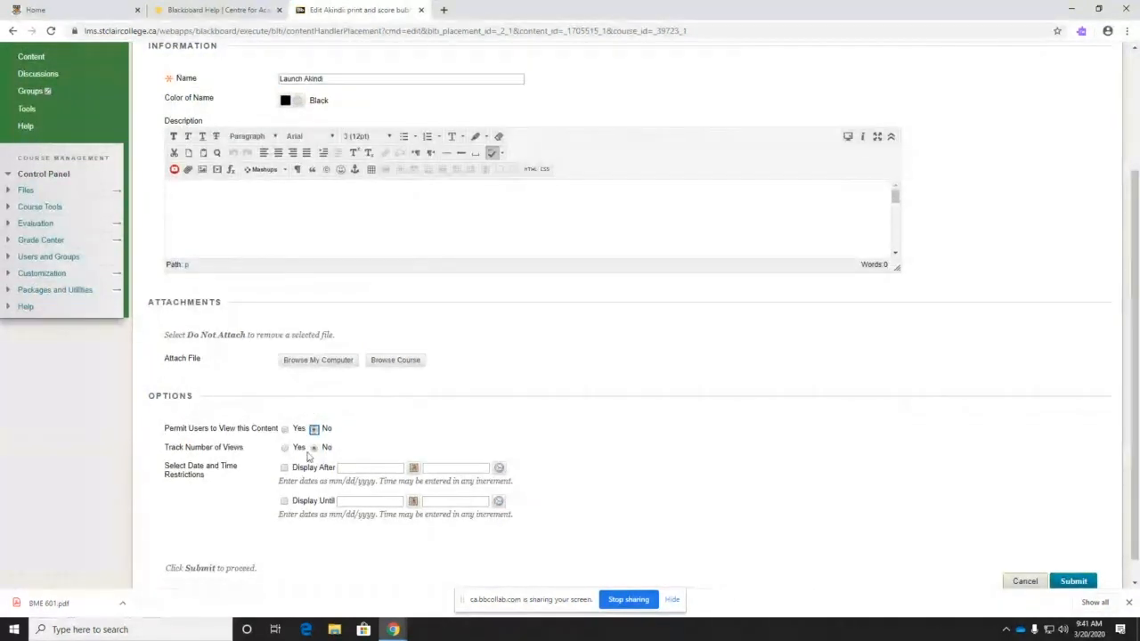
{"action": "left_click", "coordinate": [315, 432]}
{"action": "left_click", "coordinate": [1073, 582]}
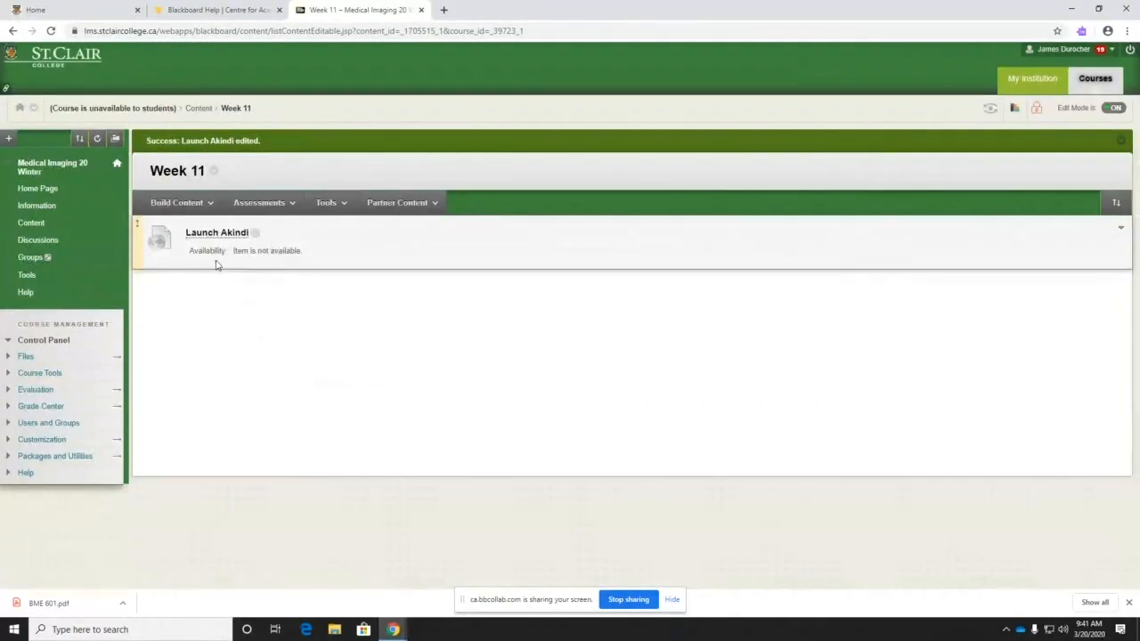
- Preview the MovingToOnlineAssessments.docx attachment from the CAE email, then close the preview
{"action": "left_click_drag", "start_coordinate": [239, 250], "coordinate": [300, 251]}
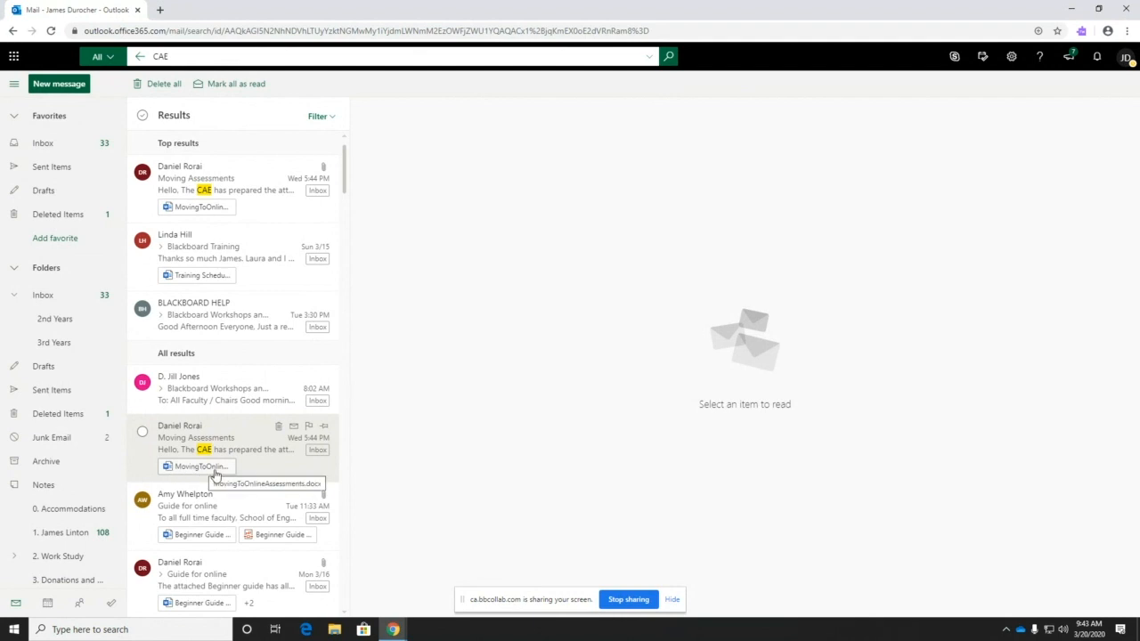
{"action": "left_click", "coordinate": [215, 473]}
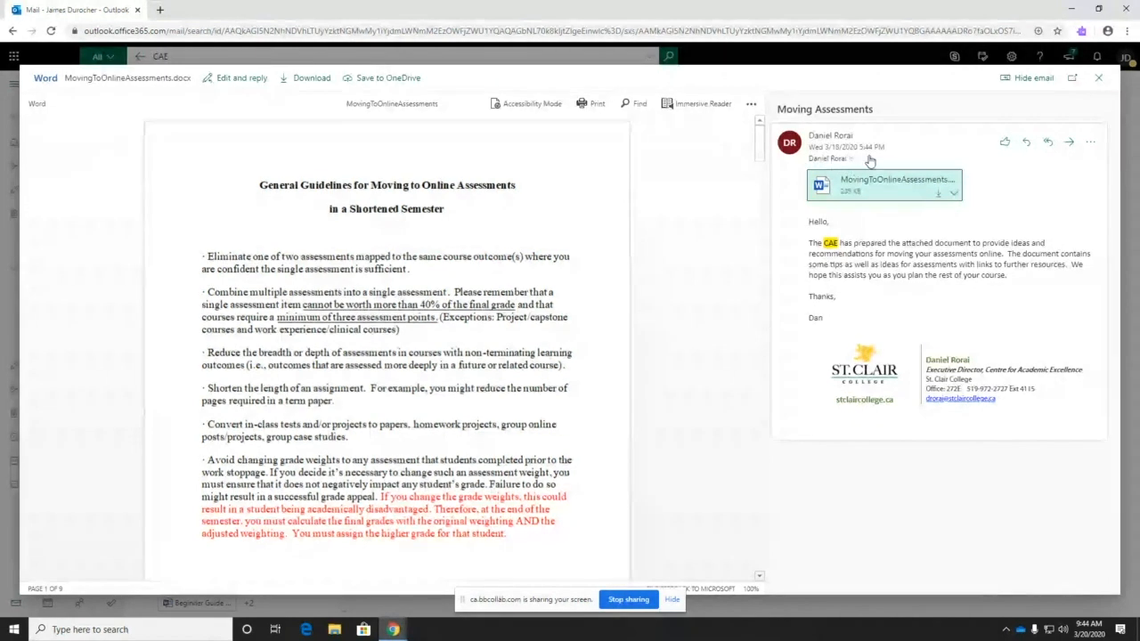
{"action": "left_click", "coordinate": [1098, 80]}
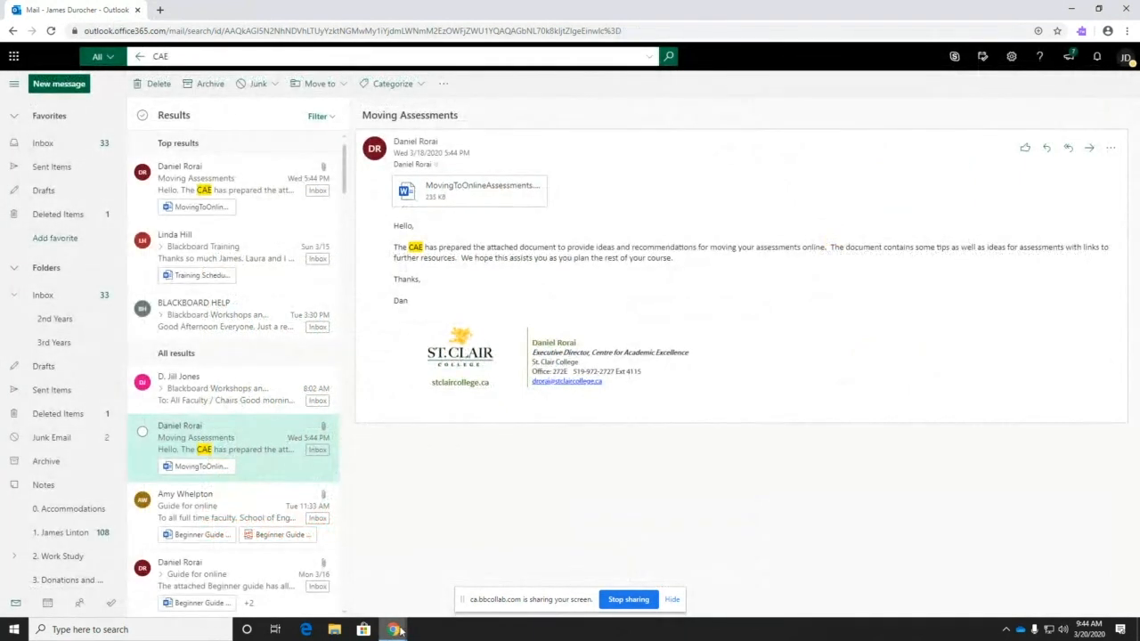
- Start a Week 11 Web Link named 'St Clair College Home' and open a blank browser tab
{"action": "mouse_move", "coordinate": [397, 629]}
{"action": "left_click", "coordinate": [216, 573]}
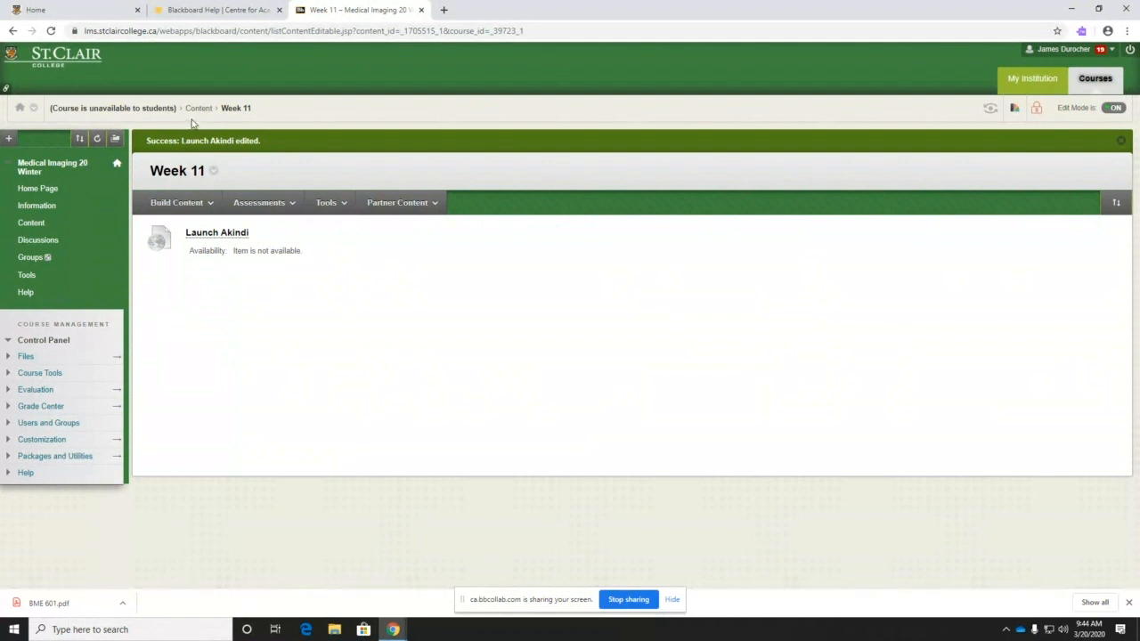
{"action": "left_click", "coordinate": [178, 202]}
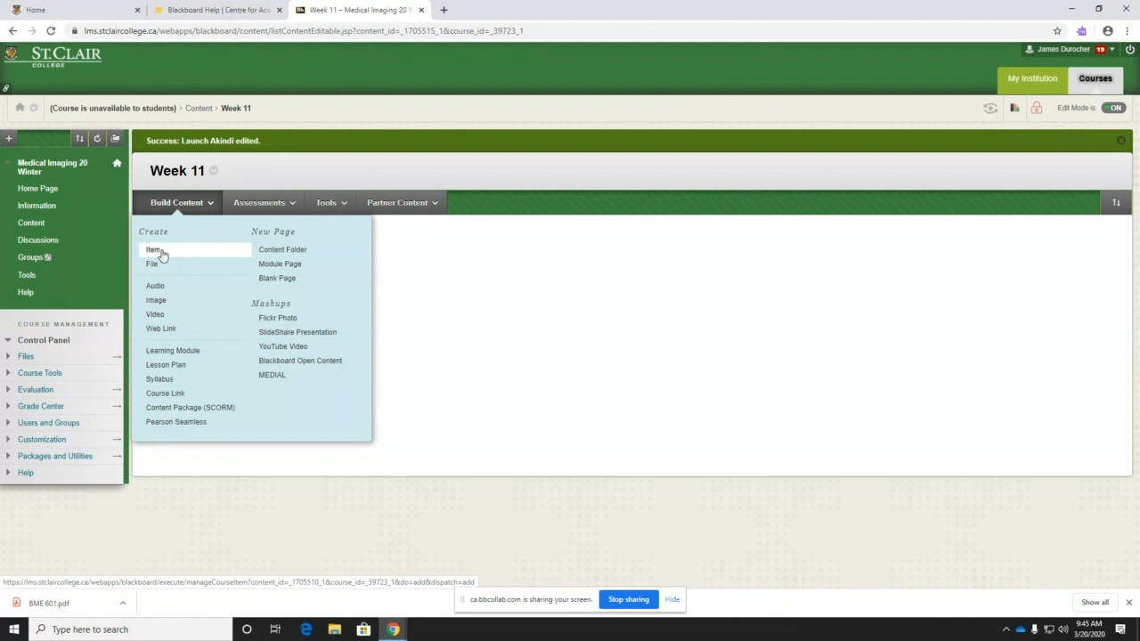
{"action": "left_click", "coordinate": [160, 328]}
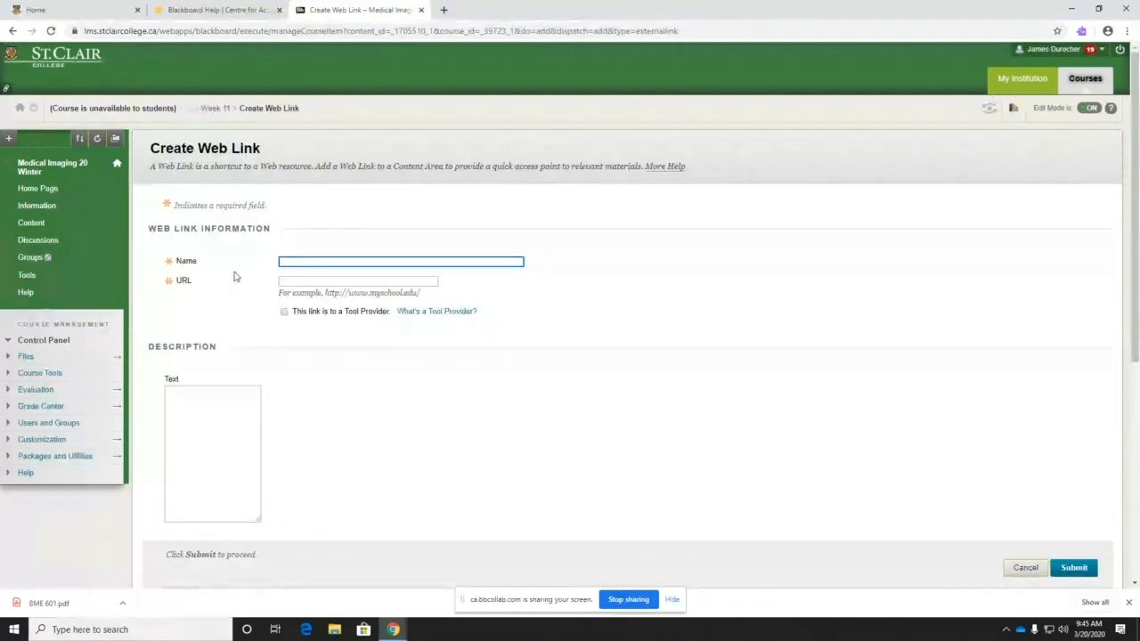
{"action": "left_click", "coordinate": [356, 264]}
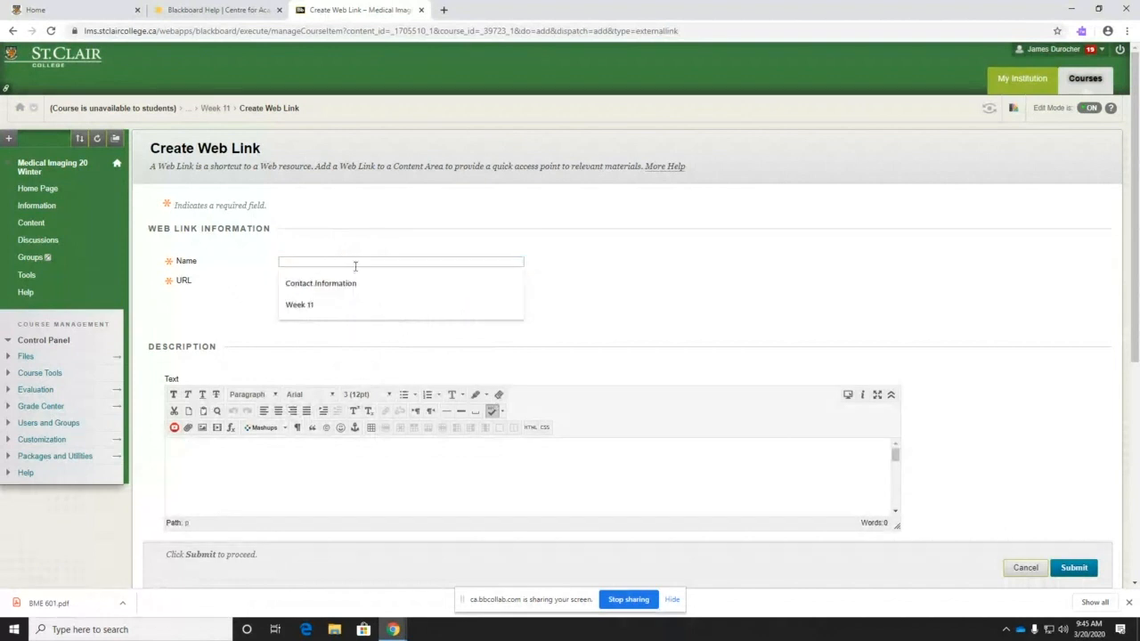
{"action": "type", "text": "St Clair College Home"}
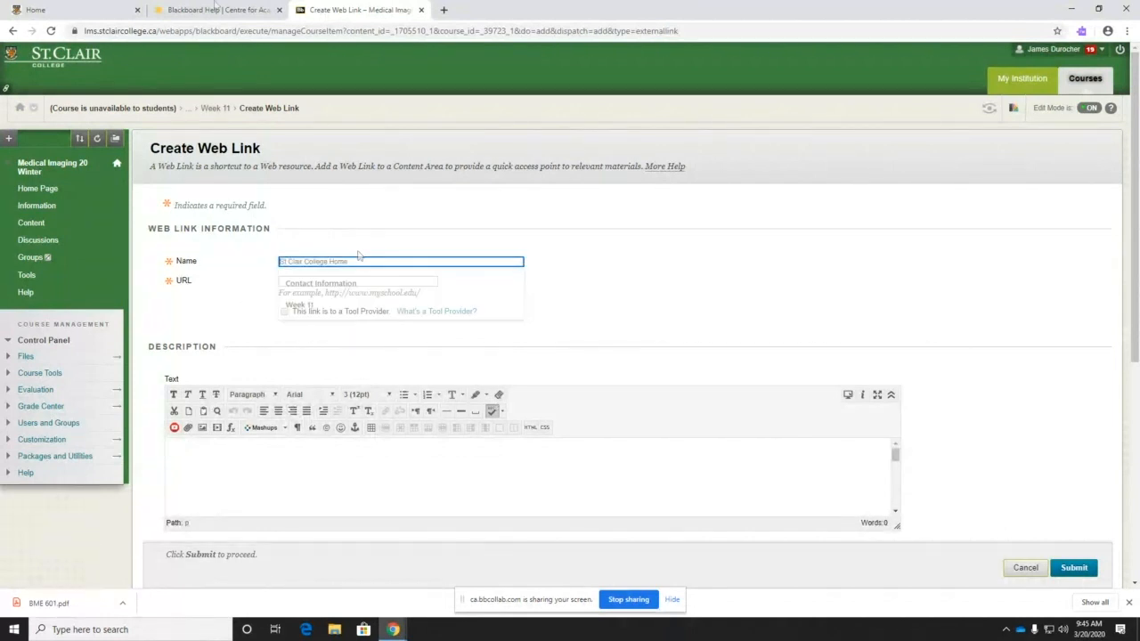
{"action": "left_click", "coordinate": [444, 11]}
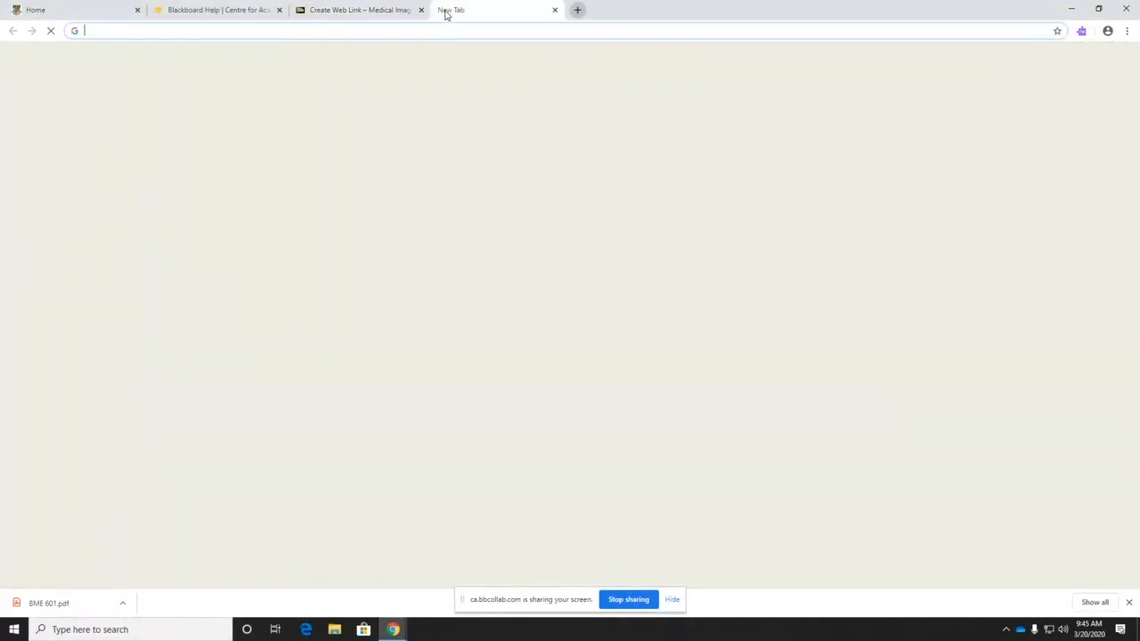
- Search for stclaircollege and open the St. Clair College homepage result
{"action": "type", "text": "stcla"}
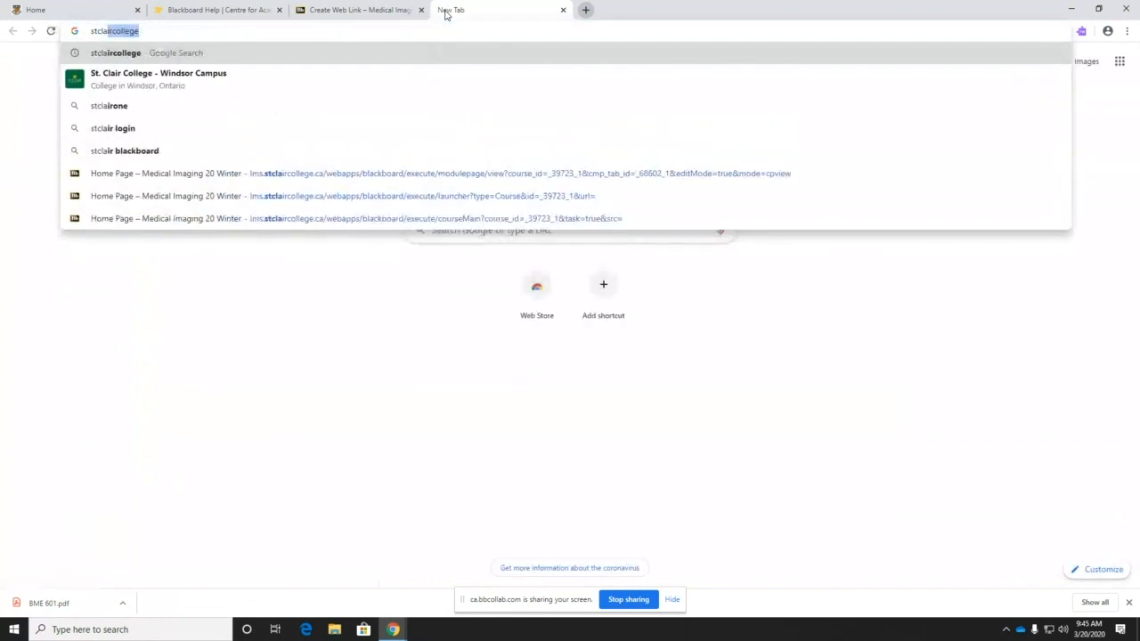
{"action": "key", "text": "Down"}
{"action": "key", "text": "Return"}
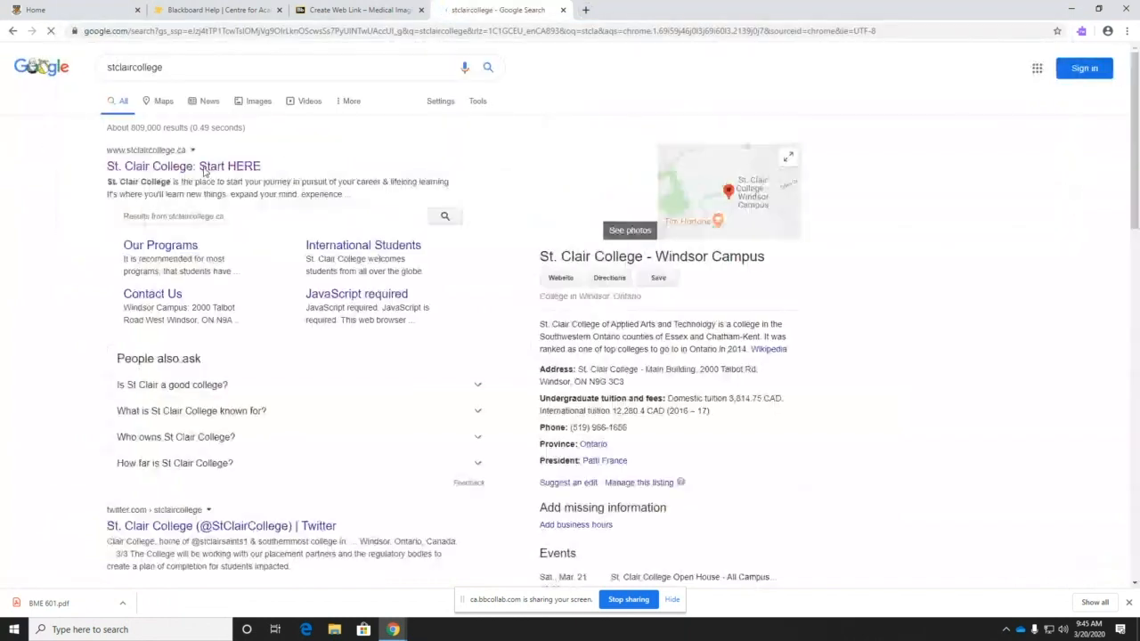
{"action": "left_click", "coordinate": [210, 184]}
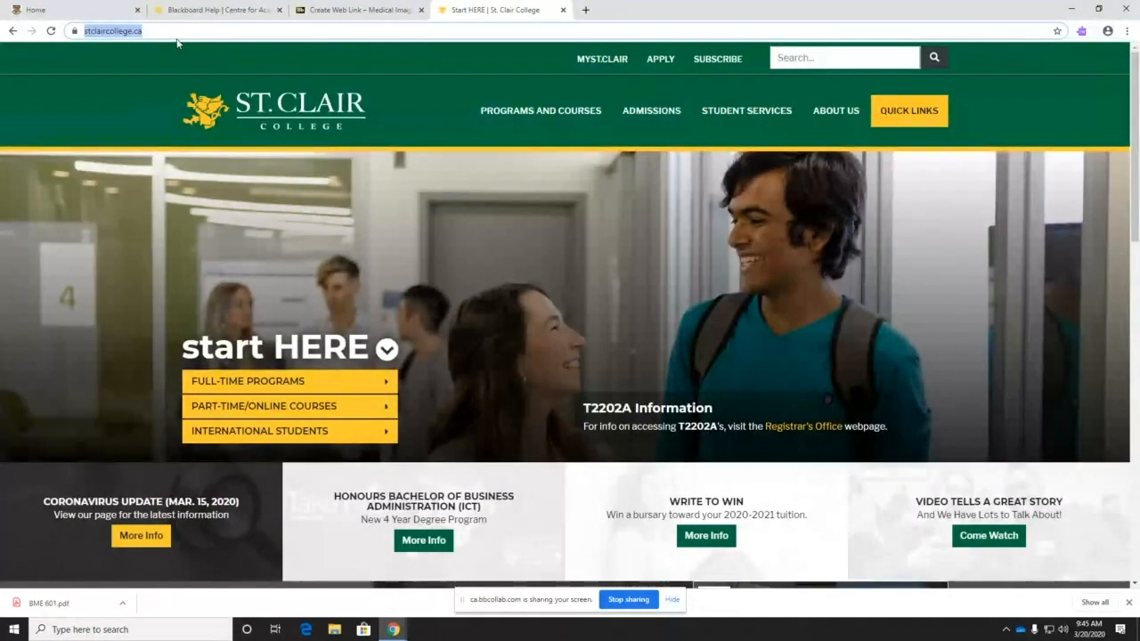
{"action": "left_click", "coordinate": [356, 10]}
{"action": "left_click", "coordinate": [311, 279]}
{"action": "type", "text": "https://www.stclaircollege.ca/"}
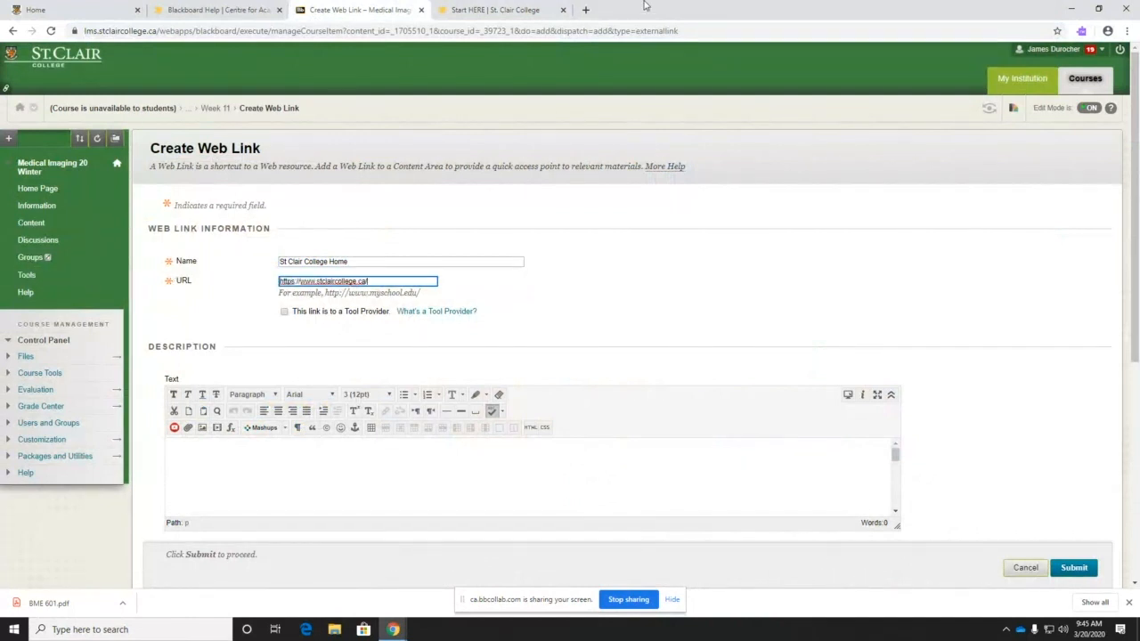
{"action": "left_click", "coordinate": [503, 12]}
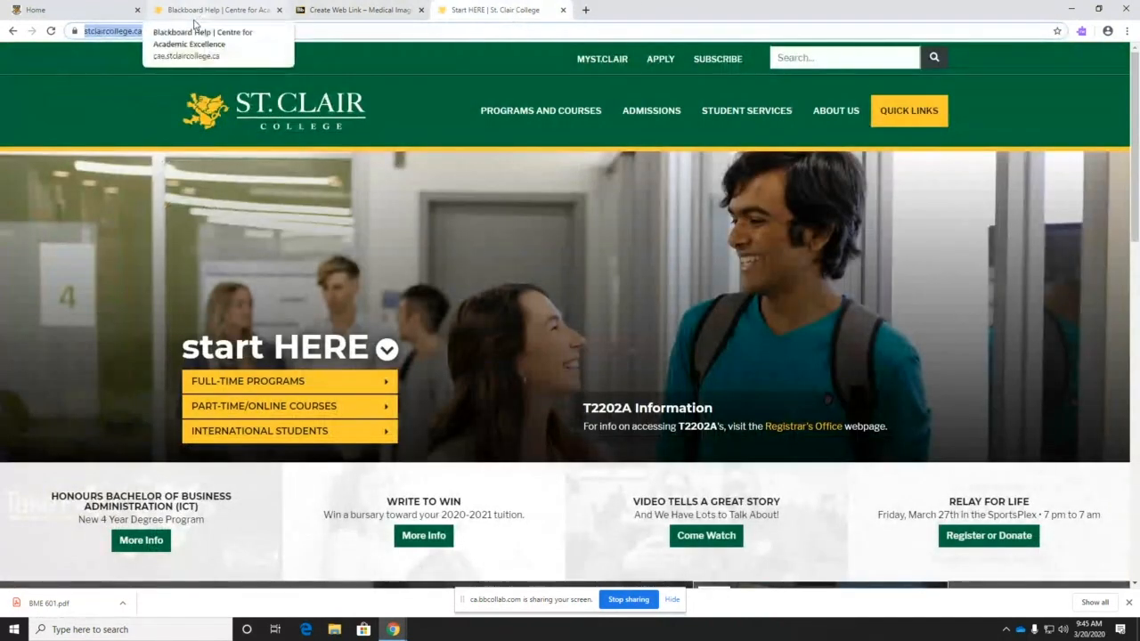
{"action": "right_click", "coordinate": [124, 31]}
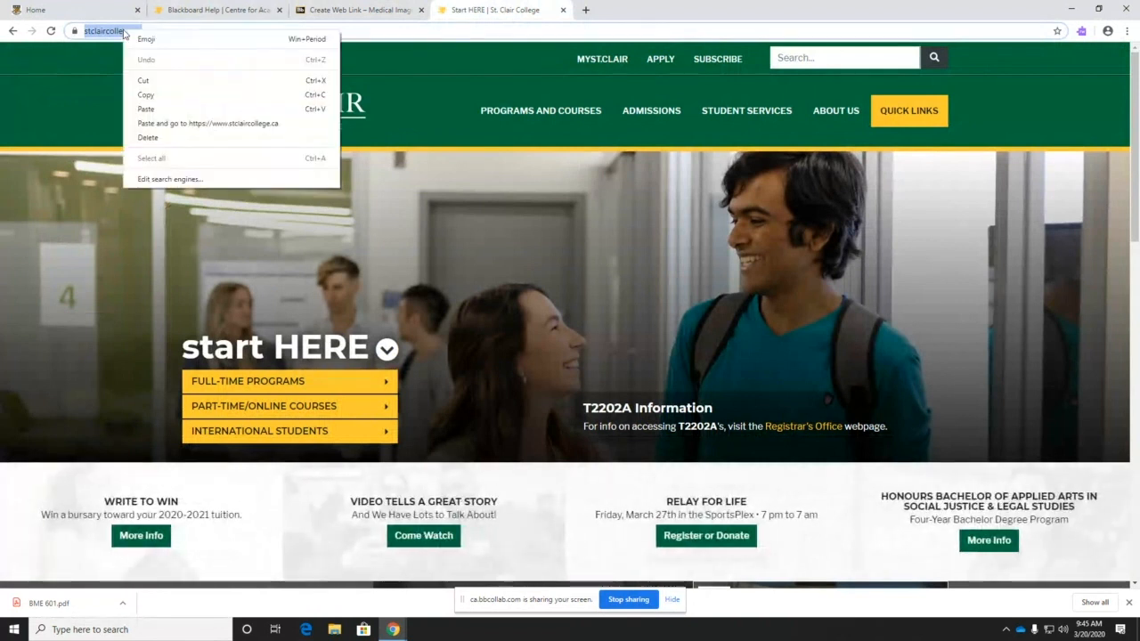
{"action": "left_click", "coordinate": [145, 96]}
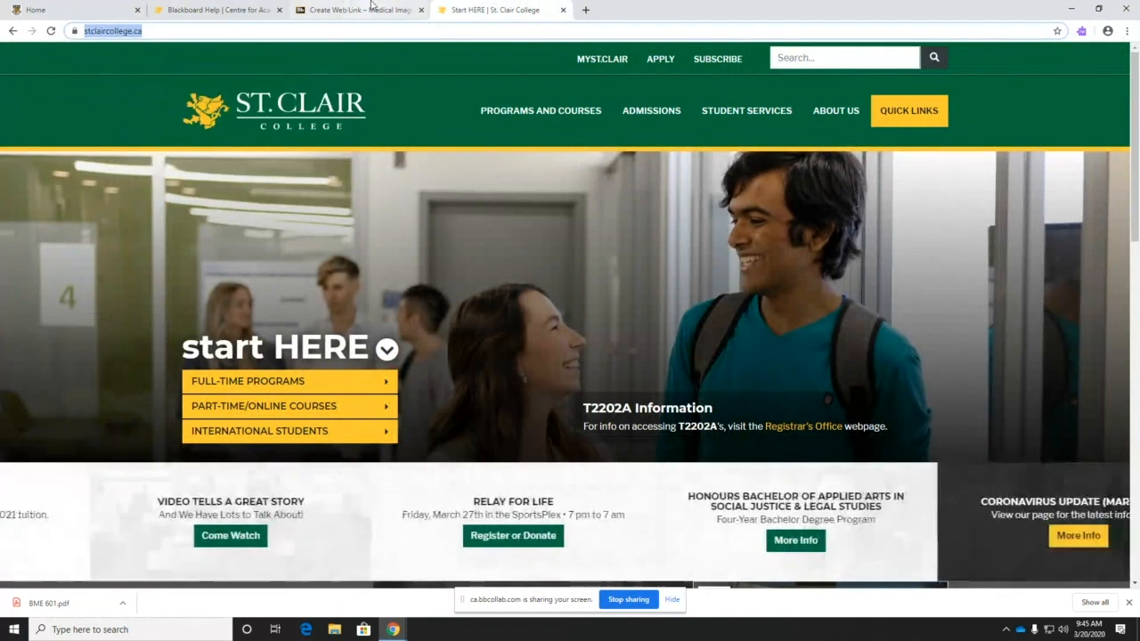
{"action": "left_click", "coordinate": [357, 11]}
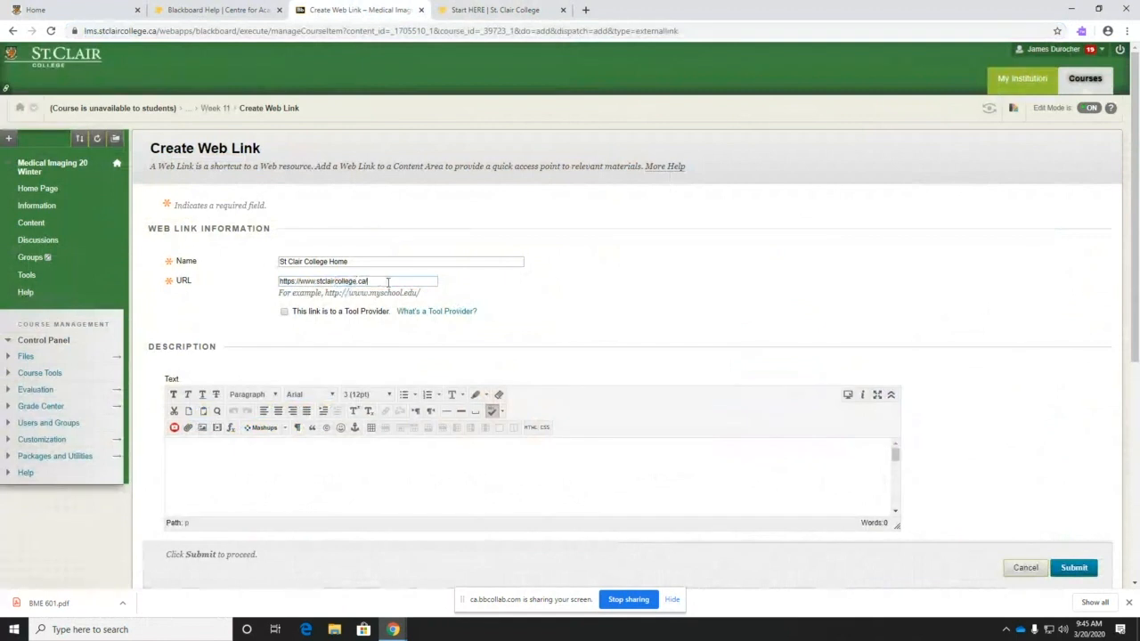
{"action": "triple_click", "coordinate": [373, 282]}
{"action": "left_click", "coordinate": [495, 10]}
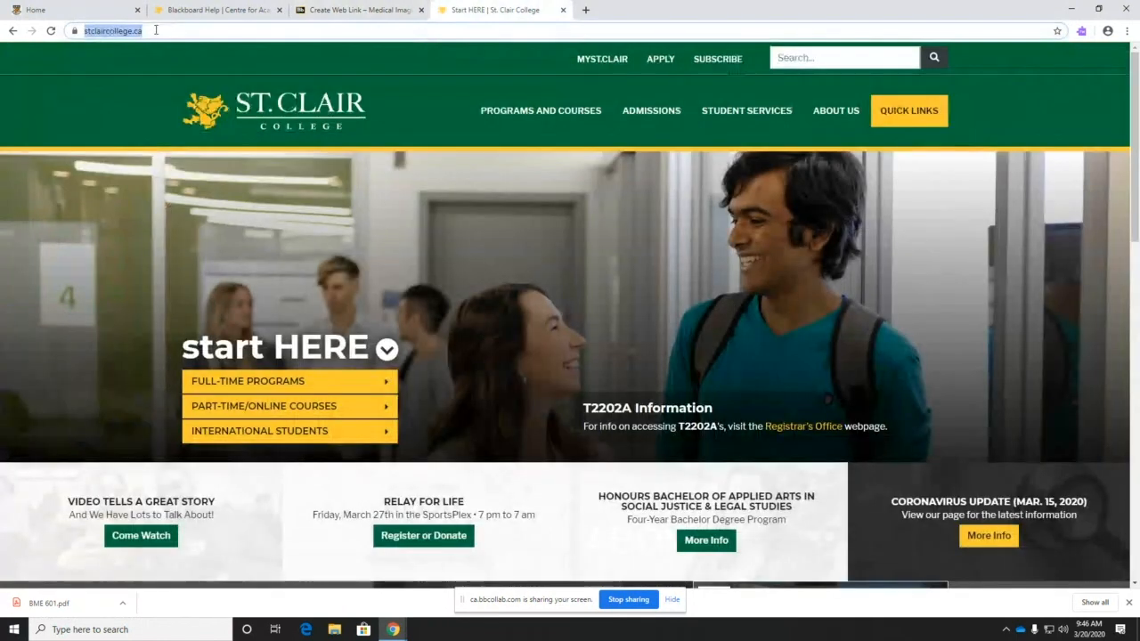
{"action": "key", "text": "ctrl+c"}
{"action": "left_click", "coordinate": [379, 9]}
{"action": "key", "text": "ctrl+v"}
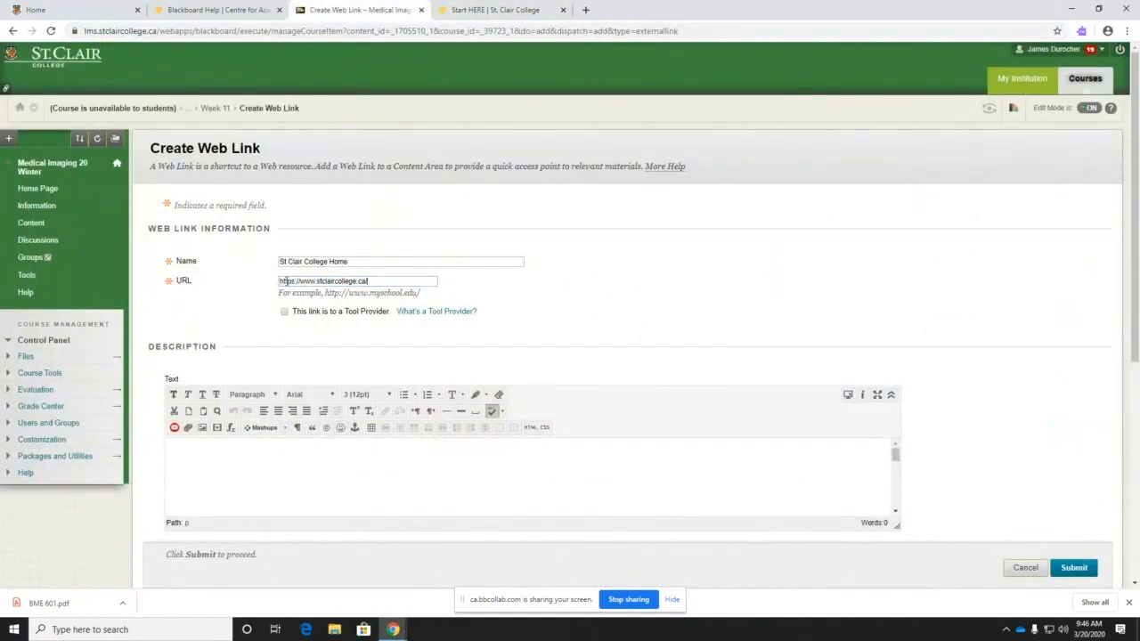
- Give the link the description 'St. Clair College Home Page' and submit it
{"action": "left_click", "coordinate": [374, 280]}
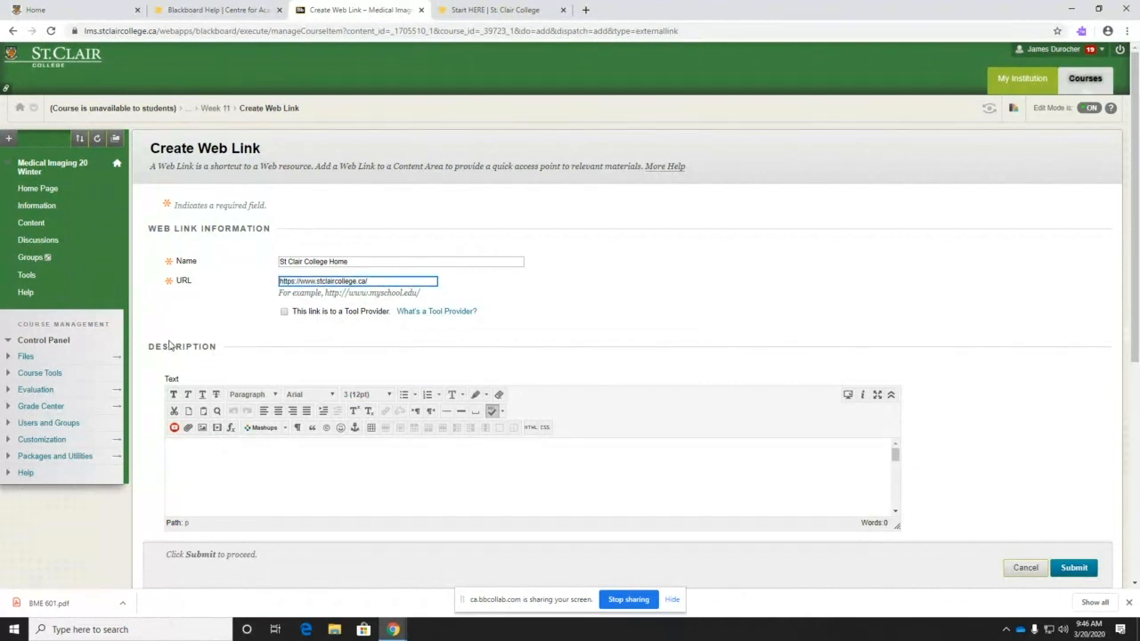
{"action": "scroll", "coordinate": [154, 366], "scroll_direction": "down", "scroll_amount": 2}
{"action": "scroll", "coordinate": [149, 373], "scroll_direction": "down", "scroll_amount": 2}
{"action": "left_click", "coordinate": [211, 238]}
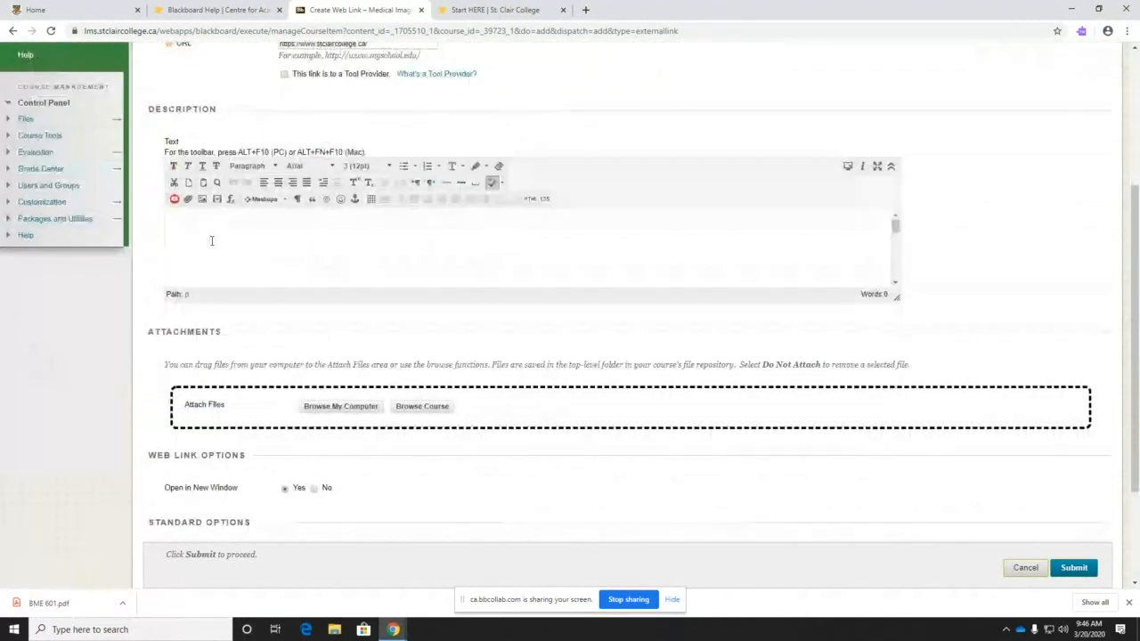
{"action": "type", "text": "St. C"}
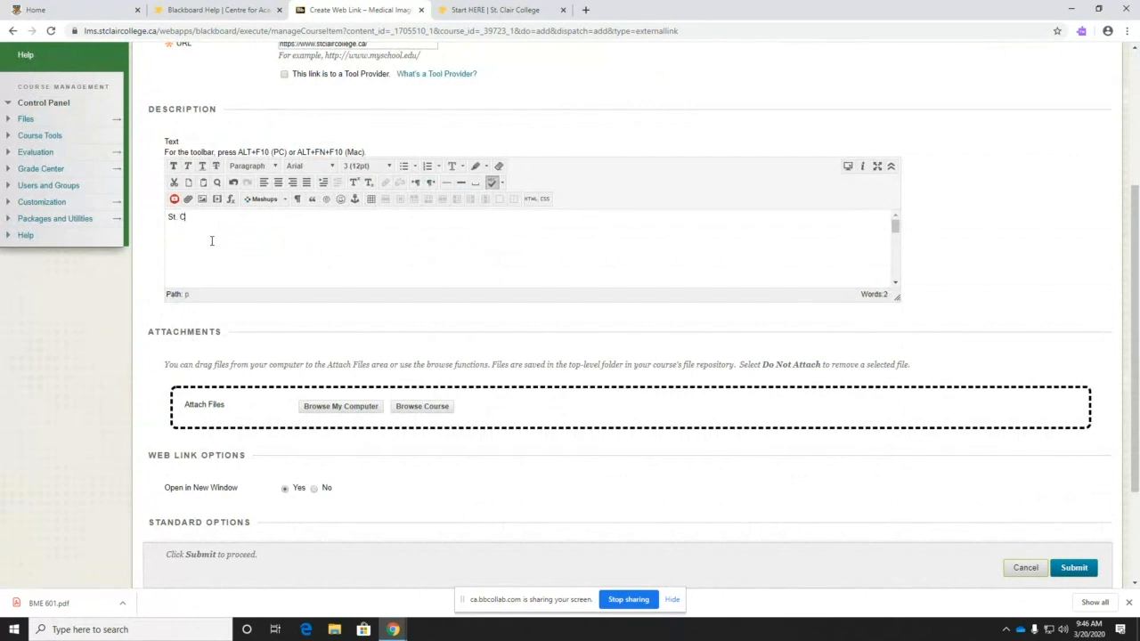
{"action": "type", "text": "lair College Home Page"}
{"action": "scroll", "coordinate": [176, 331], "scroll_direction": "up", "scroll_amount": 3}
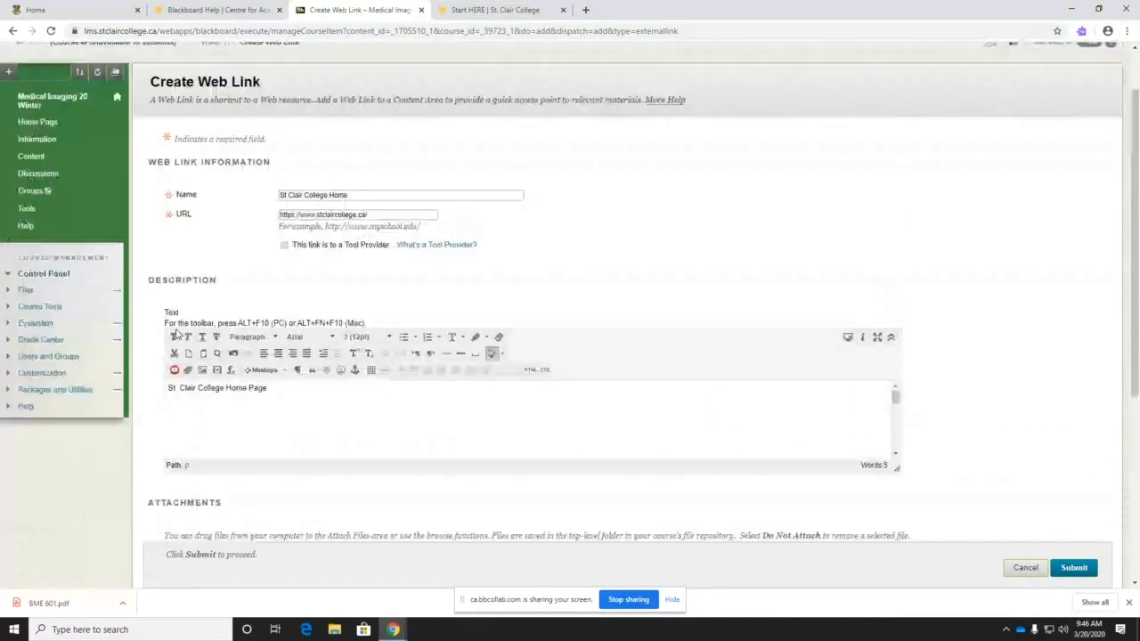
{"action": "scroll", "coordinate": [151, 379], "scroll_direction": "down", "scroll_amount": 5}
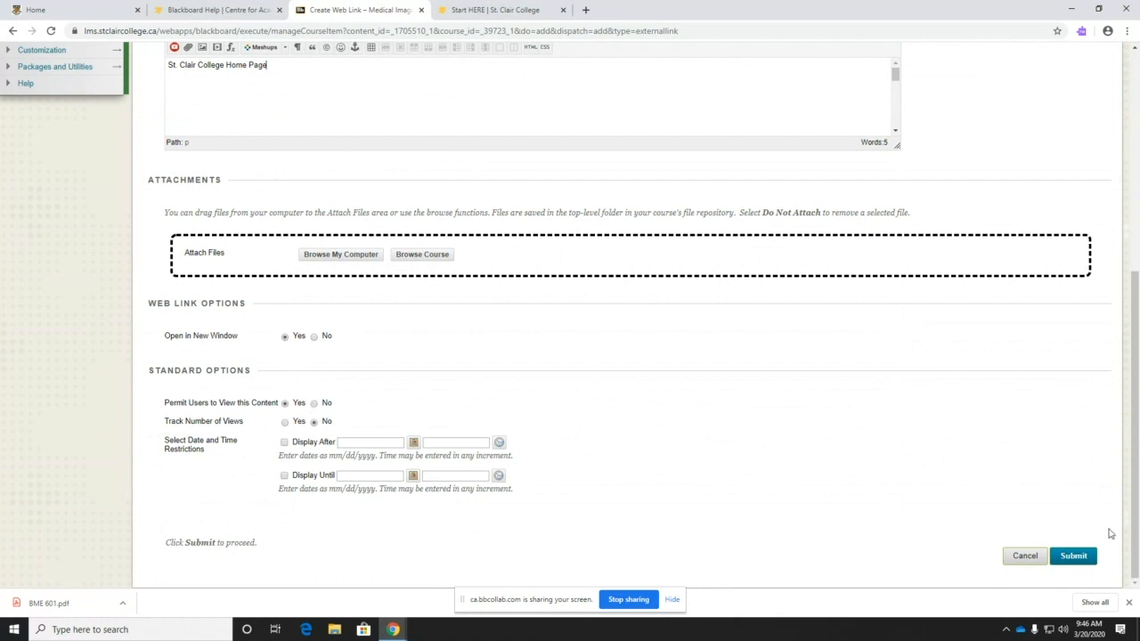
{"action": "left_click", "coordinate": [1074, 556]}
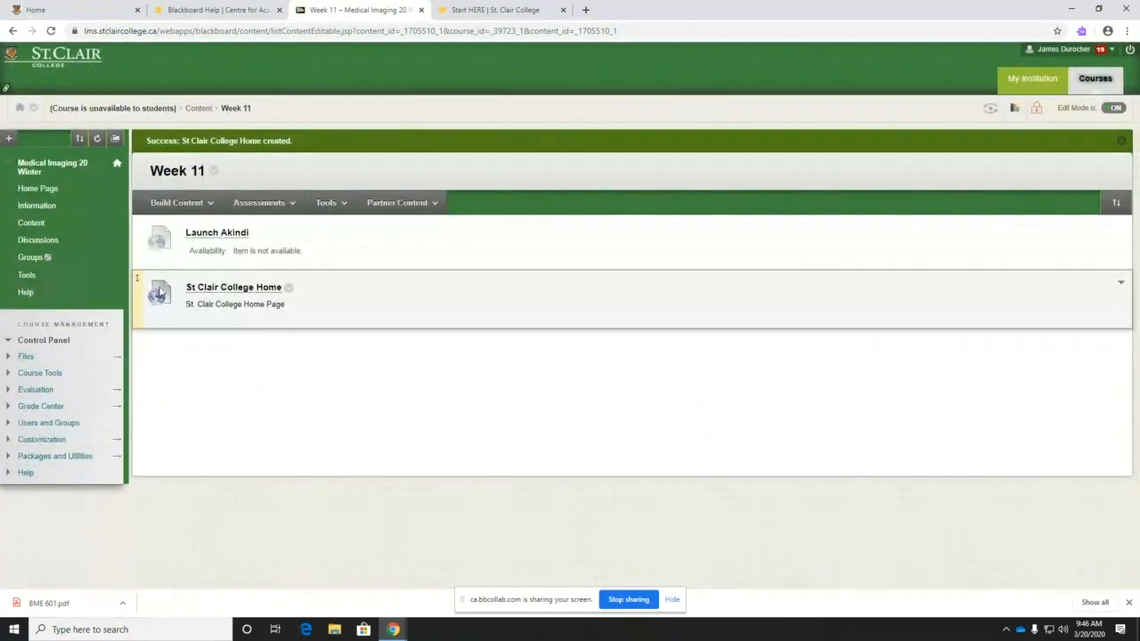
- Test the St Clair College Home link, then close both St. Clair College homepage tabs
{"action": "left_click", "coordinate": [226, 294]}
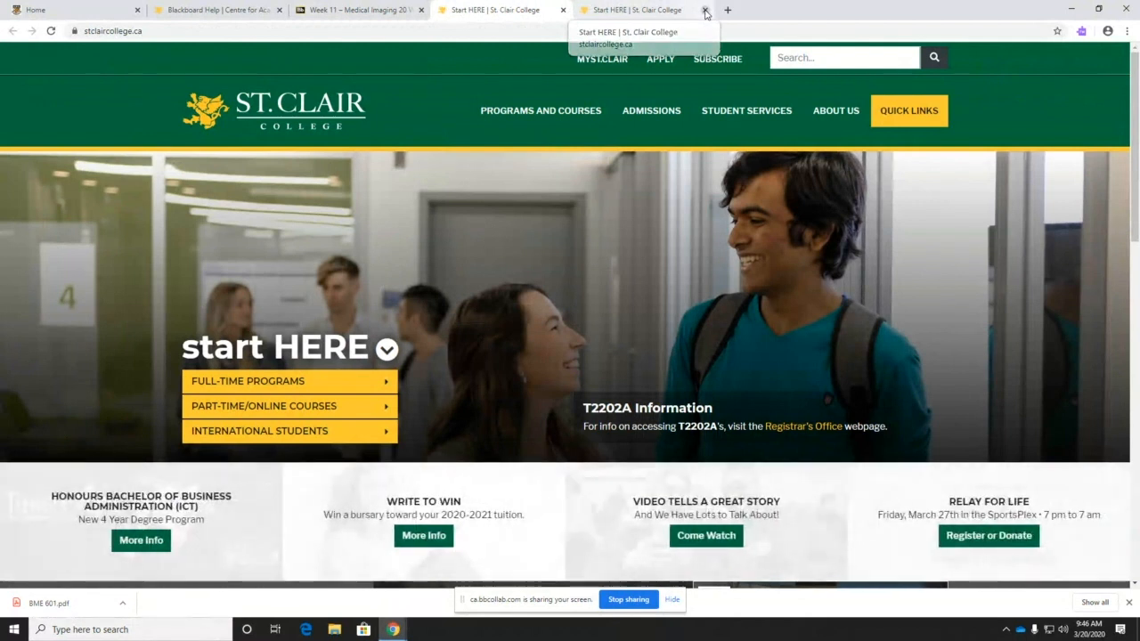
{"action": "left_click", "coordinate": [706, 11]}
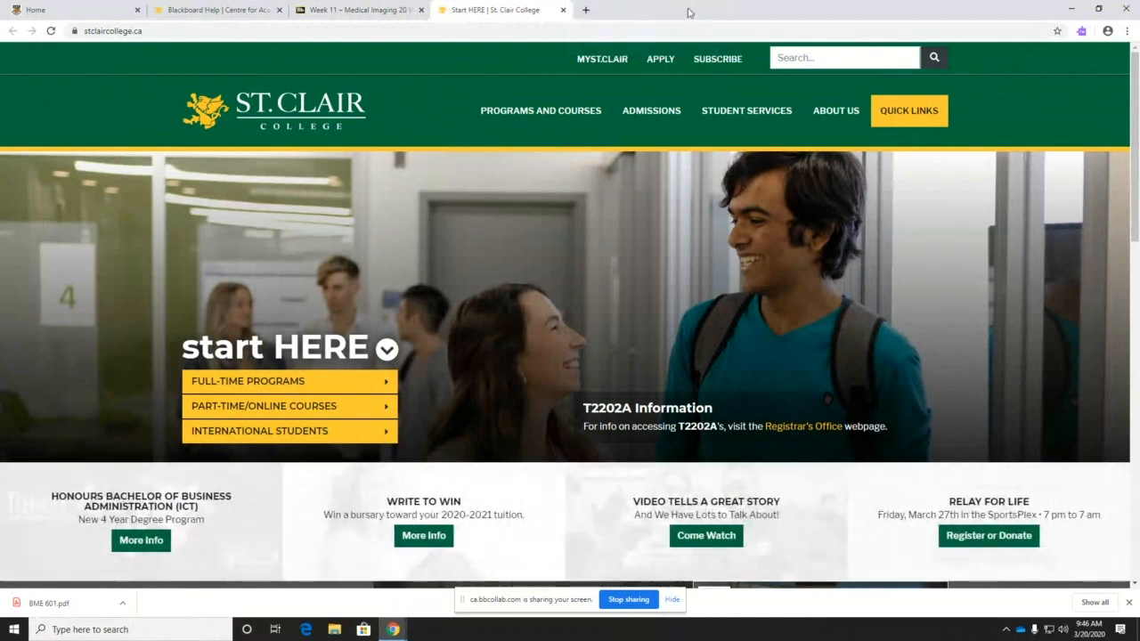
{"action": "left_click", "coordinate": [563, 11]}
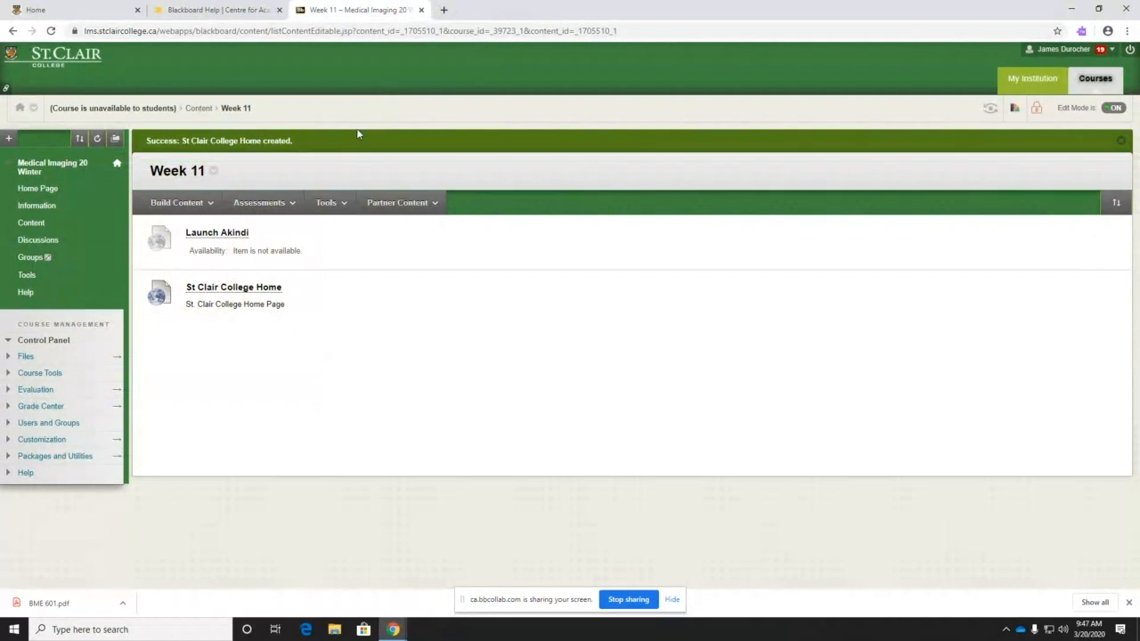
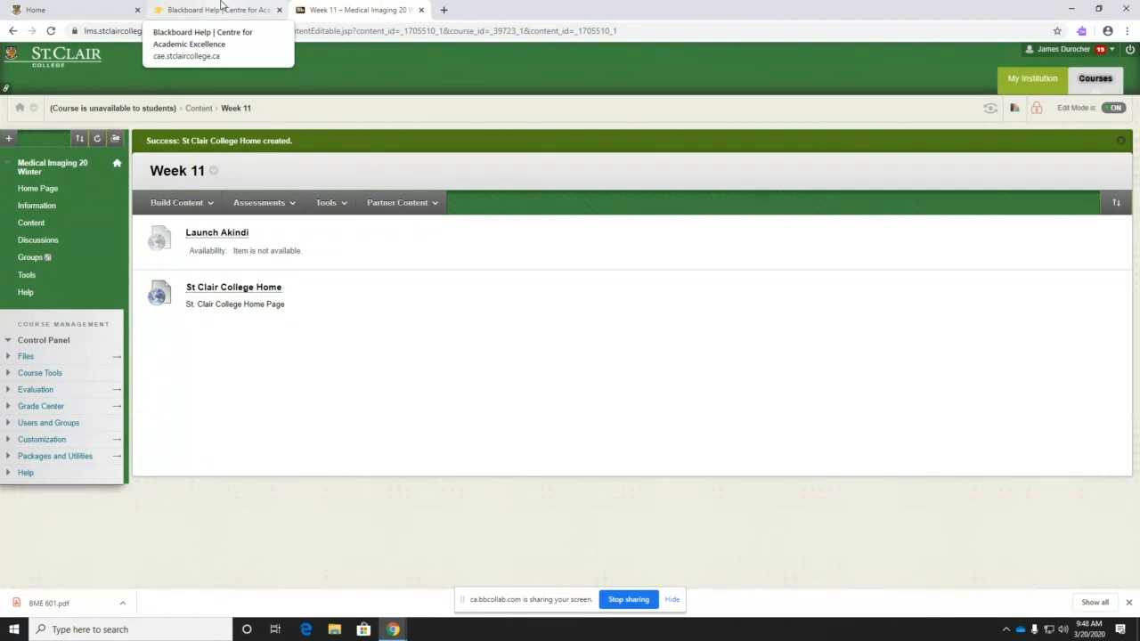
- Look through the Medical Imaging course's Information, Content and Jan 6/7 week pages
{"action": "left_click", "coordinate": [38, 207]}
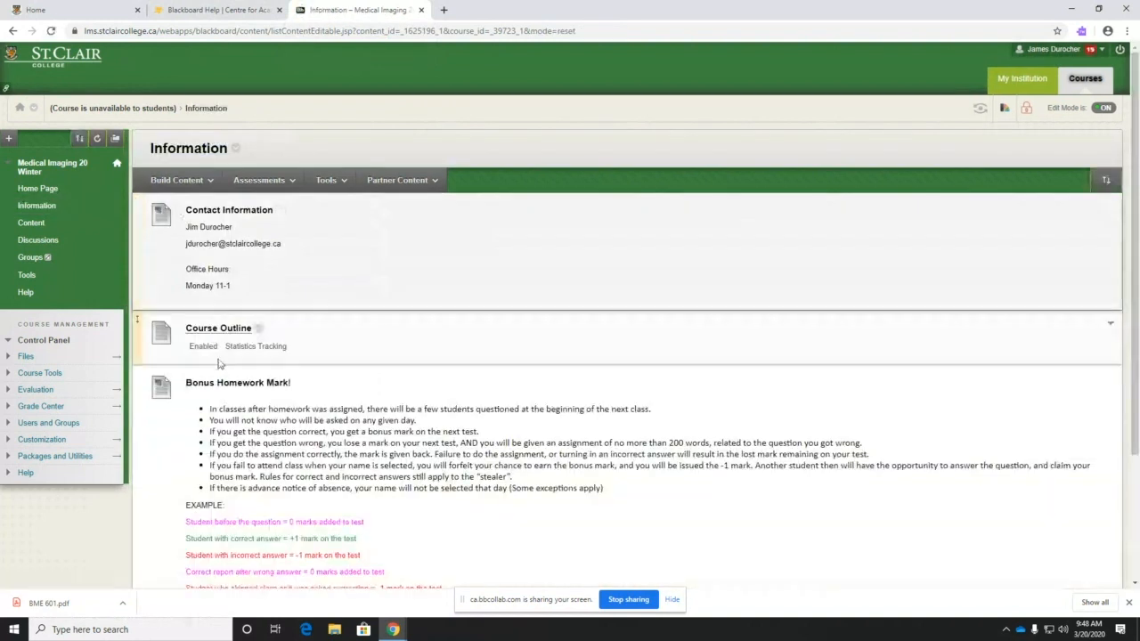
{"action": "left_click", "coordinate": [32, 223]}
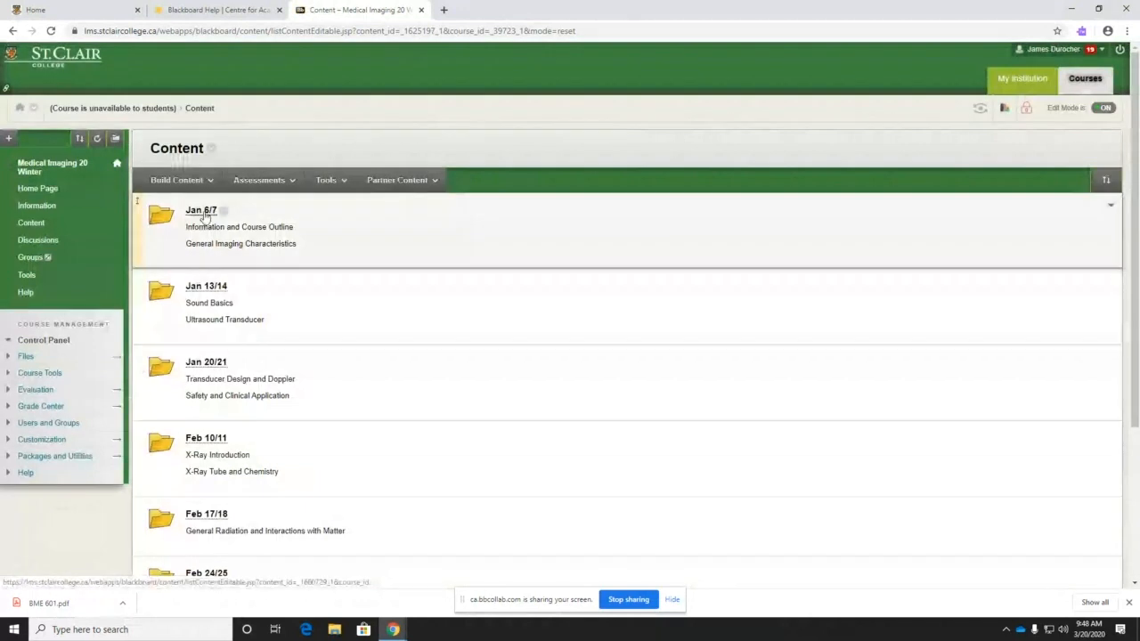
{"action": "left_click", "coordinate": [201, 211]}
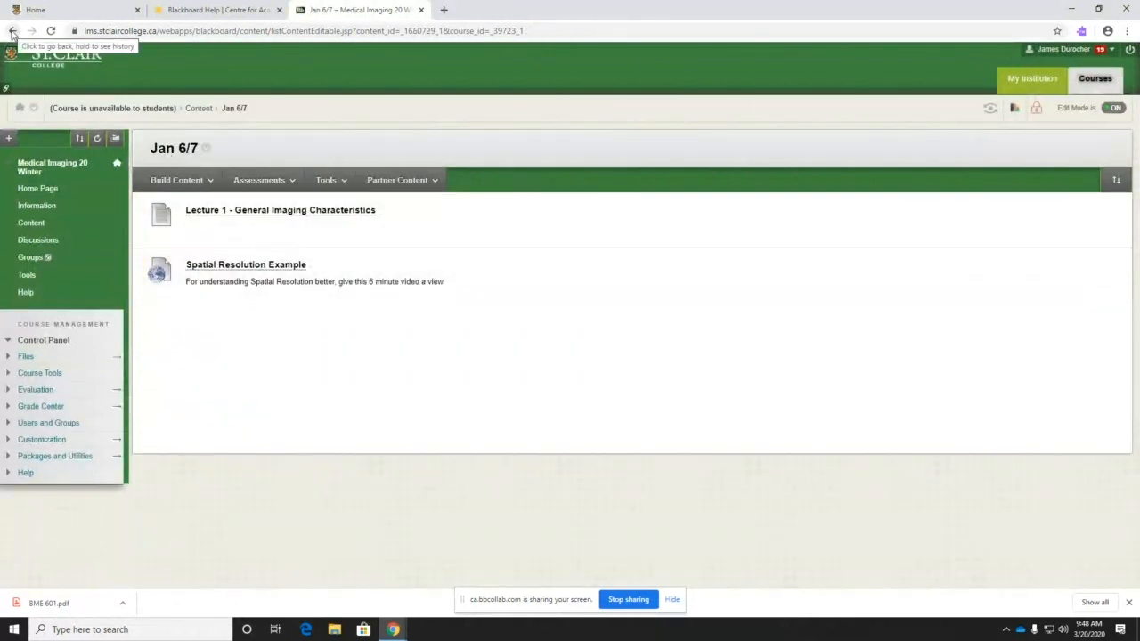
{"action": "left_click", "coordinate": [176, 180]}
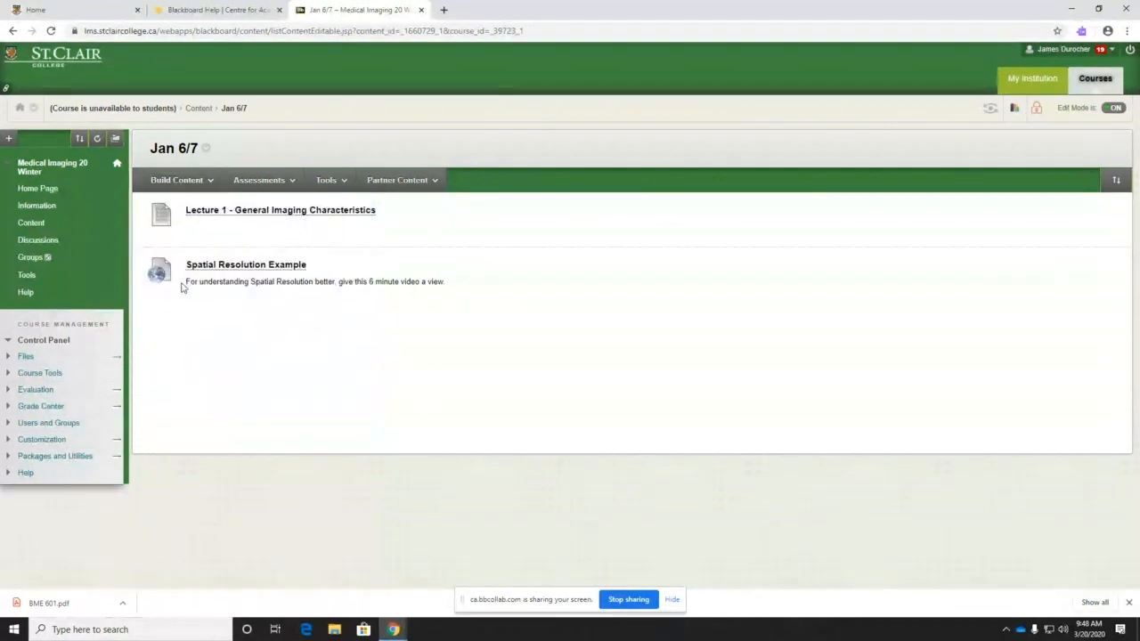
- Go back to the week folders, then switch to the My Institution course list
{"action": "left_click", "coordinate": [13, 31]}
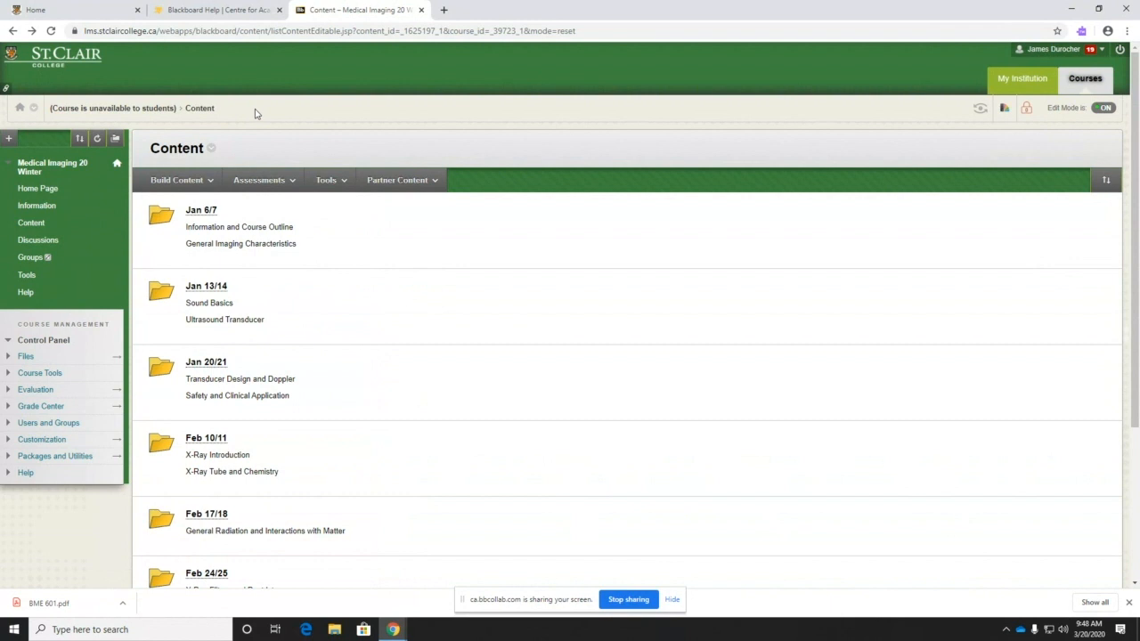
{"action": "left_click", "coordinate": [261, 180]}
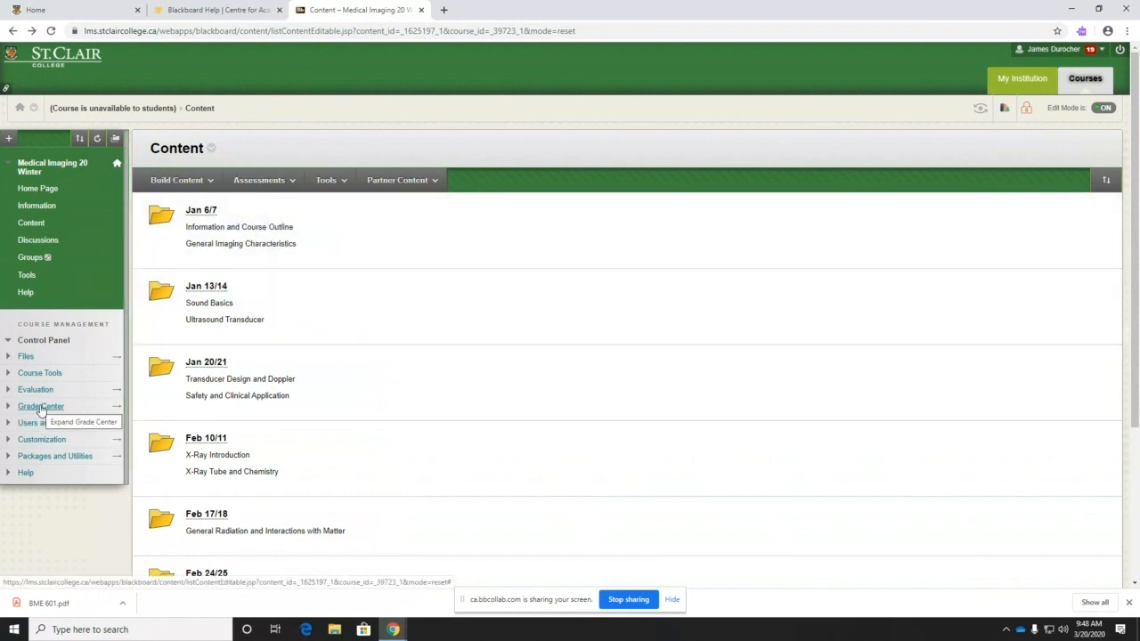
{"action": "left_click", "coordinate": [1021, 78]}
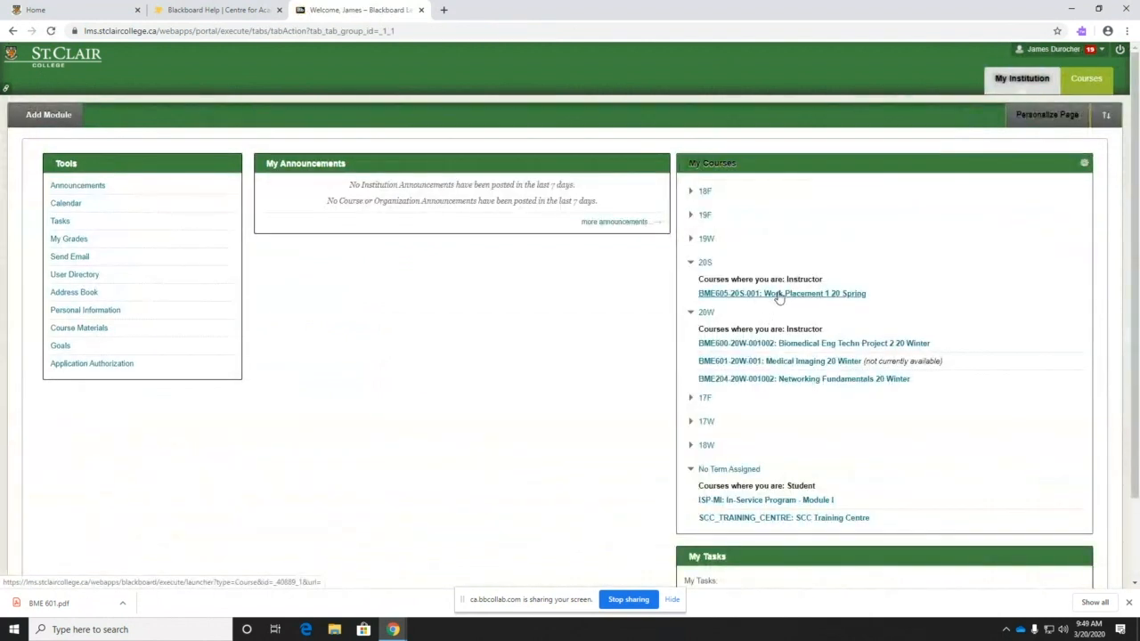
- Open the BME605 Work Placement 1 20 Spring course's Full Grade Center and view the calculated column types
{"action": "left_click", "coordinate": [777, 294]}
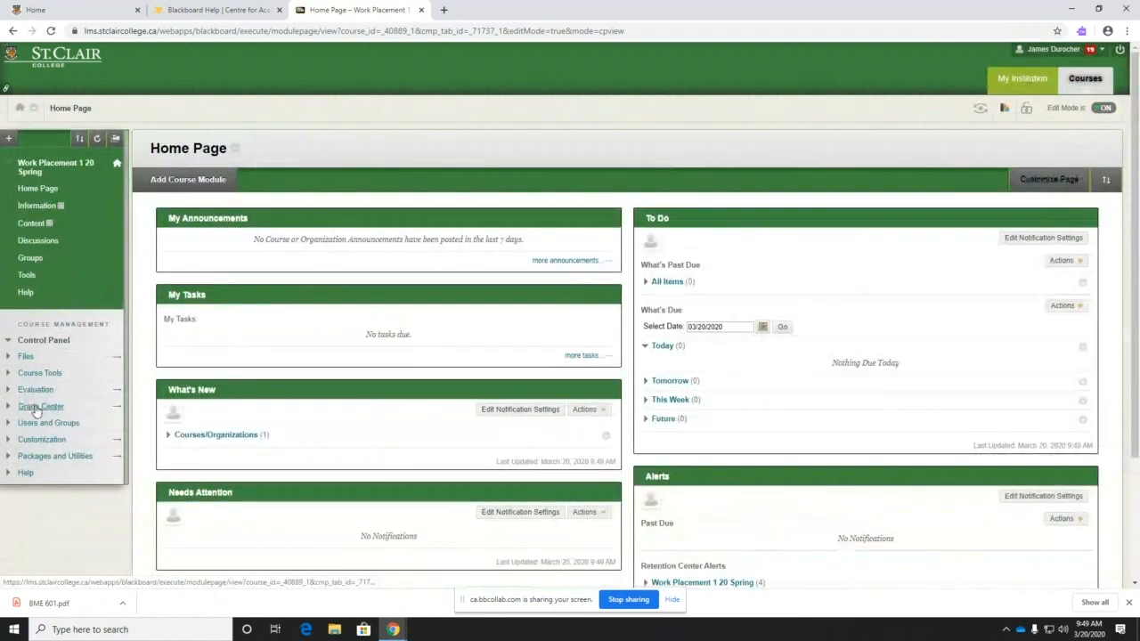
{"action": "left_click", "coordinate": [34, 406]}
{"action": "left_click", "coordinate": [36, 431]}
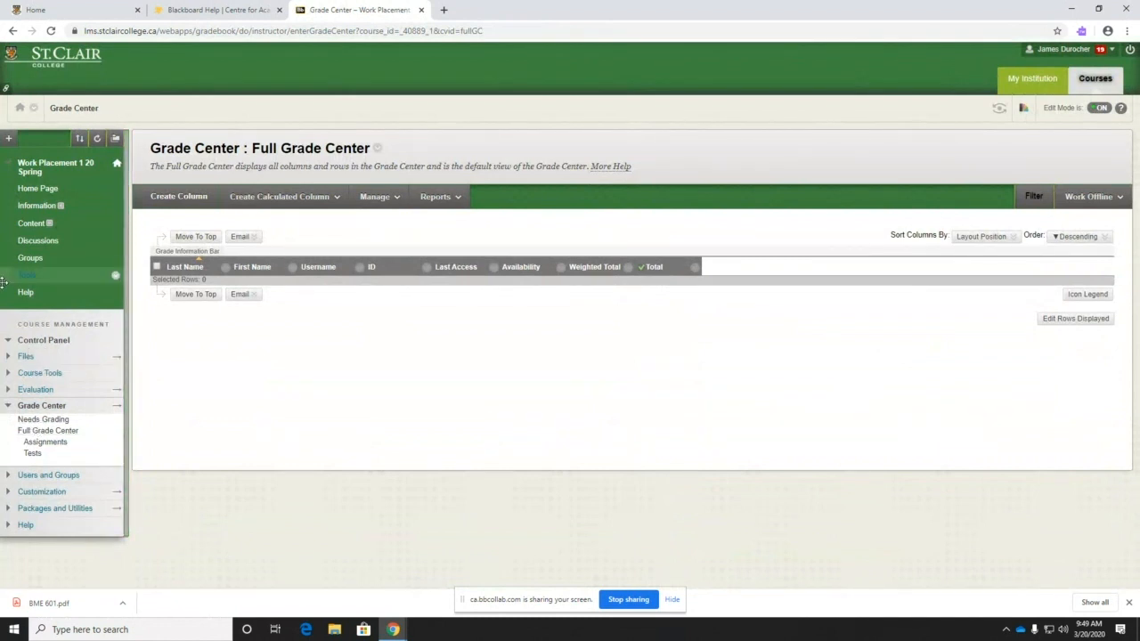
{"action": "left_click", "coordinate": [285, 196]}
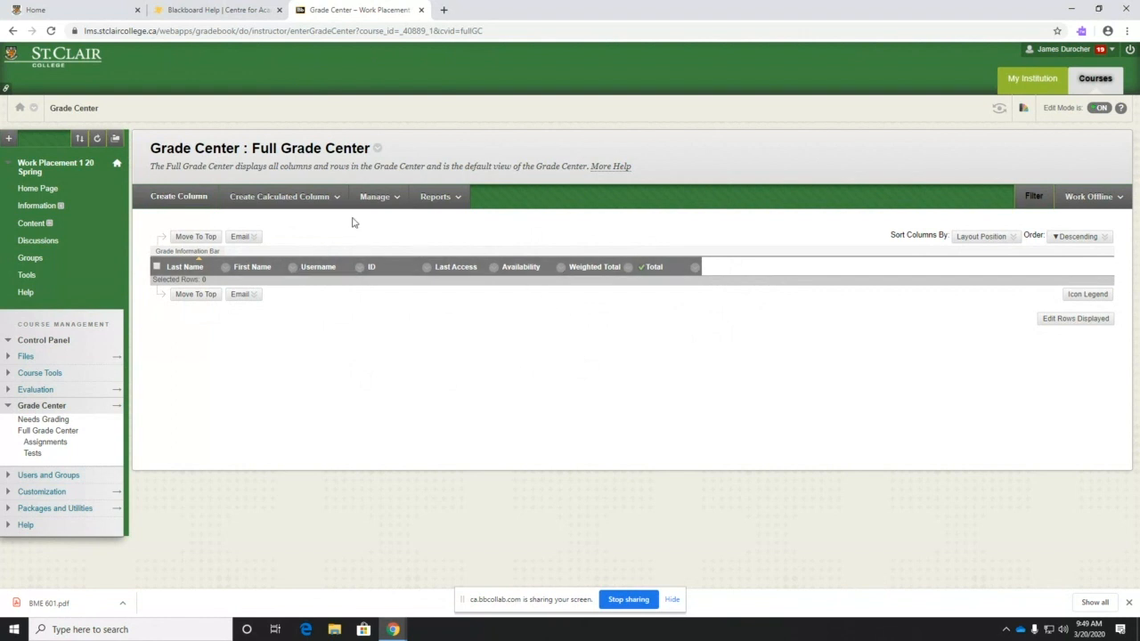
- Bring up the Grade Center's Categories list through the Manage menu
{"action": "left_click", "coordinate": [392, 210]}
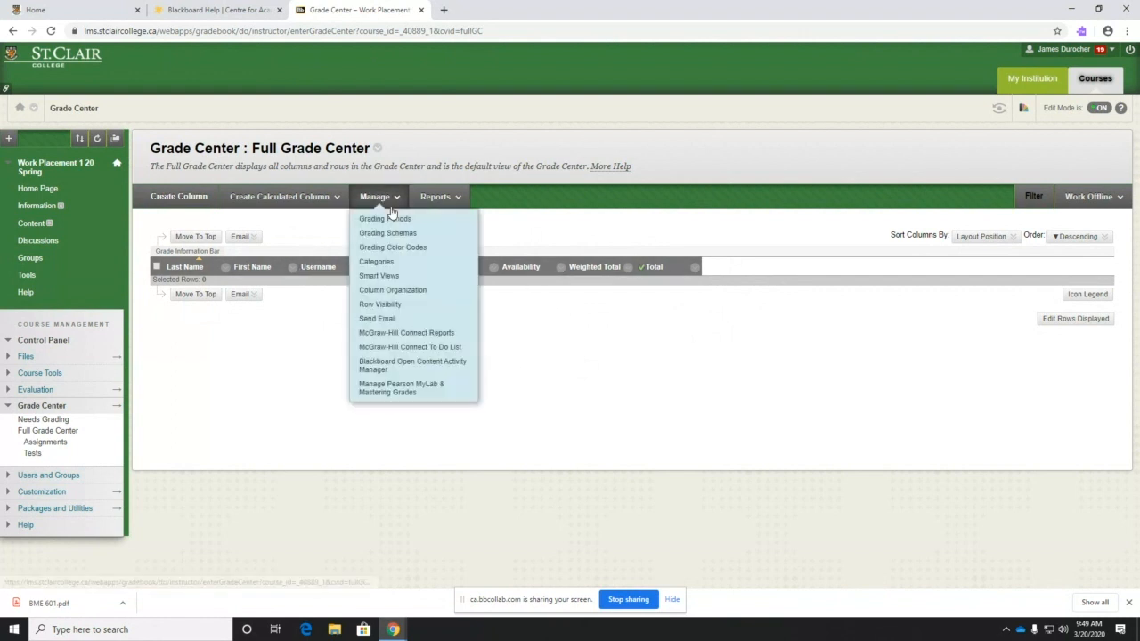
{"action": "left_click", "coordinate": [388, 264]}
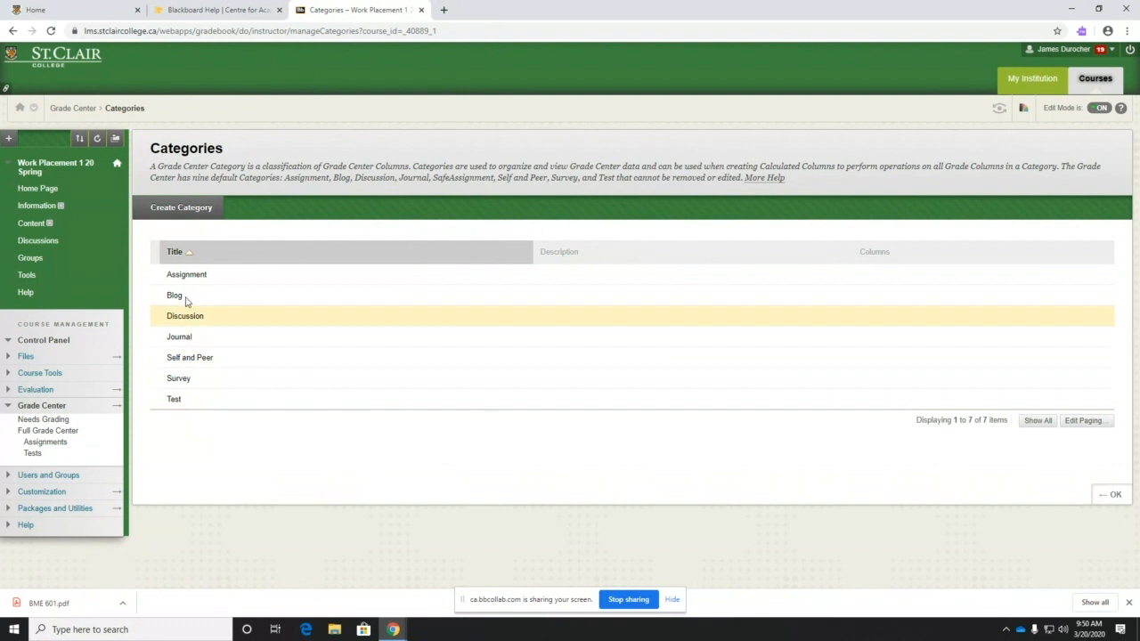
{"action": "mouse_move", "coordinate": [169, 399]}
{"action": "left_mouse_down"}
{"action": "mouse_move", "coordinate": [166, 274]}
{"action": "mouse_move", "coordinate": [169, 399]}
{"action": "mouse_move", "coordinate": [183, 397]}
{"action": "left_mouse_up"}
{"action": "left_click", "coordinate": [185, 405]}
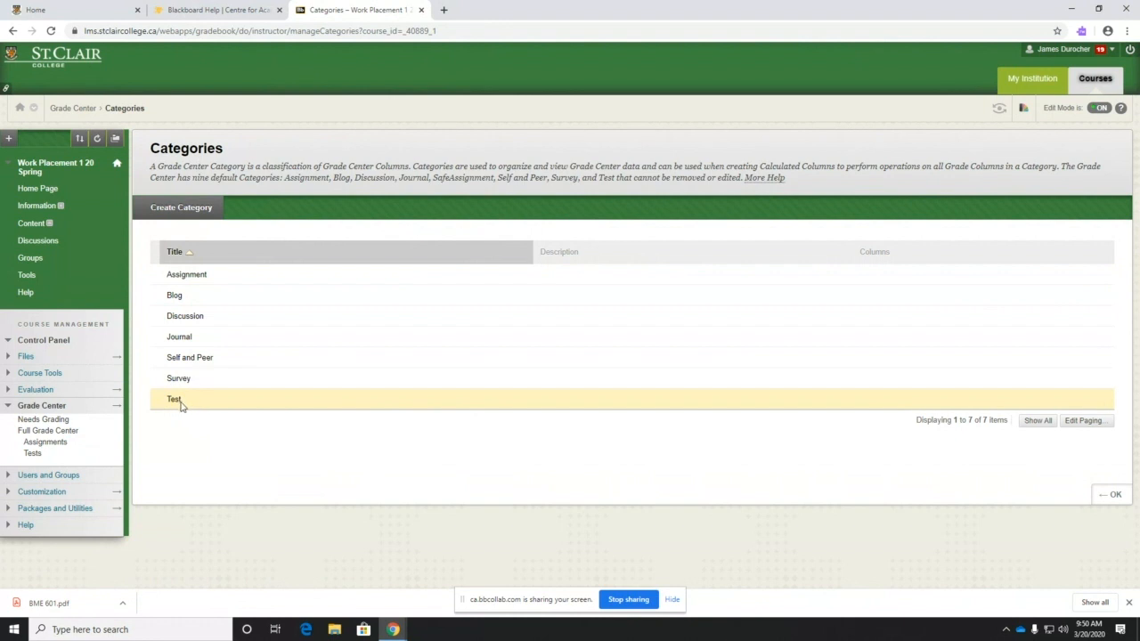
- Create a grade category named Scenario, then delete it again
{"action": "left_click", "coordinate": [168, 209]}
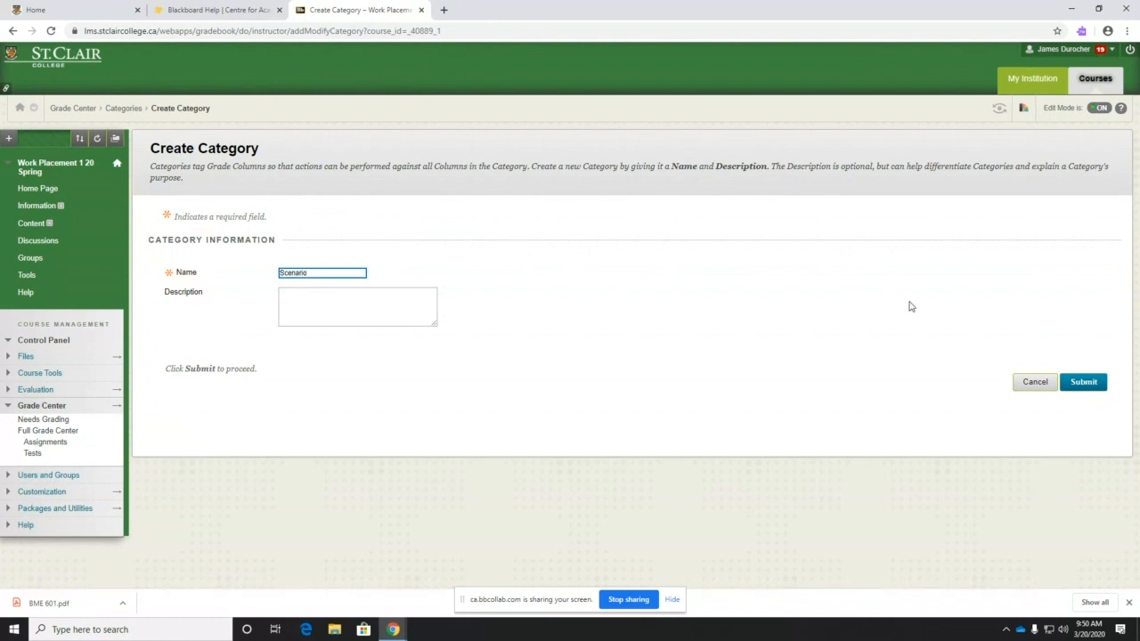
{"action": "left_click", "coordinate": [1083, 381]}
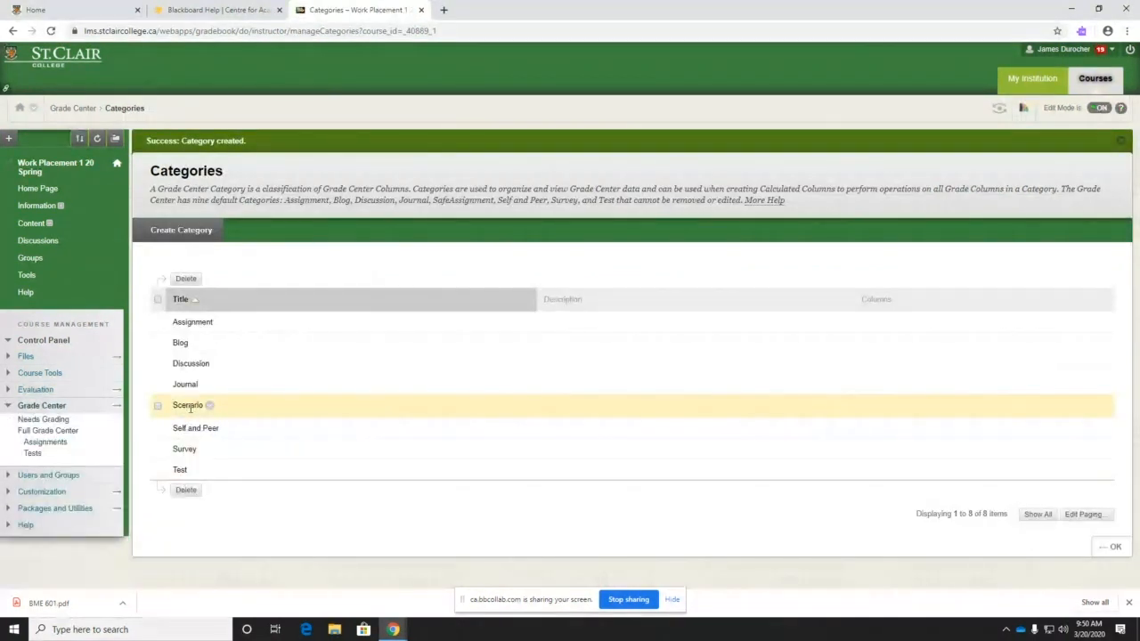
{"action": "left_click", "coordinate": [158, 406]}
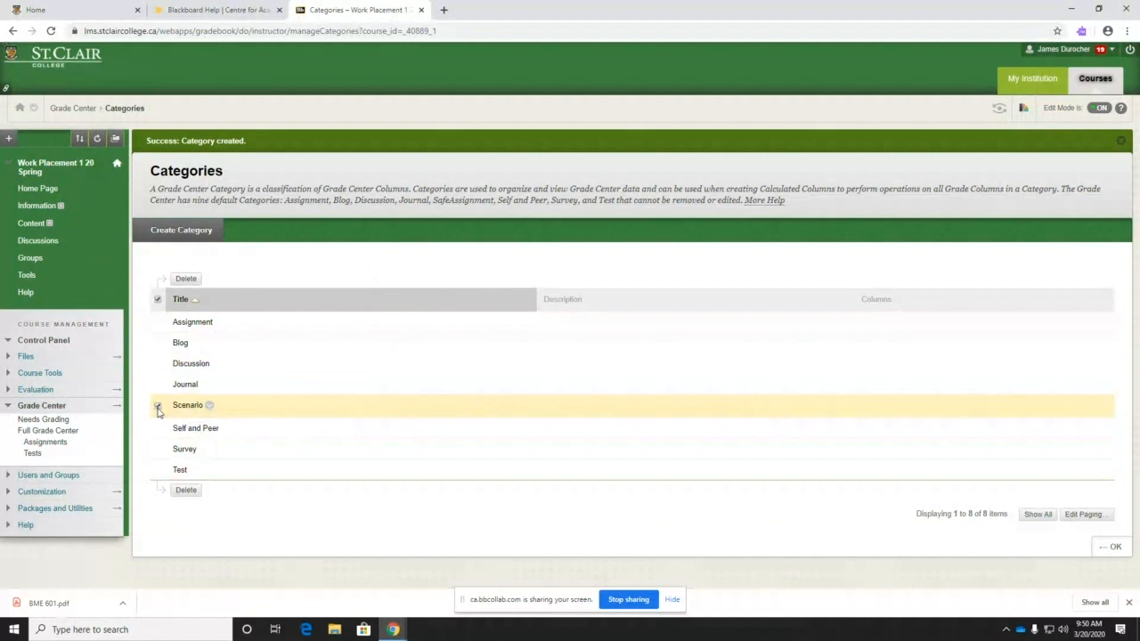
{"action": "left_click", "coordinate": [185, 491]}
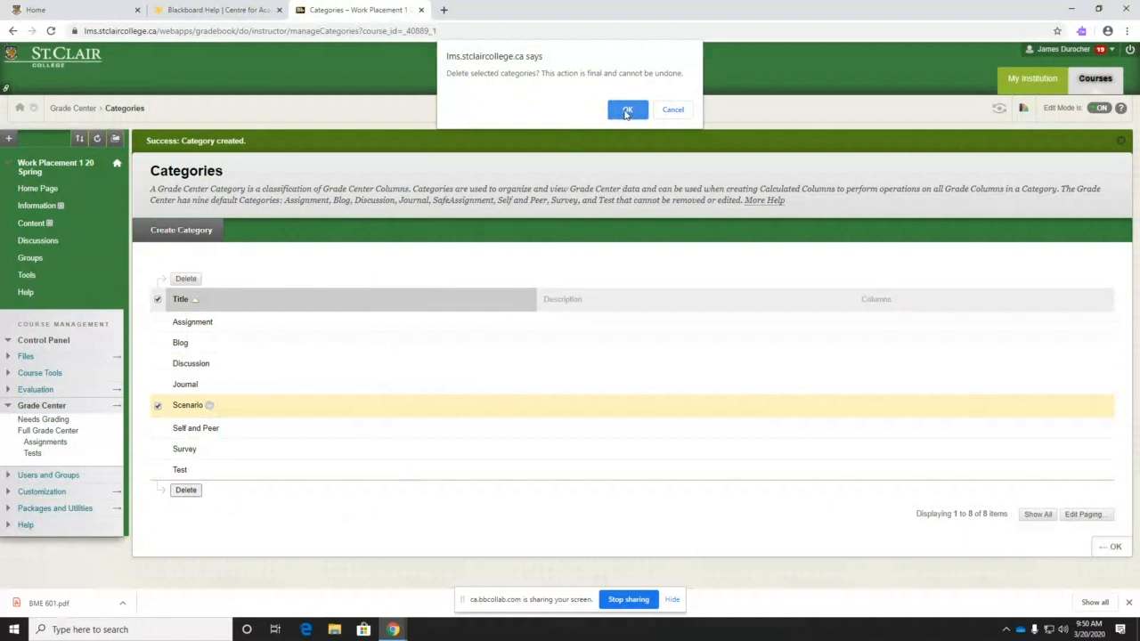
{"action": "left_click", "coordinate": [627, 110]}
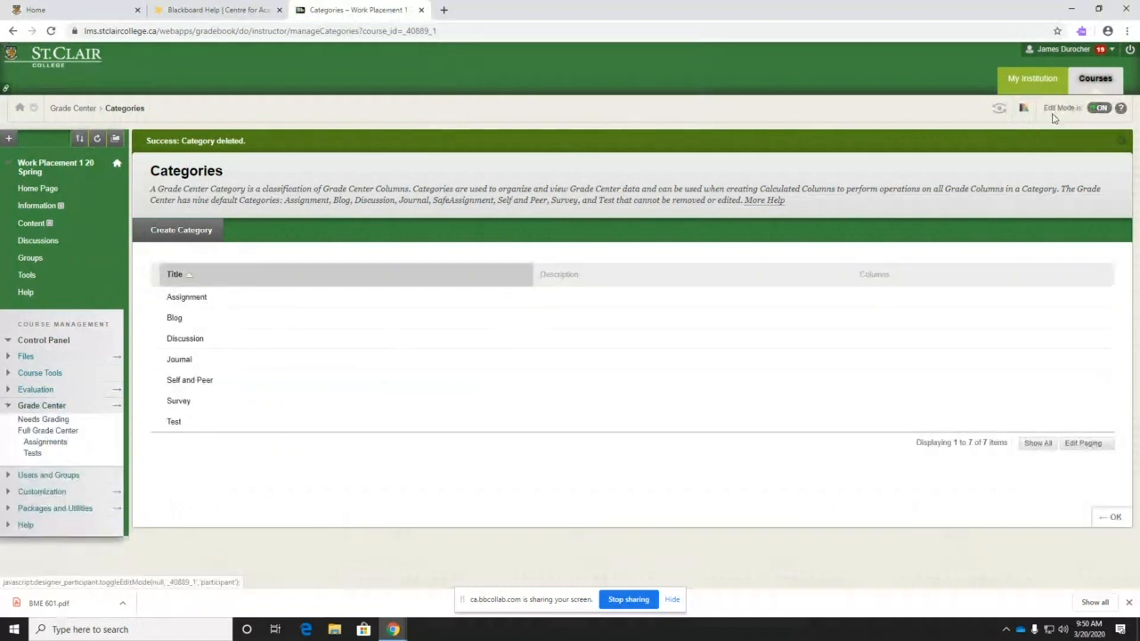
- Lock the Work Placement course from its Home Page, then reopen the Full Grade Center
{"action": "left_click", "coordinate": [36, 187]}
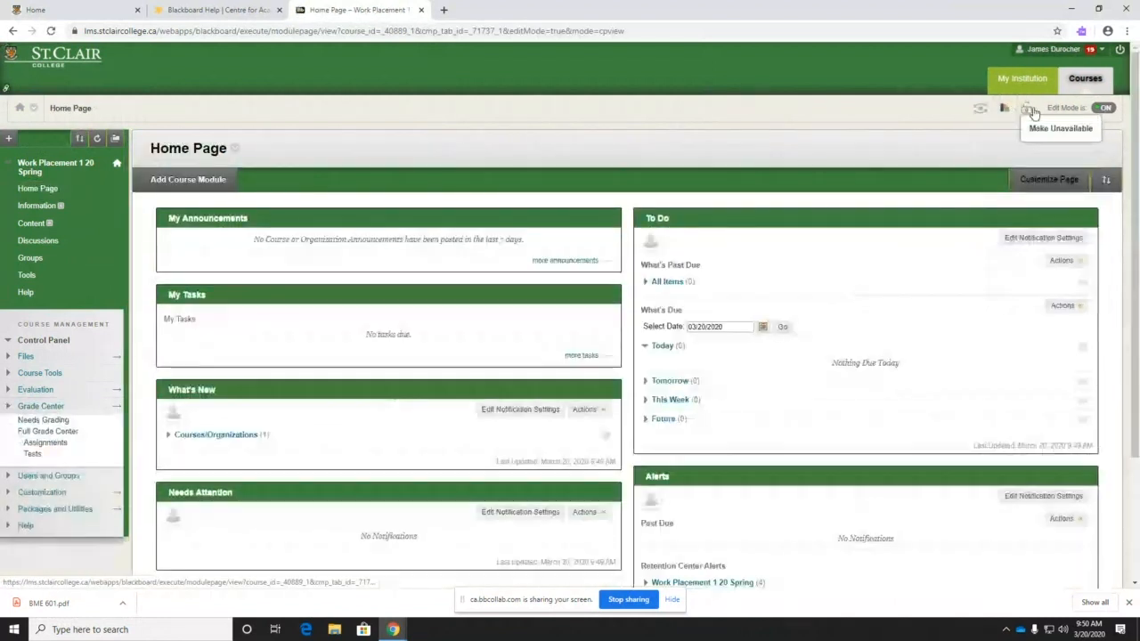
{"action": "left_click", "coordinate": [1030, 110]}
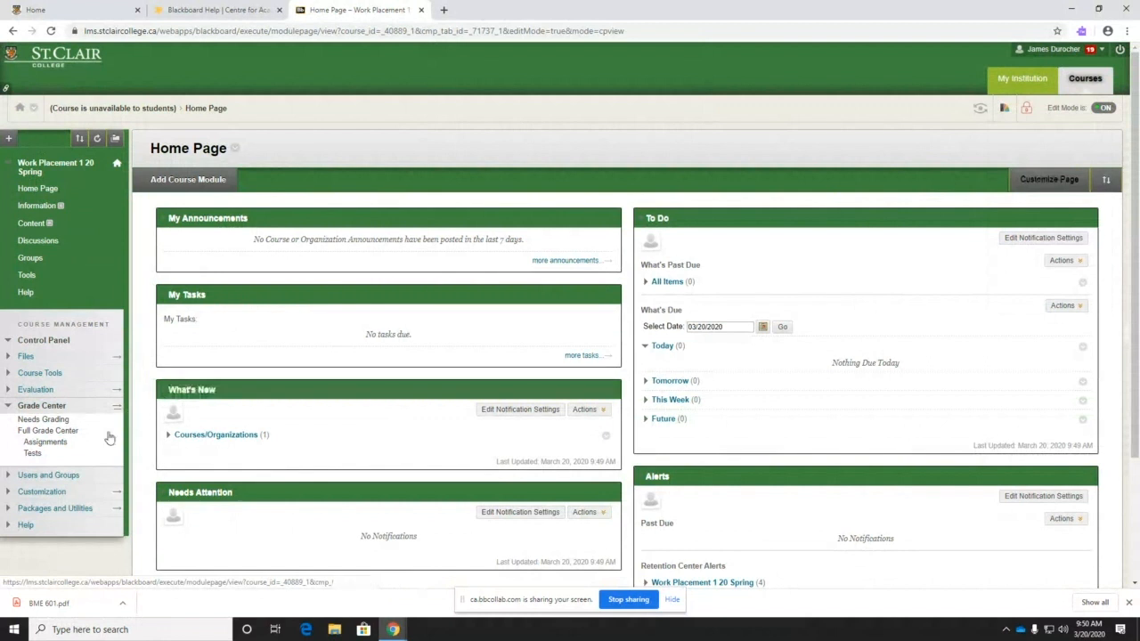
{"action": "left_click", "coordinate": [49, 431]}
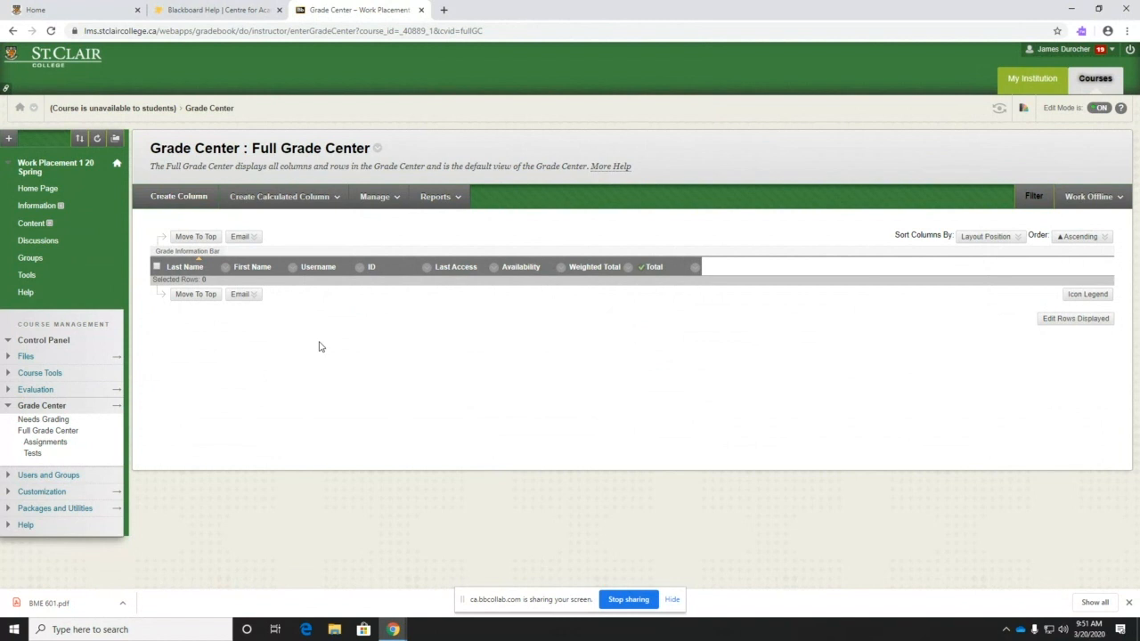
- Edit the Weighted Total column's information and scroll down to its Select Columns section
{"action": "left_click", "coordinate": [627, 268]}
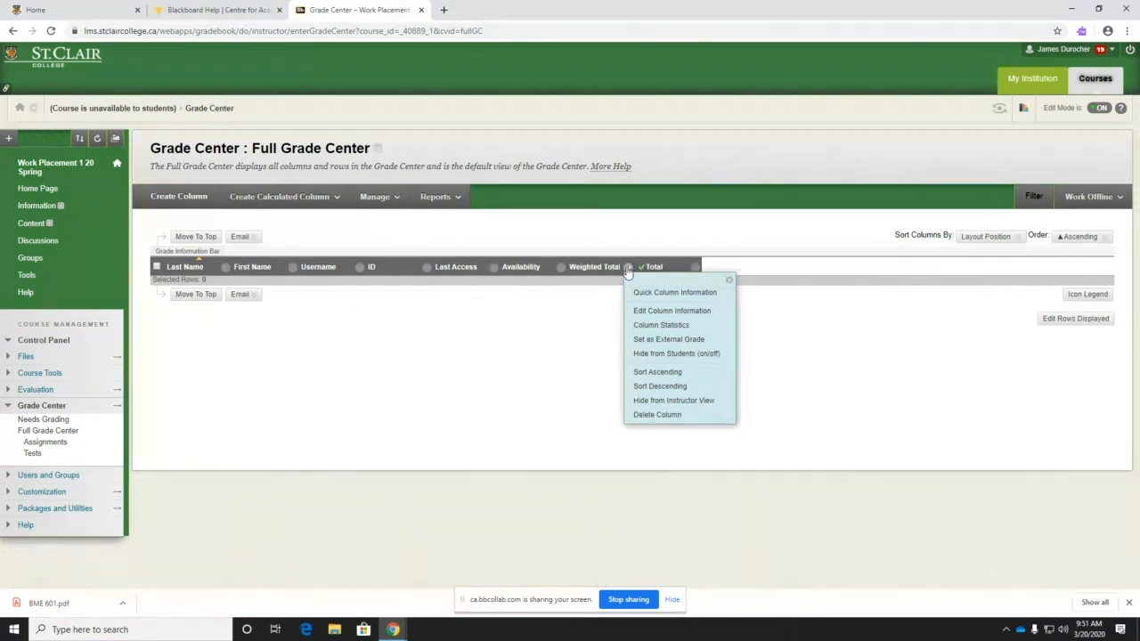
{"action": "left_click", "coordinate": [641, 312]}
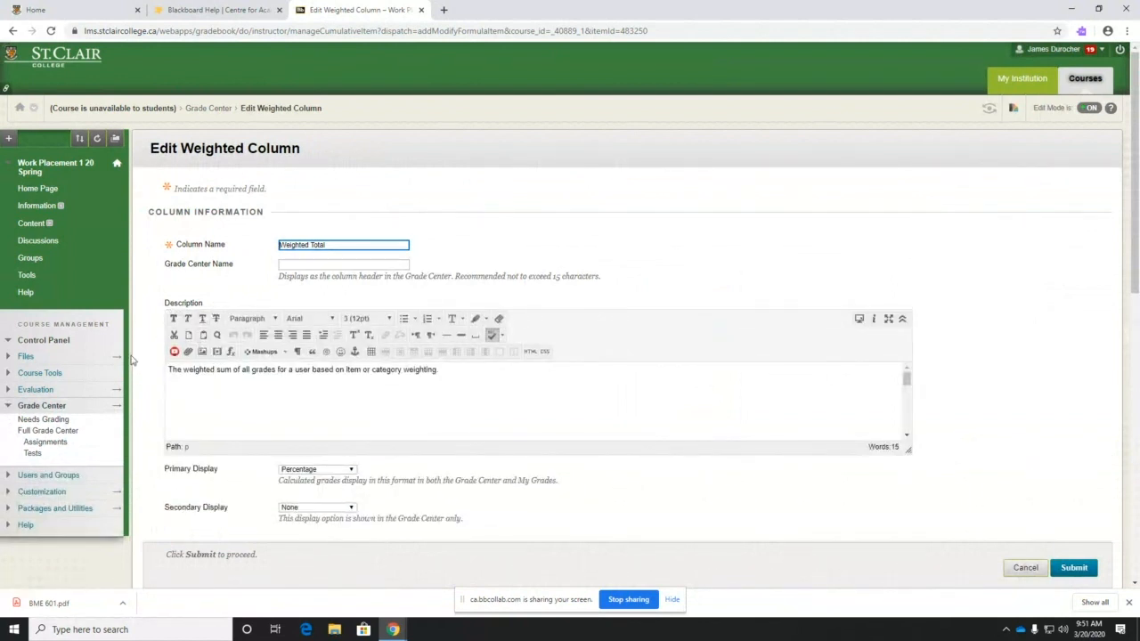
{"action": "scroll", "coordinate": [131, 359], "scroll_direction": "down", "scroll_amount": 3}
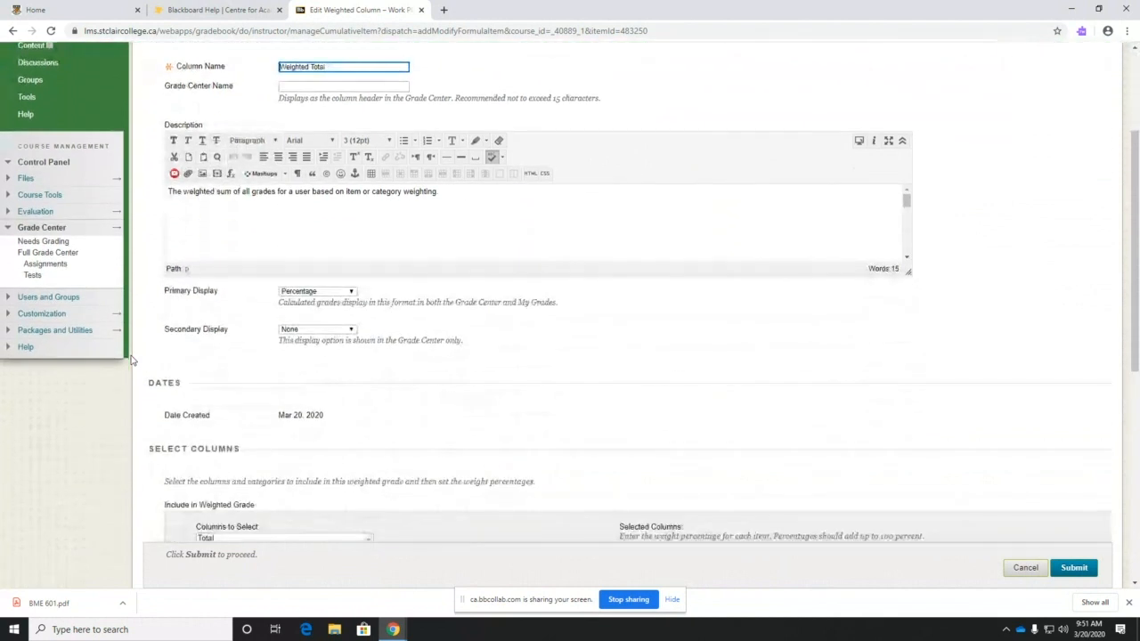
{"action": "scroll", "coordinate": [131, 359], "scroll_direction": "down", "scroll_amount": 1}
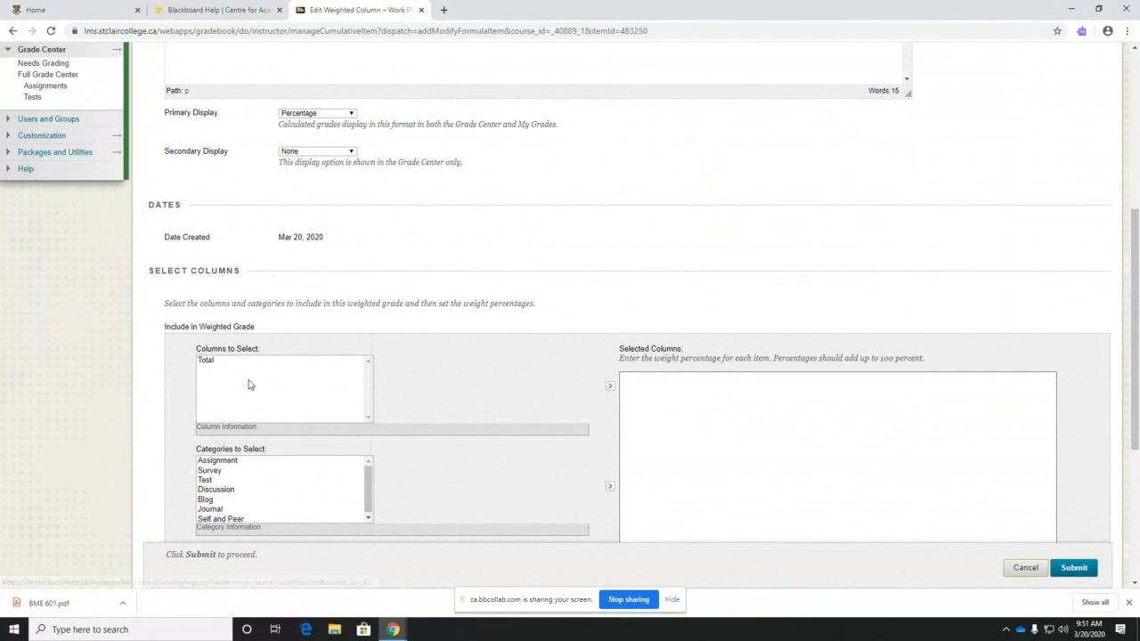
{"action": "scroll", "coordinate": [214, 403], "scroll_direction": "down", "scroll_amount": 1}
{"action": "scroll", "coordinate": [182, 408], "scroll_direction": "down", "scroll_amount": 1}
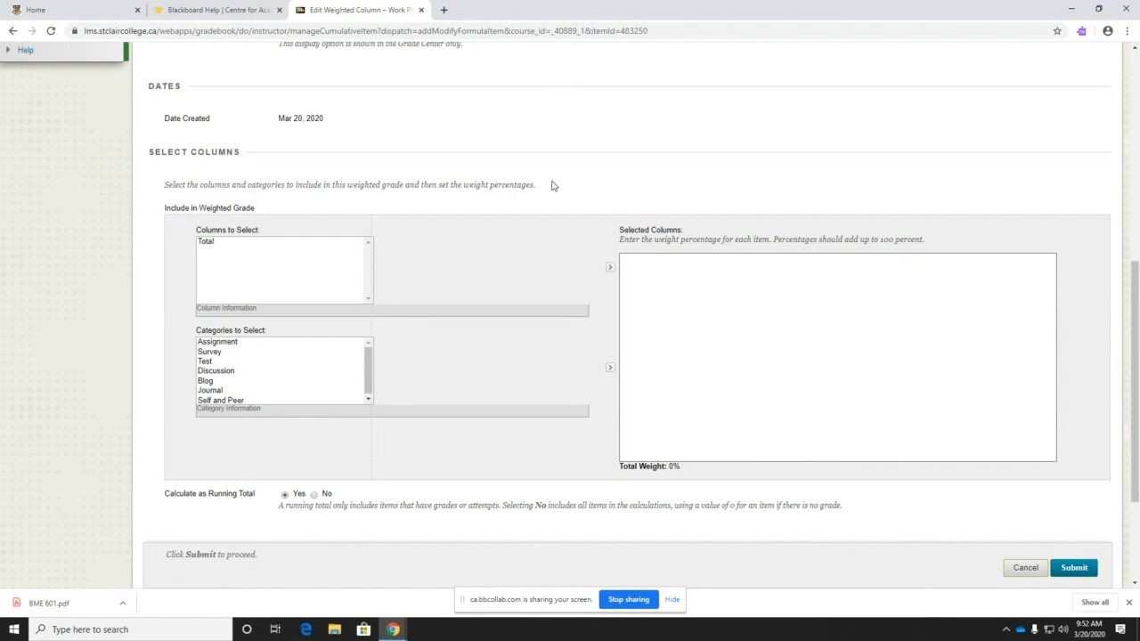
- Add the Test category to the weighted total and set its weight to 60%
{"action": "scroll", "coordinate": [218, 367], "scroll_direction": "down", "scroll_amount": 1}
{"action": "left_click", "coordinate": [206, 360]}
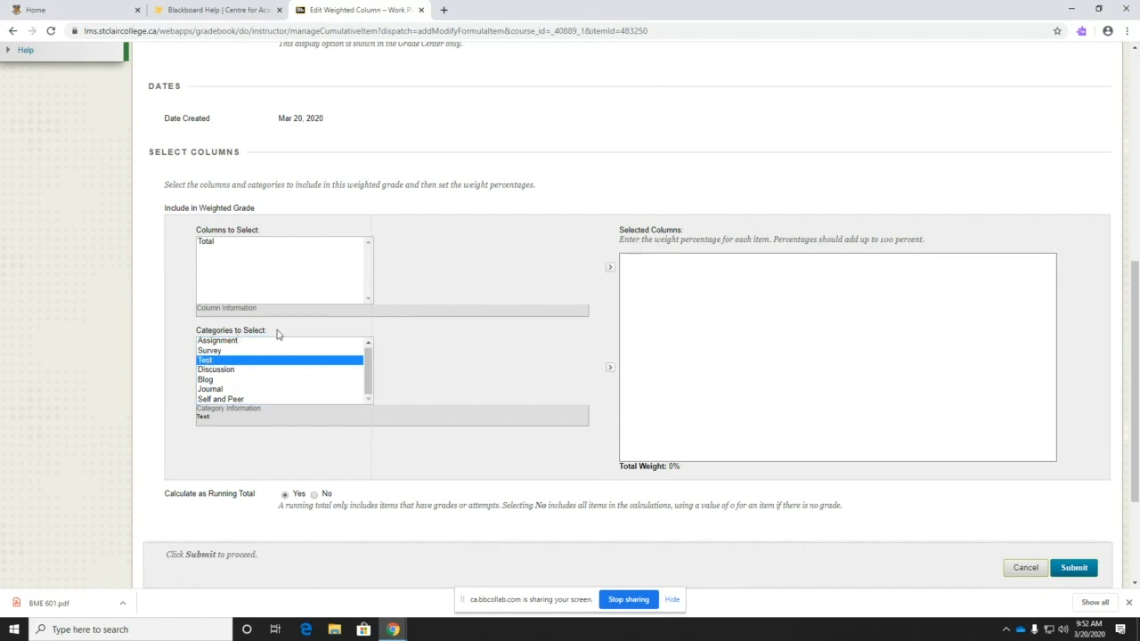
{"action": "left_click", "coordinate": [610, 368]}
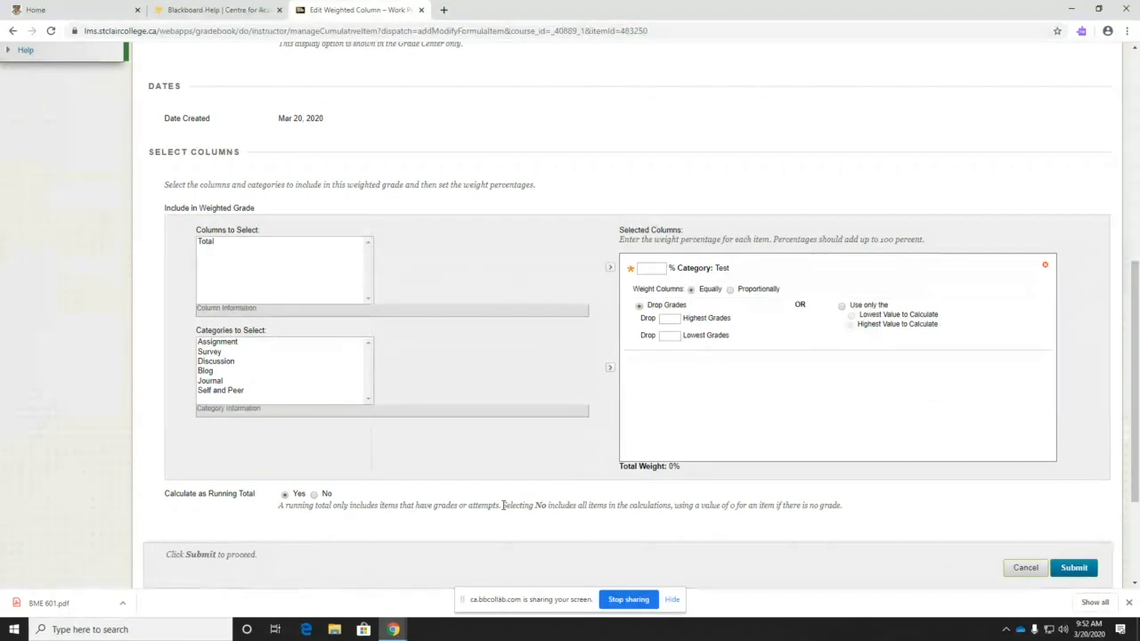
{"action": "left_click", "coordinate": [650, 270]}
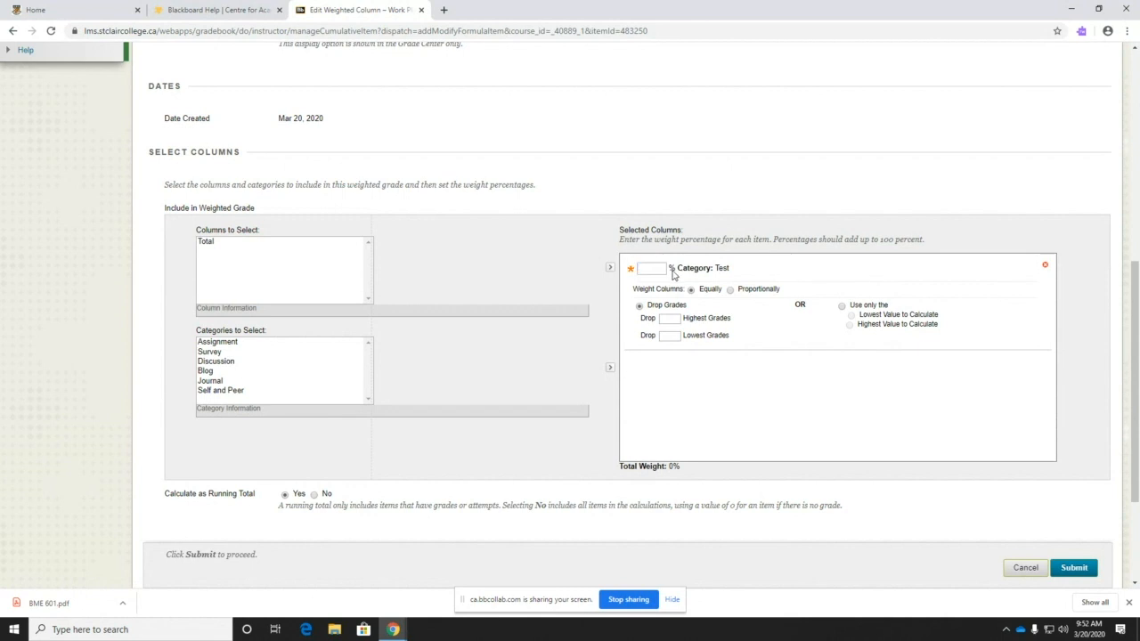
{"action": "left_click", "coordinate": [640, 266]}
{"action": "key", "text": "Return"}
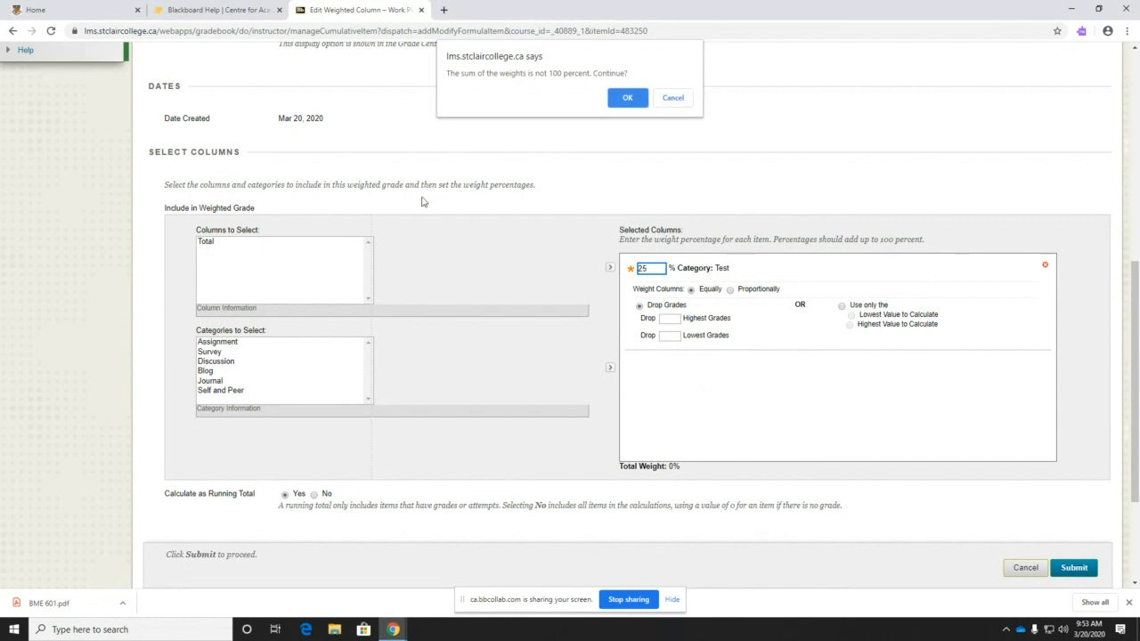
{"action": "left_click", "coordinate": [682, 98]}
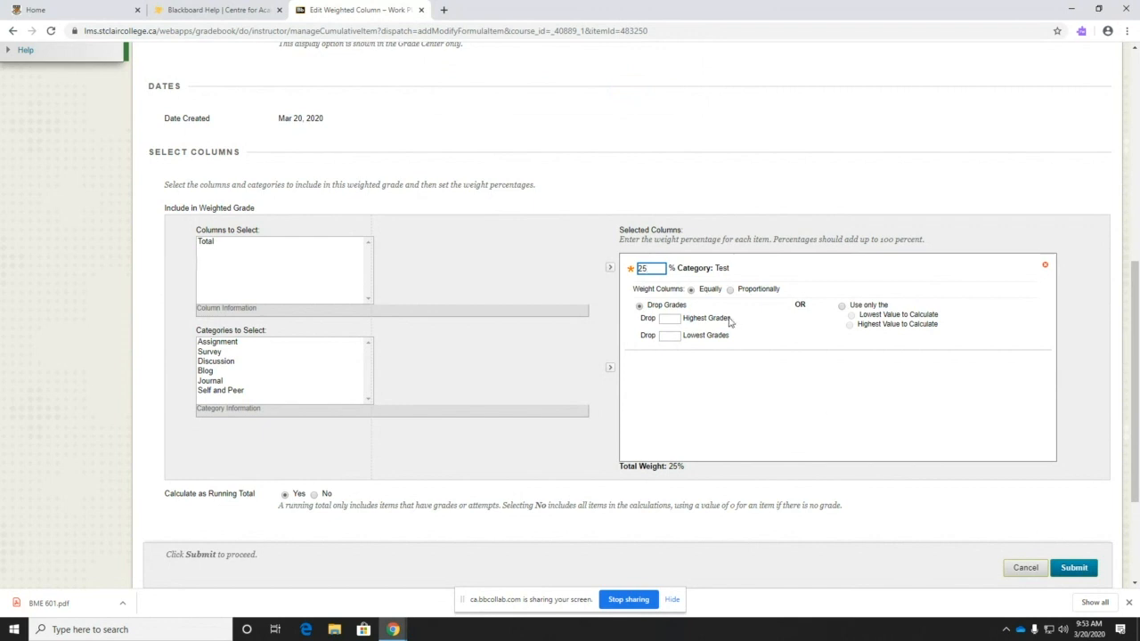
{"action": "left_click", "coordinate": [666, 273]}
{"action": "double_click", "coordinate": [661, 270]}
{"action": "left_click", "coordinate": [653, 269]}
- Add the Assignment category at 30%, giving a 90% total weight, and cancel the warning
{"action": "left_click", "coordinate": [223, 342]}
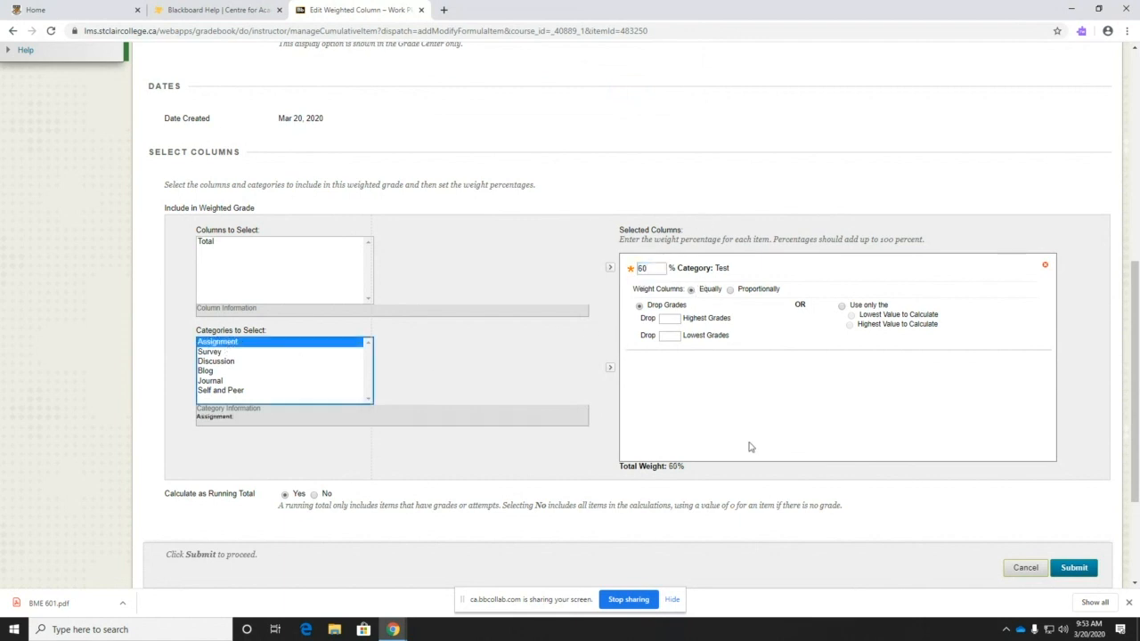
{"action": "left_click", "coordinate": [609, 368]}
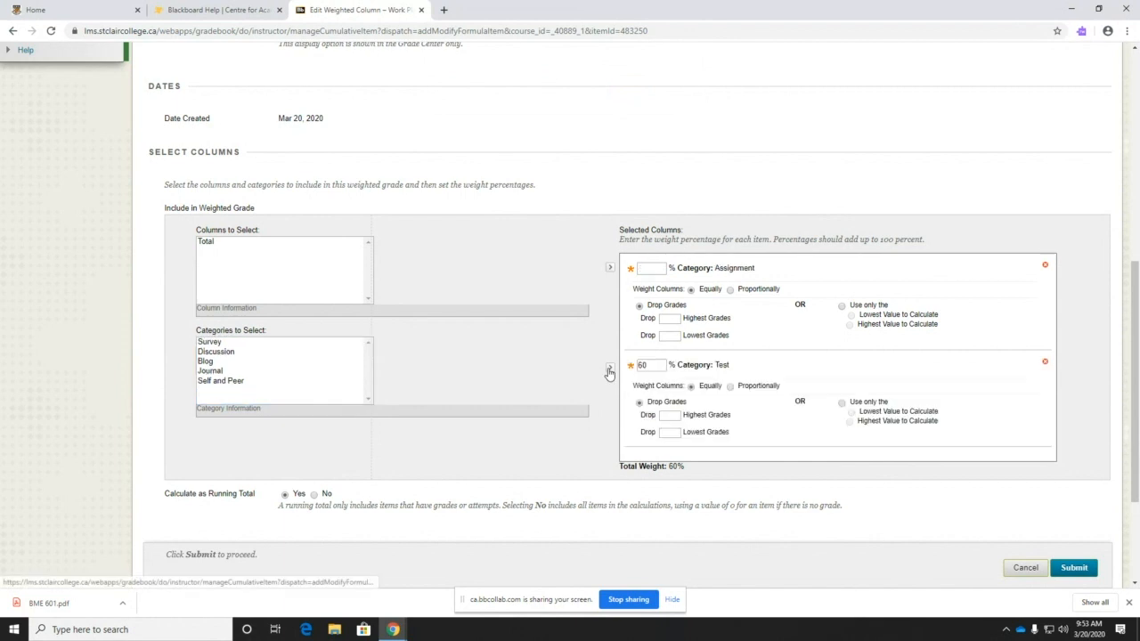
{"action": "left_click", "coordinate": [652, 271]}
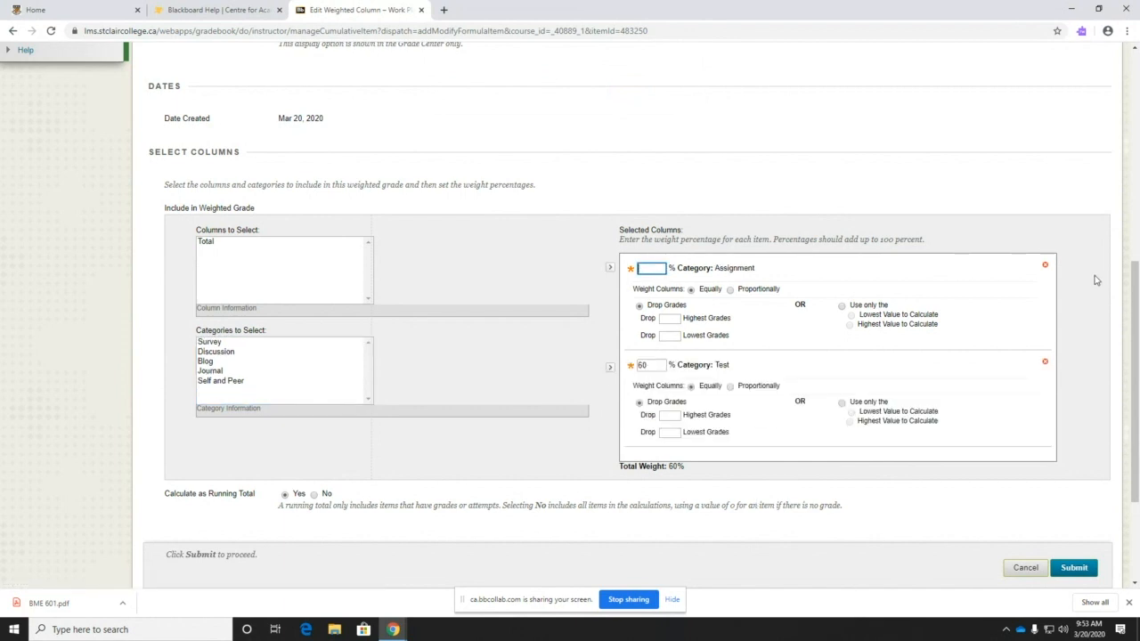
{"action": "type", "text": "30"}
{"action": "left_click", "coordinate": [748, 315]}
{"action": "left_click_drag", "start_coordinate": [623, 466], "coordinate": [705, 468]}
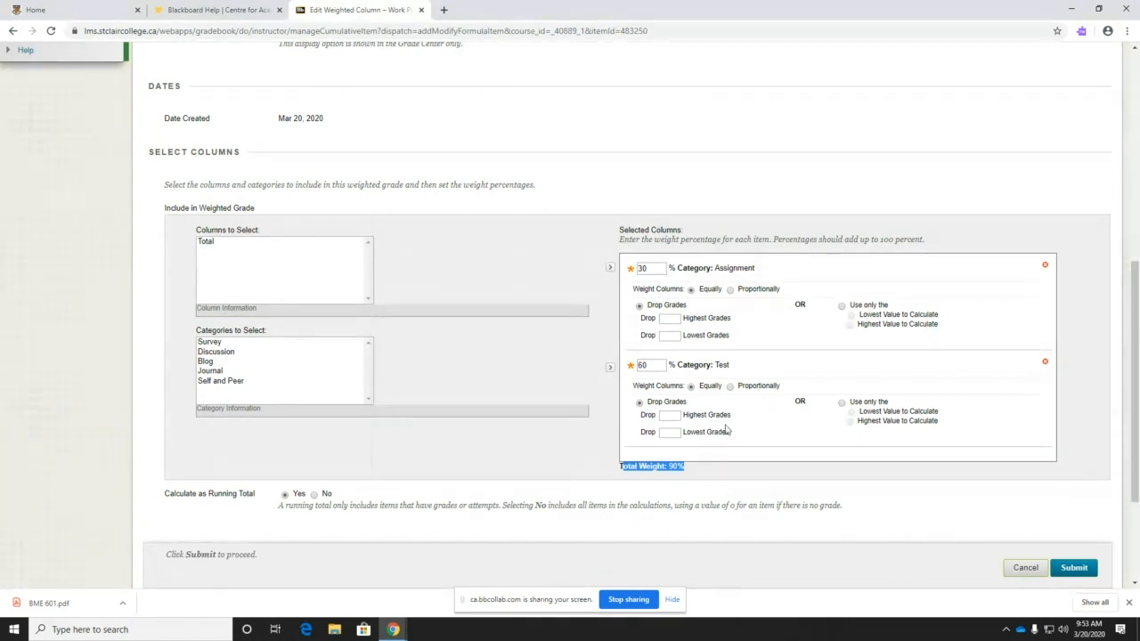
{"action": "left_click", "coordinate": [741, 442]}
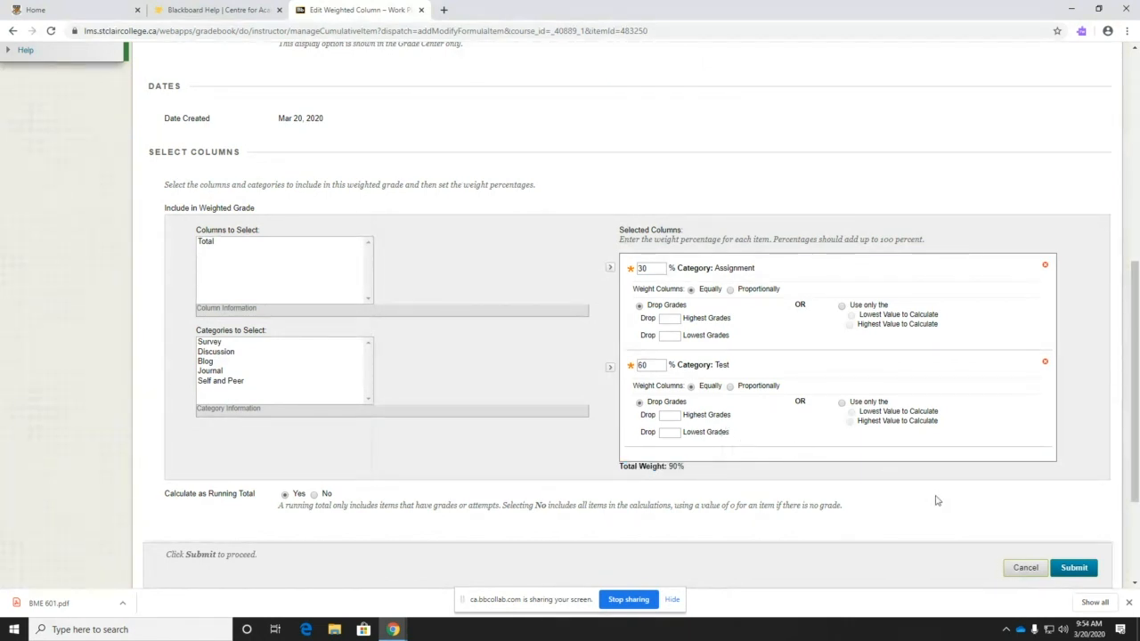
{"action": "left_click", "coordinate": [1061, 567]}
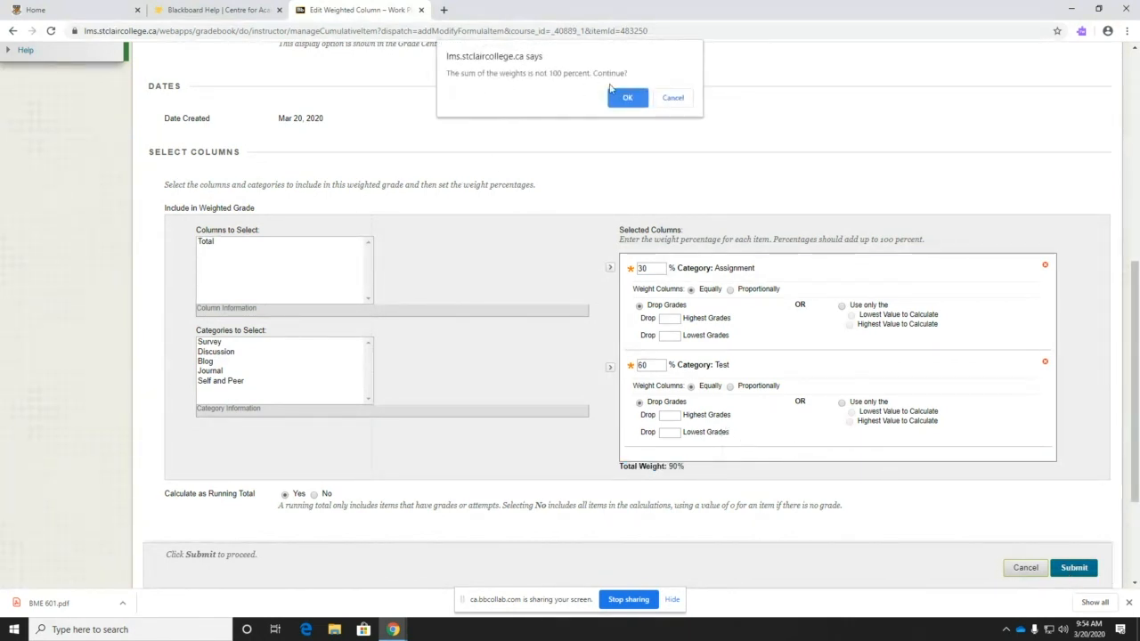
{"action": "left_click", "coordinate": [660, 92]}
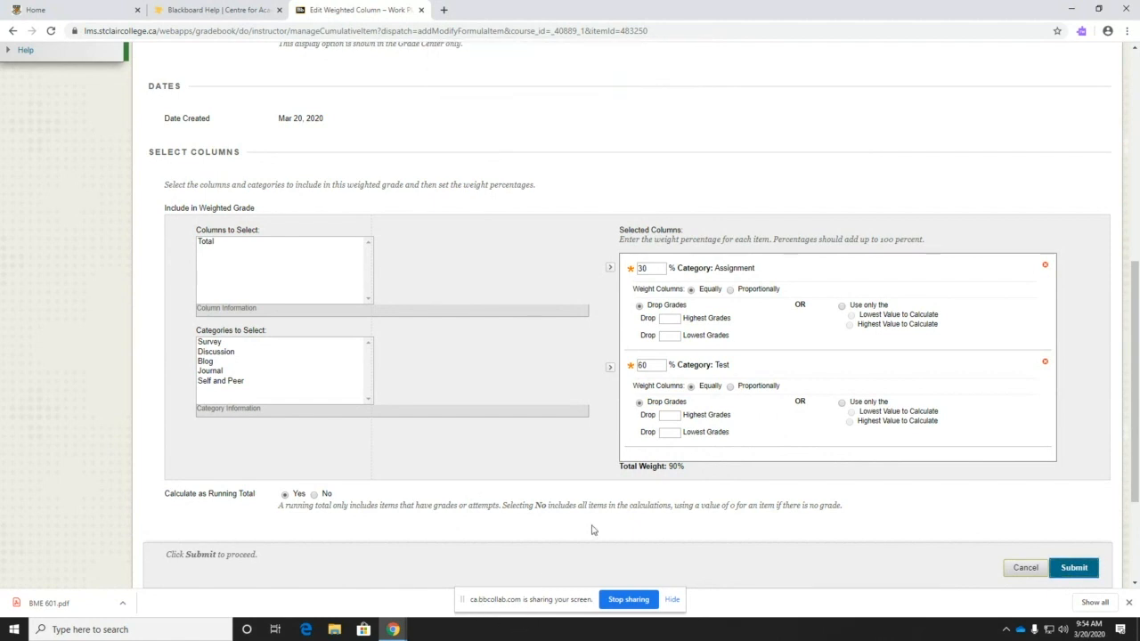
- Toggle the Test columns between proportional and equal weighting and review the weight values
{"action": "left_click", "coordinate": [729, 387]}
{"action": "left_click", "coordinate": [691, 386]}
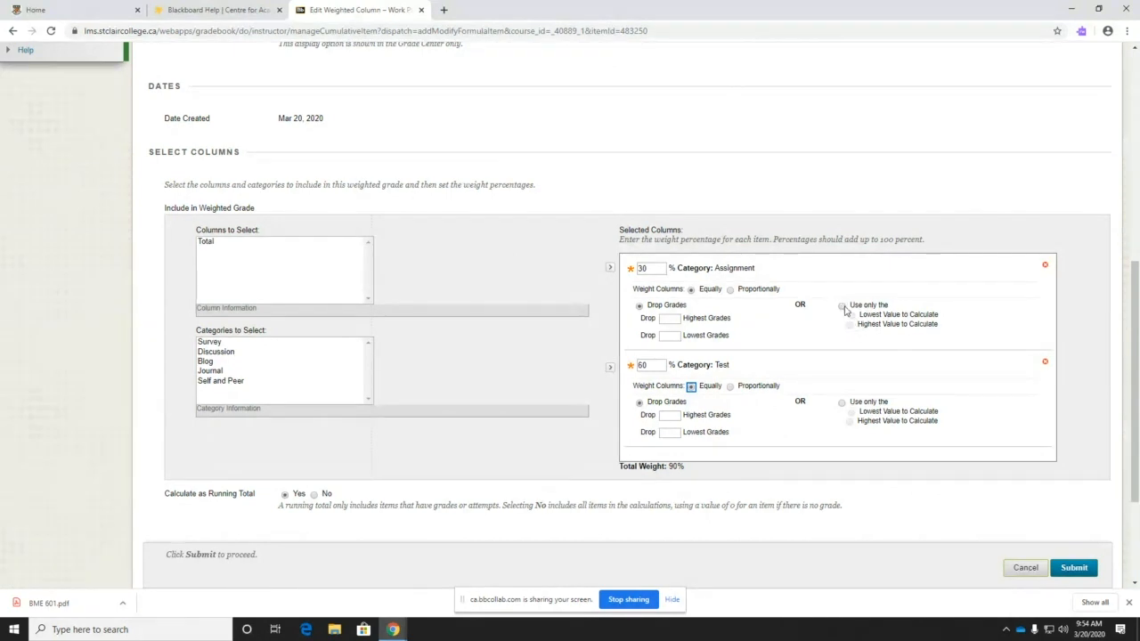
{"action": "double_click", "coordinate": [641, 268]}
{"action": "key", "text": "Tab"}
{"action": "scroll", "coordinate": [286, 498], "scroll_direction": "down", "scroll_amount": 1}
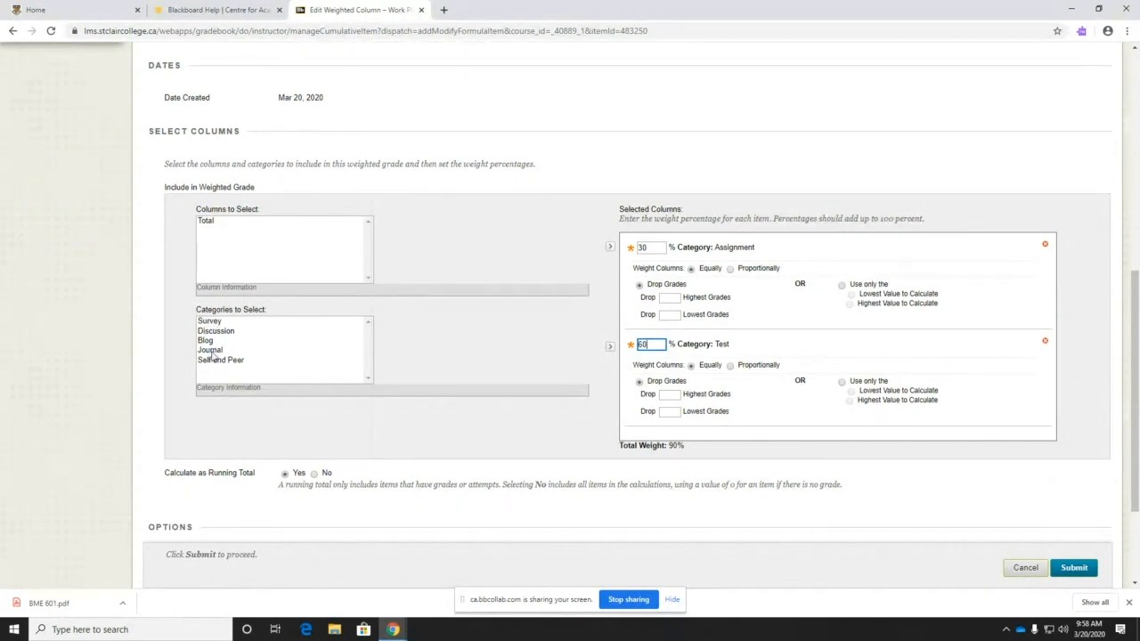
- Weight Journal at 10% beside Assignment 30% and Test 60%, then submit the column
{"action": "left_click", "coordinate": [210, 350]}
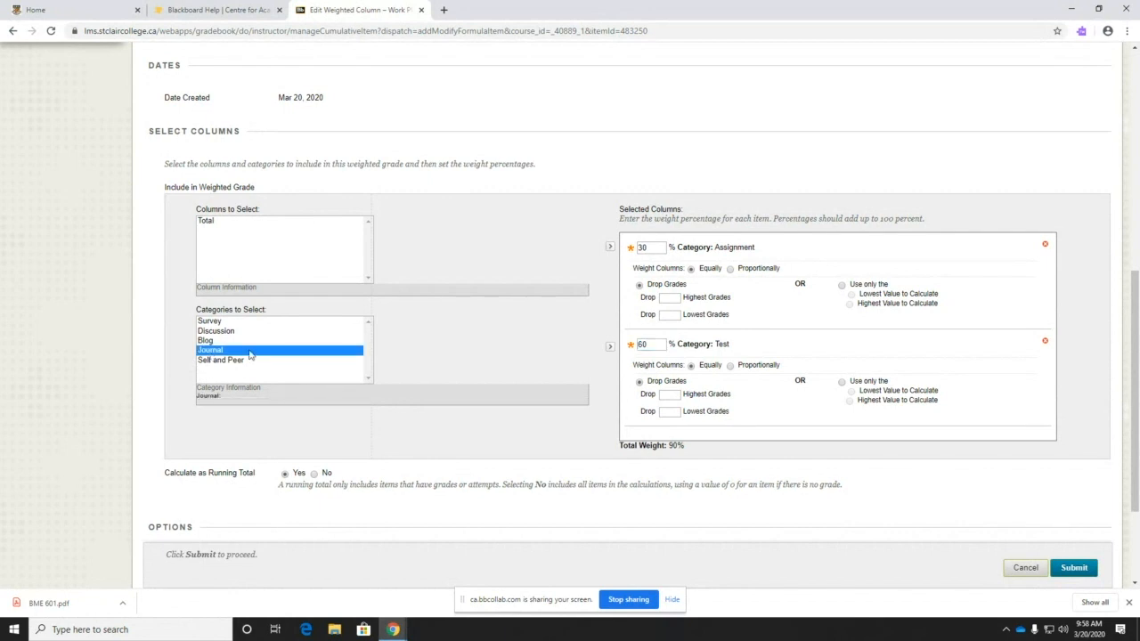
{"action": "left_click", "coordinate": [609, 347]}
{"action": "left_click", "coordinate": [651, 344]}
{"action": "type", "text": "10"}
{"action": "left_click", "coordinate": [784, 348]}
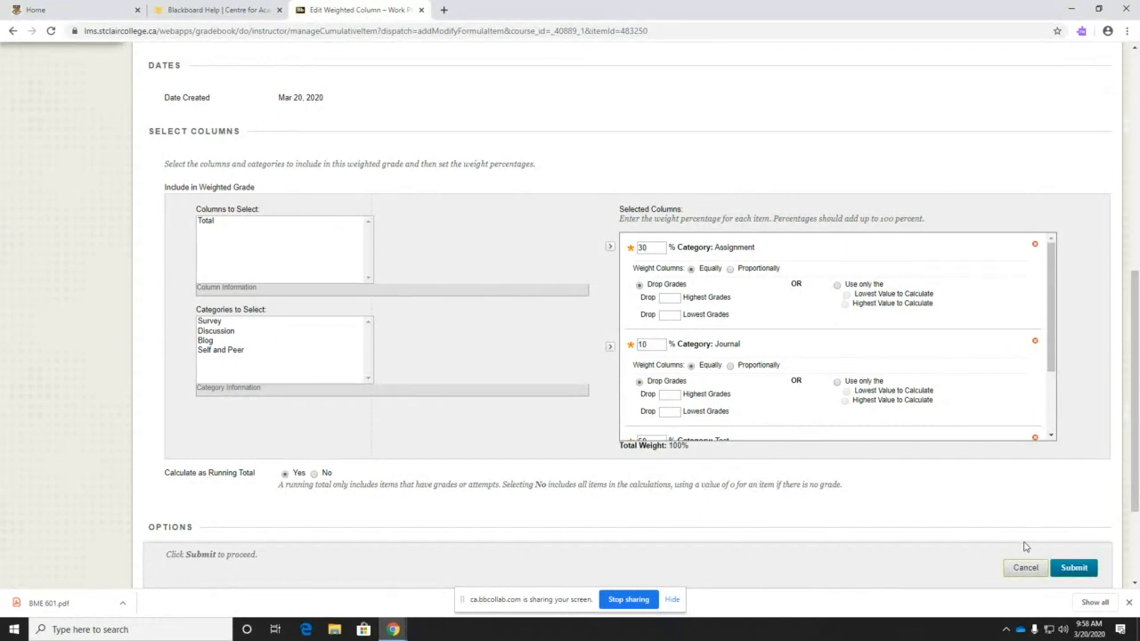
{"action": "left_click", "coordinate": [1073, 570]}
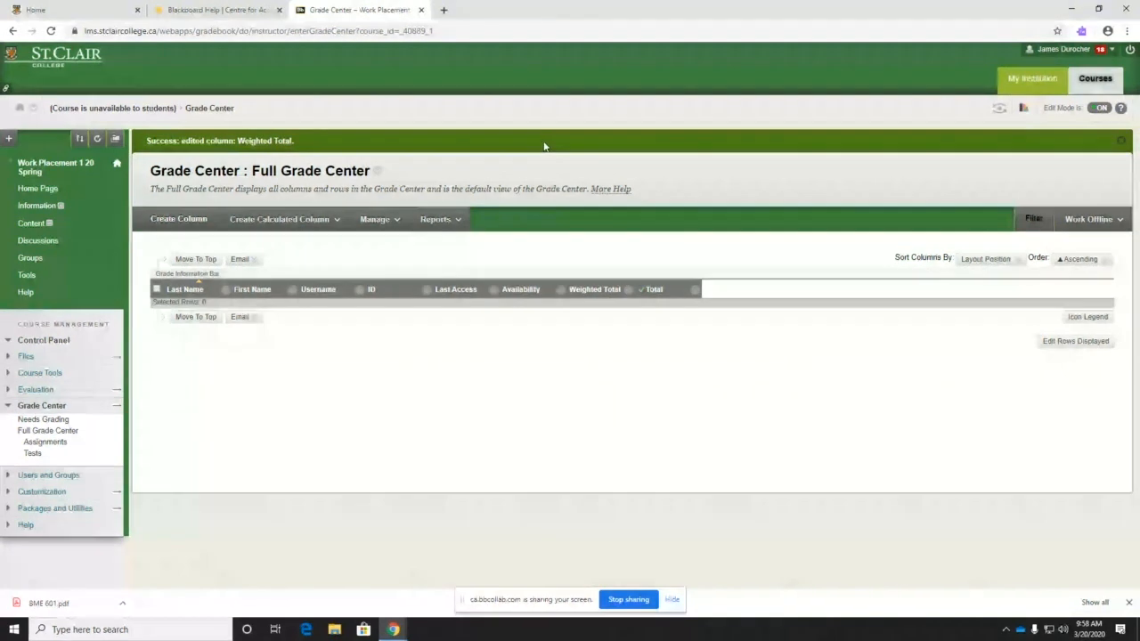
- Start a new weighted column and name it 'X-Ray Test'
{"action": "left_click", "coordinate": [297, 221]}
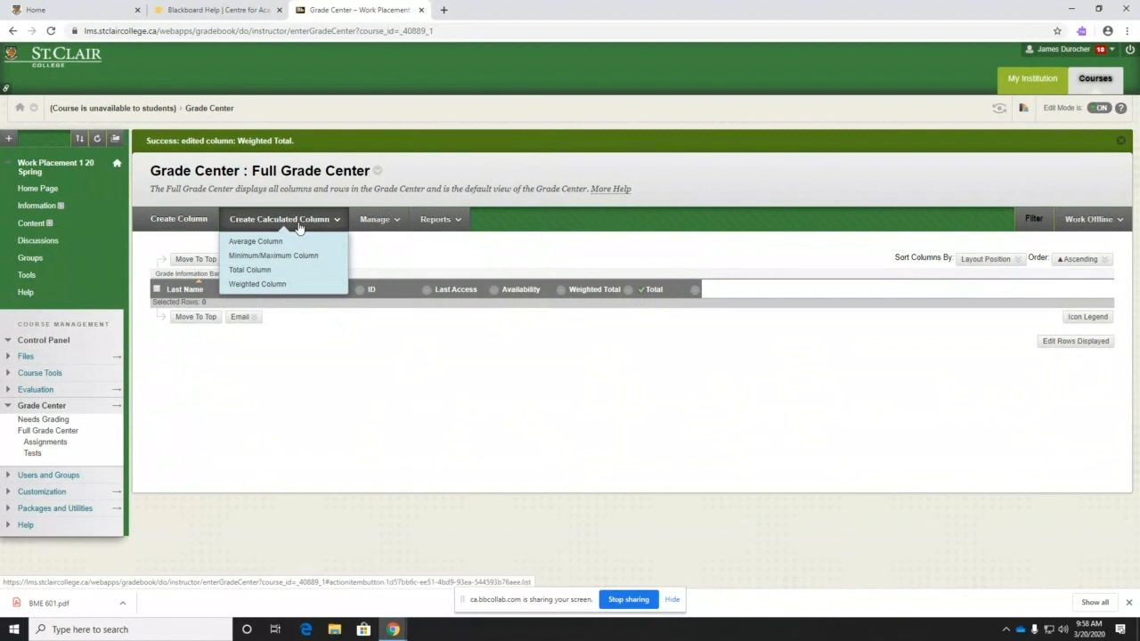
{"action": "left_click", "coordinate": [259, 285]}
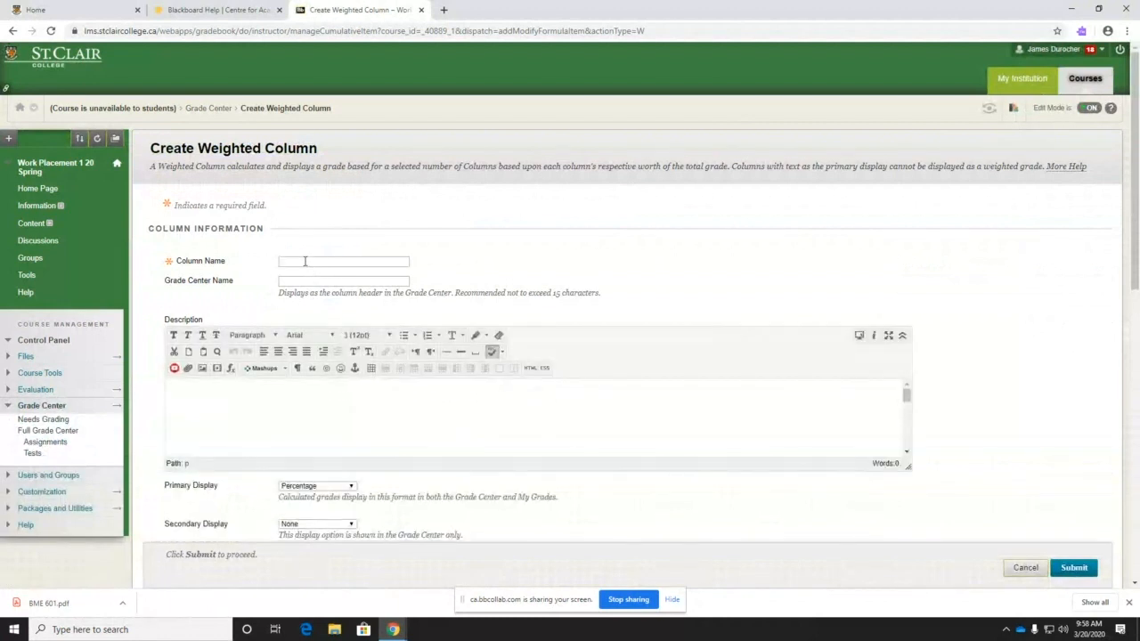
{"action": "left_click", "coordinate": [304, 261]}
{"action": "type", "text": "X-Ray Test"}
{"action": "scroll", "coordinate": [205, 409], "scroll_direction": "down", "scroll_amount": 3}
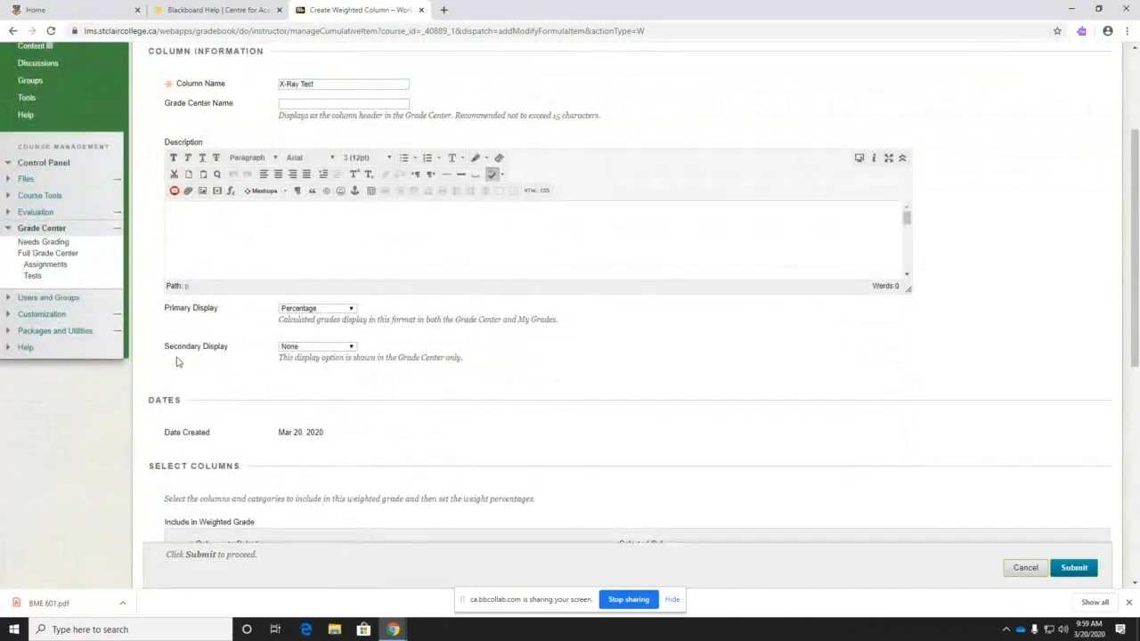
{"action": "scroll", "coordinate": [175, 360], "scroll_direction": "up", "scroll_amount": 1}
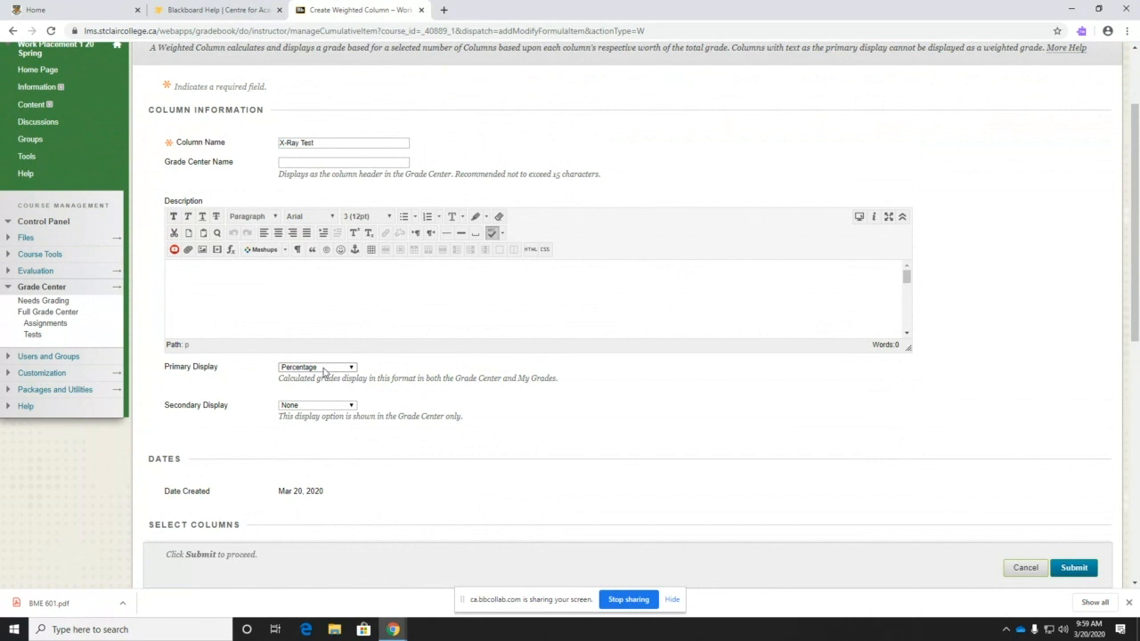
- Set the column's primary display to Score and secondary display to Percentage
{"action": "left_click", "coordinate": [353, 405]}
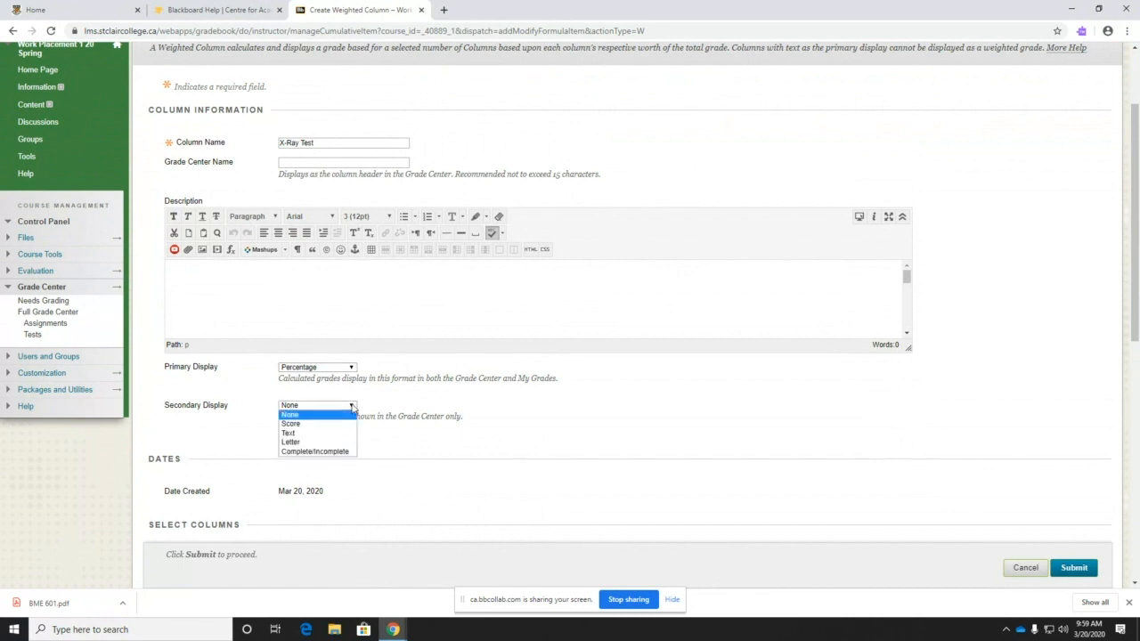
{"action": "left_click", "coordinate": [311, 424]}
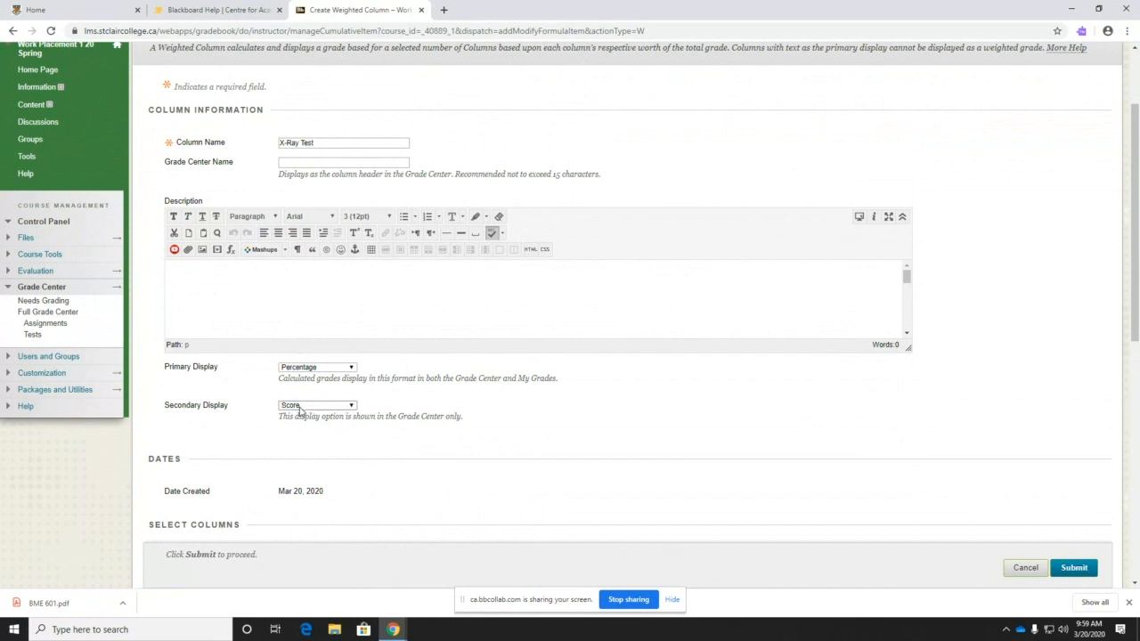
{"action": "left_click", "coordinate": [300, 406]}
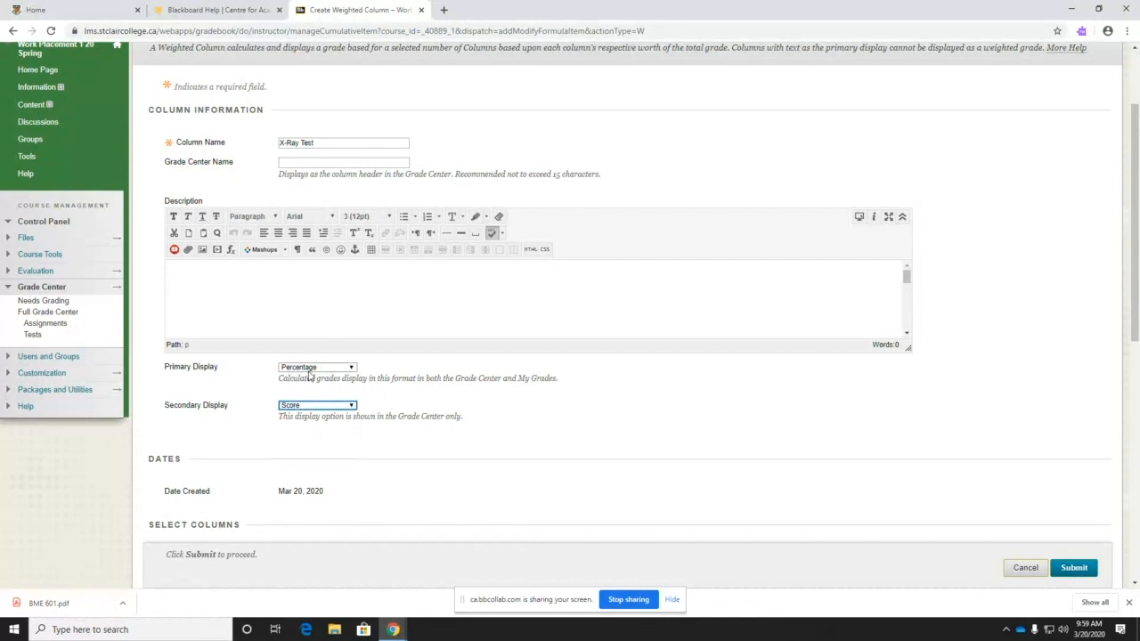
{"action": "left_click", "coordinate": [330, 369]}
{"action": "left_click", "coordinate": [314, 380]}
{"action": "left_click", "coordinate": [302, 407]}
- Add the Test category to X-Ray Test with a 20% weight and submit it
{"action": "scroll", "coordinate": [376, 463], "scroll_direction": "down", "scroll_amount": 3}
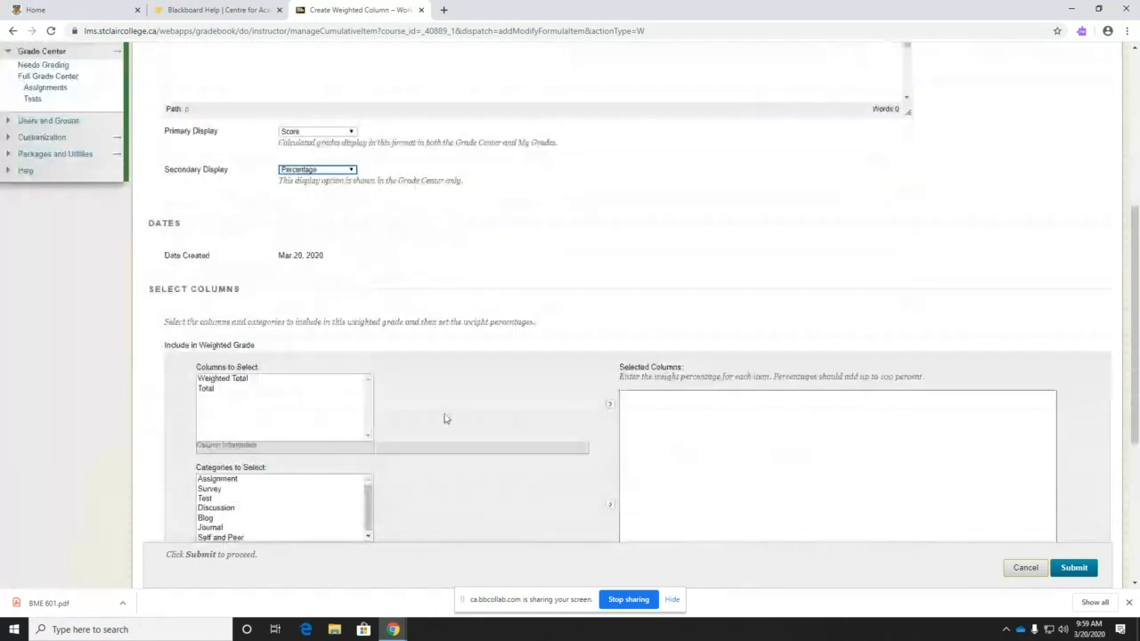
{"action": "scroll", "coordinate": [407, 409], "scroll_direction": "up", "scroll_amount": 3}
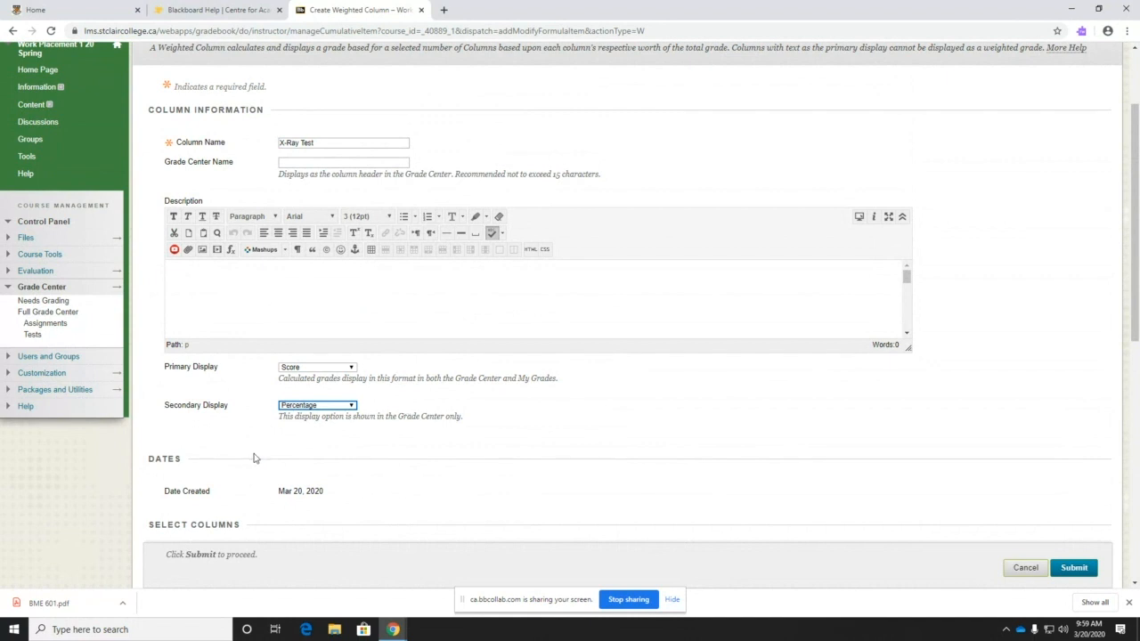
{"action": "scroll", "coordinate": [364, 441], "scroll_direction": "down", "scroll_amount": 3}
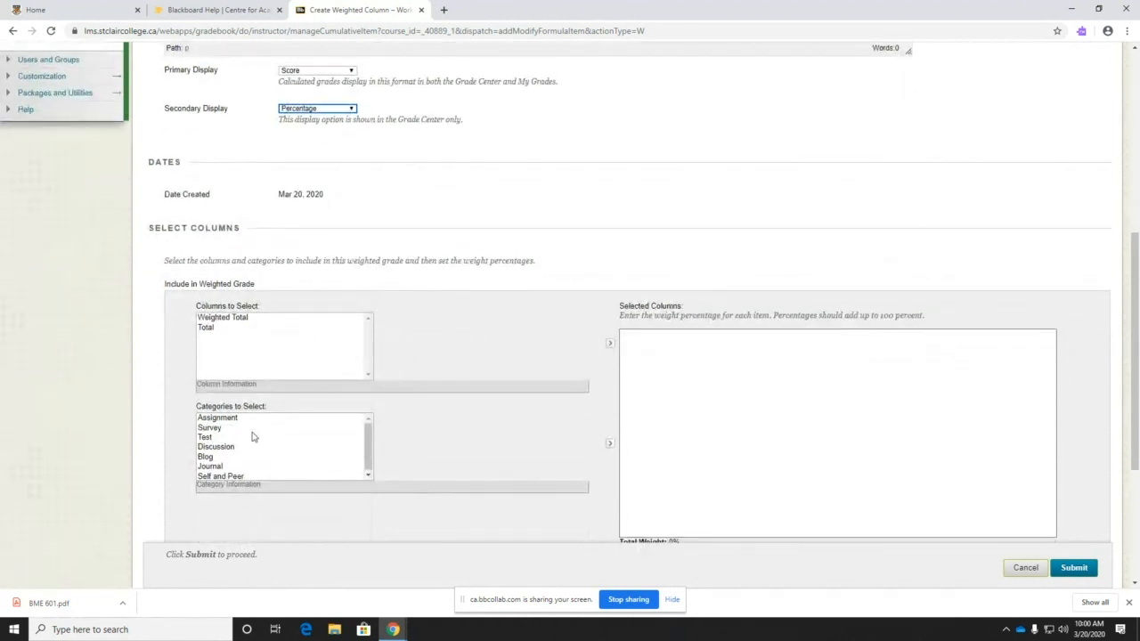
{"action": "left_click", "coordinate": [207, 438]}
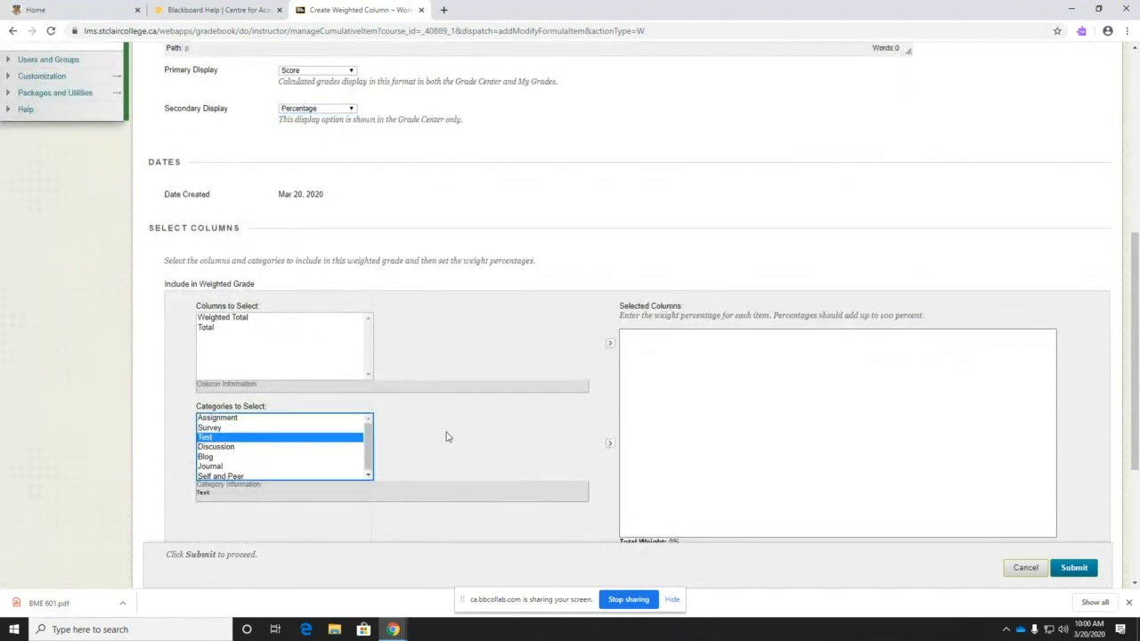
{"action": "left_click", "coordinate": [610, 444]}
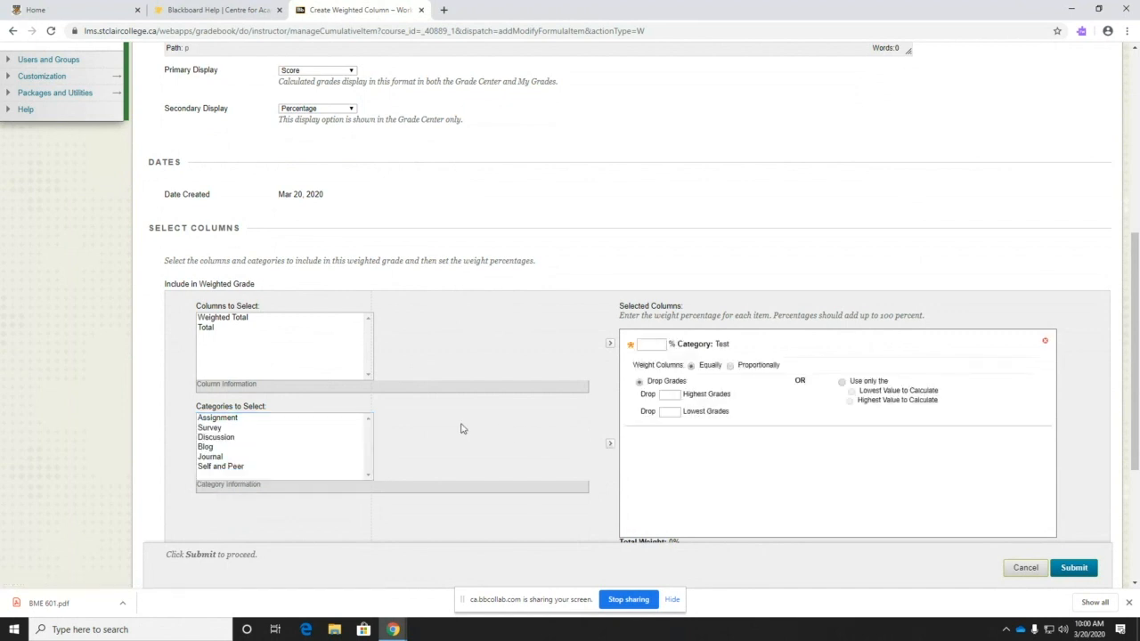
{"action": "scroll", "coordinate": [459, 429], "scroll_direction": "up", "scroll_amount": 3}
{"action": "scroll", "coordinate": [455, 431], "scroll_direction": "up", "scroll_amount": 2}
{"action": "scroll", "coordinate": [428, 415], "scroll_direction": "down", "scroll_amount": 2}
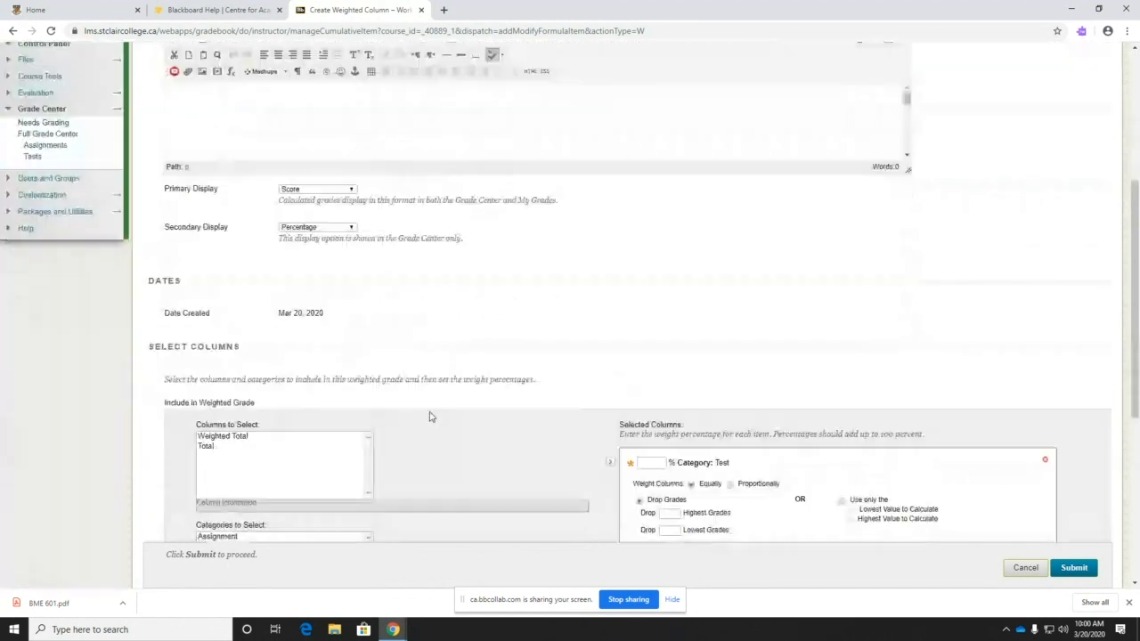
{"action": "scroll", "coordinate": [428, 415], "scroll_direction": "down", "scroll_amount": 1}
{"action": "left_click", "coordinate": [651, 403]}
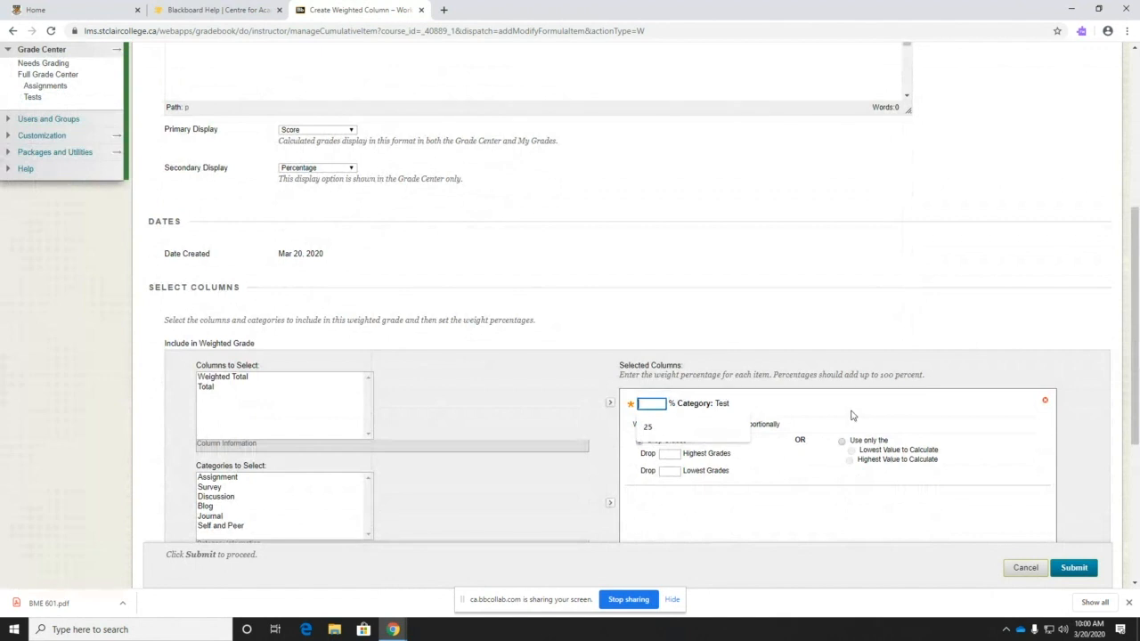
{"action": "type", "text": "20"}
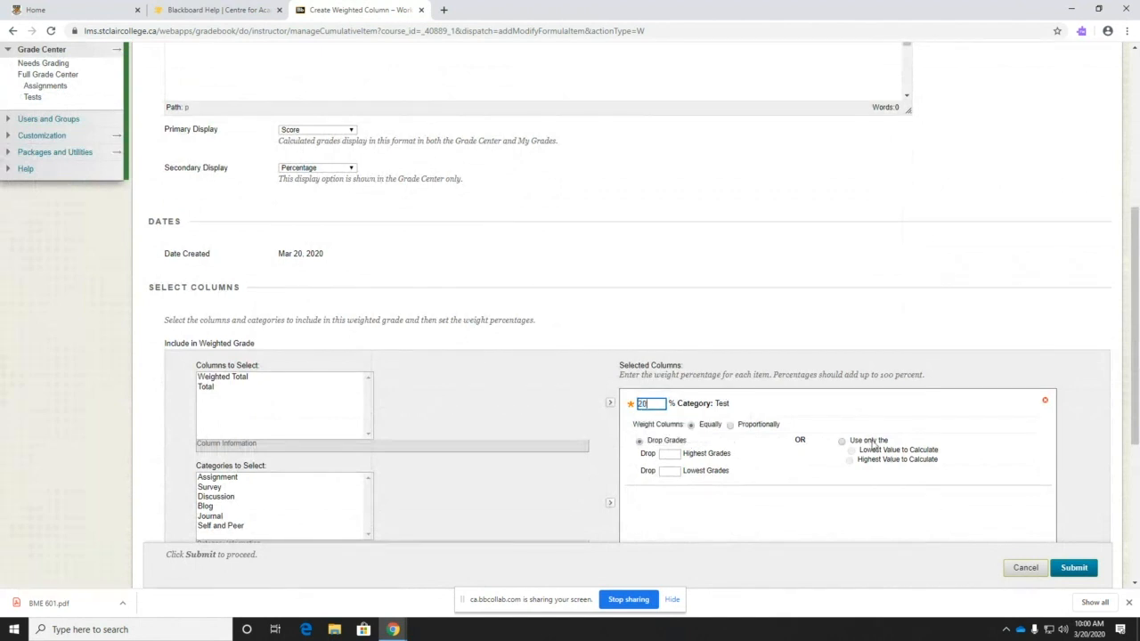
{"action": "left_click", "coordinate": [1080, 570]}
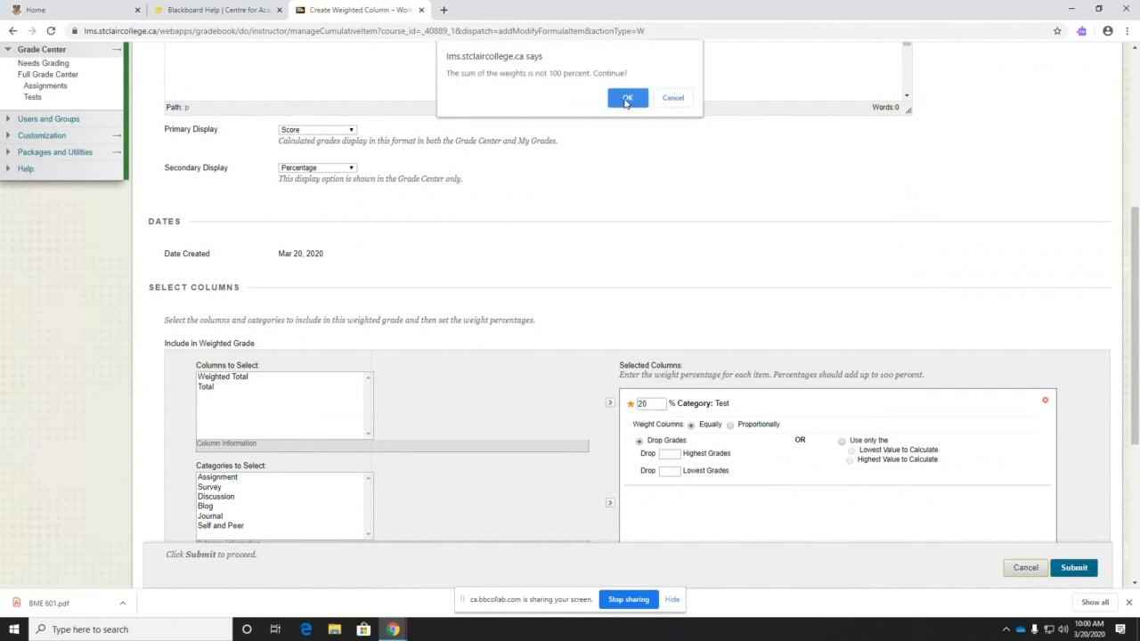
- Accept the not-100% warning, then reopen the X-Ray Test column for editing
{"action": "left_click", "coordinate": [624, 99]}
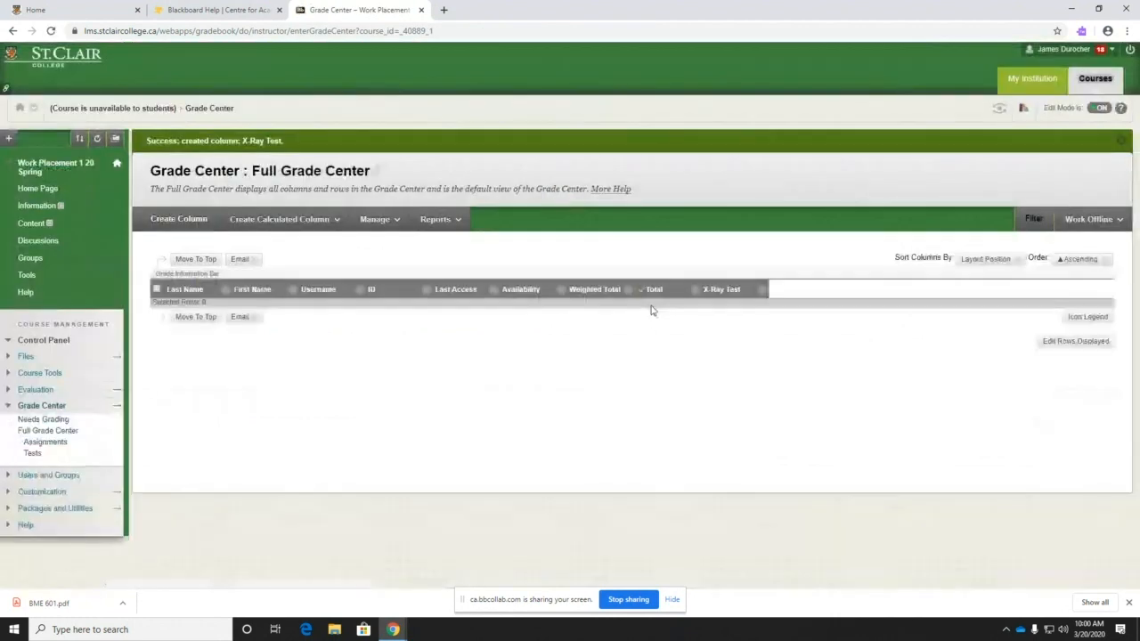
{"action": "left_click", "coordinate": [761, 289]}
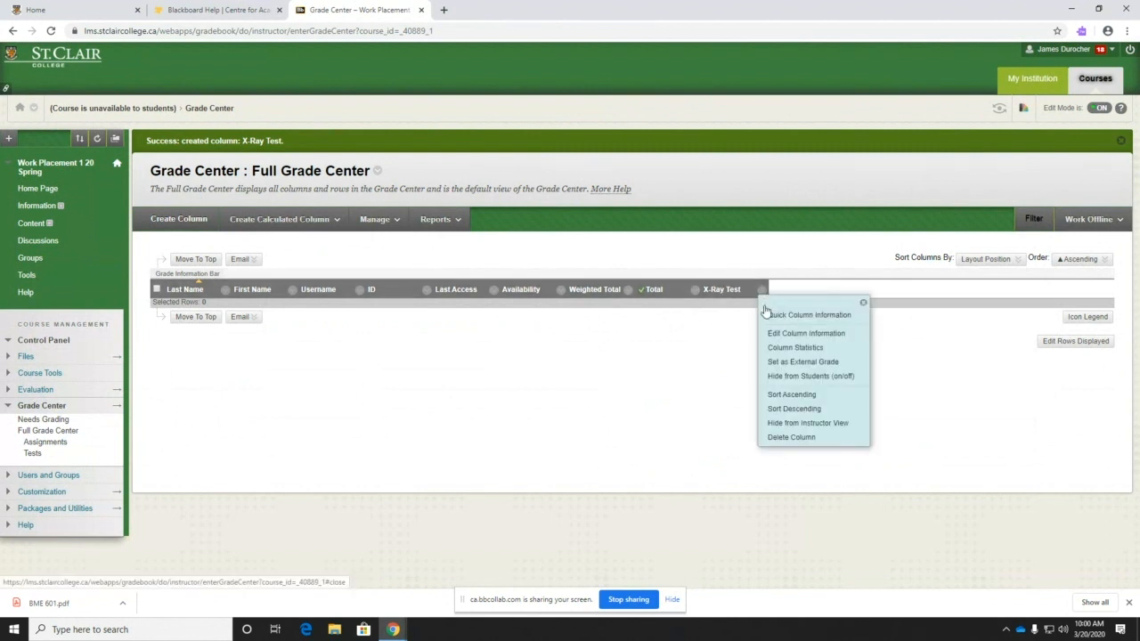
{"action": "left_click", "coordinate": [781, 335]}
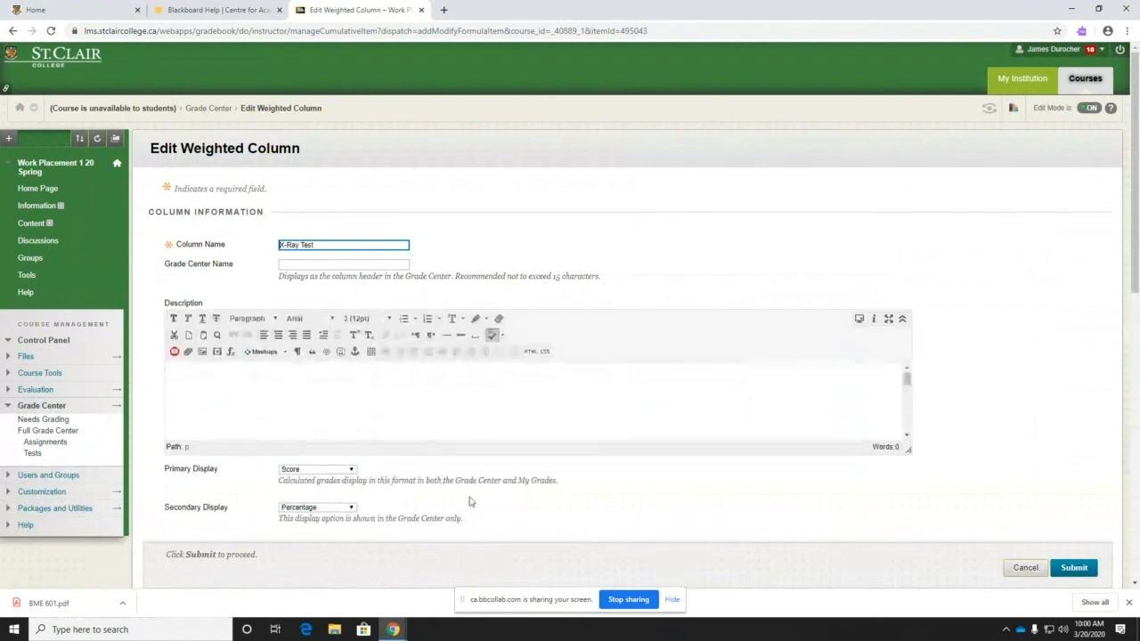
{"action": "scroll", "coordinate": [418, 401], "scroll_direction": "down", "scroll_amount": 3}
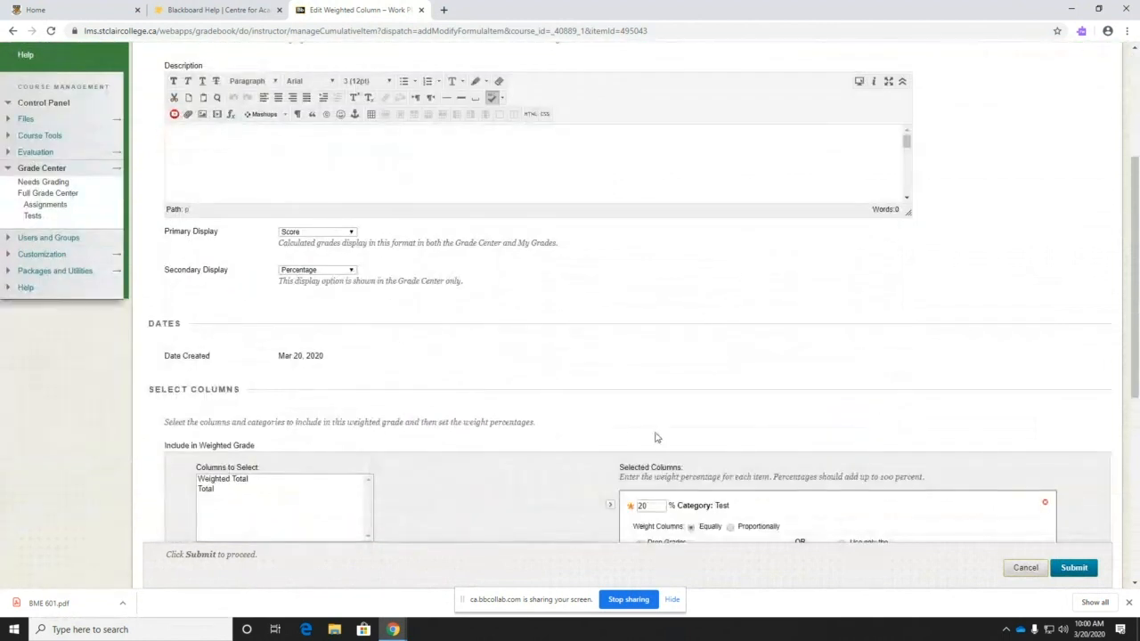
{"action": "scroll", "coordinate": [654, 437], "scroll_direction": "down", "scroll_amount": 2}
{"action": "scroll", "coordinate": [583, 442], "scroll_direction": "down", "scroll_amount": 3}
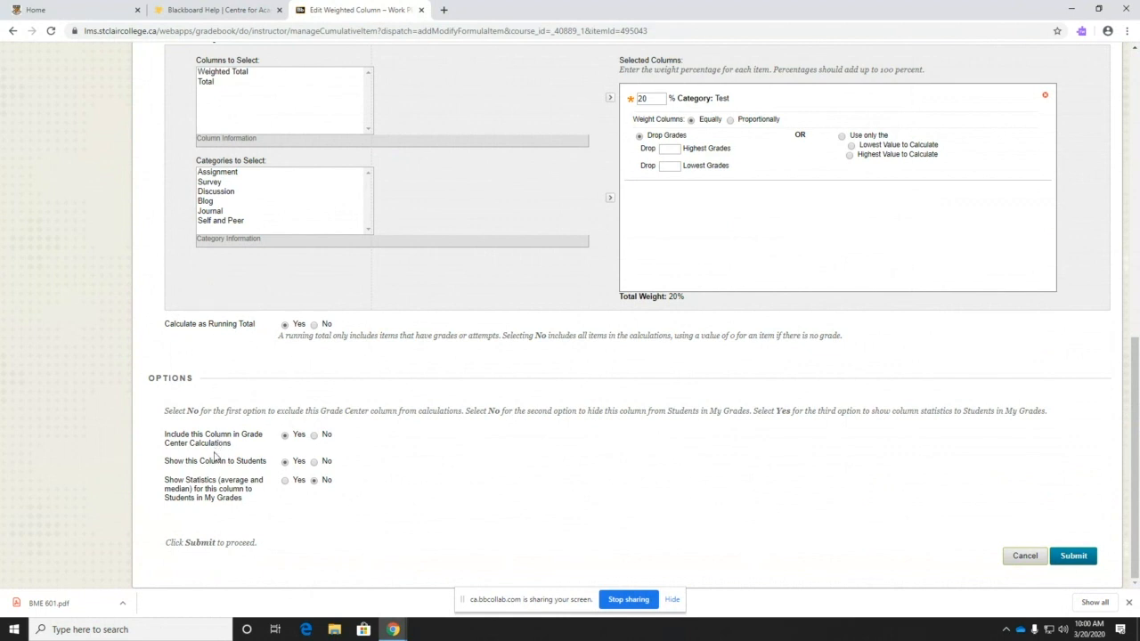
- Hide X-Ray Test from students, show its statistics, and save despite weights under 100%
{"action": "left_click", "coordinate": [315, 461]}
{"action": "left_click", "coordinate": [313, 463]}
{"action": "left_click", "coordinate": [313, 463]}
{"action": "left_click", "coordinate": [285, 481]}
{"action": "left_click", "coordinate": [1075, 557]}
{"action": "left_click", "coordinate": [628, 98]}
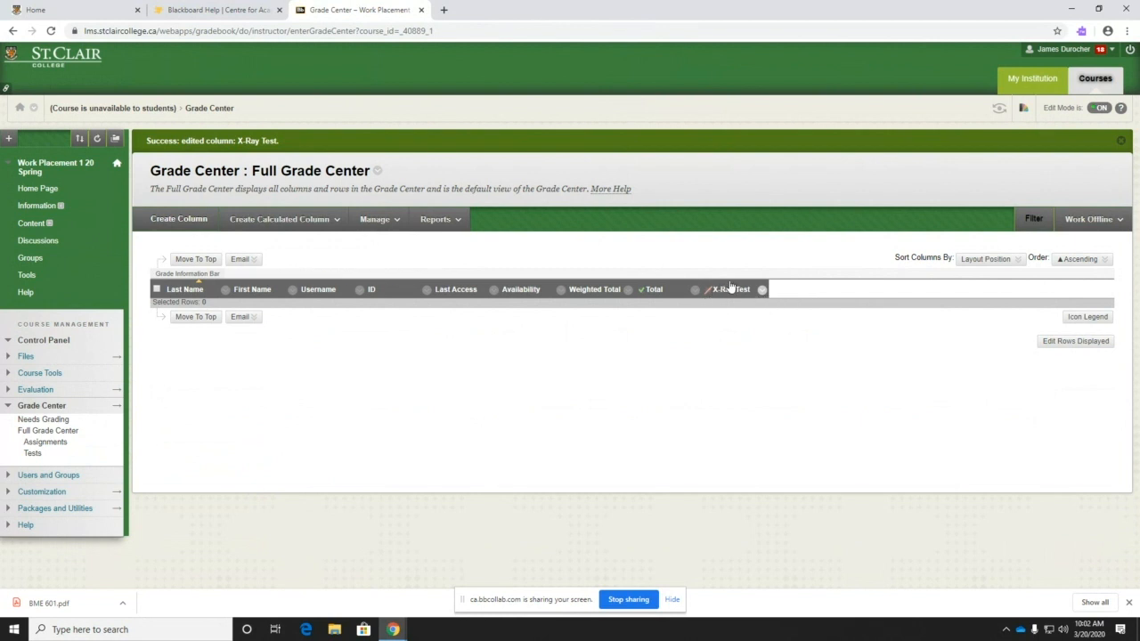
- Toggle Hide from Students on the Weighted Total column in the Full Grade Center
{"action": "left_click", "coordinate": [628, 292]}
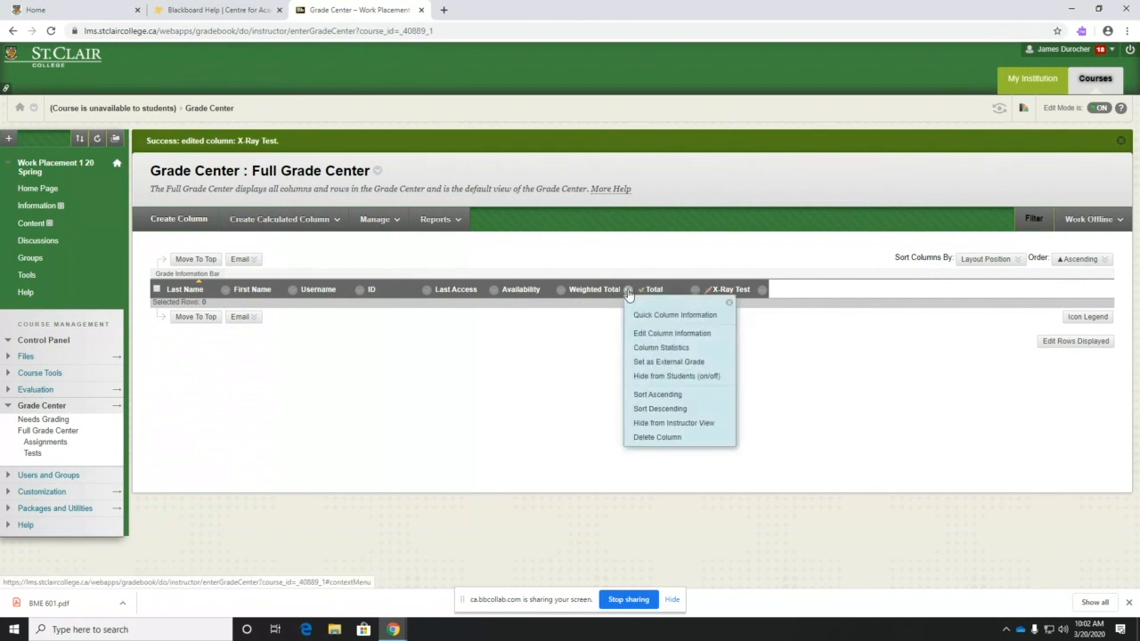
{"action": "left_click", "coordinate": [647, 378]}
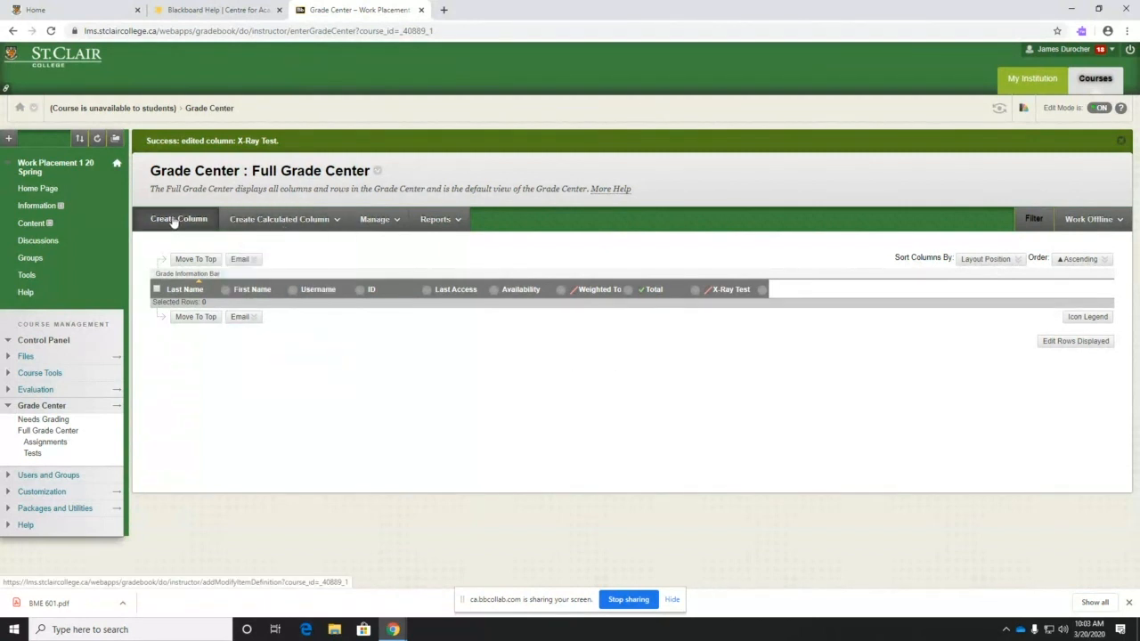
- Start a new grade column and set its secondary display to Percentage
{"action": "mouse_move", "coordinate": [298, 223]}
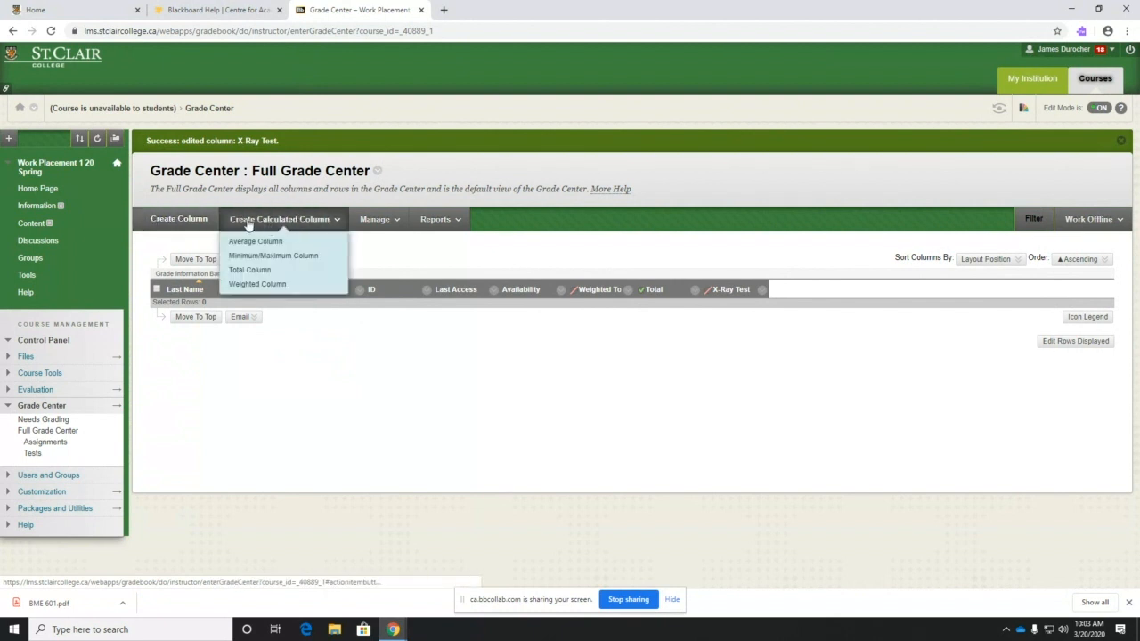
{"action": "left_click", "coordinate": [194, 219]}
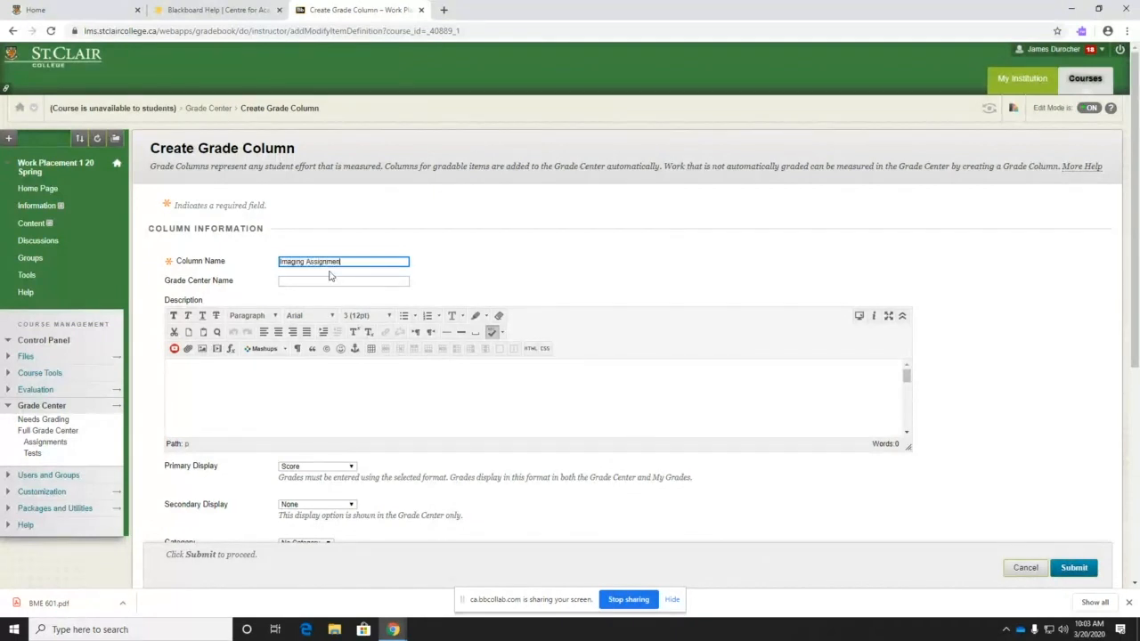
{"action": "scroll", "coordinate": [196, 501], "scroll_direction": "down", "scroll_amount": 3}
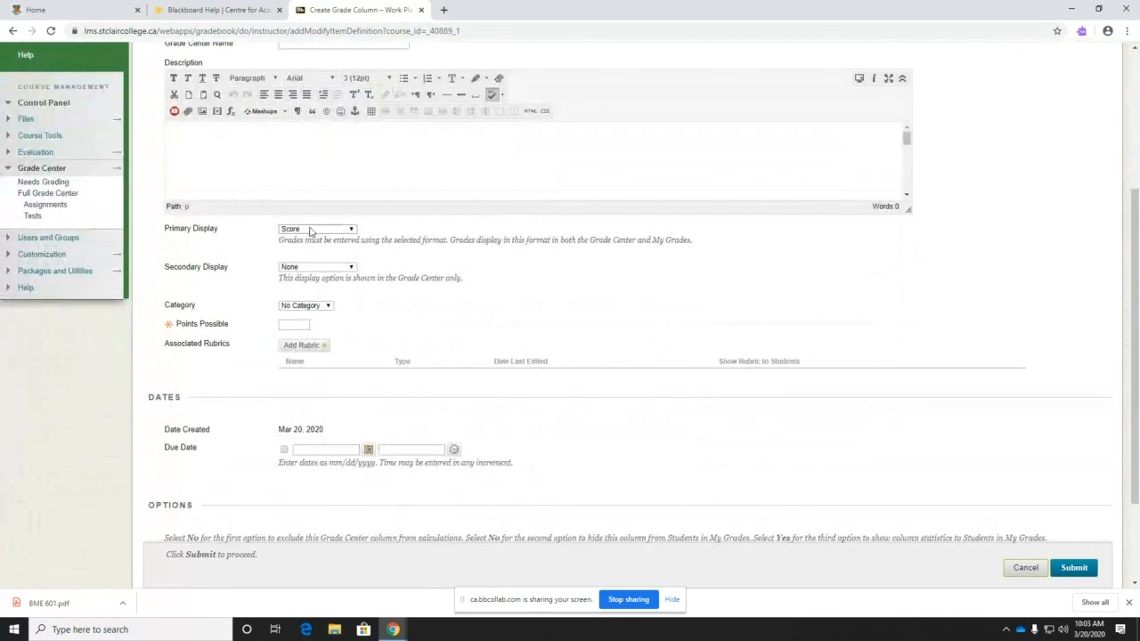
{"action": "left_click", "coordinate": [304, 267]}
{"action": "left_click", "coordinate": [303, 286]}
{"action": "left_click", "coordinate": [319, 274]}
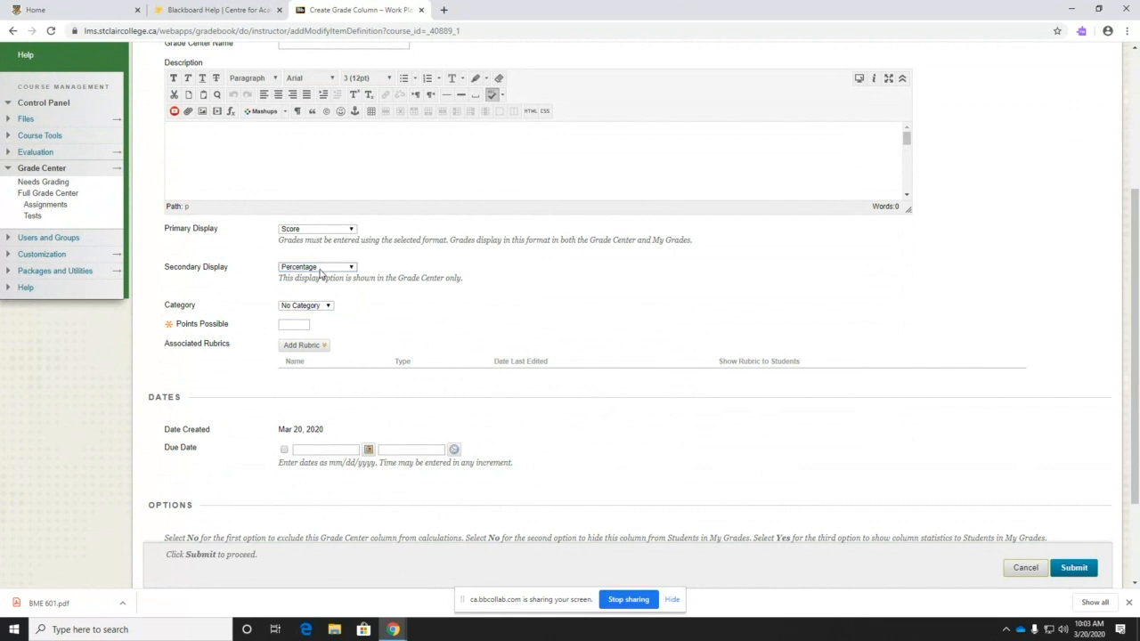
{"action": "left_click", "coordinate": [296, 267]}
- Give the column 10 points possible and file it under the Assignment category
{"action": "left_click", "coordinate": [292, 324]}
{"action": "left_click", "coordinate": [325, 307]}
{"action": "left_click", "coordinate": [314, 325]}
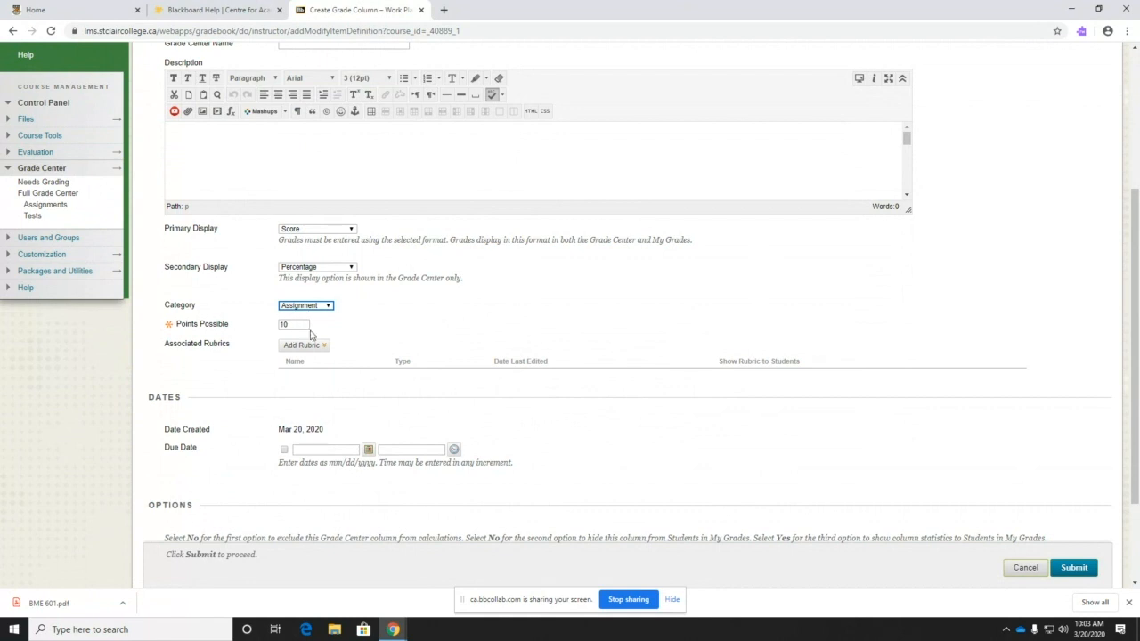
- Set the column's Show to Students to No and Show Statistics to Yes
{"action": "scroll", "coordinate": [359, 333], "scroll_direction": "down", "scroll_amount": 3}
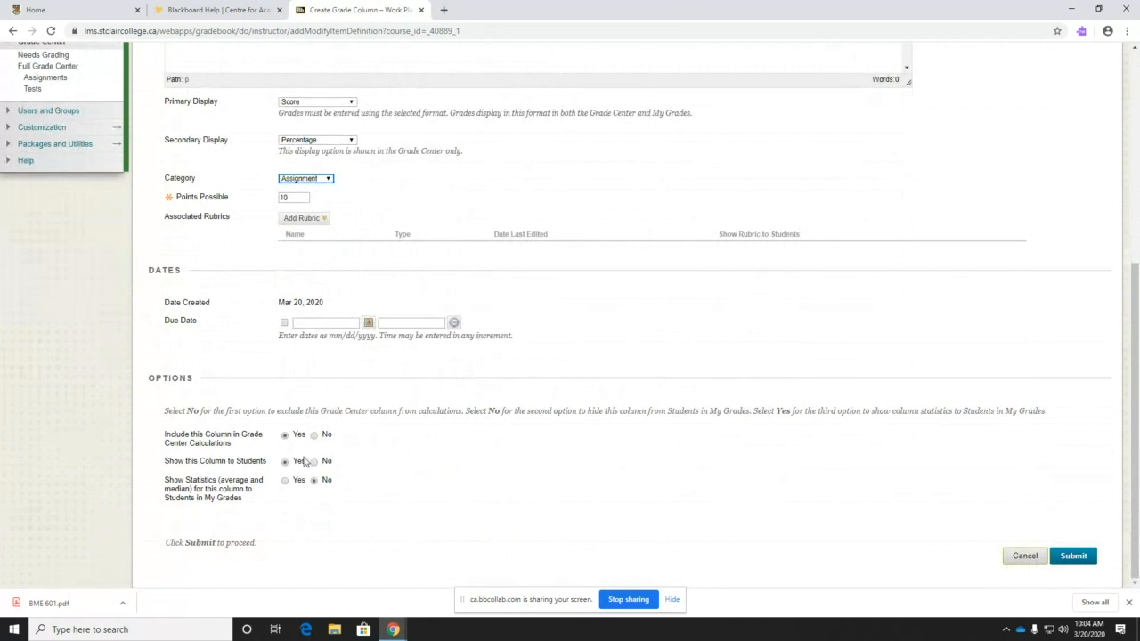
{"action": "left_click", "coordinate": [314, 462]}
{"action": "left_click", "coordinate": [285, 481]}
- Set the due date to 03/27/2020 at End of Day (11:59 PM) and submit the column
{"action": "left_click", "coordinate": [284, 322]}
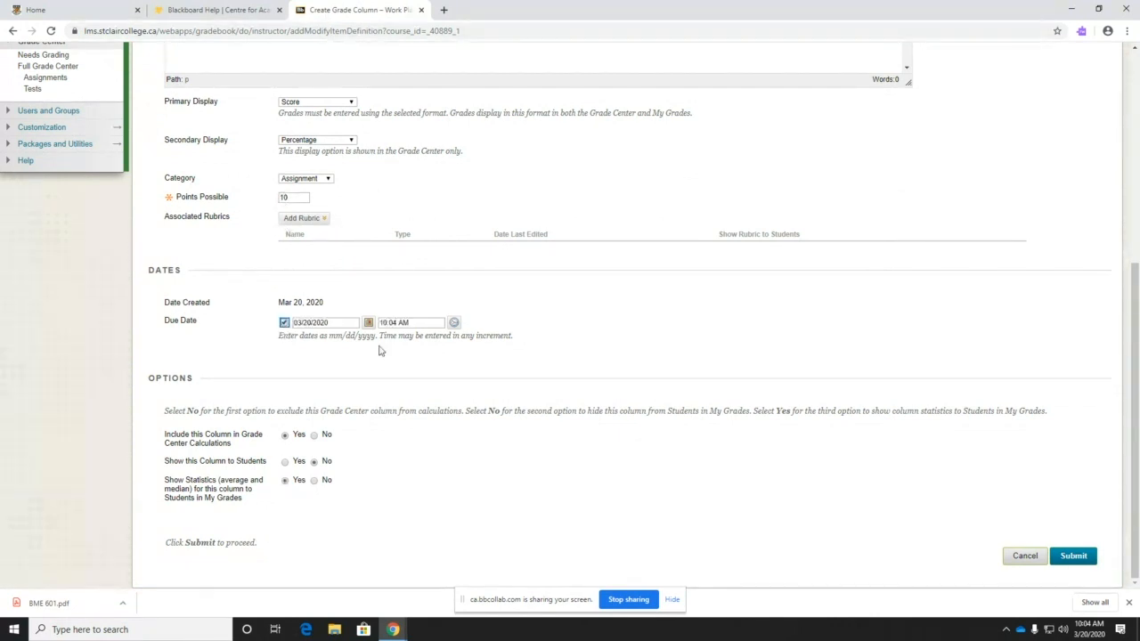
{"action": "left_click", "coordinate": [368, 322]}
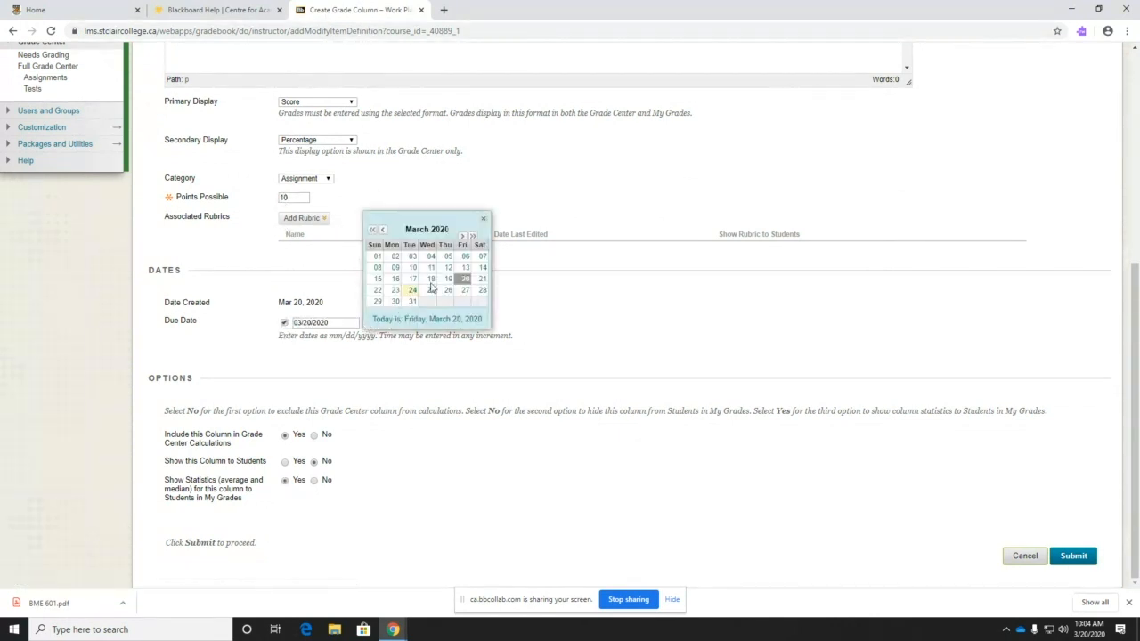
{"action": "left_click", "coordinate": [463, 292]}
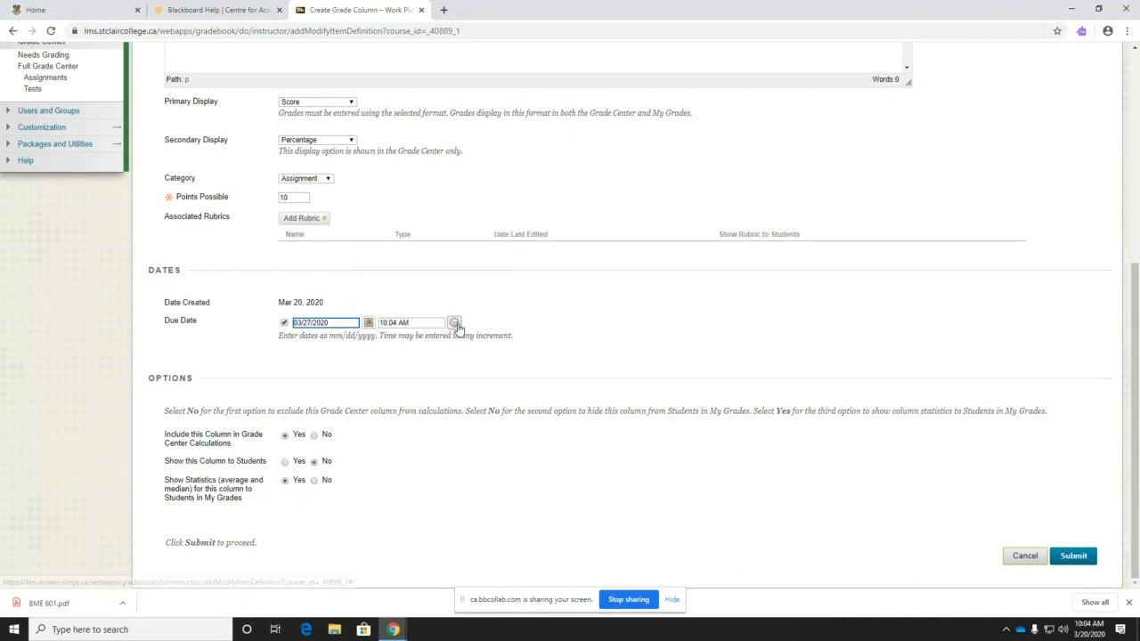
{"action": "left_click", "coordinate": [453, 324]}
{"action": "left_click_drag", "start_coordinate": [509, 236], "coordinate": [516, 338]}
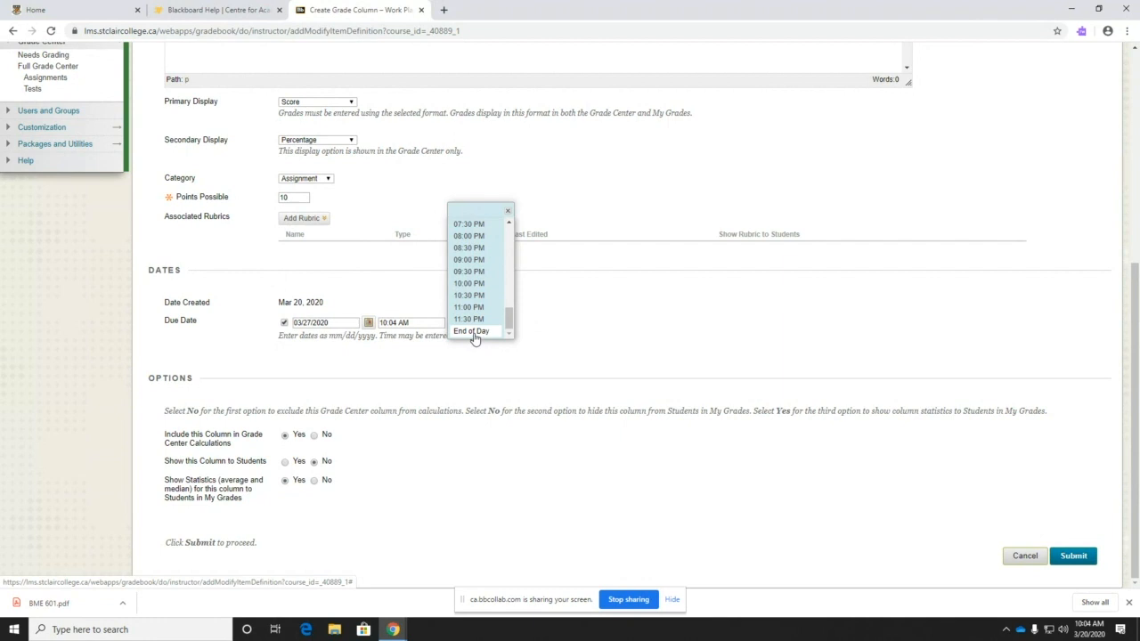
{"action": "left_click_drag", "start_coordinate": [508, 318], "coordinate": [509, 230]}
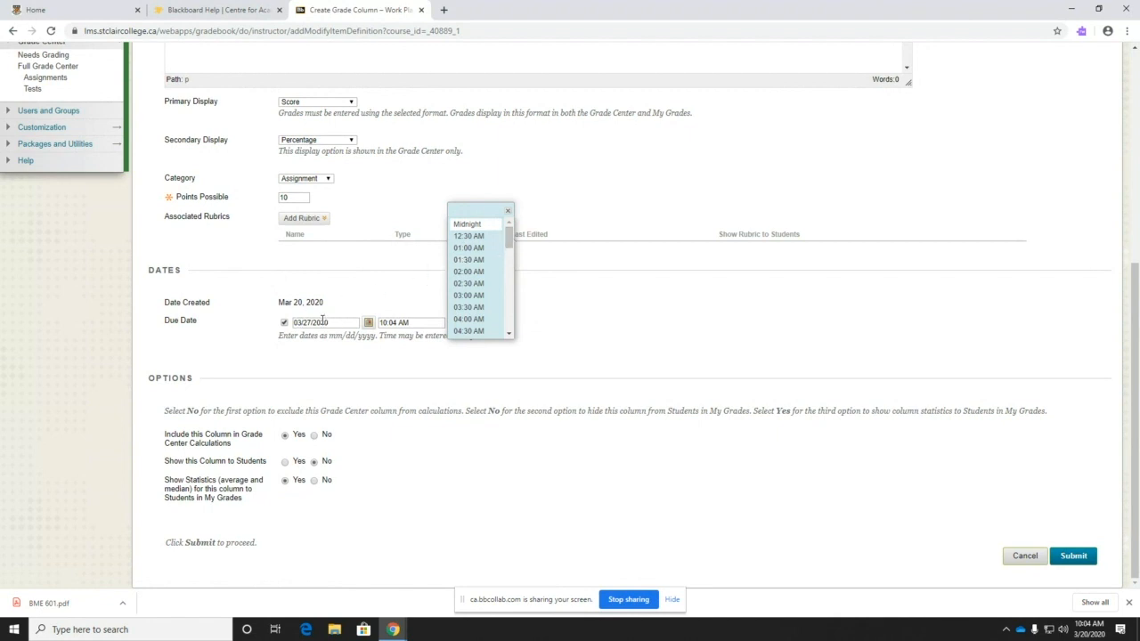
{"action": "left_click_drag", "start_coordinate": [509, 235], "coordinate": [508, 320]}
{"action": "left_click", "coordinate": [463, 332]}
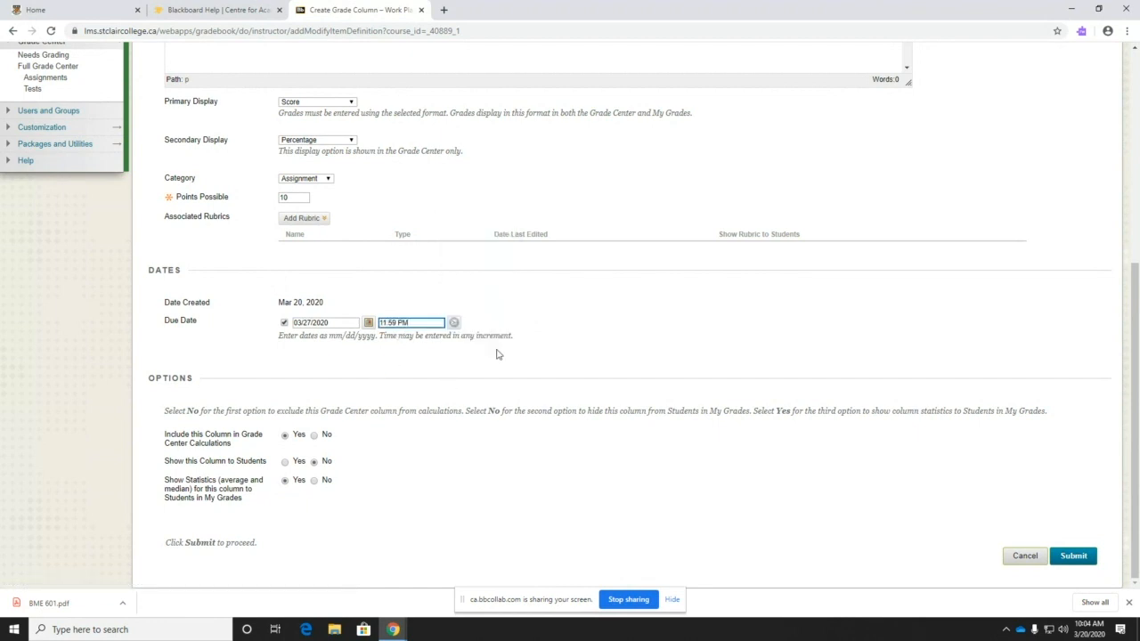
{"action": "left_click", "coordinate": [1074, 557]}
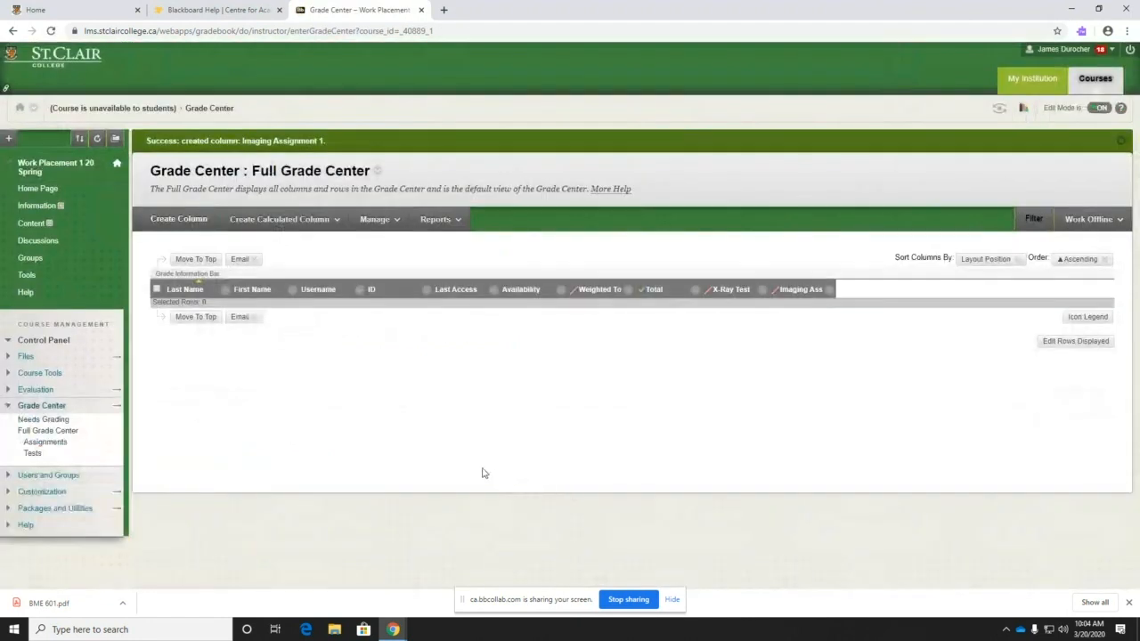
- Open Edit Column Information for the Weighted Total column
{"action": "left_click", "coordinate": [829, 290]}
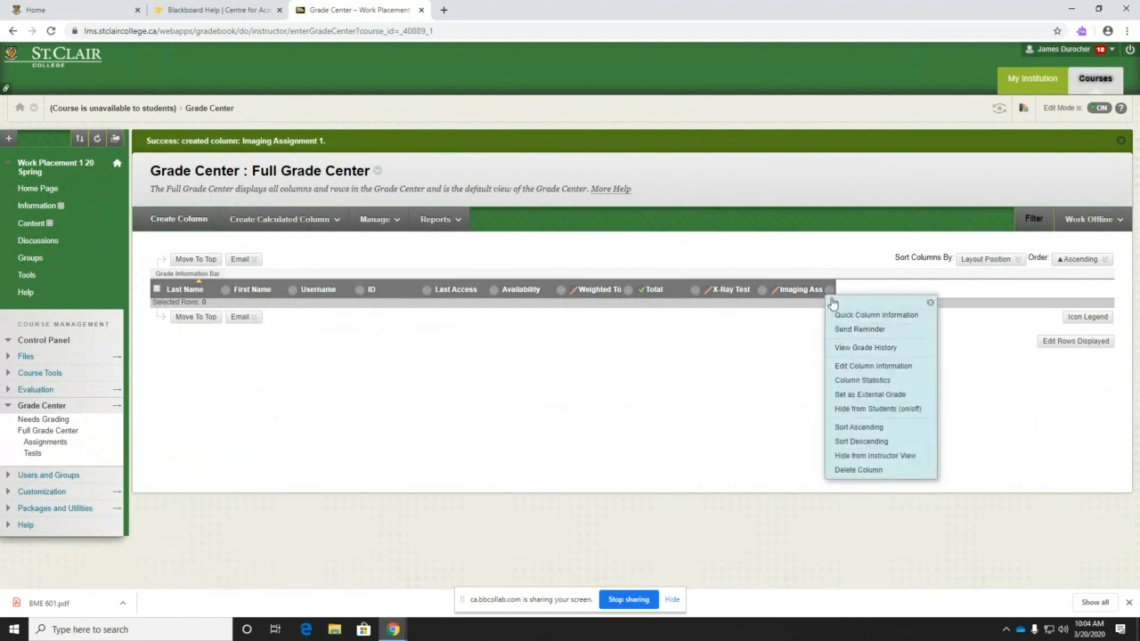
{"action": "left_click", "coordinate": [797, 350]}
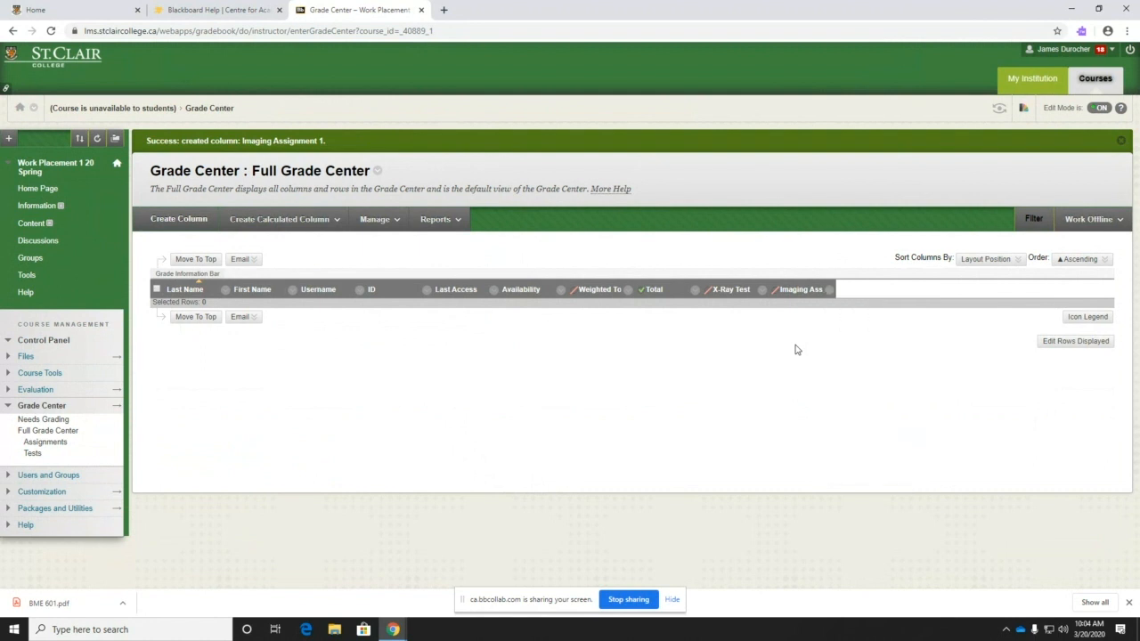
{"action": "left_click", "coordinate": [628, 290]}
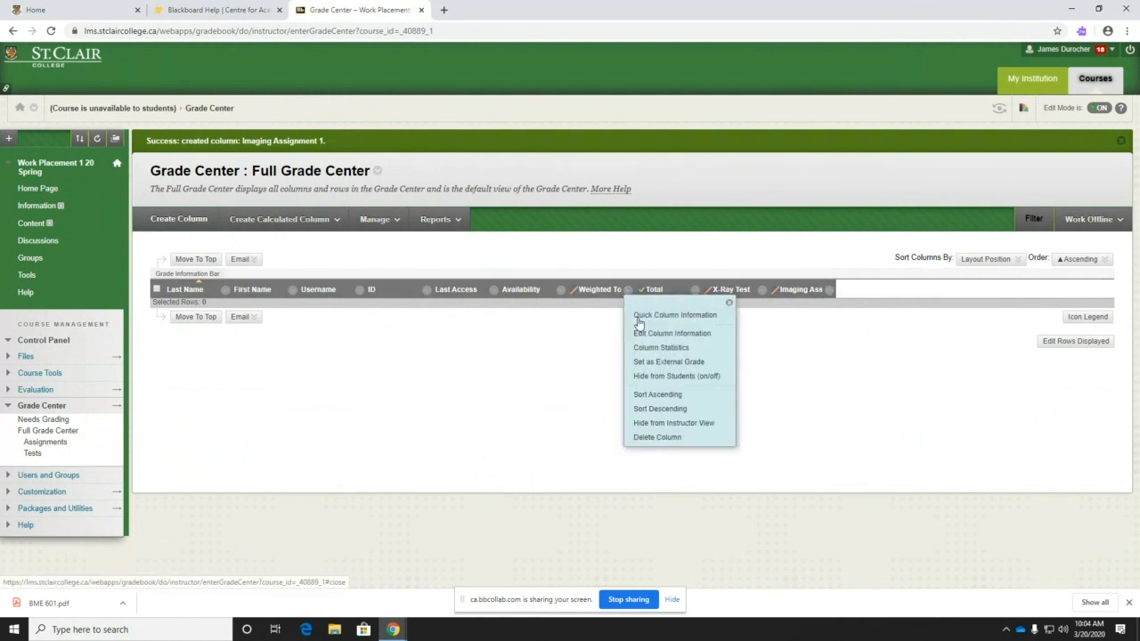
{"action": "left_click", "coordinate": [652, 333]}
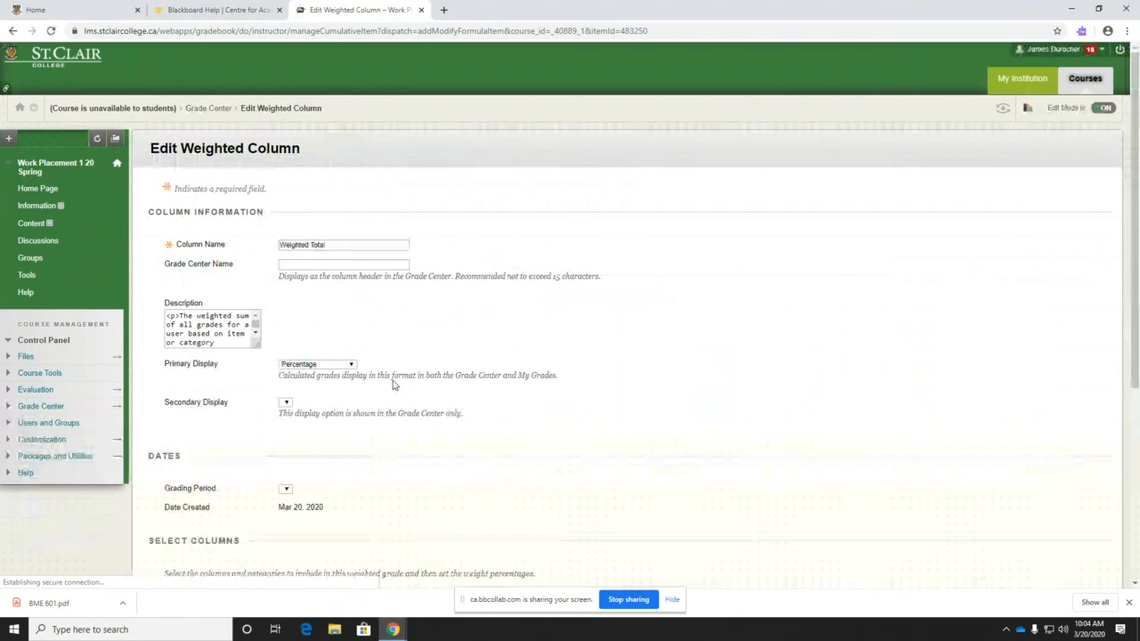
- Select X-Ray Test and remove the Assignment, Test and Journal categories from the weighting
{"action": "scroll", "coordinate": [374, 400], "scroll_direction": "down", "scroll_amount": 4}
{"action": "left_click", "coordinate": [220, 372]}
{"action": "left_click", "coordinate": [252, 381]}
{"action": "left_click", "coordinate": [212, 370]}
{"action": "left_click", "coordinate": [212, 378]}
{"action": "left_click", "coordinate": [211, 372]}
{"action": "left_click", "coordinate": [212, 379]}
{"action": "left_click", "coordinate": [212, 371]}
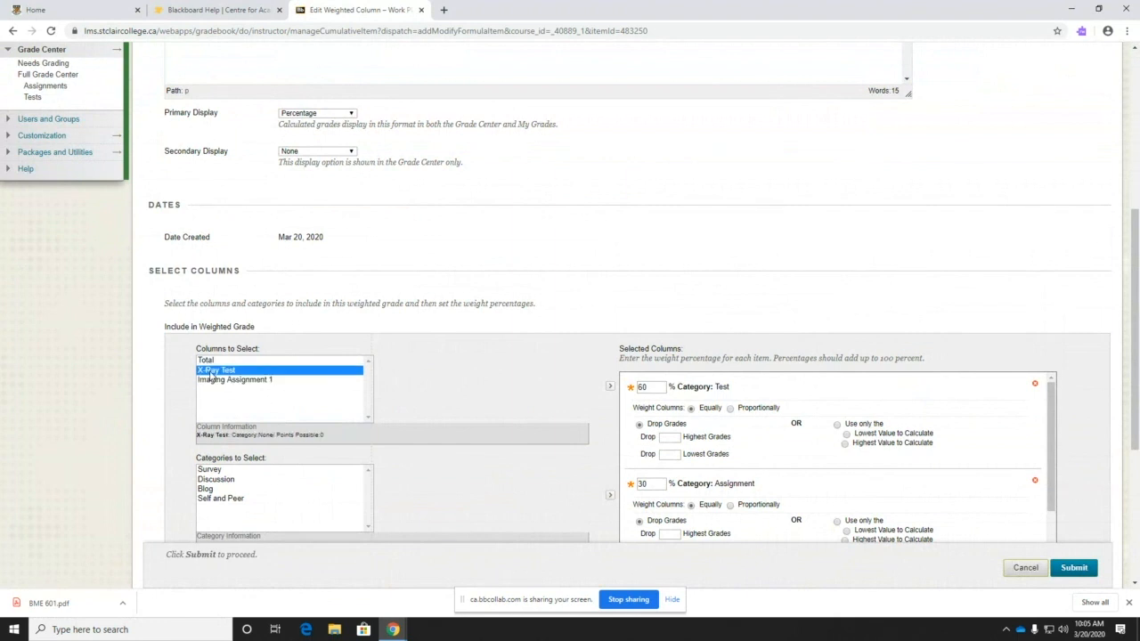
{"action": "scroll", "coordinate": [564, 472], "scroll_direction": "down", "scroll_amount": 2}
{"action": "left_click", "coordinate": [786, 300]}
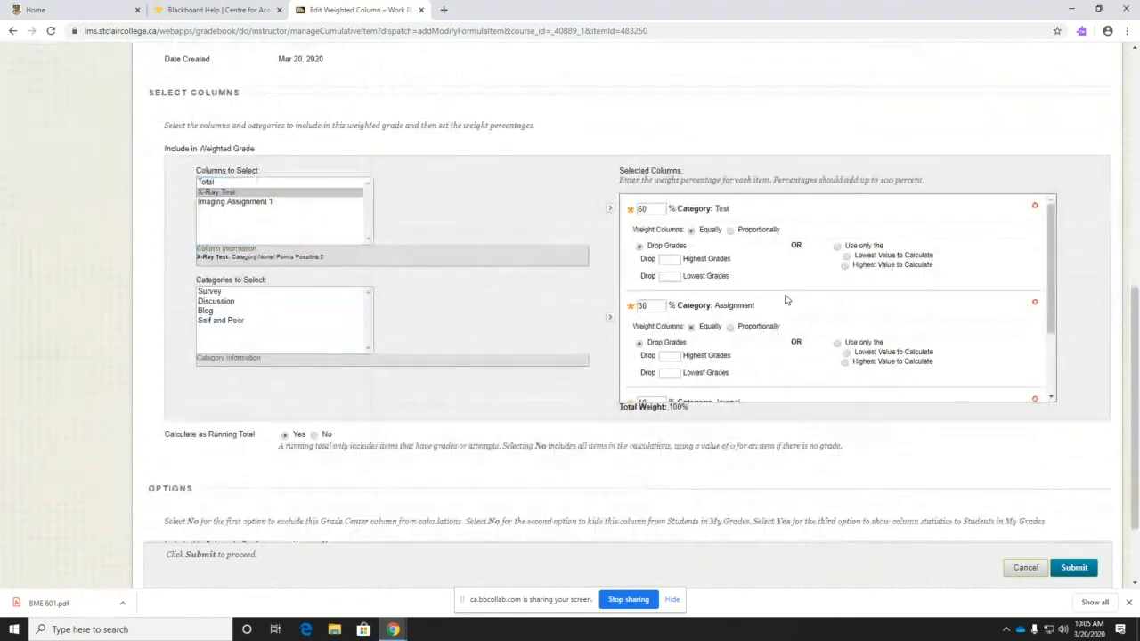
{"action": "left_click", "coordinate": [1035, 303]}
{"action": "left_click", "coordinate": [1044, 206]}
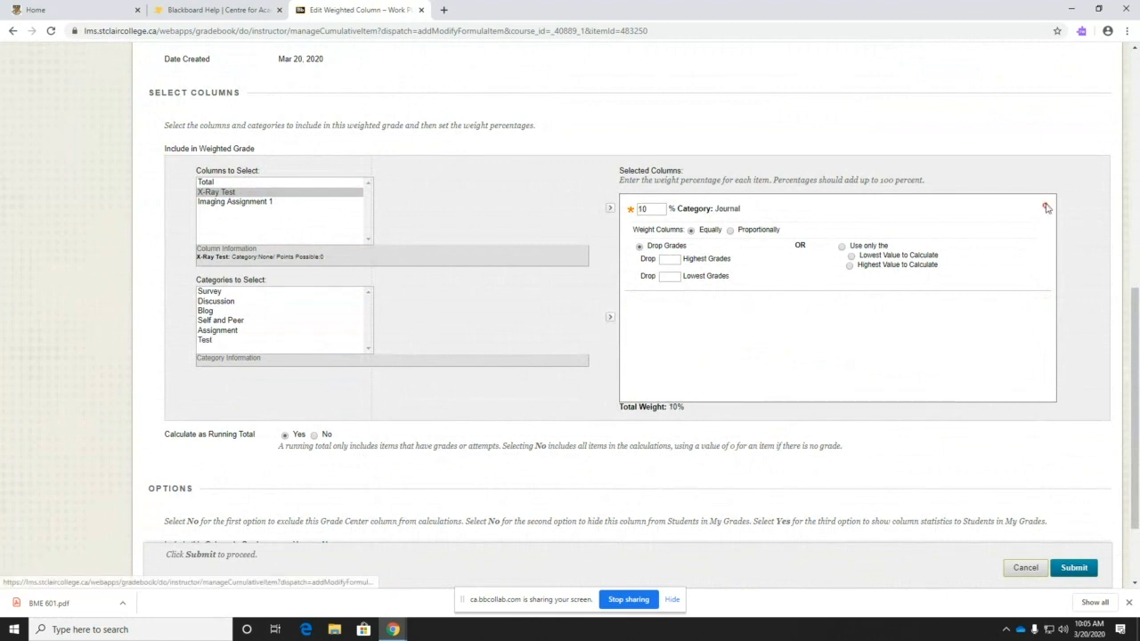
{"action": "left_click", "coordinate": [1044, 205]}
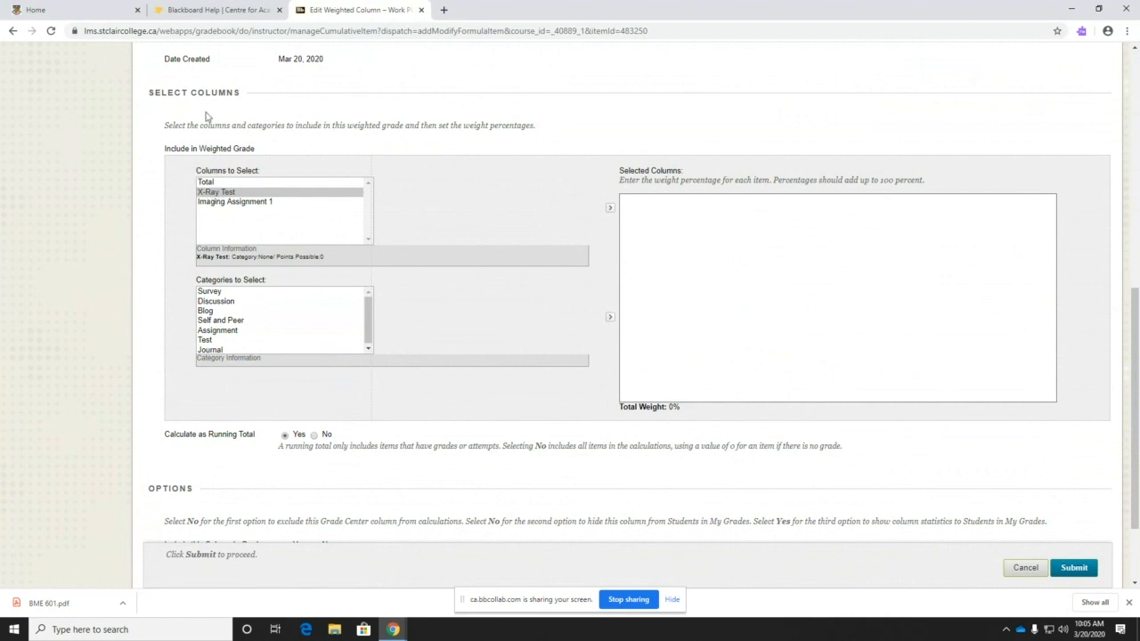
- Add X-Ray Test and Imaging Assignment 1 with trial weights 25 and 15, then cancel without saving
{"action": "left_click", "coordinate": [256, 203], "text": "ctrl"}
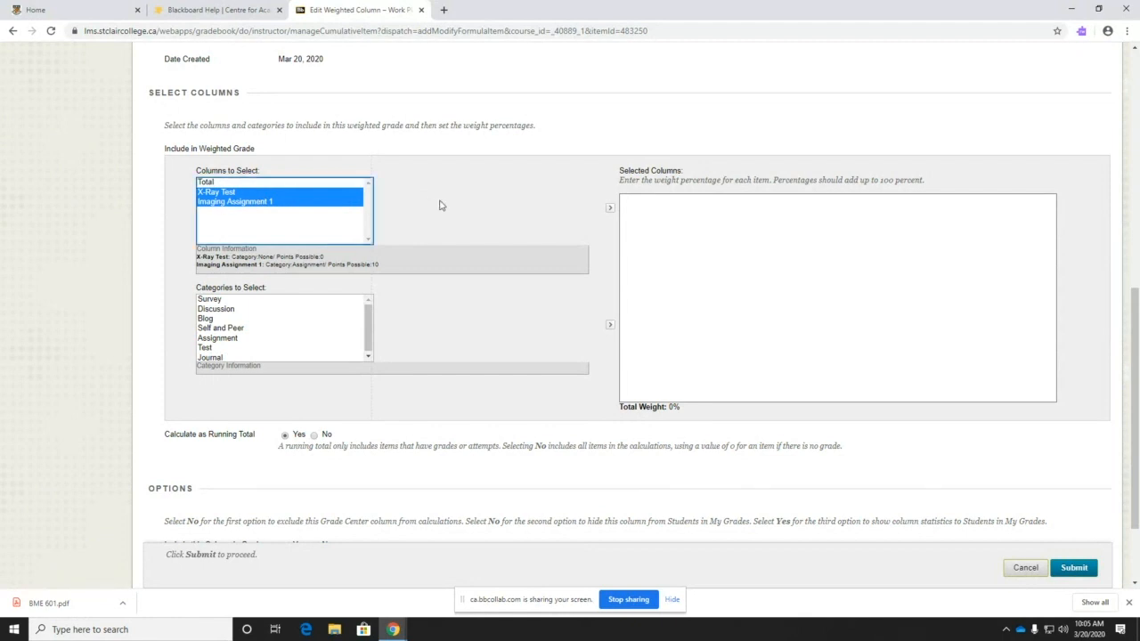
{"action": "left_click", "coordinate": [610, 208]}
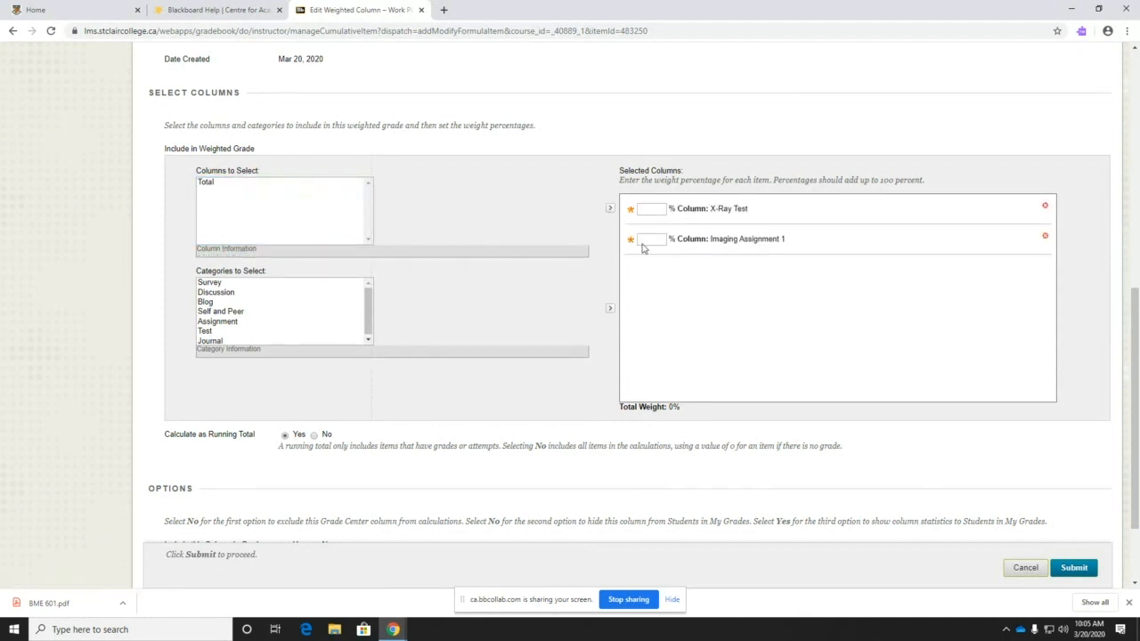
{"action": "left_click", "coordinate": [640, 211]}
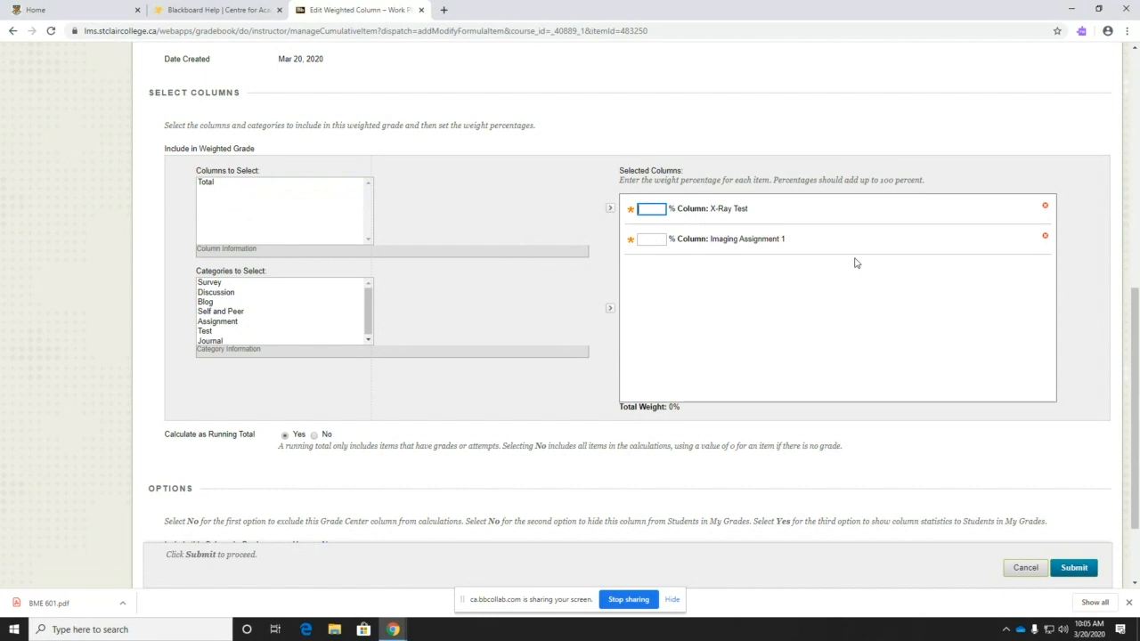
{"action": "left_click", "coordinate": [643, 239]}
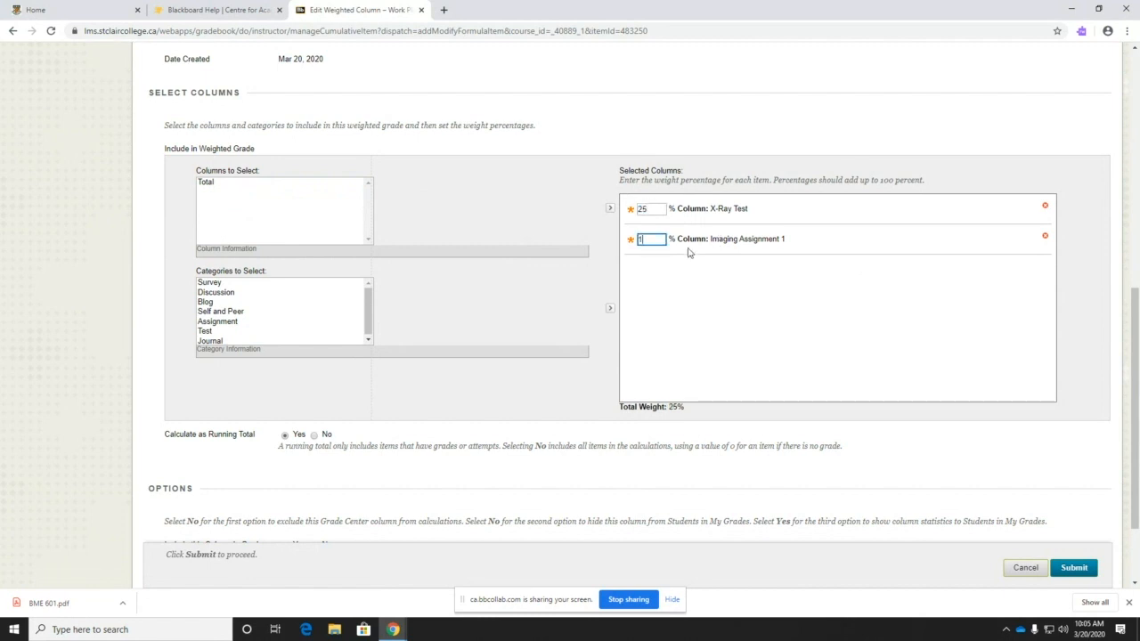
{"action": "left_click", "coordinate": [778, 305]}
{"action": "left_click_drag", "start_coordinate": [685, 413], "coordinate": [658, 408]}
{"action": "double_click", "coordinate": [648, 208]}
{"action": "left_click", "coordinate": [1022, 568]}
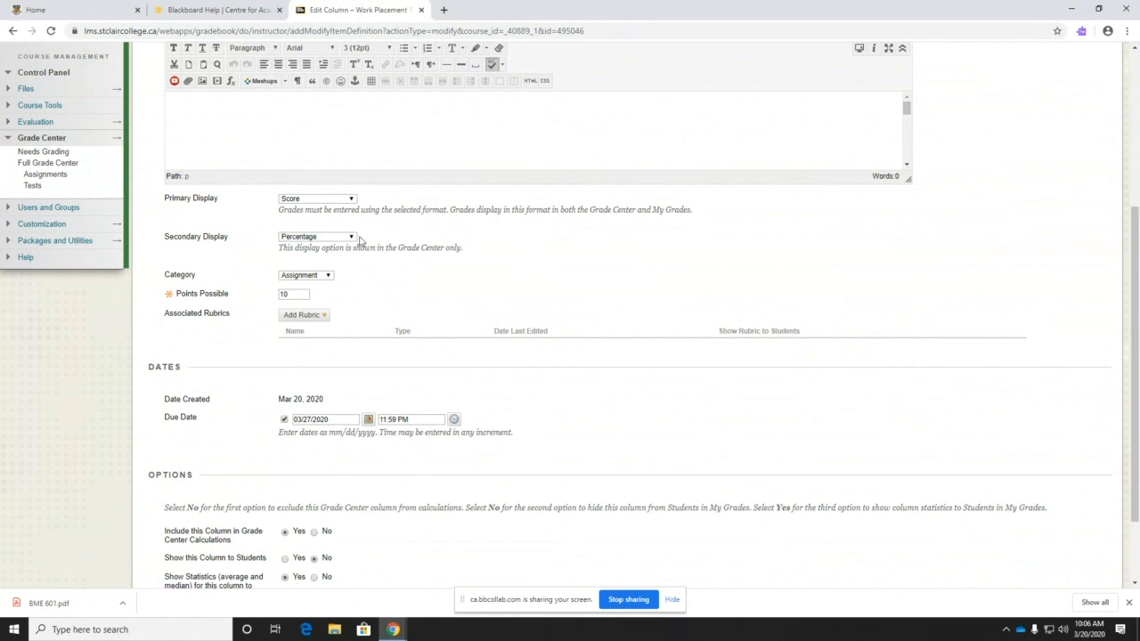
{"action": "double_click", "coordinate": [214, 312]}
{"action": "left_click", "coordinate": [301, 315]}
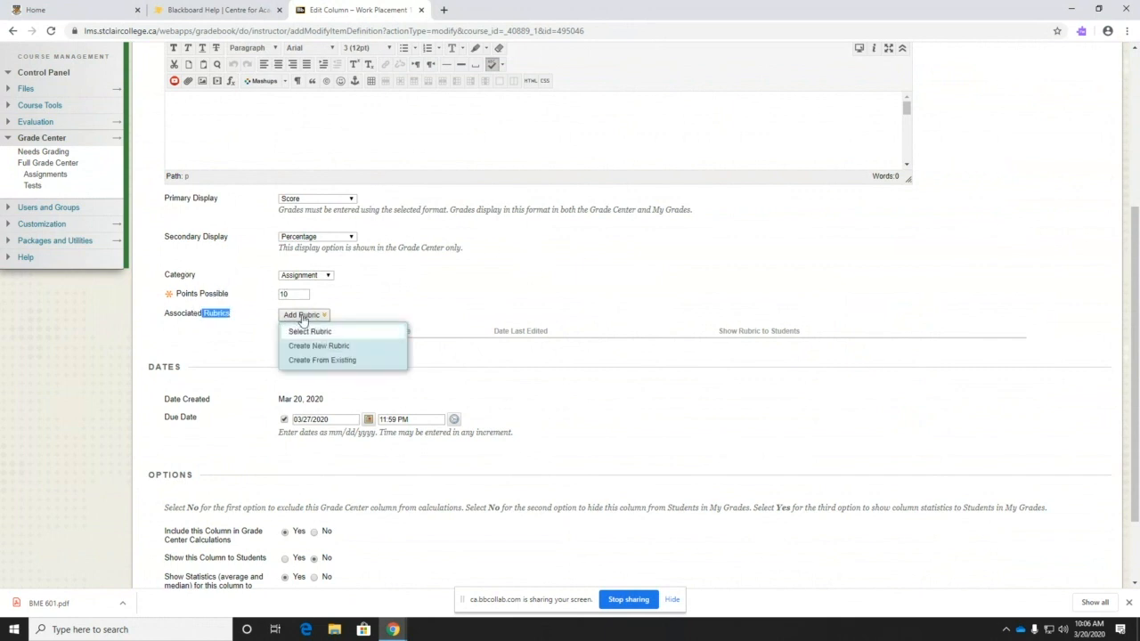
{"action": "left_click", "coordinate": [303, 331]}
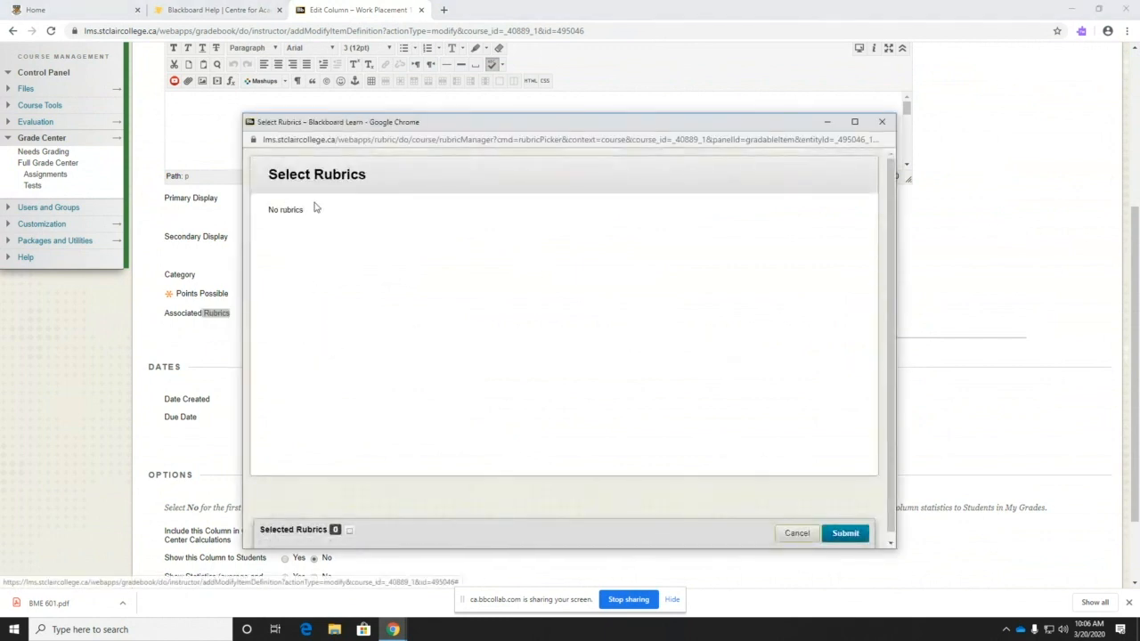
{"action": "left_click", "coordinate": [797, 535]}
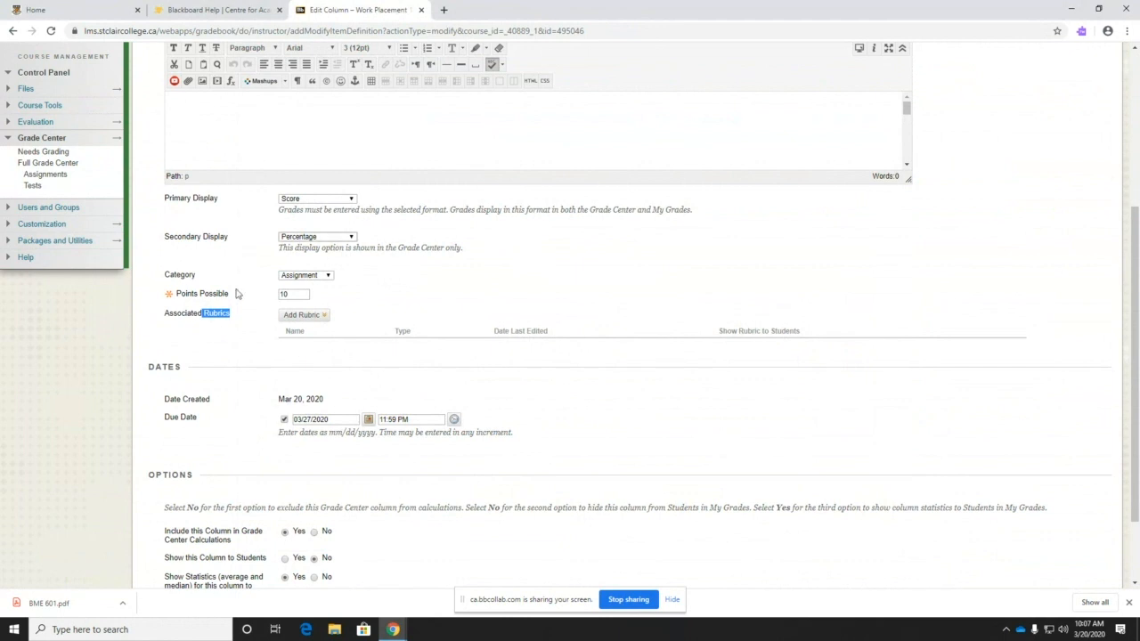
- Check the existing-rubric picker, which has no rubrics to attach, and close it
{"action": "left_click", "coordinate": [316, 316]}
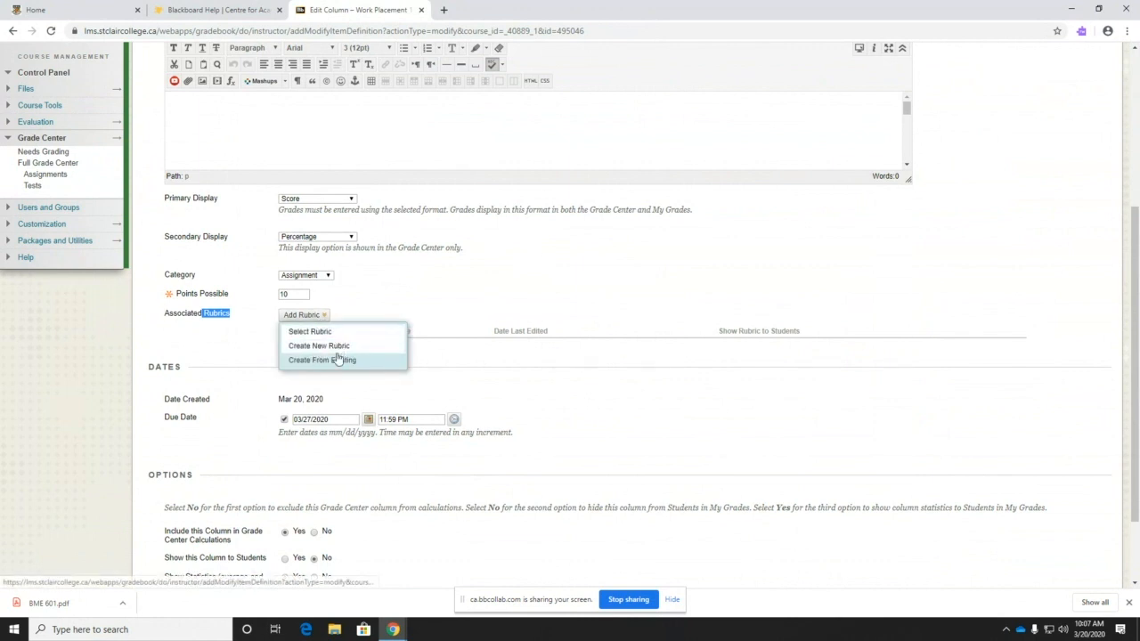
{"action": "left_click", "coordinate": [338, 360]}
{"action": "left_click", "coordinate": [790, 536]}
{"action": "left_click", "coordinate": [317, 316]}
- Create a new rubric named 'Test' and scroll to its Rubric Detail grid
{"action": "left_click", "coordinate": [318, 346]}
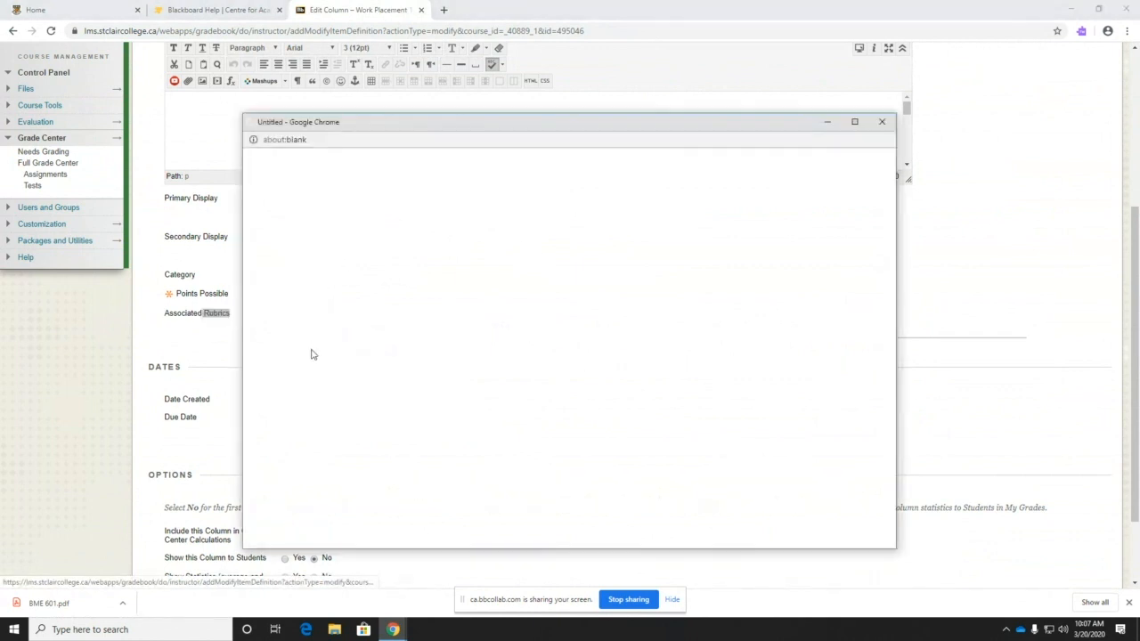
{"action": "left_click", "coordinate": [428, 226]}
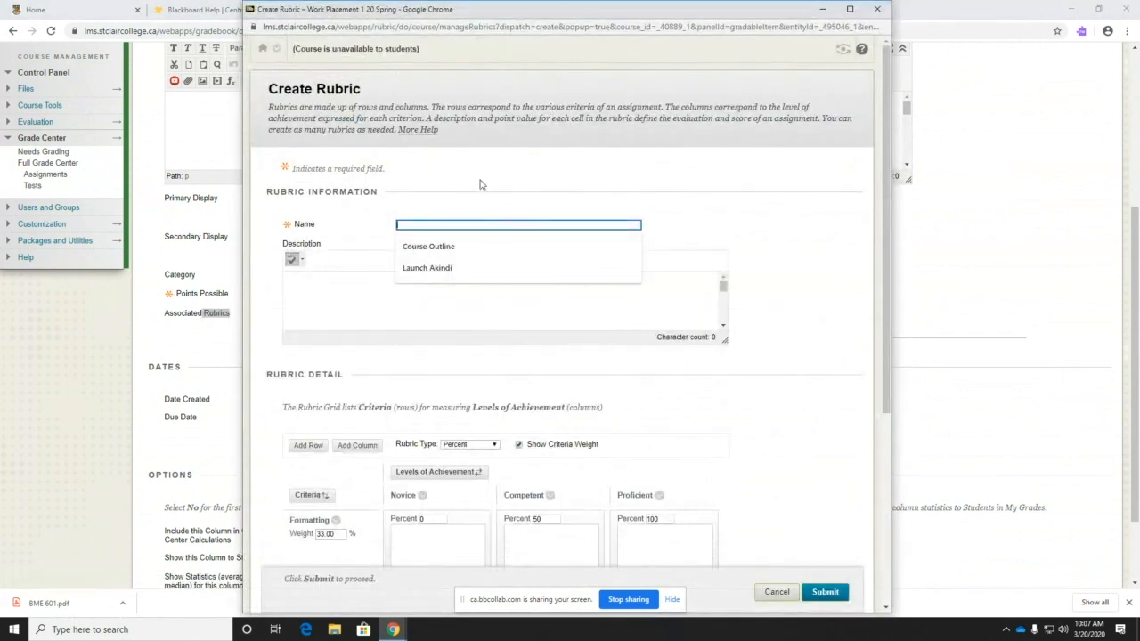
{"action": "type", "text": "Test"}
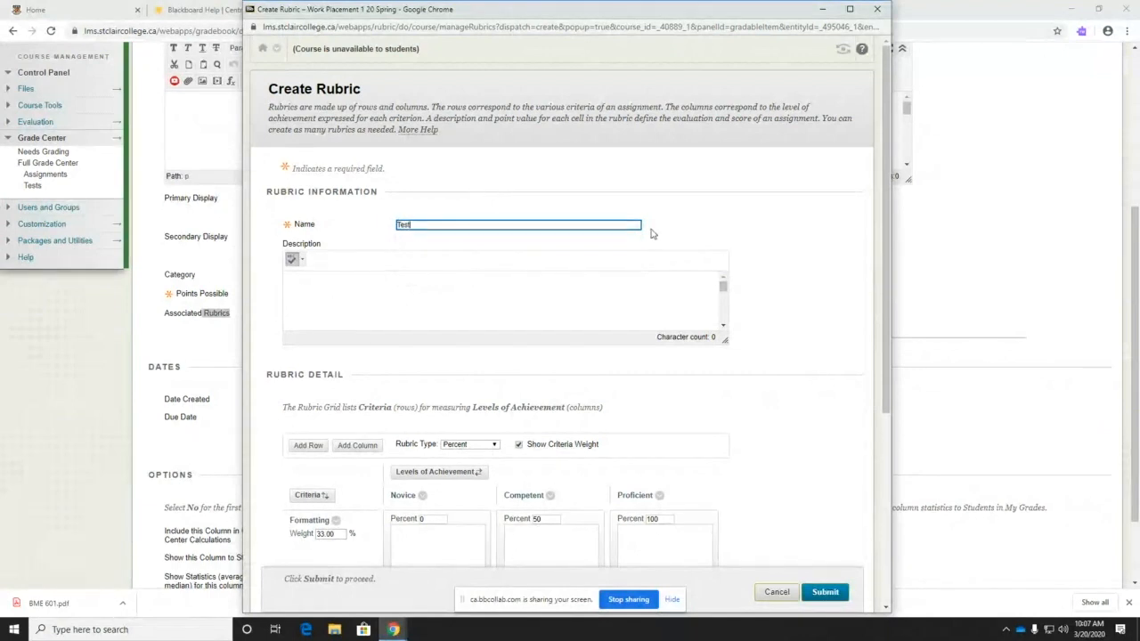
{"action": "scroll", "coordinate": [445, 267], "scroll_direction": "down", "scroll_amount": 5}
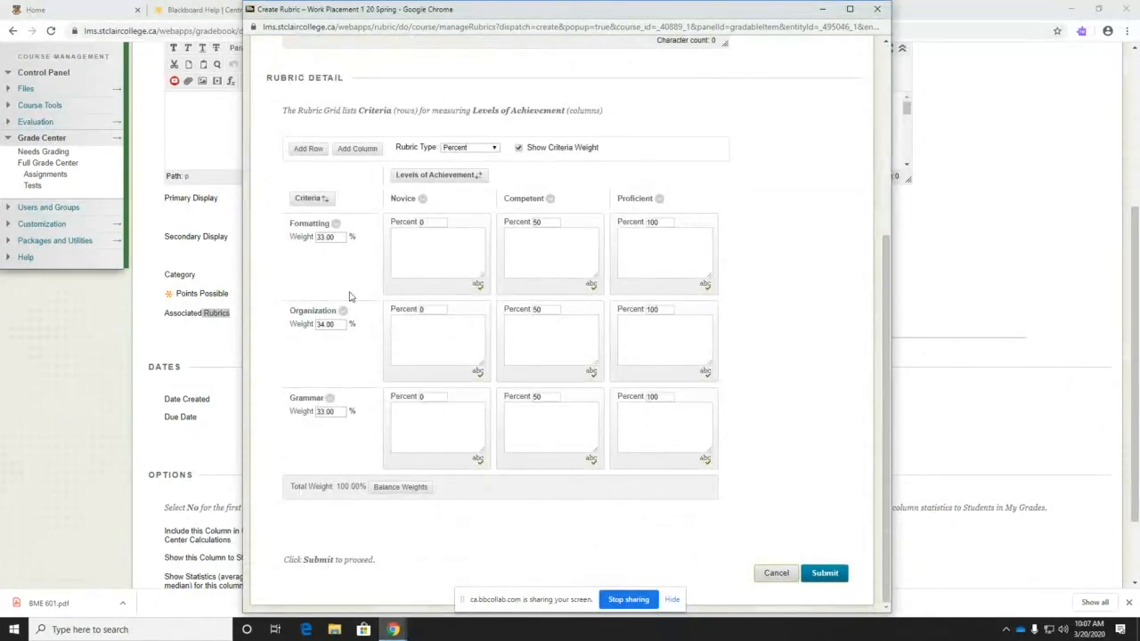
{"action": "scroll", "coordinate": [350, 295], "scroll_direction": "up", "scroll_amount": 2}
{"action": "scroll", "coordinate": [338, 301], "scroll_direction": "down", "scroll_amount": 1}
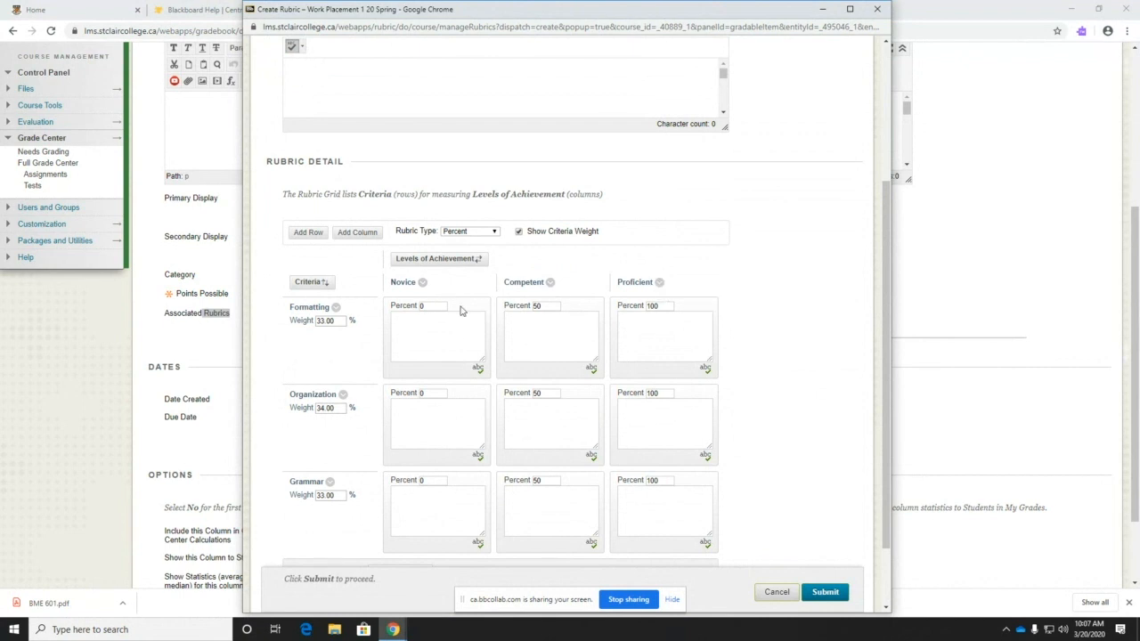
- Describe the Formatting levels as 'Failed to perform assessment', 'Existed' and 'Answered fully'
{"action": "left_click", "coordinate": [425, 305]}
{"action": "key", "text": "Tab"}
{"action": "key", "text": "Tab"}
{"action": "left_click", "coordinate": [424, 327]}
{"action": "type", "text": "Faile"}
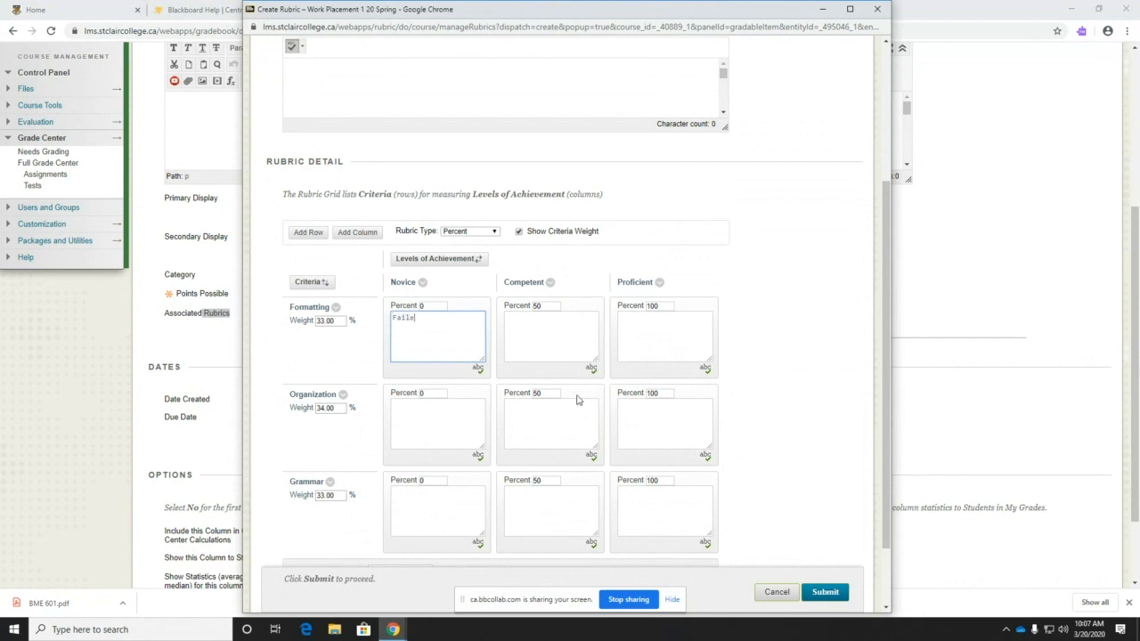
{"action": "type", "text": "d to perform assessment"}
{"action": "left_click", "coordinate": [540, 328]}
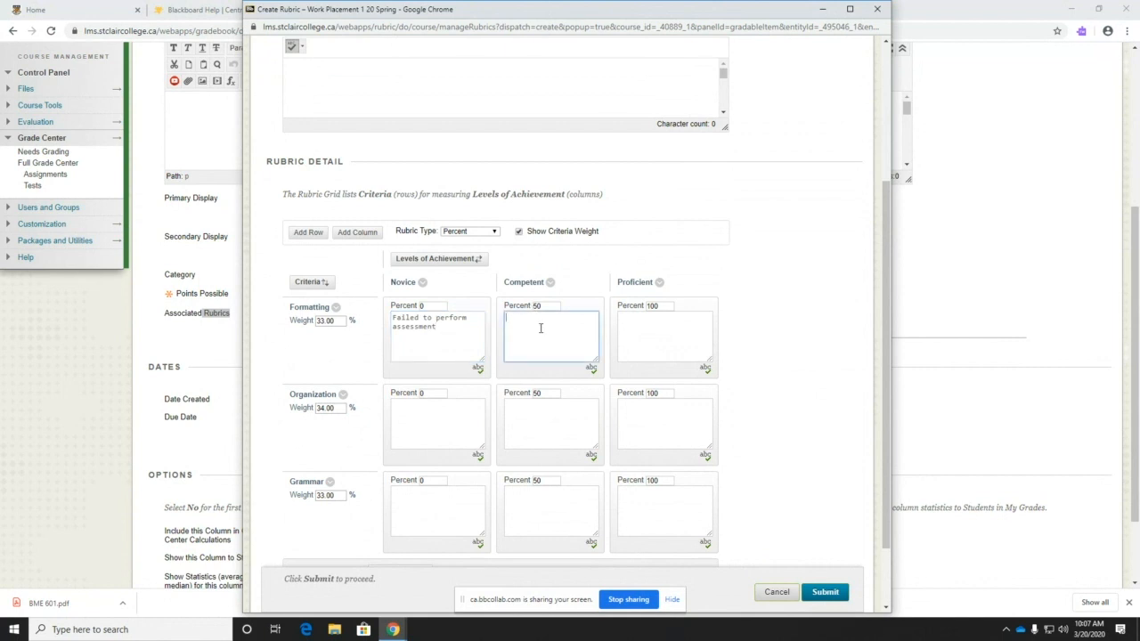
{"action": "type", "text": "Existed"}
{"action": "left_click", "coordinate": [671, 337]}
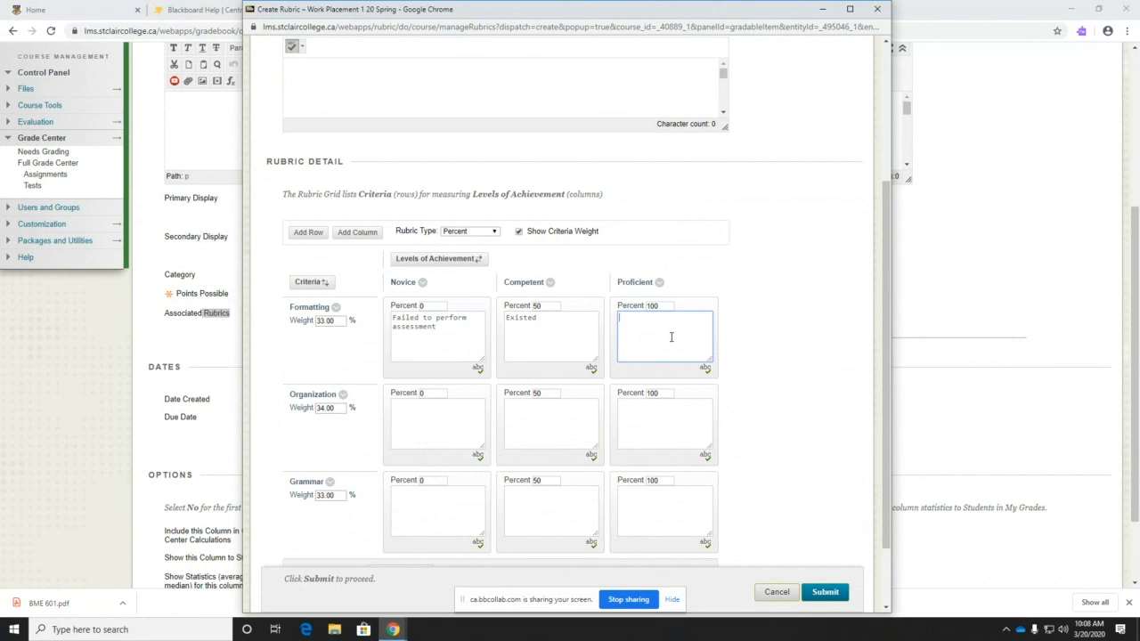
{"action": "type", "text": "Answere"}
{"action": "key", "text": "BackSpace"}
{"action": "type", "text": "fully"}
{"action": "left_click", "coordinate": [795, 342]}
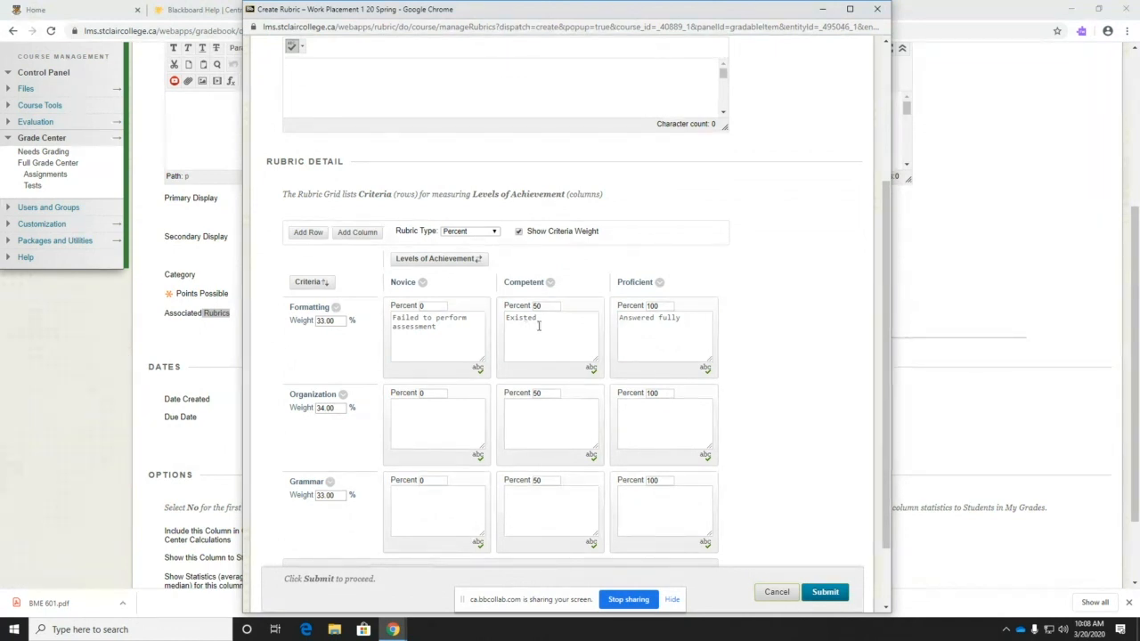
{"action": "left_click_drag", "start_coordinate": [629, 317], "coordinate": [676, 320]}
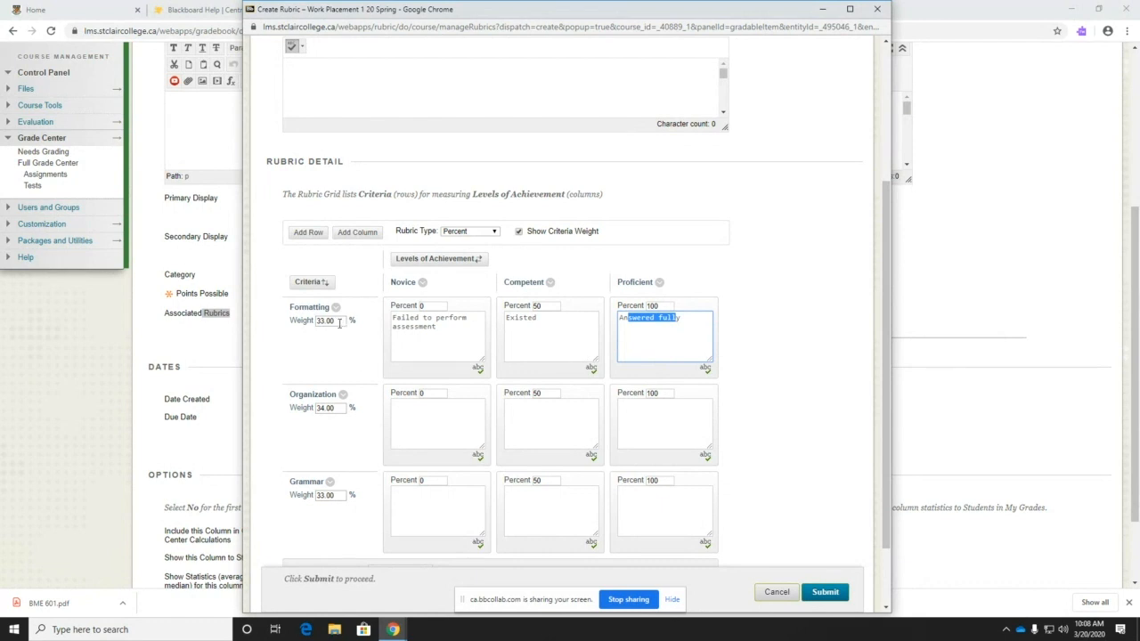
{"action": "left_click", "coordinate": [348, 357]}
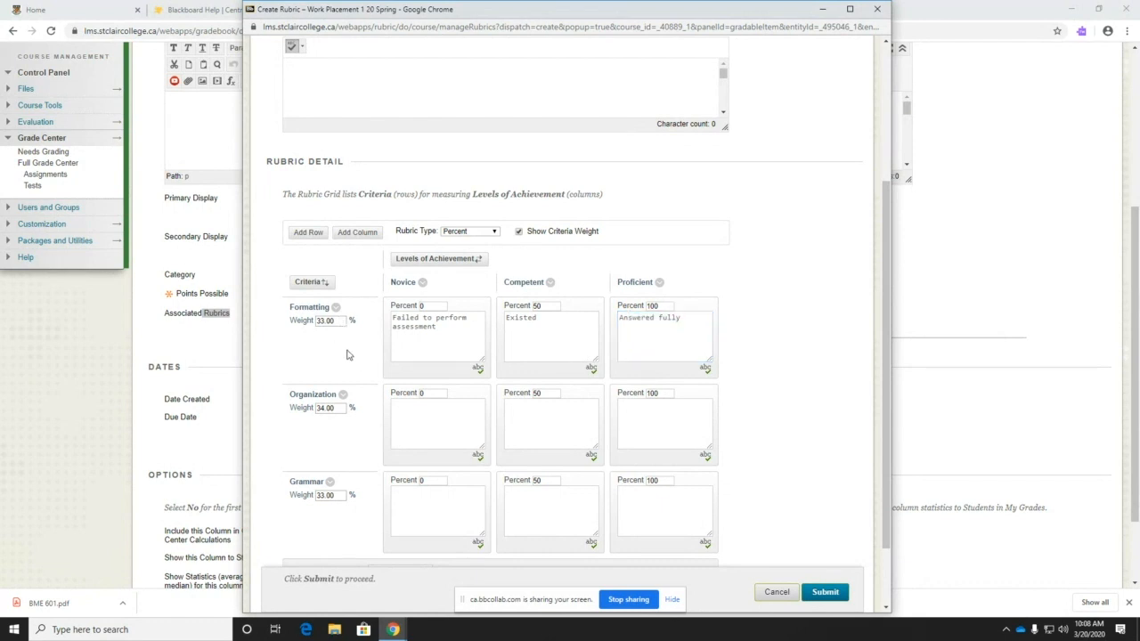
- Rename the Formatting criterion to 'Questions Answered'
{"action": "left_click", "coordinate": [335, 308]}
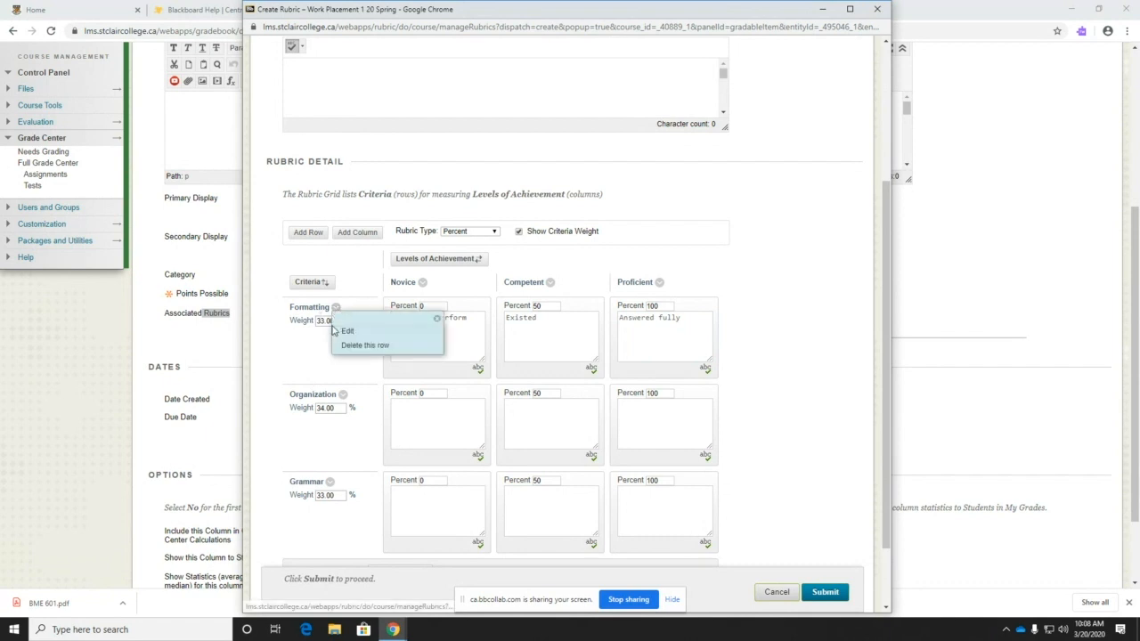
{"action": "left_click", "coordinate": [345, 329]}
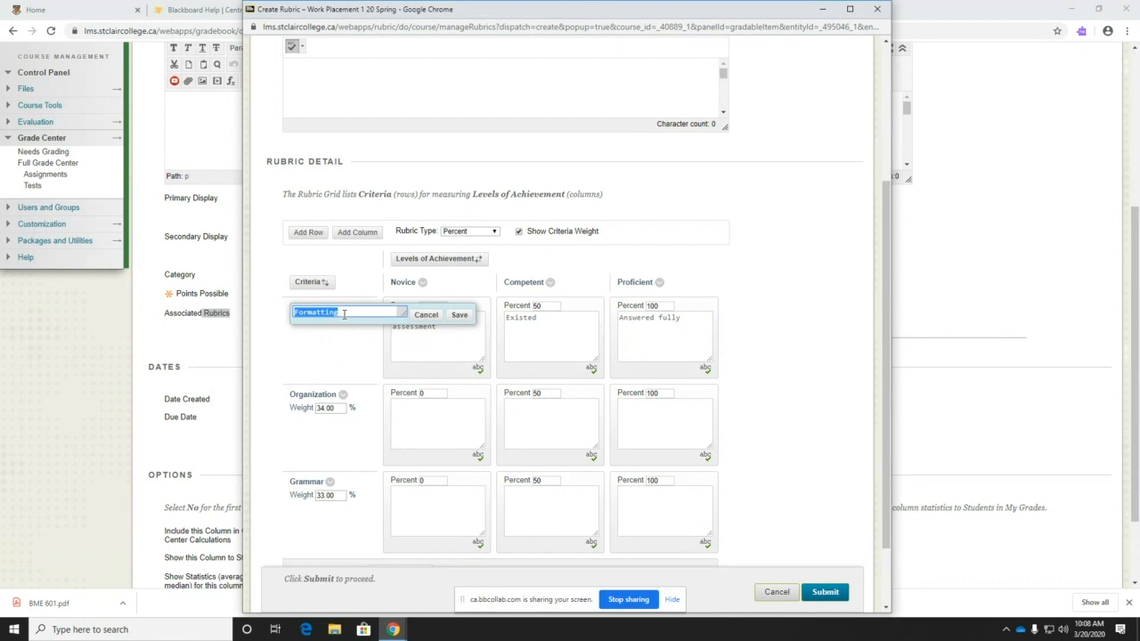
{"action": "type", "text": "Questions Answered"}
{"action": "left_click", "coordinate": [459, 317]}
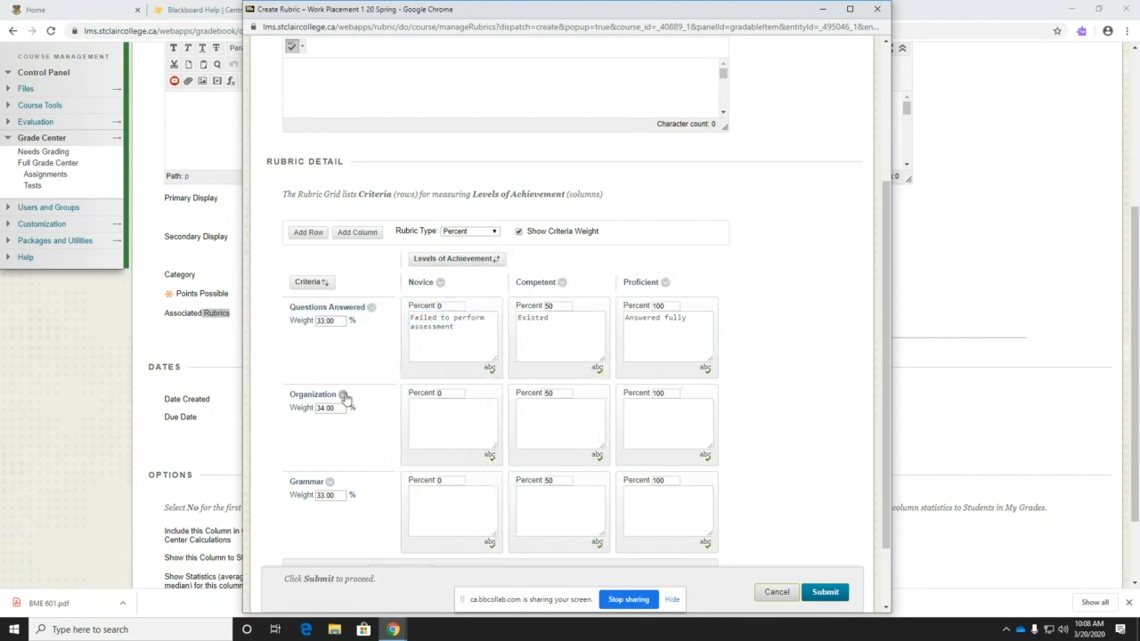
{"action": "left_click_drag", "start_coordinate": [337, 324], "coordinate": [323, 327]}
{"action": "left_click", "coordinate": [339, 357]}
{"action": "scroll", "coordinate": [346, 396], "scroll_direction": "down", "scroll_amount": 1}
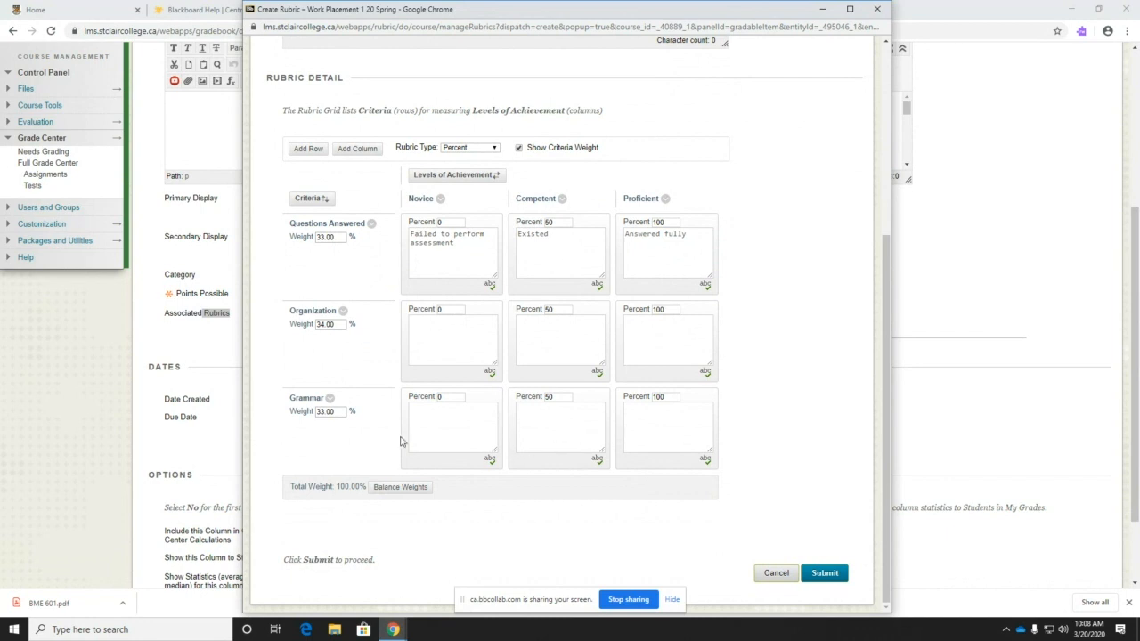
- Add New Column4 to the Test rubric, set Grammar's percentages to 75 and 100, and submit
{"action": "left_click", "coordinate": [349, 149]}
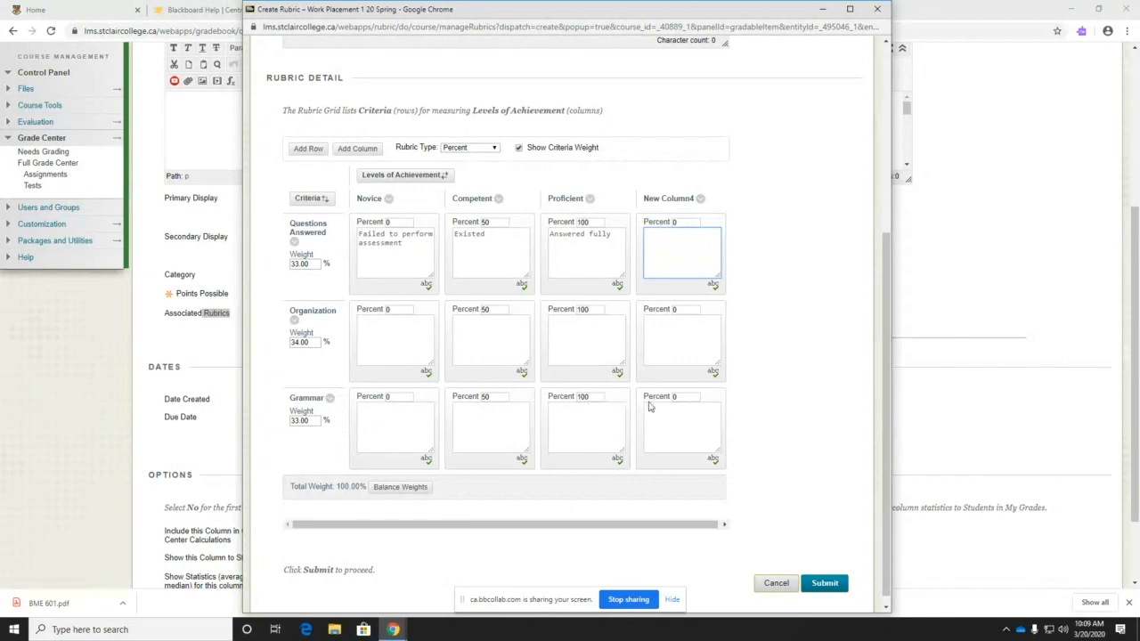
{"action": "double_click", "coordinate": [586, 395]}
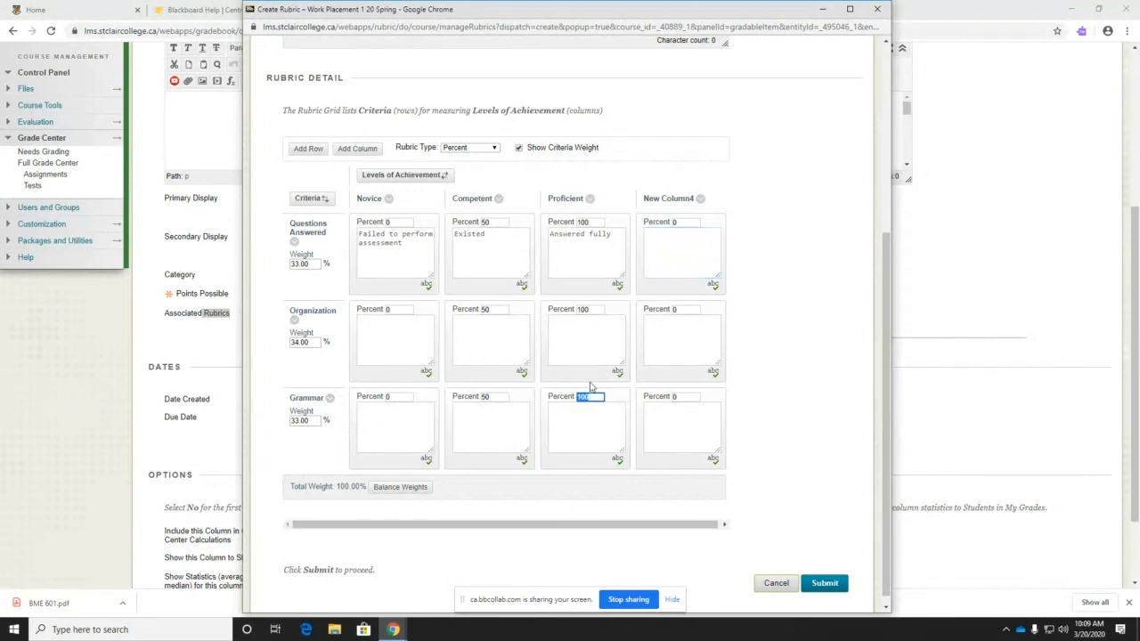
{"action": "left_click_drag", "start_coordinate": [681, 397], "coordinate": [668, 402]}
{"action": "type", "text": "100"}
{"action": "left_click_drag", "start_coordinate": [365, 488], "coordinate": [332, 486]}
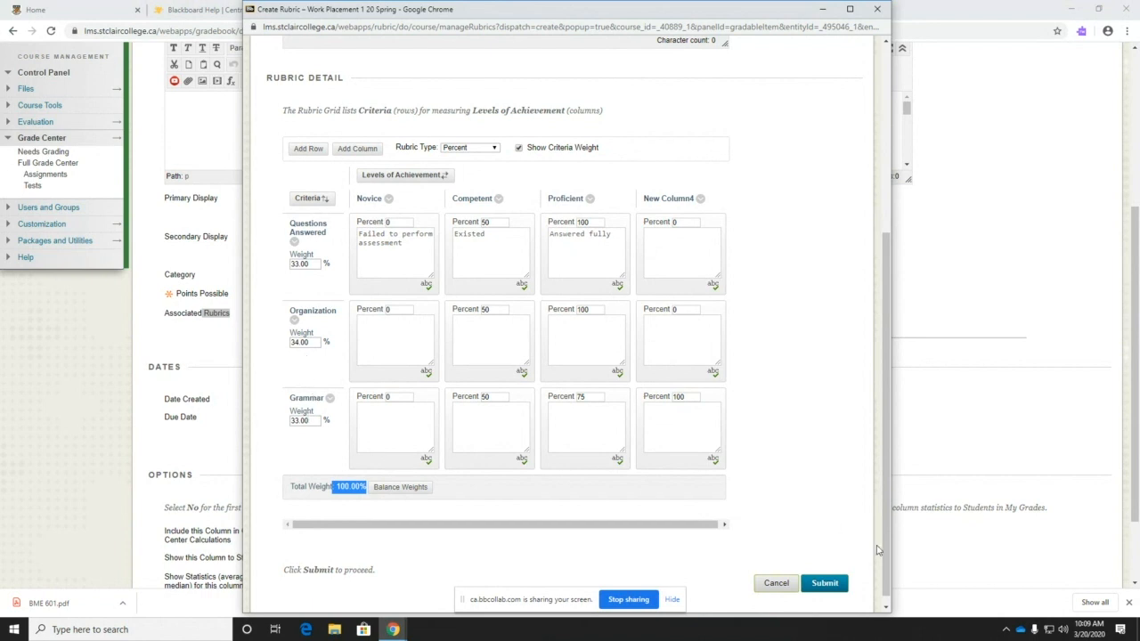
{"action": "left_click", "coordinate": [844, 584]}
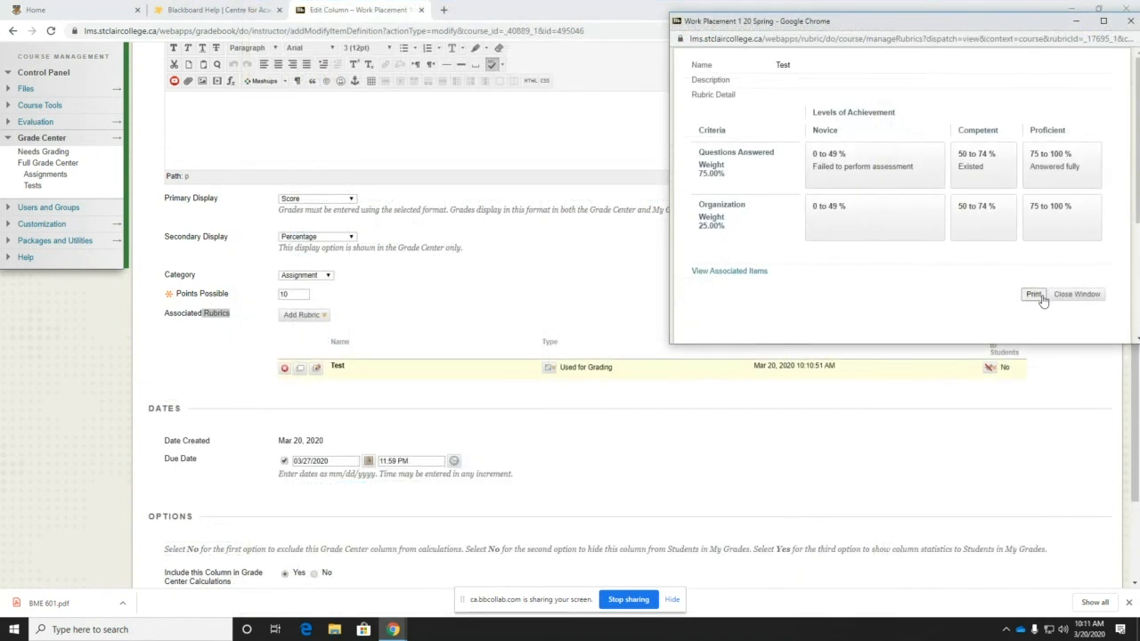
- Close the rubric preview window, choose Add Rubric > Create From Existing, and scroll to the page bottom
{"action": "left_click", "coordinate": [1130, 20]}
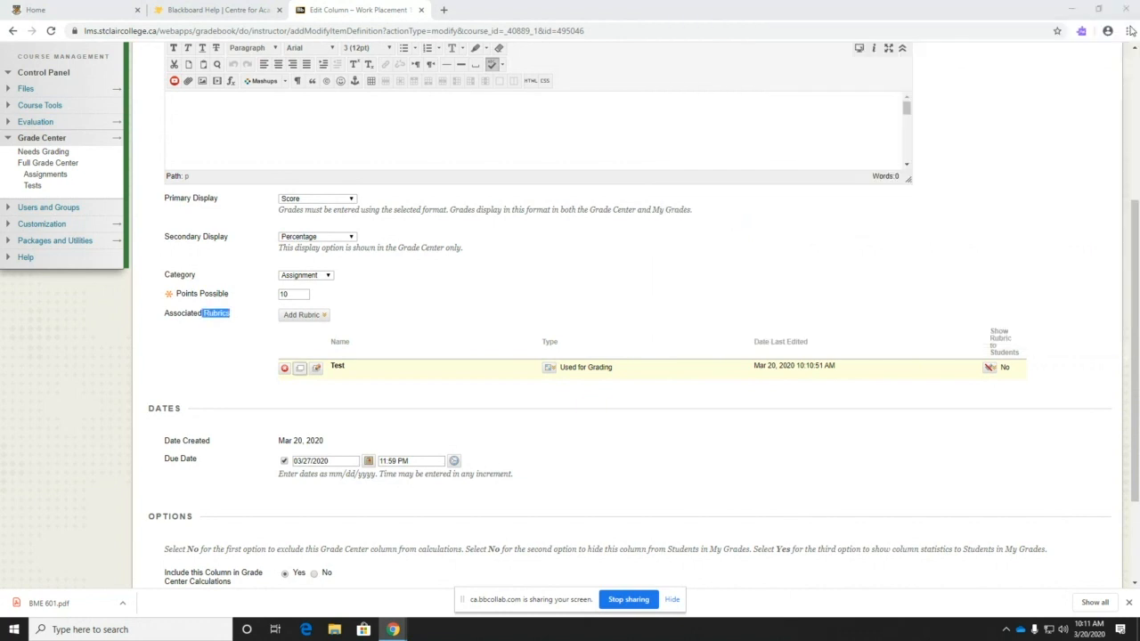
{"action": "left_click", "coordinate": [326, 314]}
{"action": "left_click", "coordinate": [326, 314]}
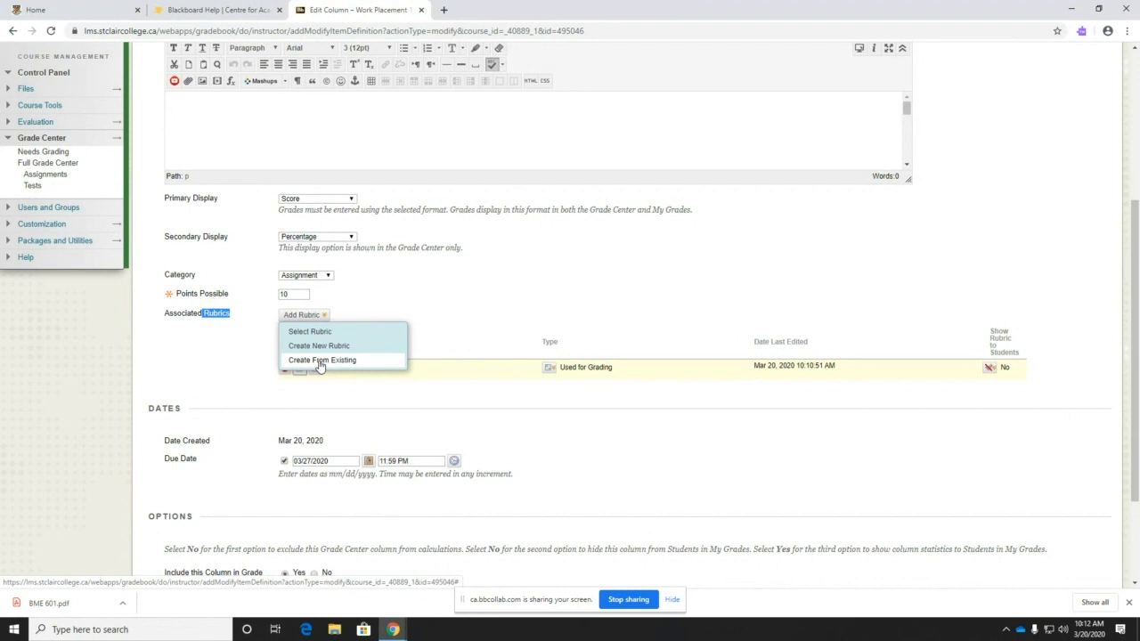
{"action": "left_click", "coordinate": [319, 361]}
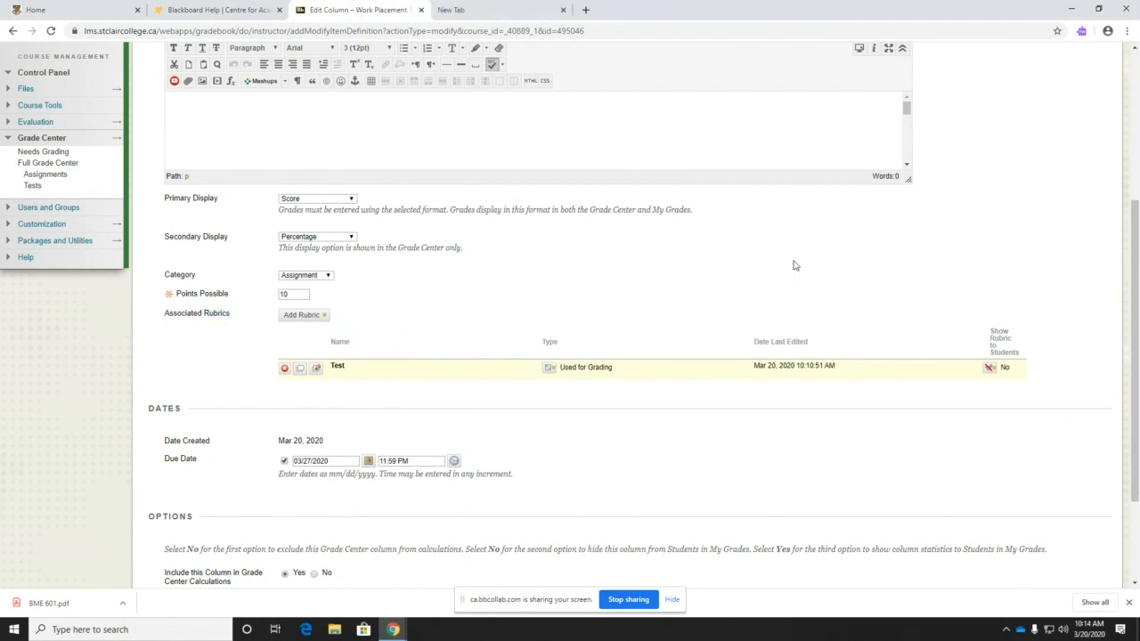
{"action": "scroll", "coordinate": [636, 381], "scroll_direction": "down", "scroll_amount": 1}
{"action": "scroll", "coordinate": [635, 381], "scroll_direction": "down", "scroll_amount": 2}
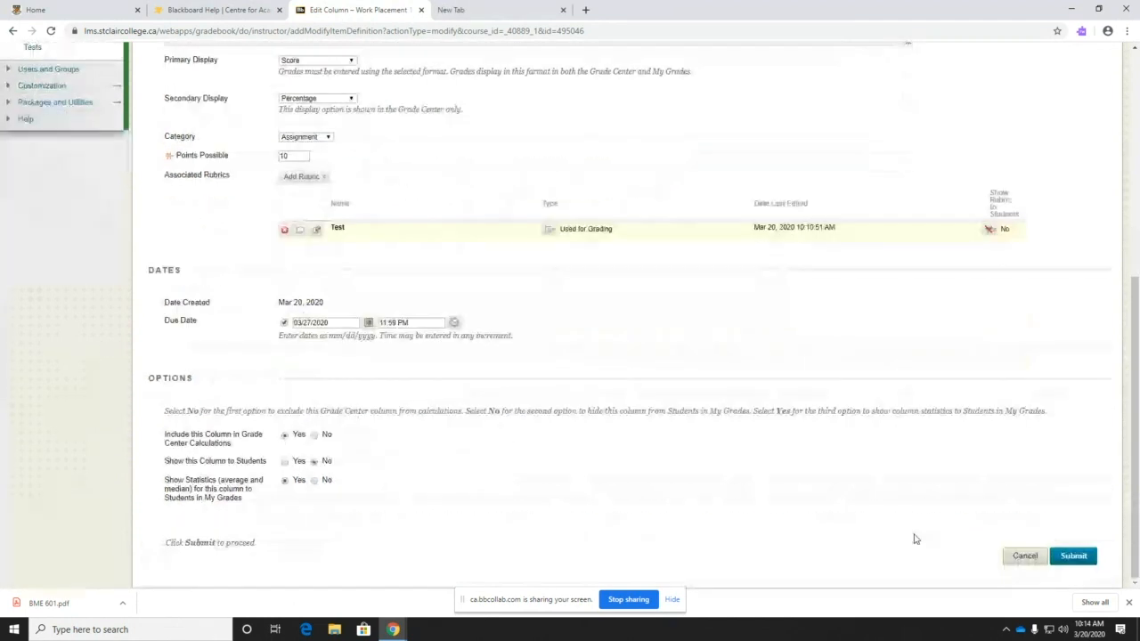
- Save the column with its rubric, hide X-Ray Test, and open Manage > Column Organization
{"action": "left_click", "coordinate": [1072, 557]}
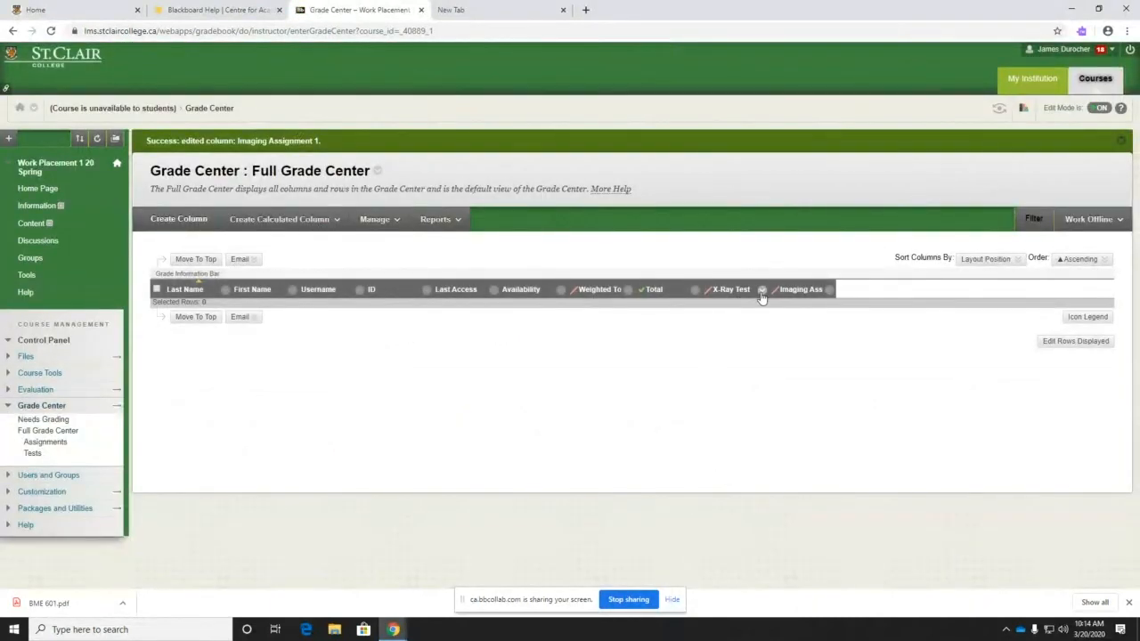
{"action": "left_click", "coordinate": [762, 290]}
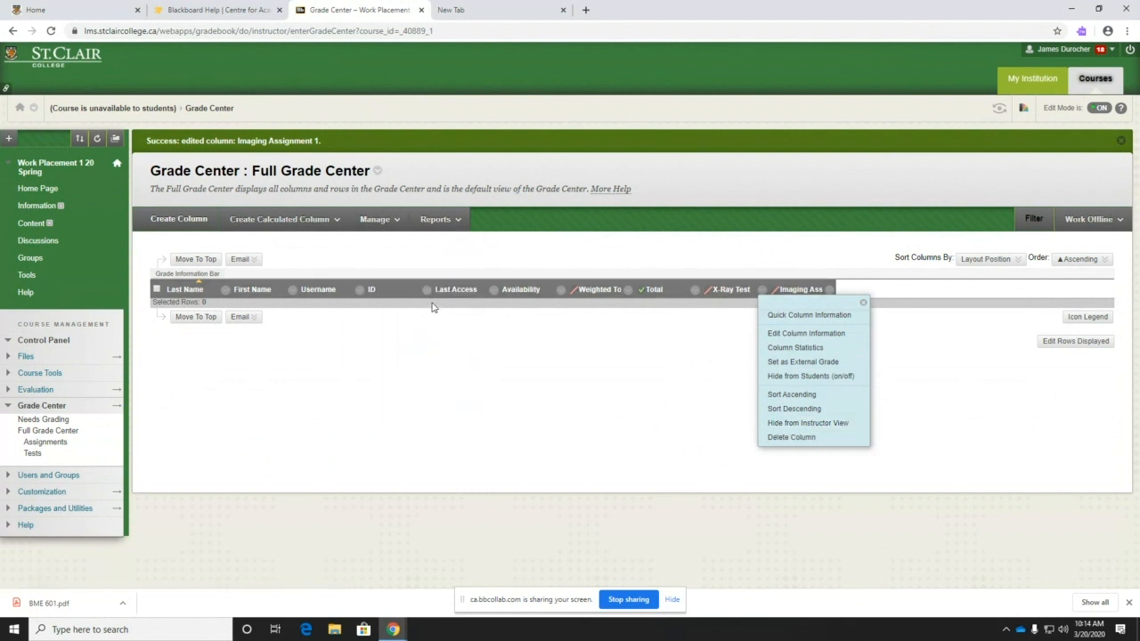
{"action": "left_click", "coordinate": [808, 425]}
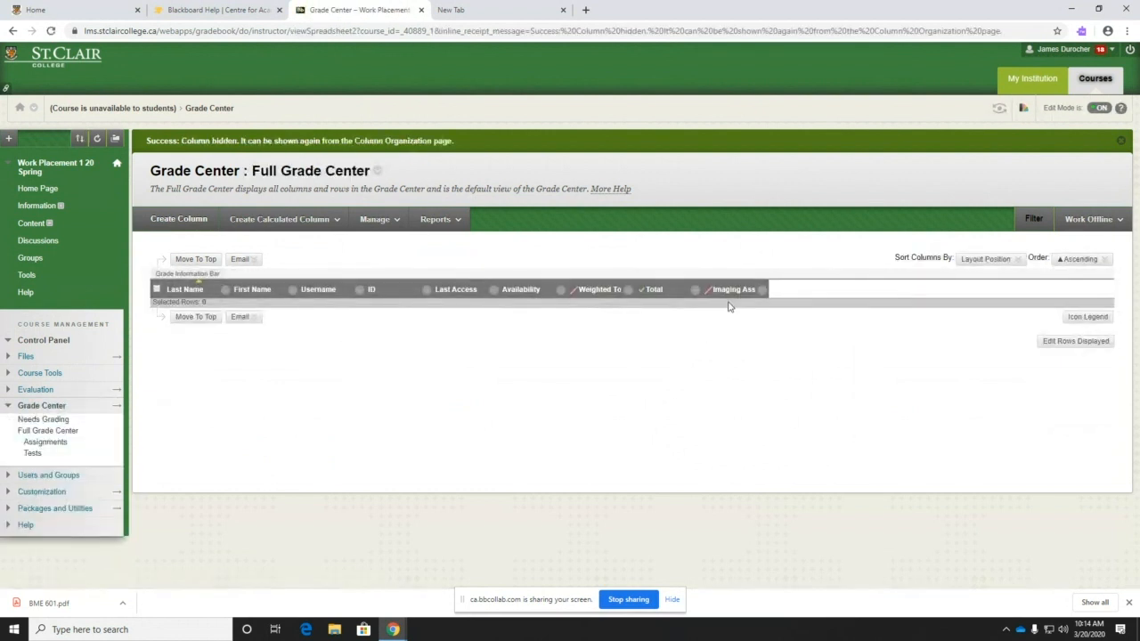
{"action": "left_click", "coordinate": [375, 220]}
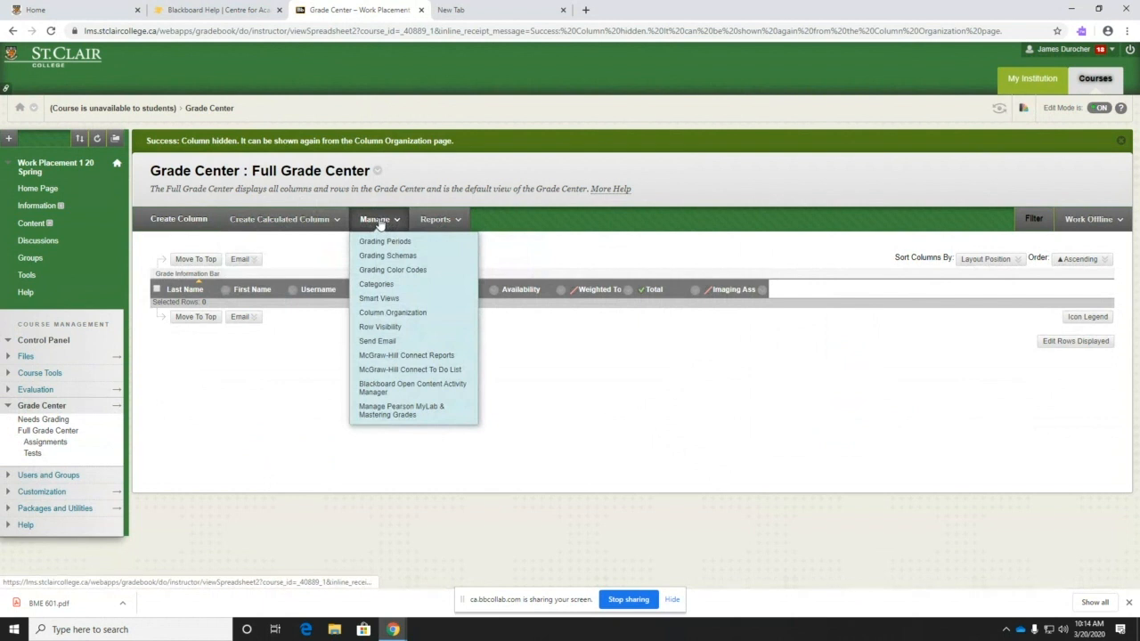
{"action": "left_click", "coordinate": [392, 313]}
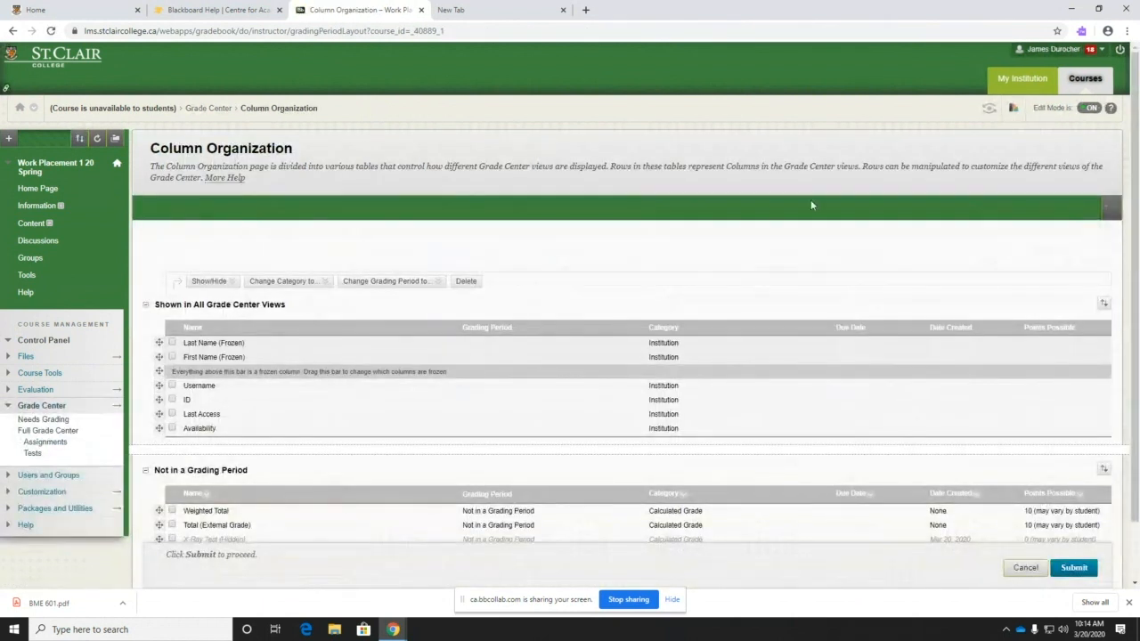
- Reopen Column Organization and show the hidden X-Ray Test column again
{"action": "left_click", "coordinate": [1029, 567]}
{"action": "left_click", "coordinate": [381, 200]}
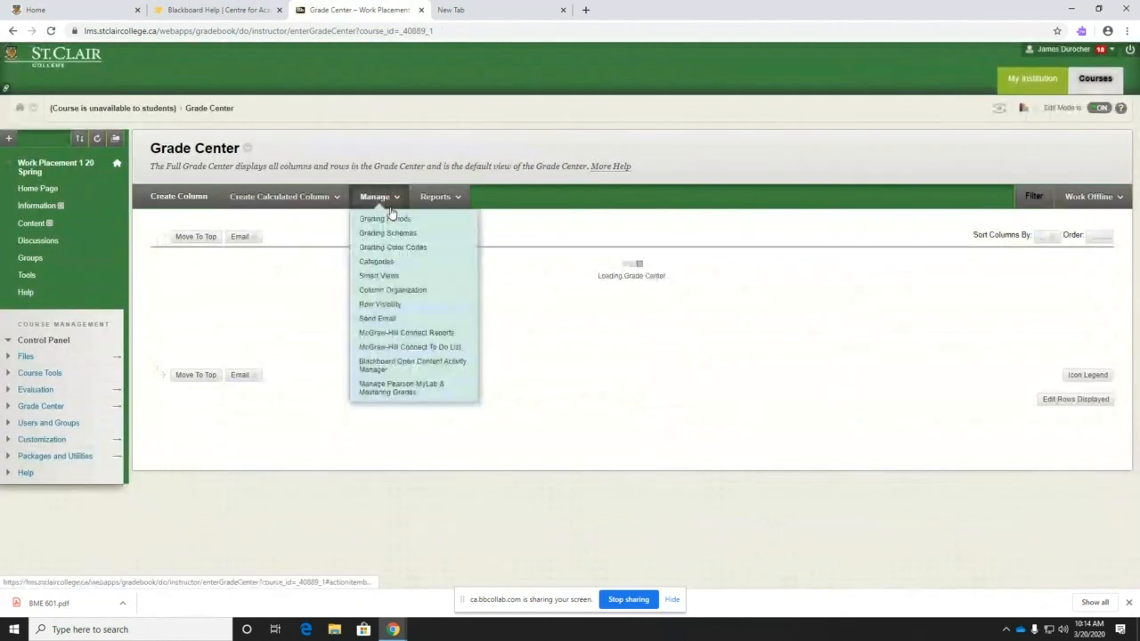
{"action": "left_click", "coordinate": [391, 291]}
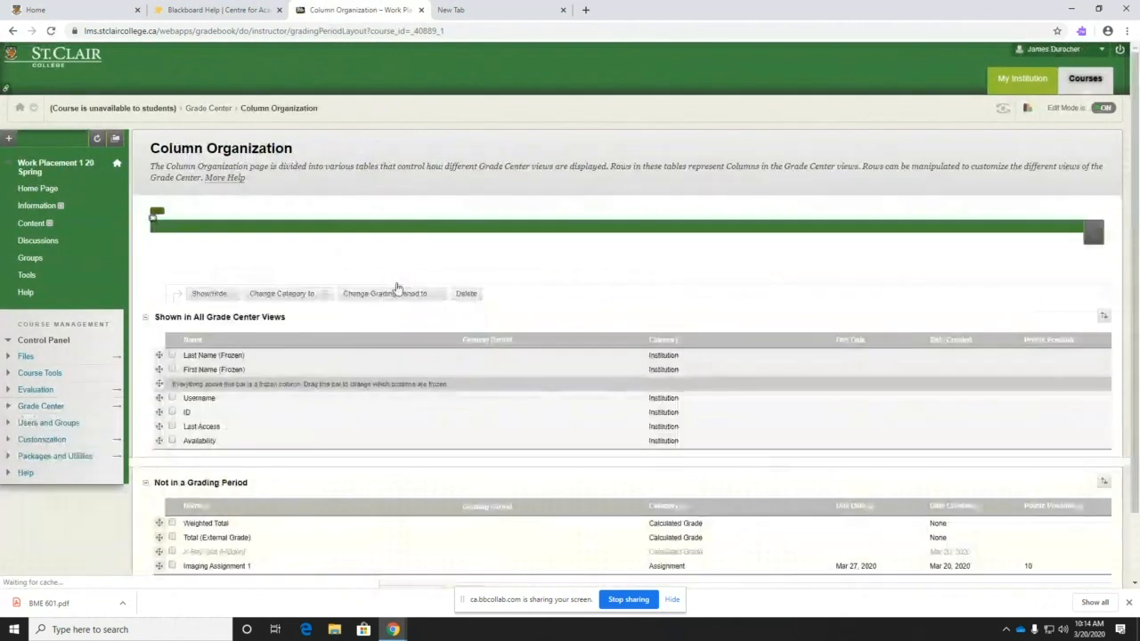
{"action": "scroll", "coordinate": [385, 313], "scroll_direction": "down", "scroll_amount": 2}
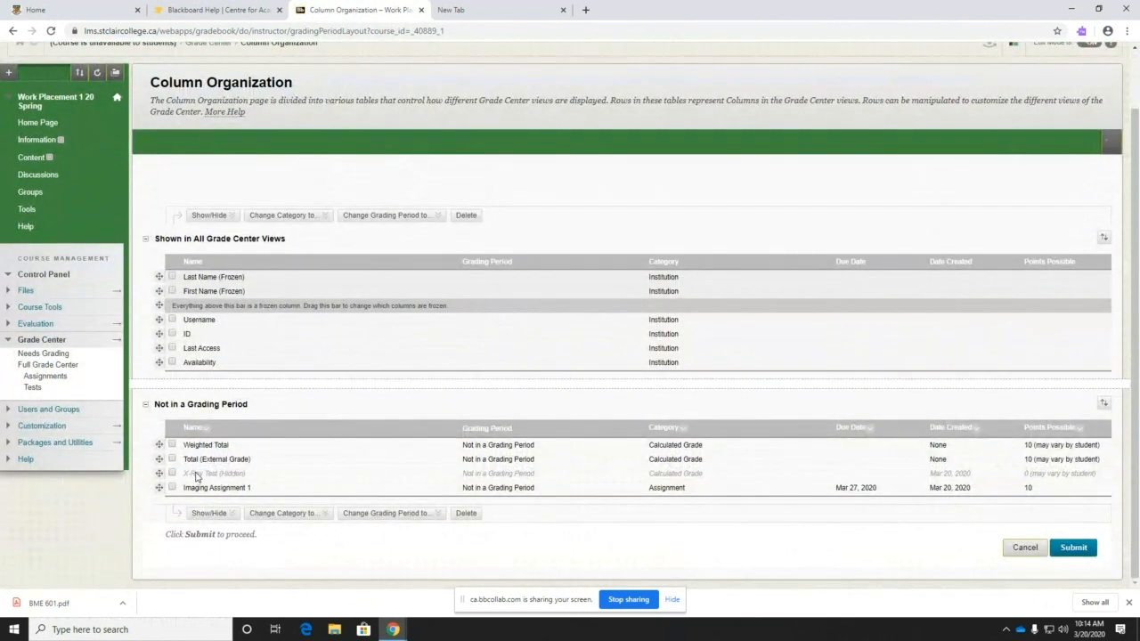
{"action": "left_click", "coordinate": [172, 473]}
{"action": "left_click", "coordinate": [203, 513]}
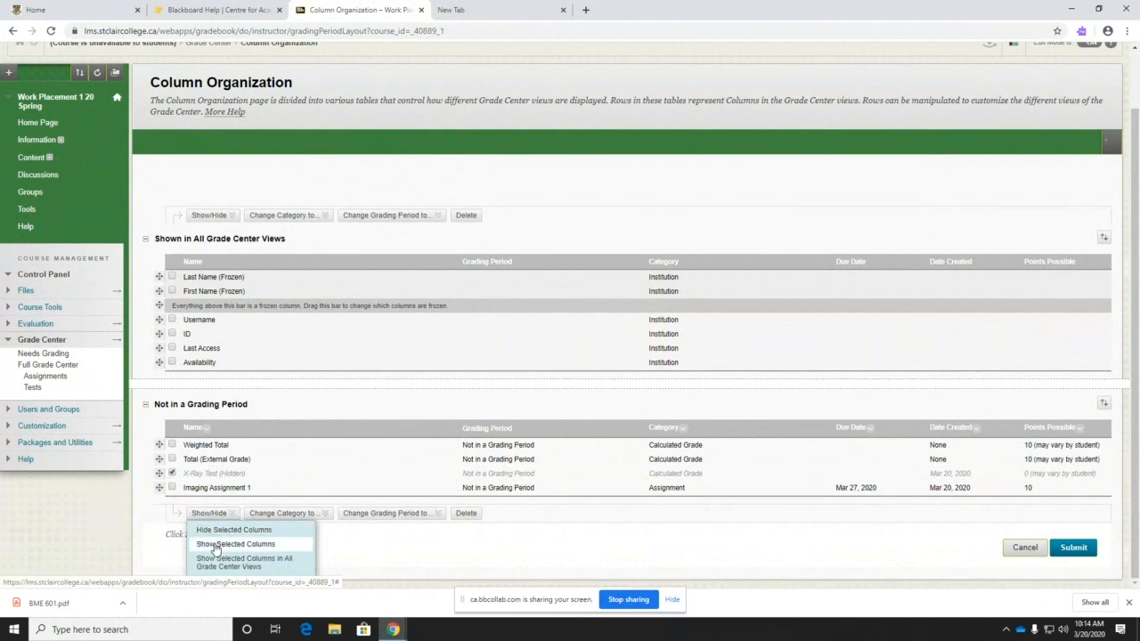
{"action": "left_click", "coordinate": [215, 545]}
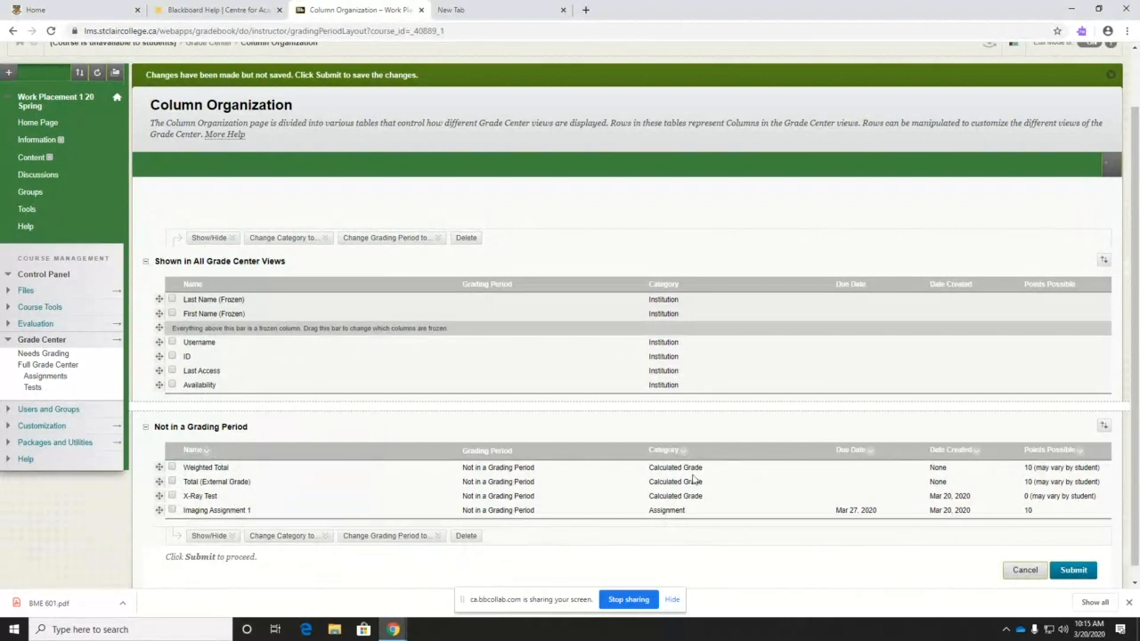
- Hide the Username, ID, Last Access and Availability columns and submit the organization
{"action": "left_click", "coordinate": [173, 343]}
{"action": "left_click", "coordinate": [173, 357]}
{"action": "left_click", "coordinate": [173, 371]}
{"action": "left_click", "coordinate": [173, 384]}
{"action": "left_click", "coordinate": [178, 536]}
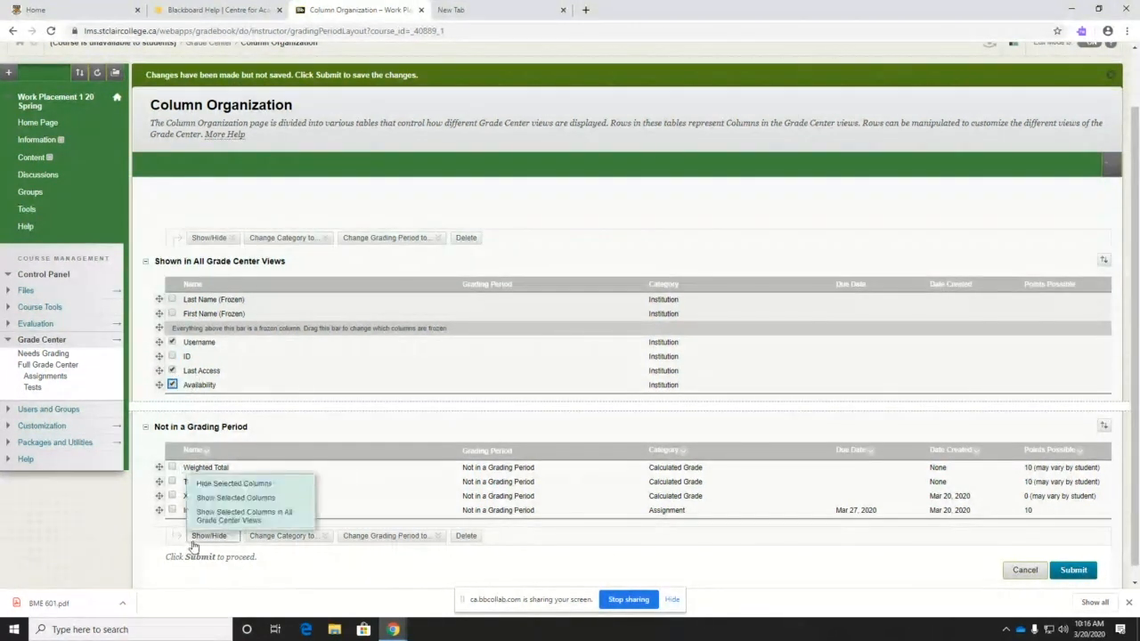
{"action": "left_click", "coordinate": [211, 485]}
{"action": "left_click", "coordinate": [1073, 570]}
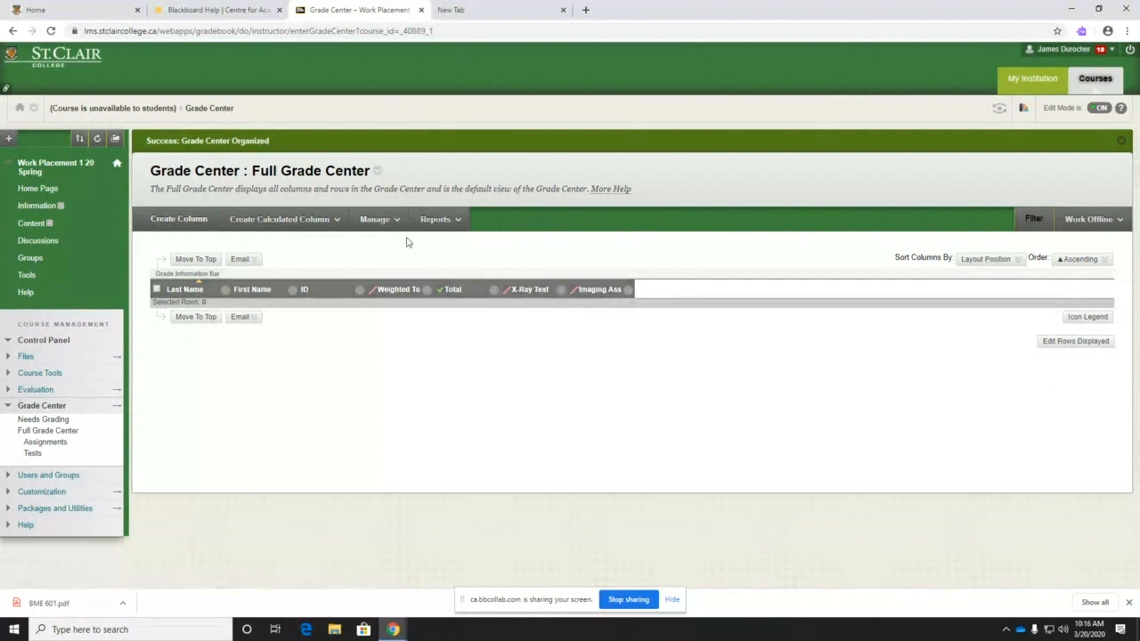
{"action": "left_click", "coordinate": [376, 220]}
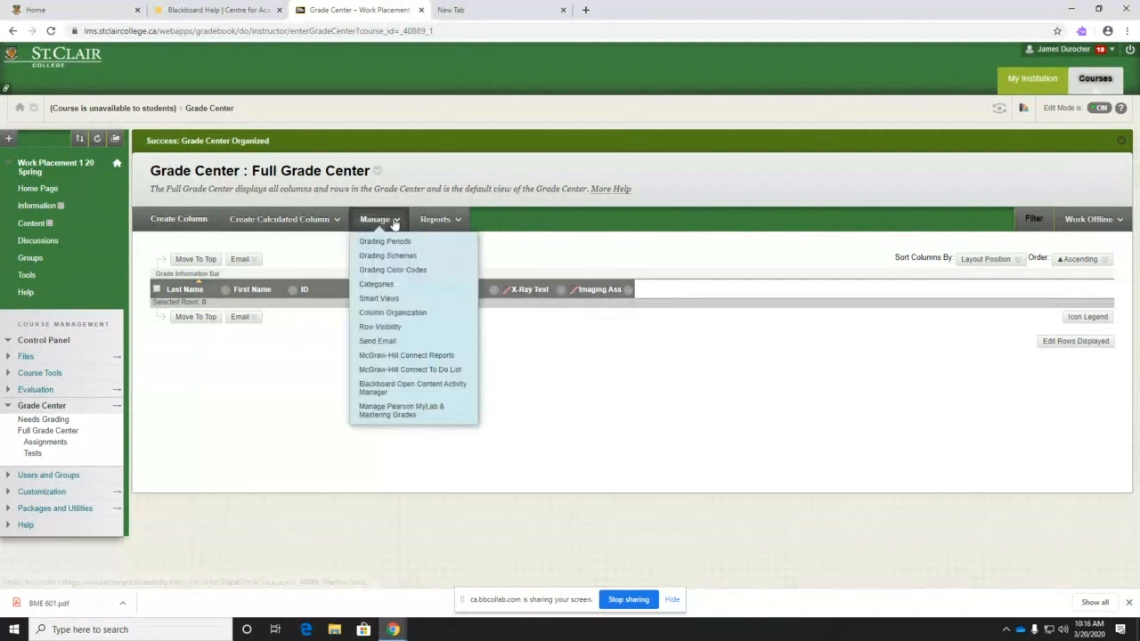
{"action": "left_click", "coordinate": [389, 313]}
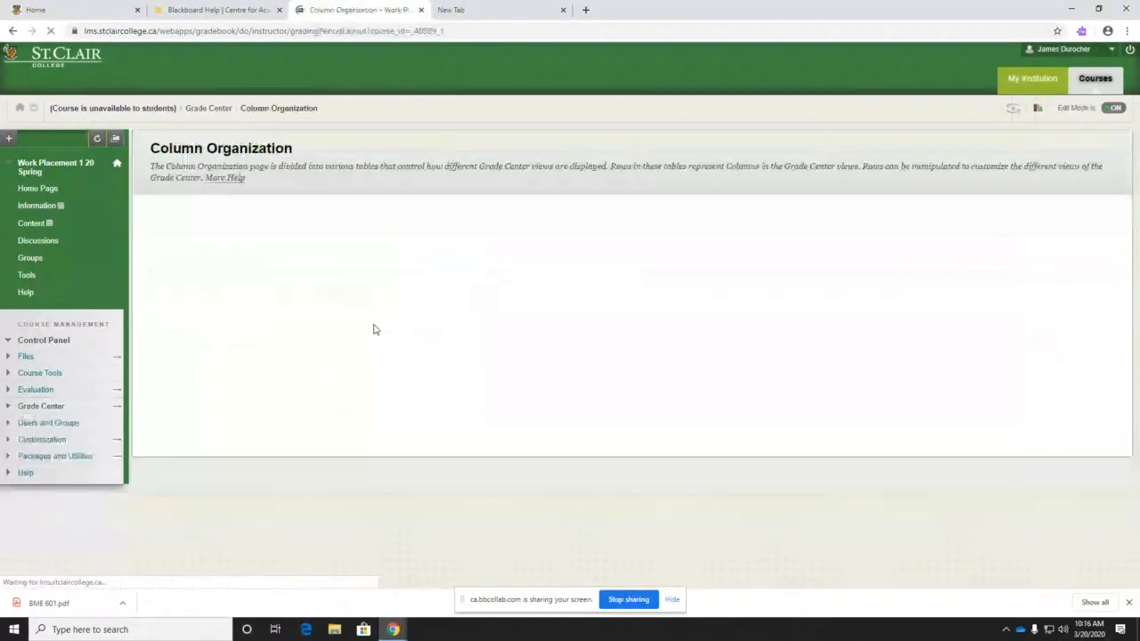
{"action": "scroll", "coordinate": [165, 380], "scroll_direction": "down", "scroll_amount": 1}
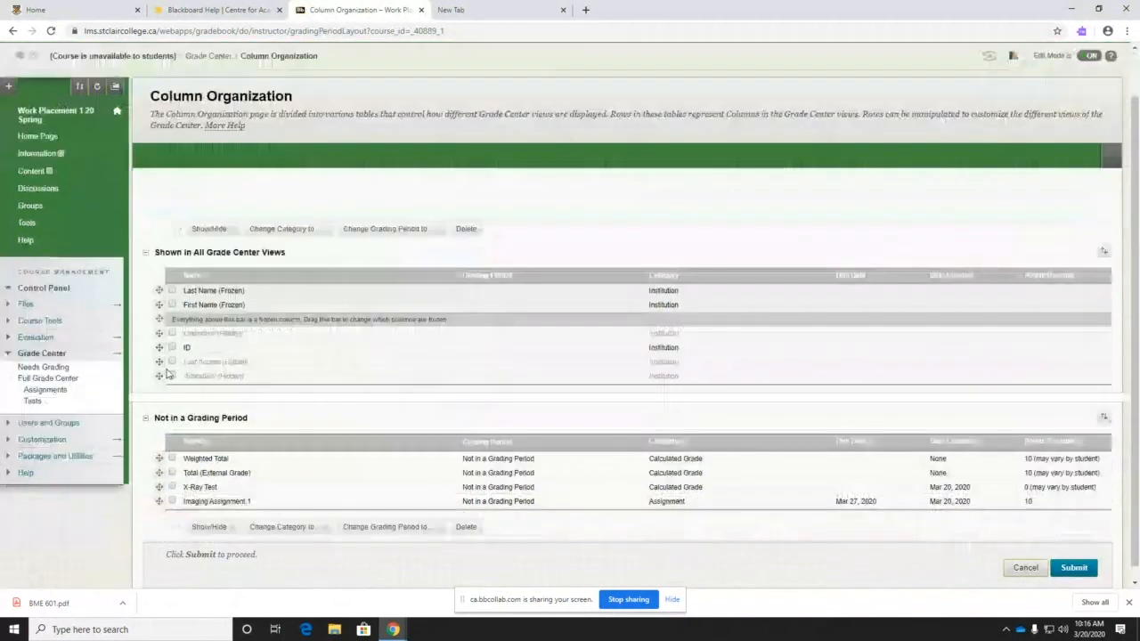
{"action": "left_click", "coordinate": [209, 514]}
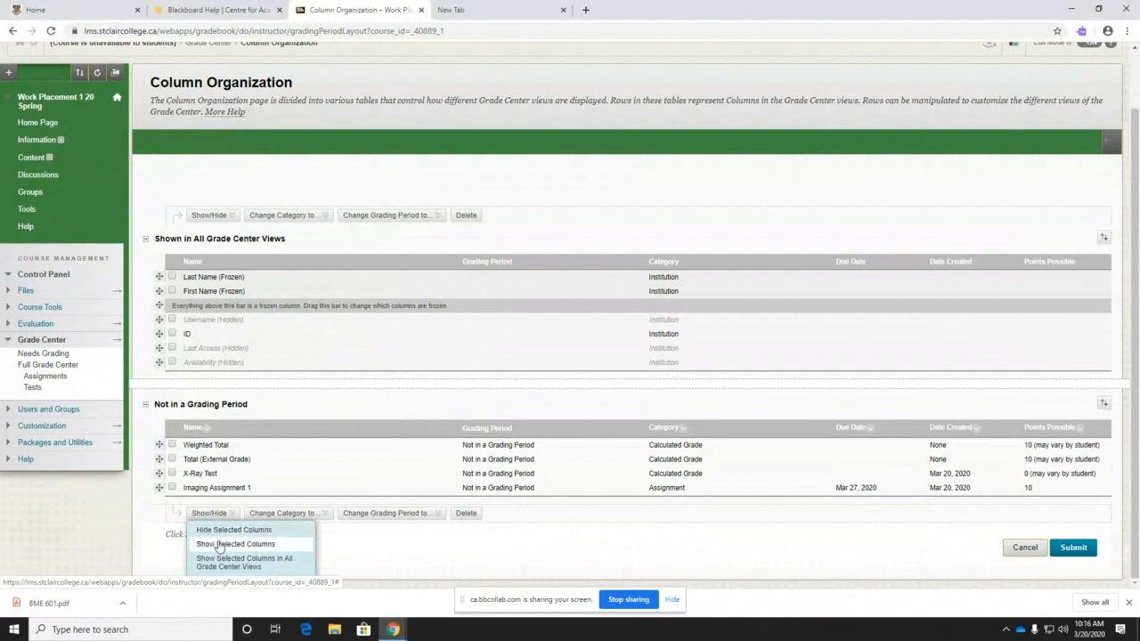
{"action": "left_click", "coordinate": [218, 546]}
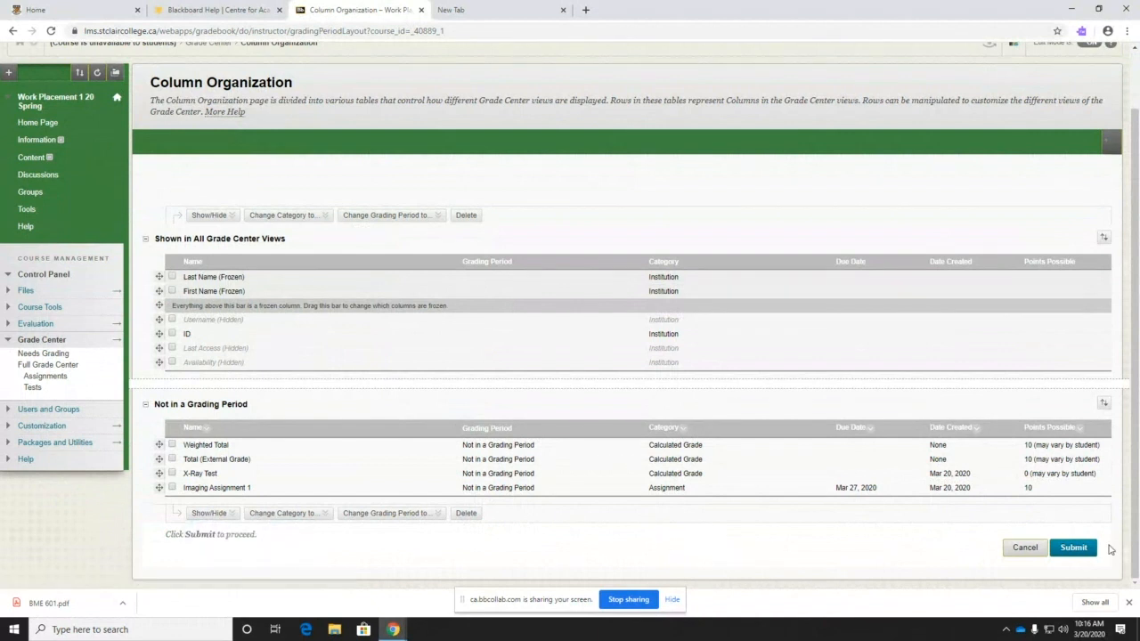
{"action": "left_click", "coordinate": [1026, 549]}
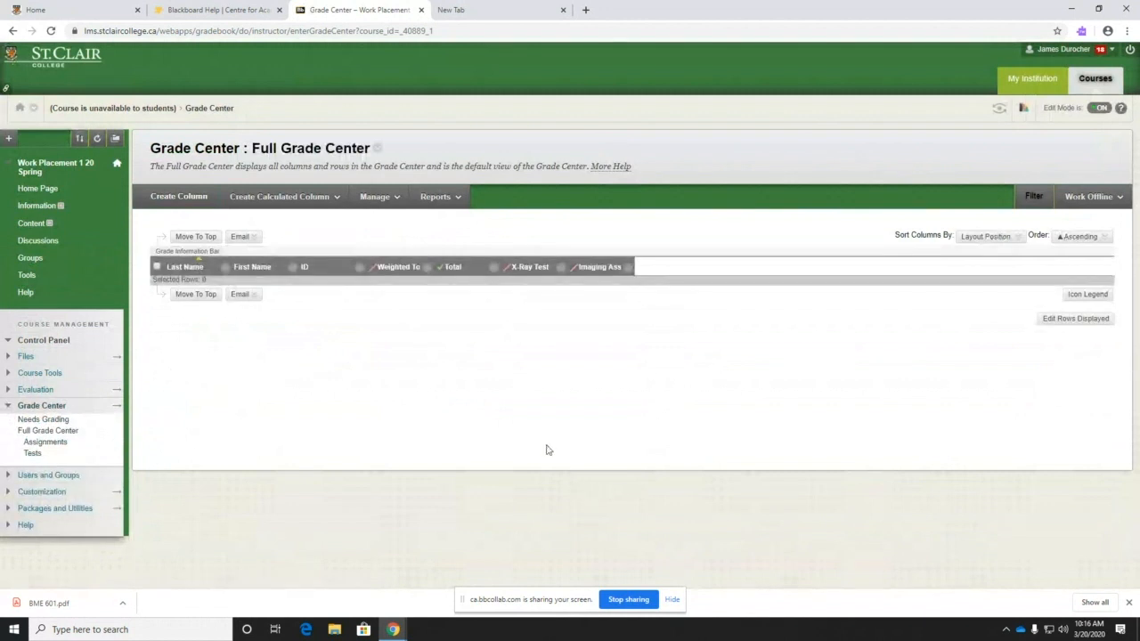
- Browse the Medical Imaging 20 Winter course content, then head back to the institution portal
{"action": "left_click", "coordinate": [34, 226]}
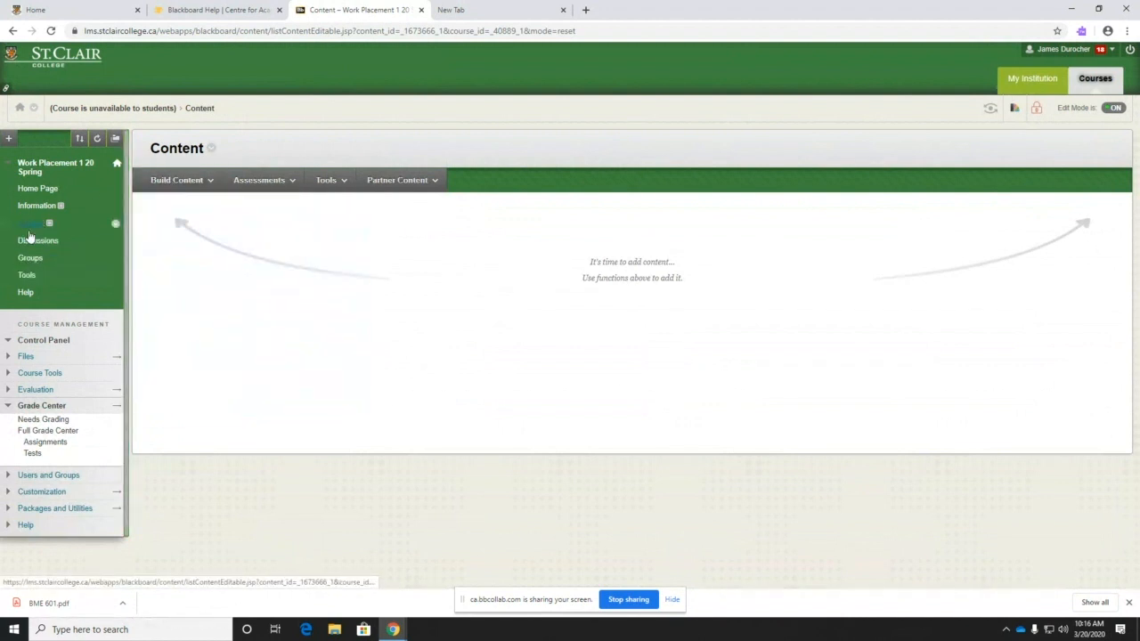
{"action": "left_click", "coordinate": [1031, 81]}
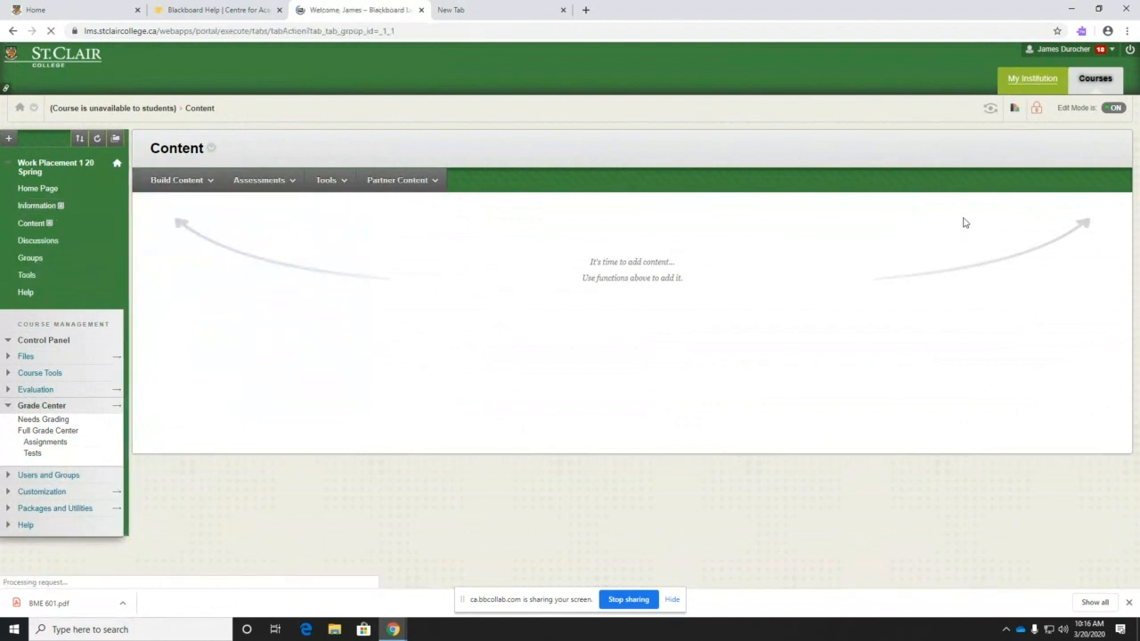
{"action": "left_click", "coordinate": [763, 365]}
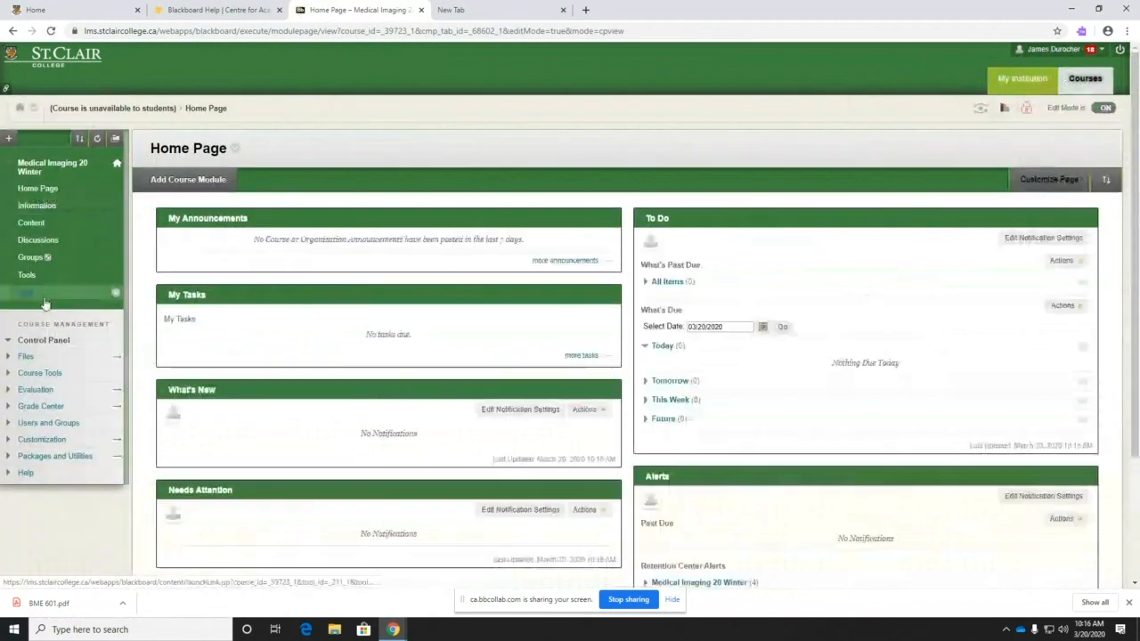
{"action": "left_click", "coordinate": [31, 223]}
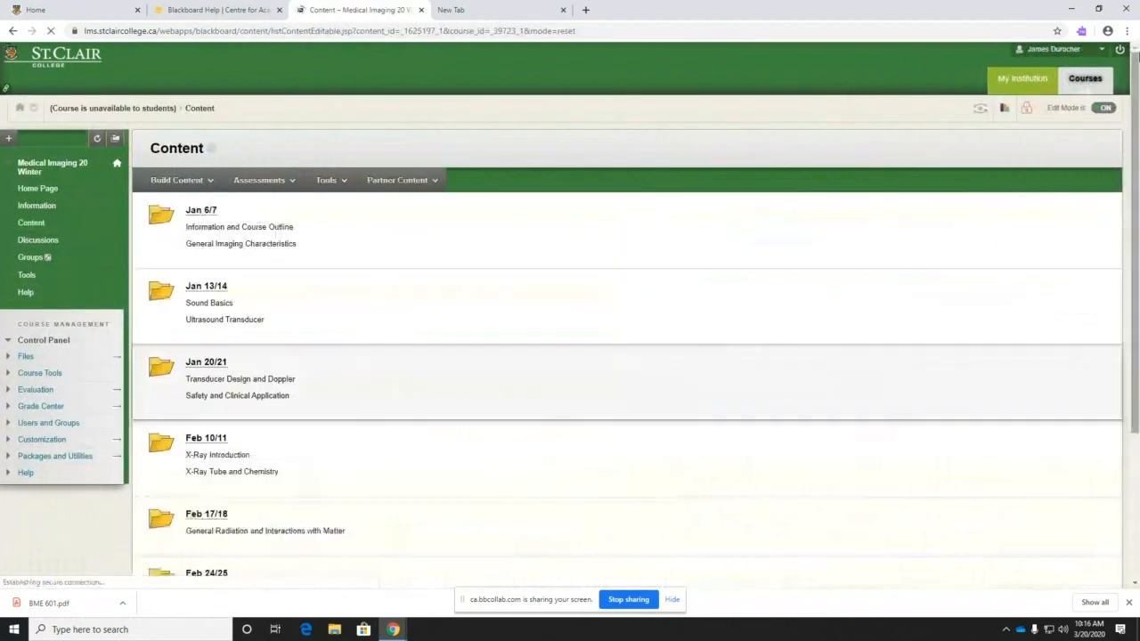
{"action": "scroll", "coordinate": [359, 412], "scroll_direction": "down", "scroll_amount": 5}
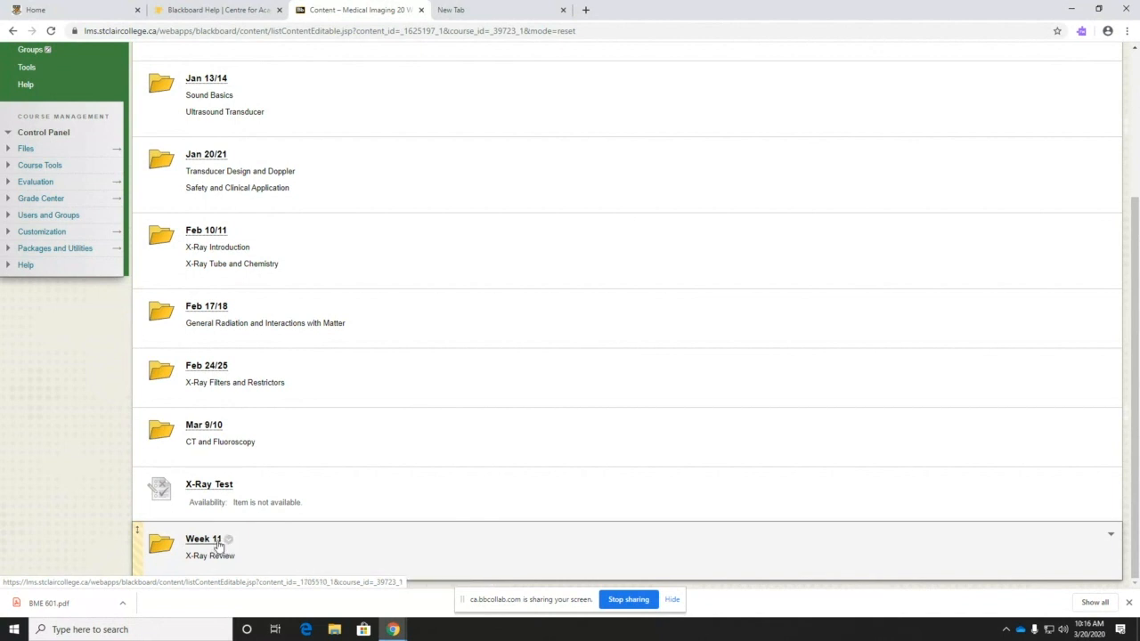
{"action": "scroll", "coordinate": [926, 185], "scroll_direction": "up", "scroll_amount": 3}
{"action": "left_click", "coordinate": [1012, 80]}
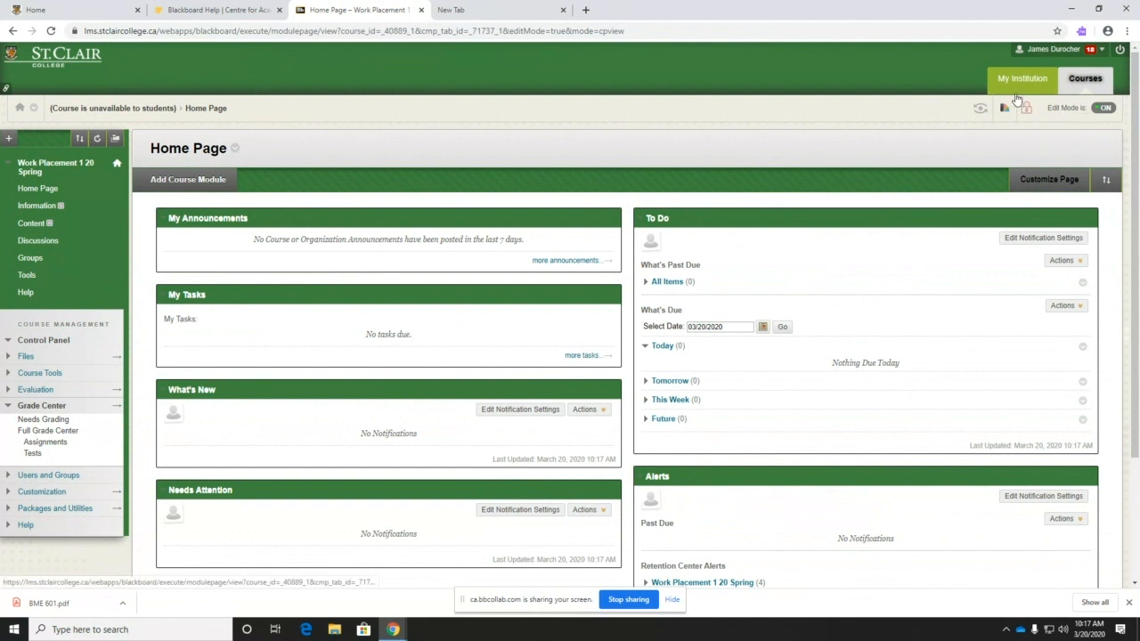
- Open the Work Placement course Properties from the Customization section
{"action": "left_click", "coordinate": [46, 406]}
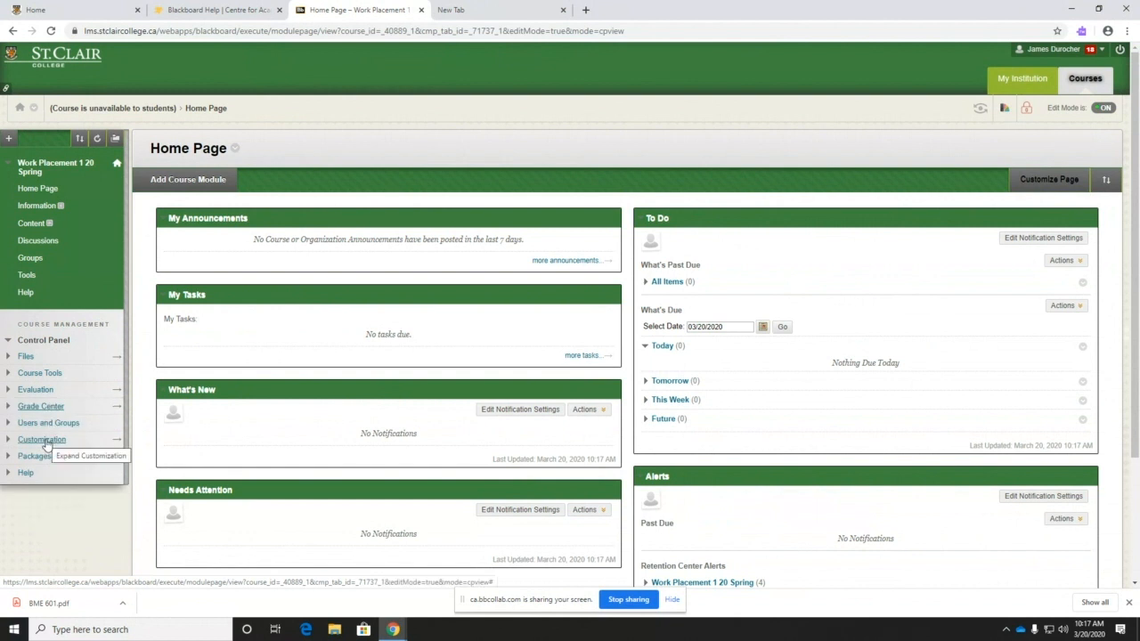
{"action": "left_click", "coordinate": [45, 440]}
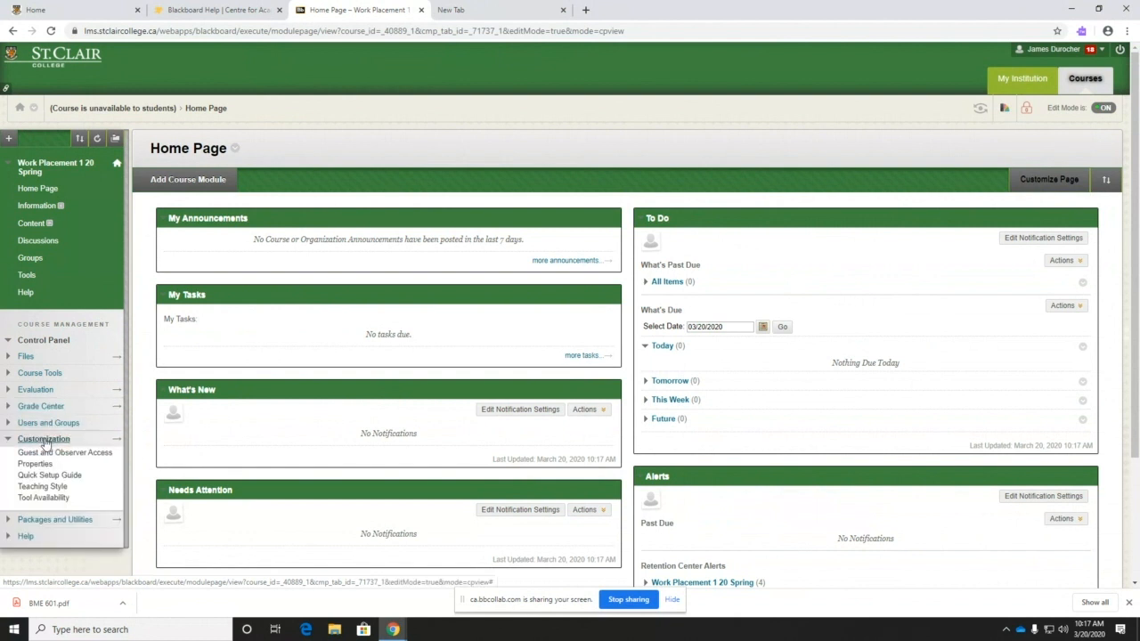
{"action": "left_click", "coordinate": [32, 464]}
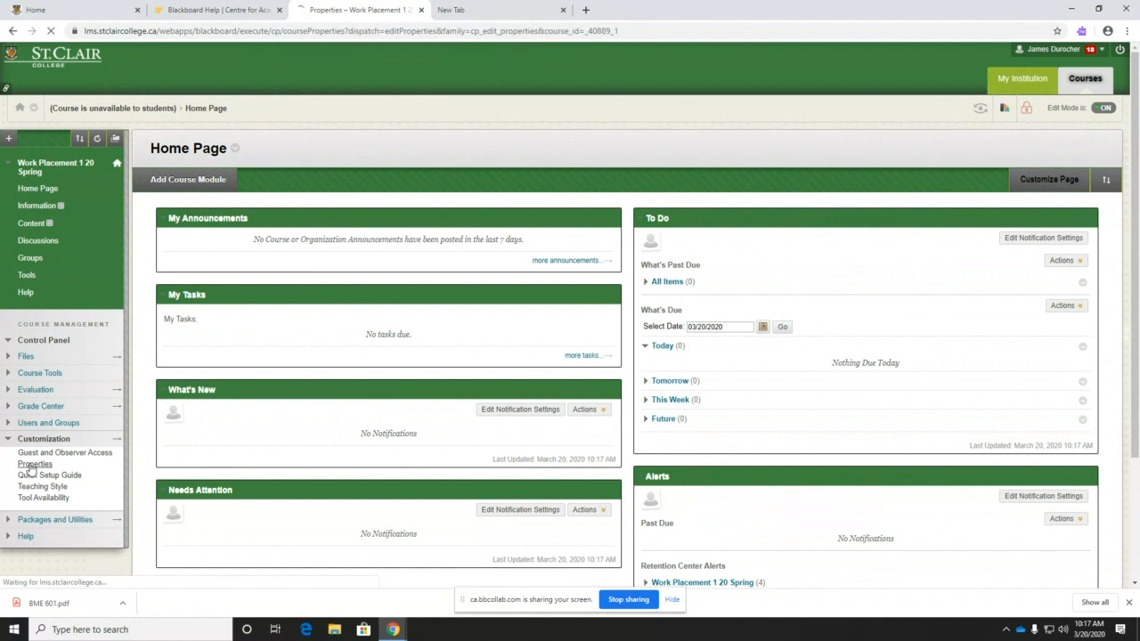
{"action": "scroll", "coordinate": [206, 390], "scroll_direction": "down", "scroll_amount": 2}
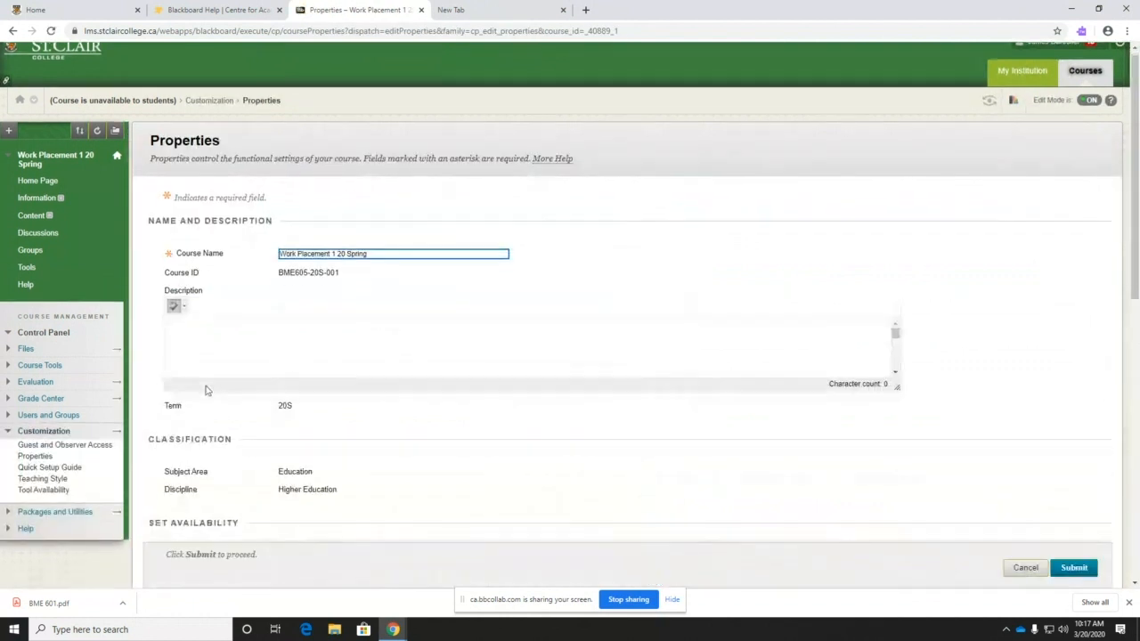
{"action": "scroll", "coordinate": [223, 303], "scroll_direction": "down", "scroll_amount": 3}
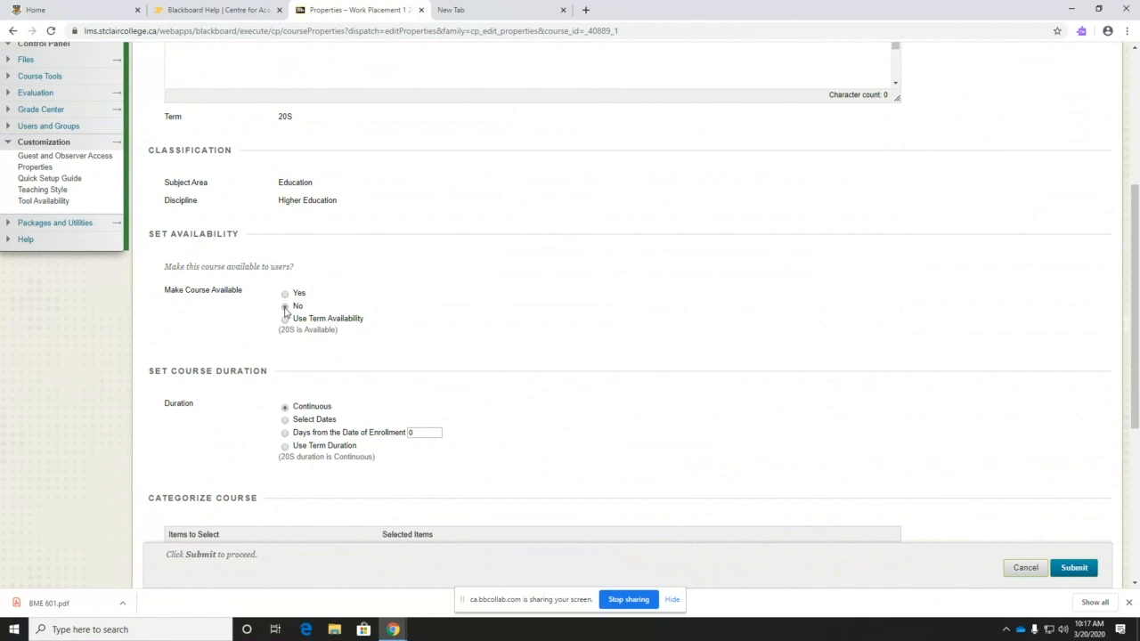
- Try Yes and Use Term Availability, then save the course with availability set to No
{"action": "left_click", "coordinate": [285, 295]}
{"action": "left_click", "coordinate": [286, 340]}
{"action": "left_click", "coordinate": [301, 351]}
{"action": "left_click", "coordinate": [339, 321]}
{"action": "left_click", "coordinate": [285, 306]}
{"action": "left_click", "coordinate": [284, 306]}
{"action": "left_click", "coordinate": [286, 307]}
{"action": "left_click", "coordinate": [1074, 569]}
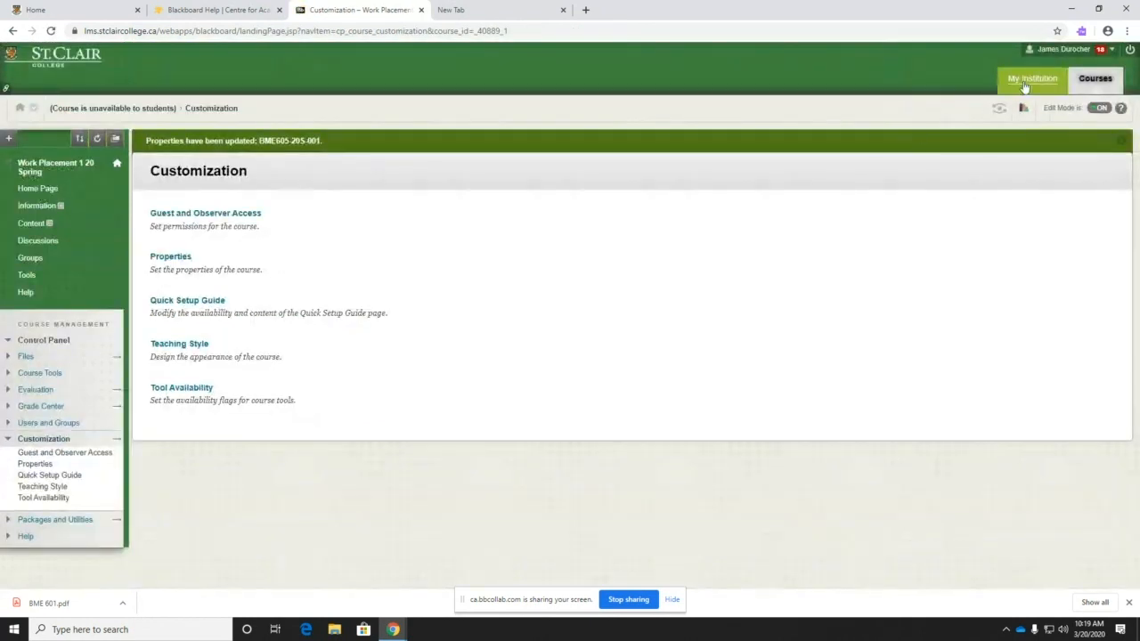
- Check the not-available notes on the Work Placement and Medical Imaging courses in the course list
{"action": "left_click", "coordinate": [1026, 80]}
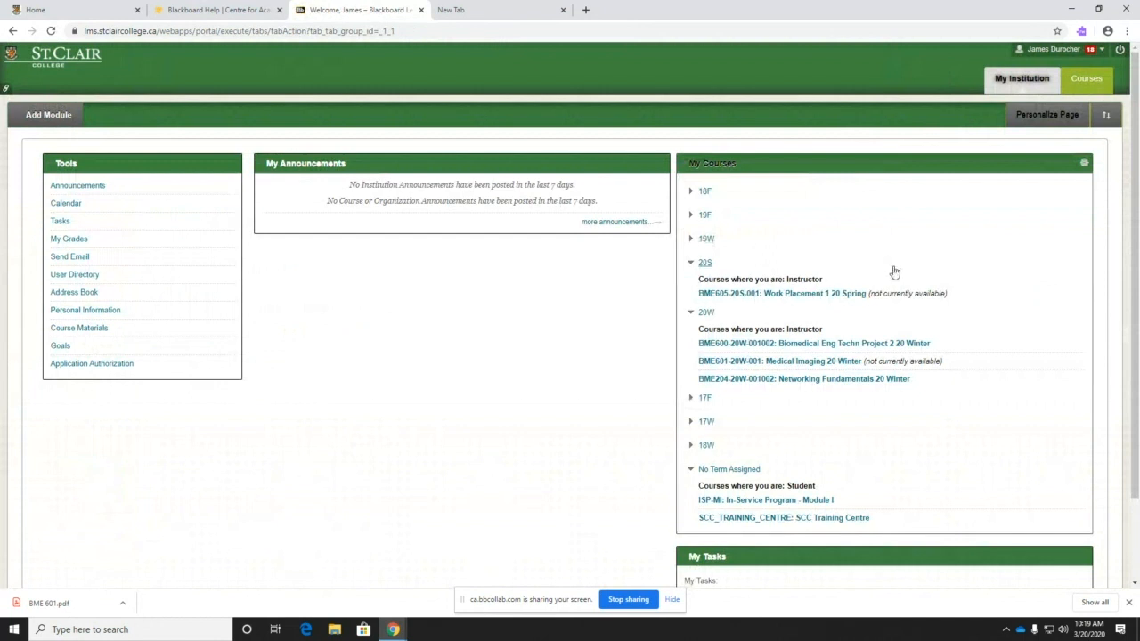
{"action": "left_click_drag", "start_coordinate": [871, 294], "coordinate": [933, 307]}
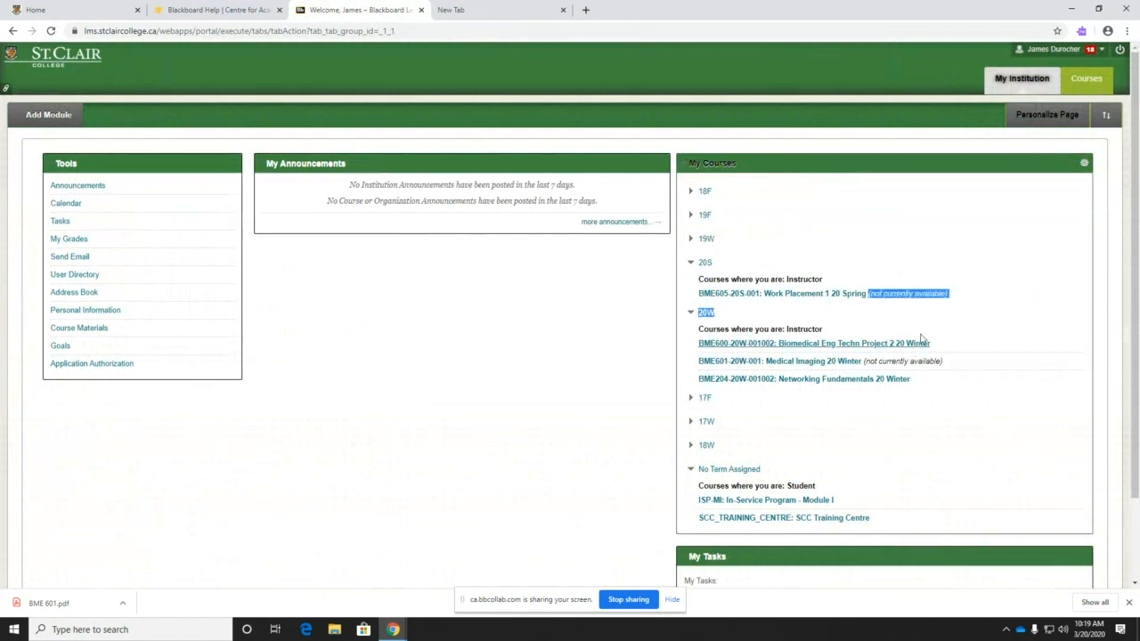
{"action": "left_click", "coordinate": [958, 307]}
{"action": "left_click_drag", "start_coordinate": [944, 365], "coordinate": [864, 363]}
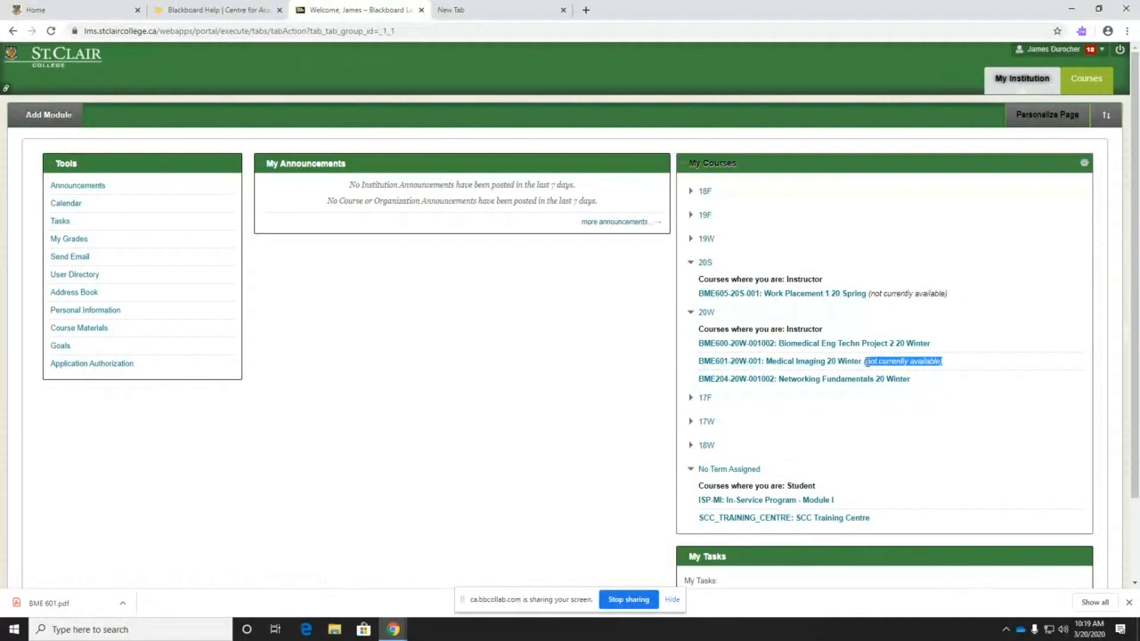
{"action": "left_click", "coordinate": [957, 365]}
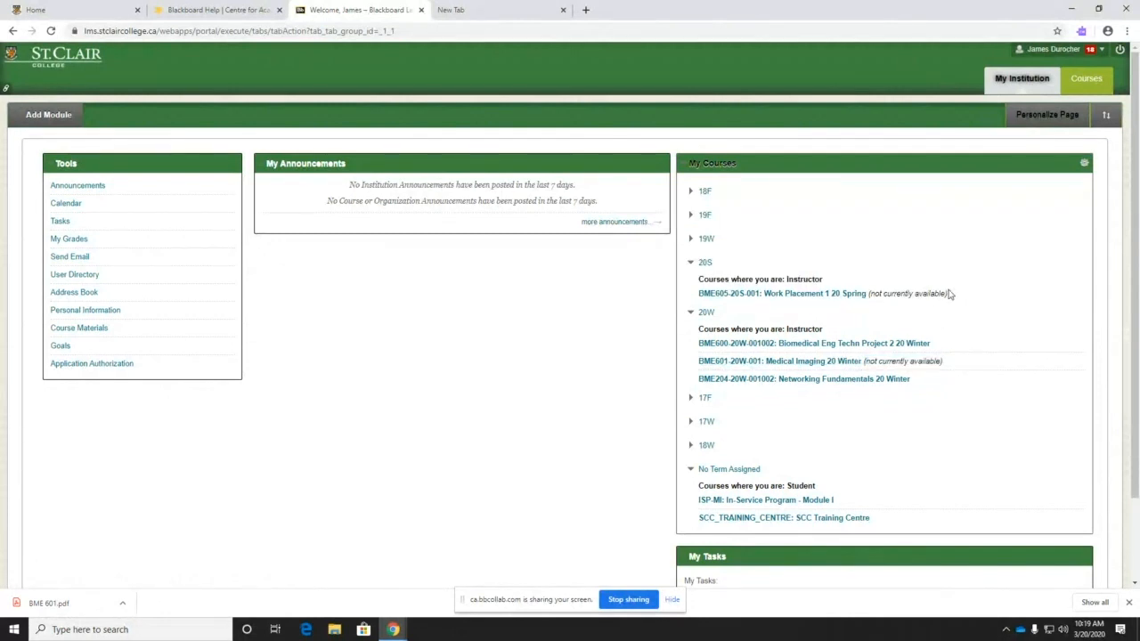
- Review the Work Placement 1 20 Spring availability in Properties and cancel without changes
{"action": "left_click", "coordinate": [818, 295]}
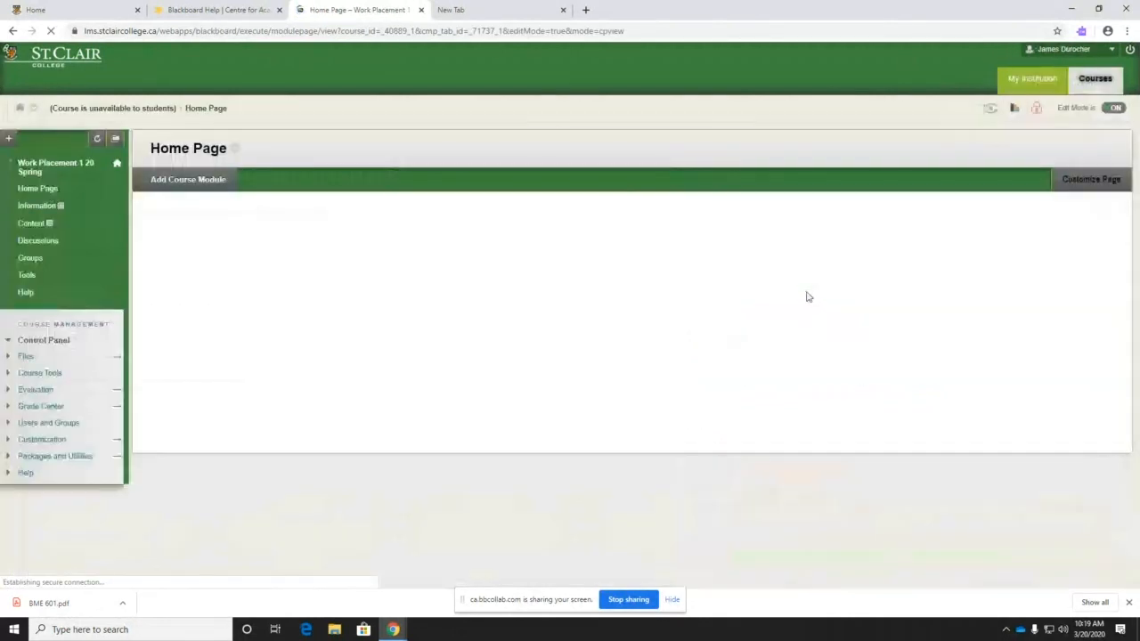
{"action": "left_click", "coordinate": [40, 439]}
{"action": "left_click", "coordinate": [30, 464]}
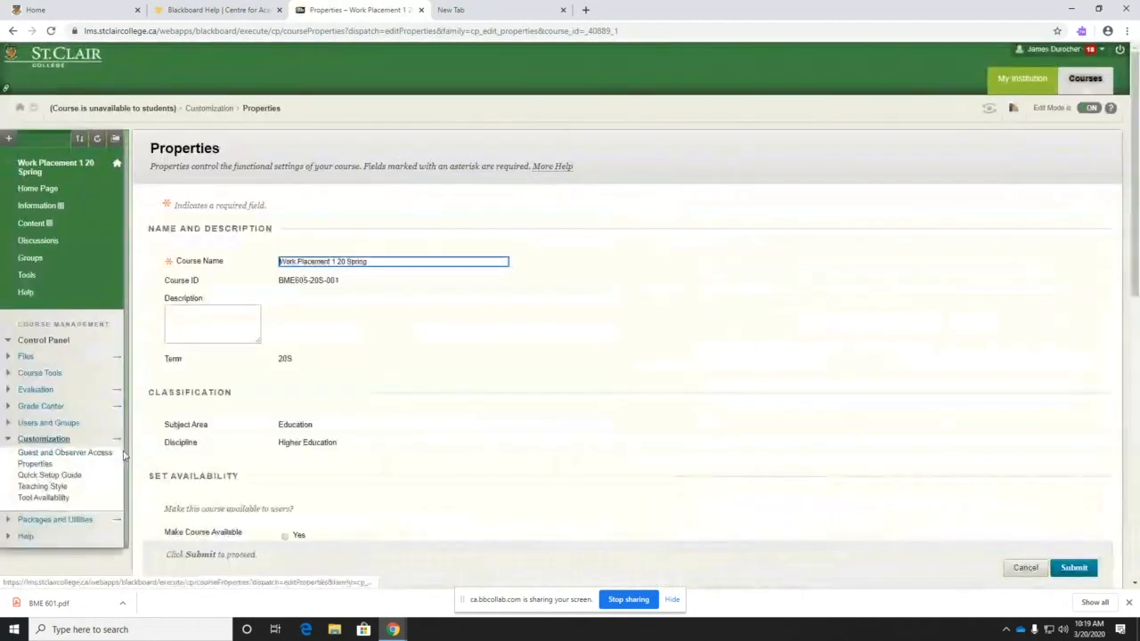
{"action": "scroll", "coordinate": [134, 458], "scroll_direction": "down", "scroll_amount": 3}
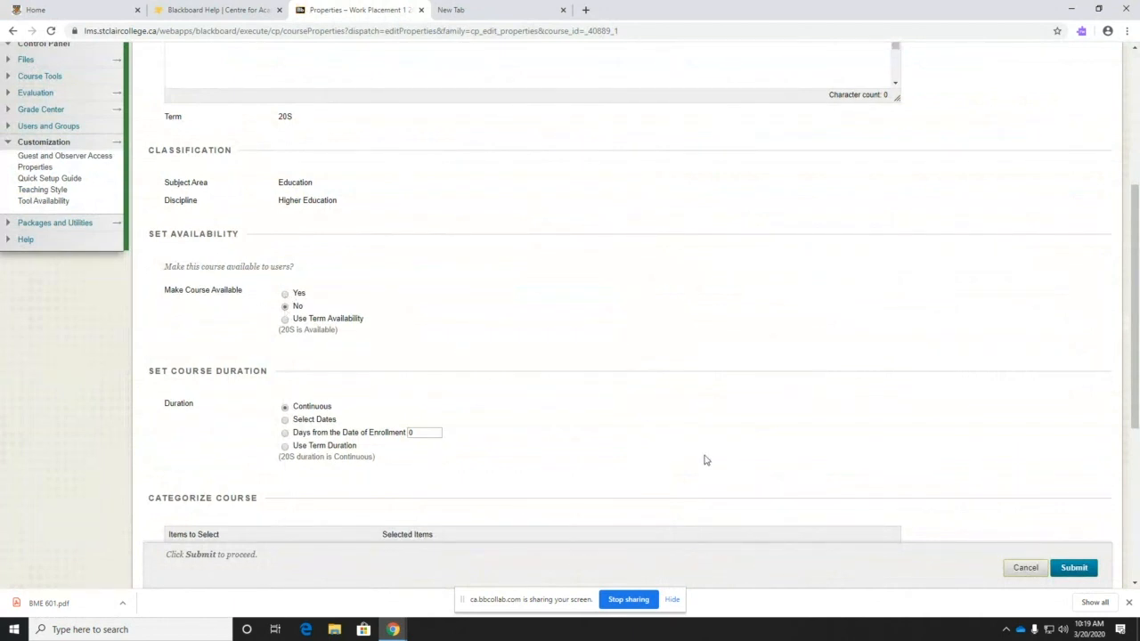
{"action": "left_click", "coordinate": [1026, 568]}
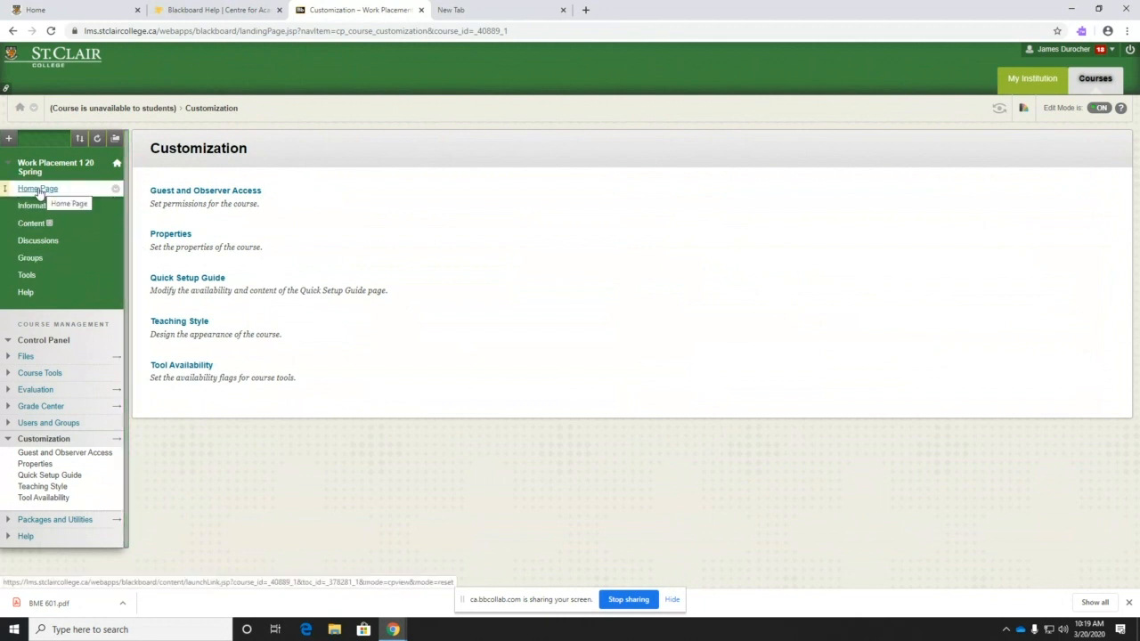
- Go through the course home page and Announcements to a blank Create Announcement form
{"action": "left_click", "coordinate": [40, 442]}
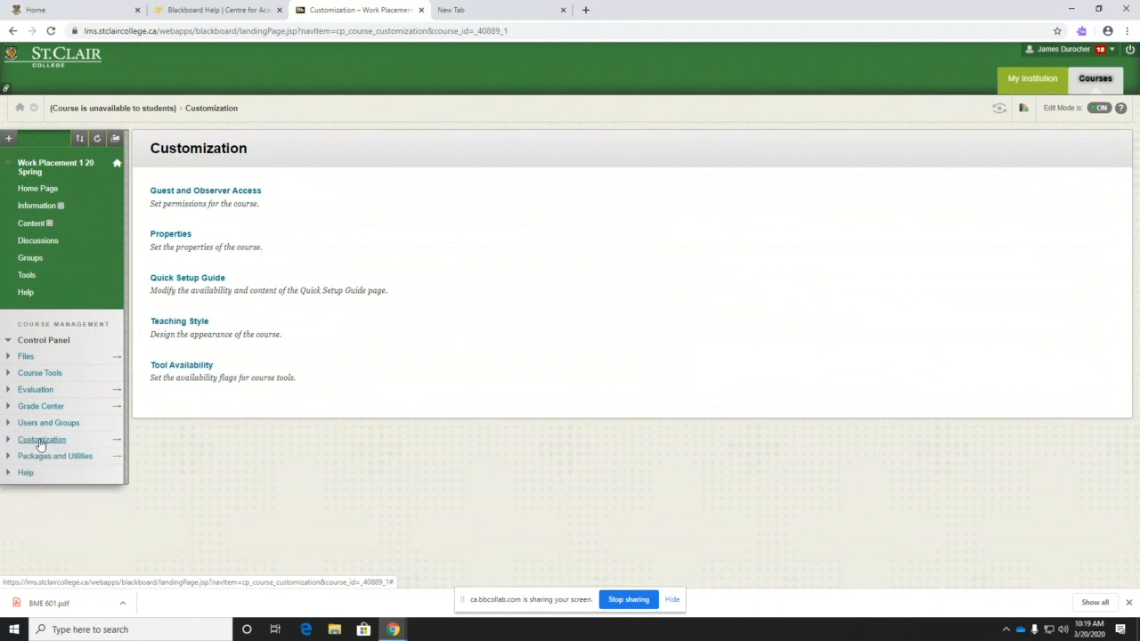
{"action": "left_click", "coordinate": [27, 171]}
{"action": "left_click", "coordinate": [36, 157]}
{"action": "left_click", "coordinate": [40, 190]}
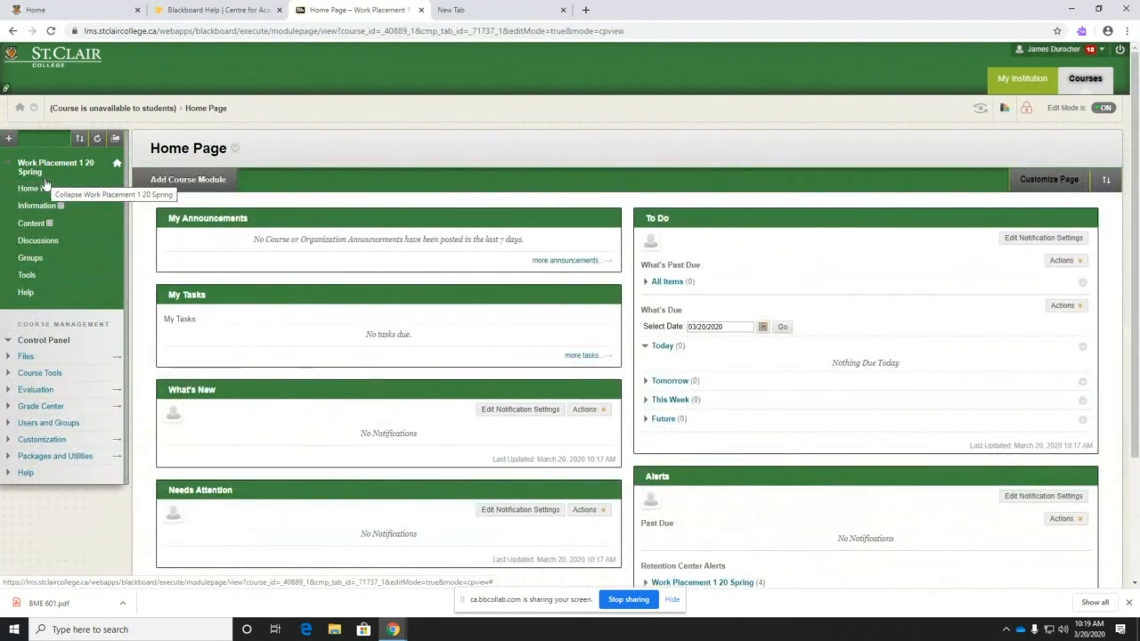
{"action": "left_click", "coordinate": [40, 373]}
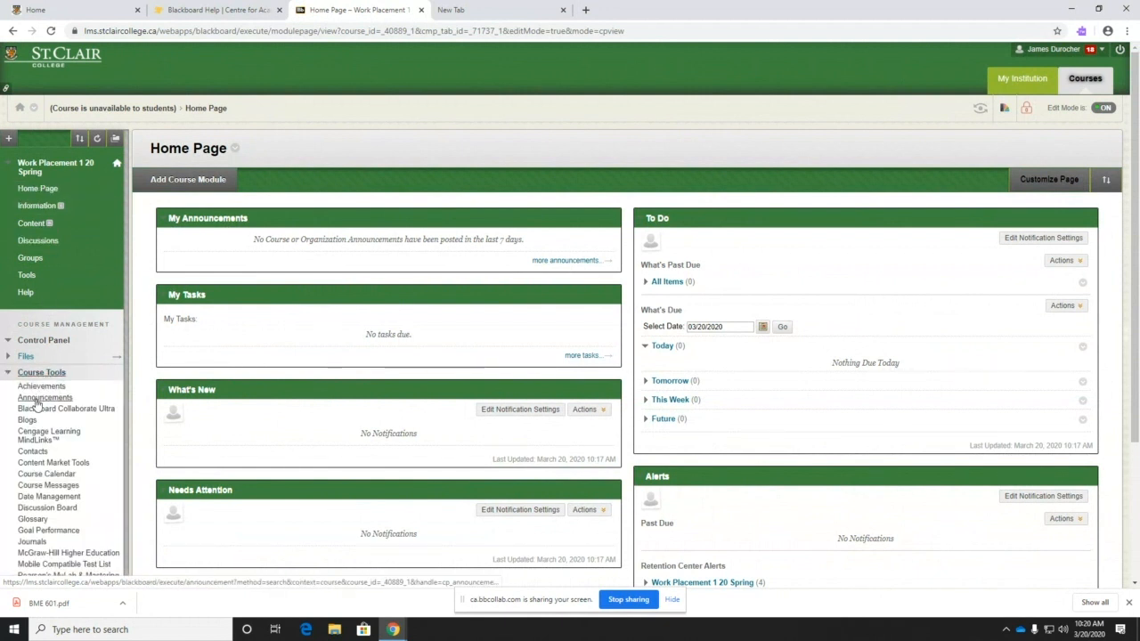
{"action": "left_click", "coordinate": [36, 399]}
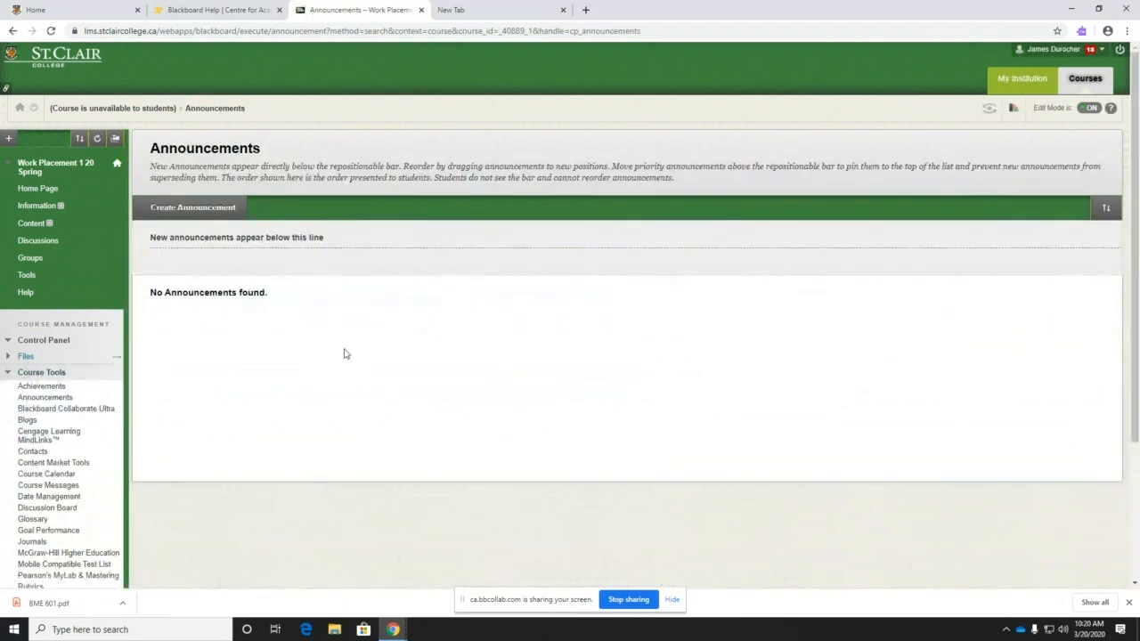
{"action": "left_click", "coordinate": [40, 190]}
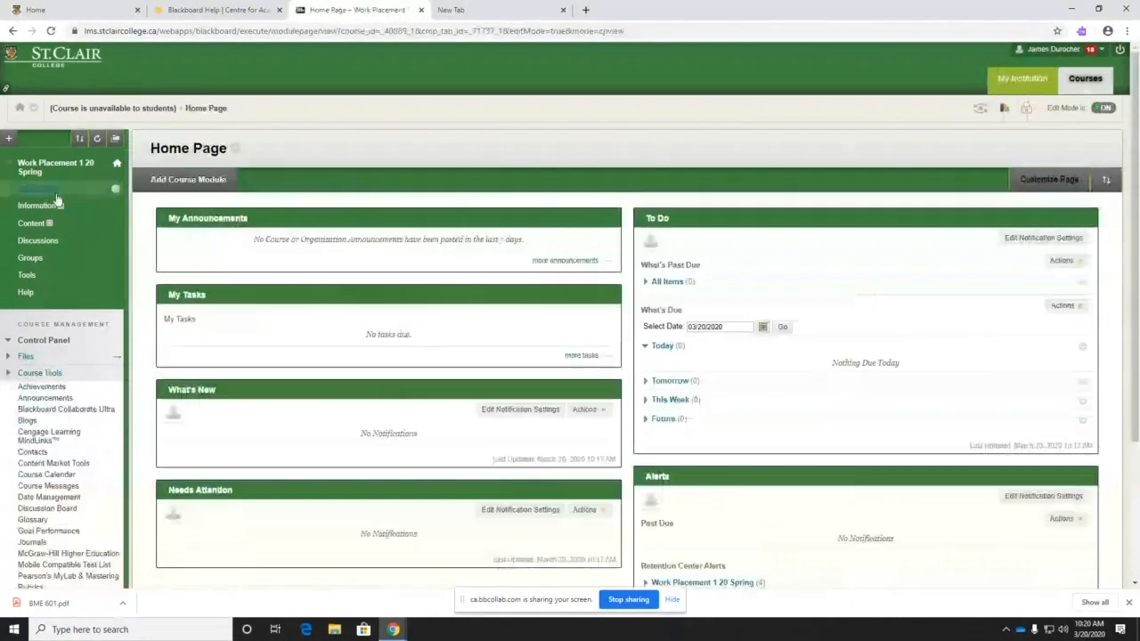
{"action": "left_click", "coordinate": [575, 266]}
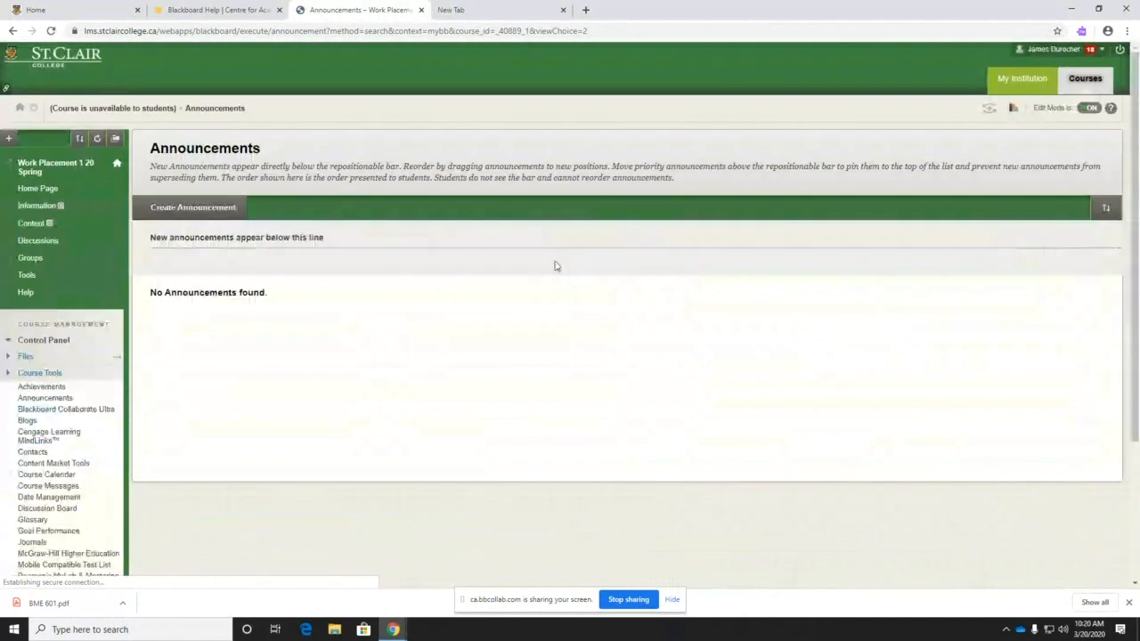
{"action": "left_click", "coordinate": [189, 214]}
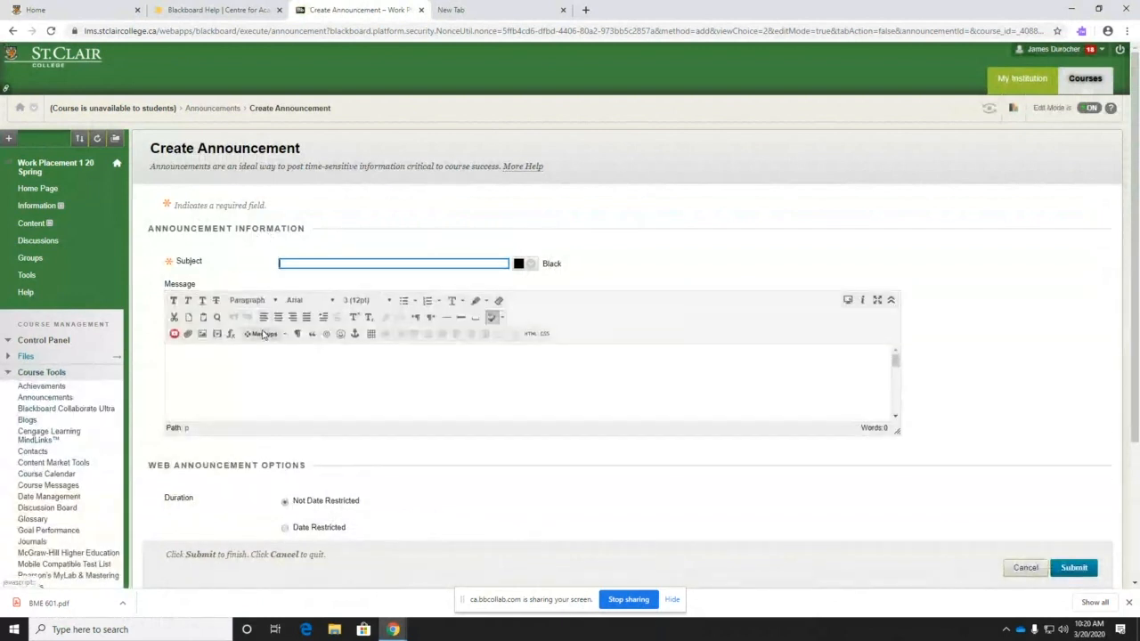
- Enter subject 'Test Announcement' and message 'Test will be moved to Computer lab 45H', fixing the typo
{"action": "type", "text": "Test Announcement"}
{"action": "left_click", "coordinate": [227, 366]}
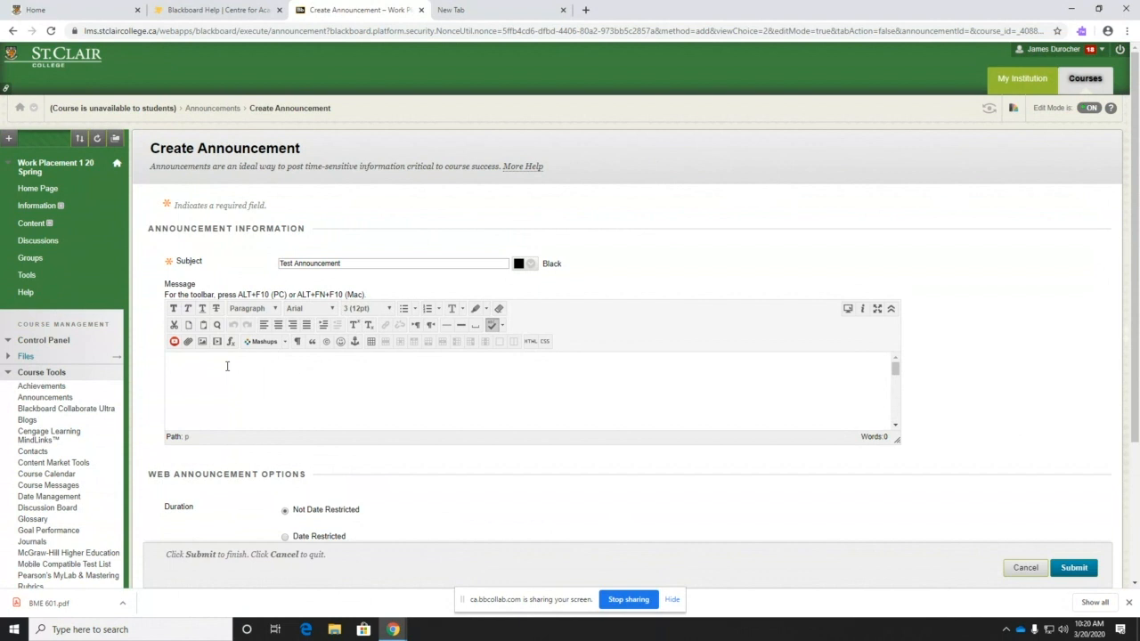
{"action": "type", "text": "Test will be moved to Compter lab."}
{"action": "key", "text": "Left"}
{"action": "key", "text": "Left"}
{"action": "key", "text": "Left"}
{"action": "key", "text": "Left"}
{"action": "type", "text": "u"}
{"action": "key", "text": "End"}
{"action": "type", "text": "45"}
- Set the announcement duration to Date Restricted, leaving the Display After time unpicked
{"action": "scroll", "coordinate": [553, 487], "scroll_direction": "down", "scroll_amount": 1}
{"action": "scroll", "coordinate": [553, 487], "scroll_direction": "down", "scroll_amount": 3}
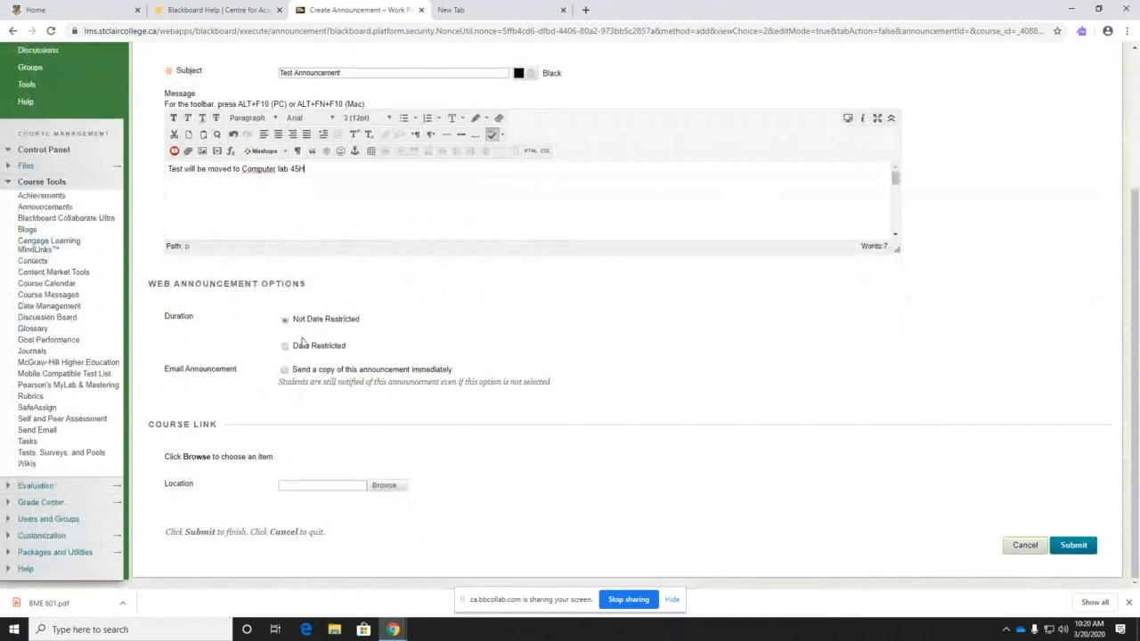
{"action": "left_click", "coordinate": [284, 347]}
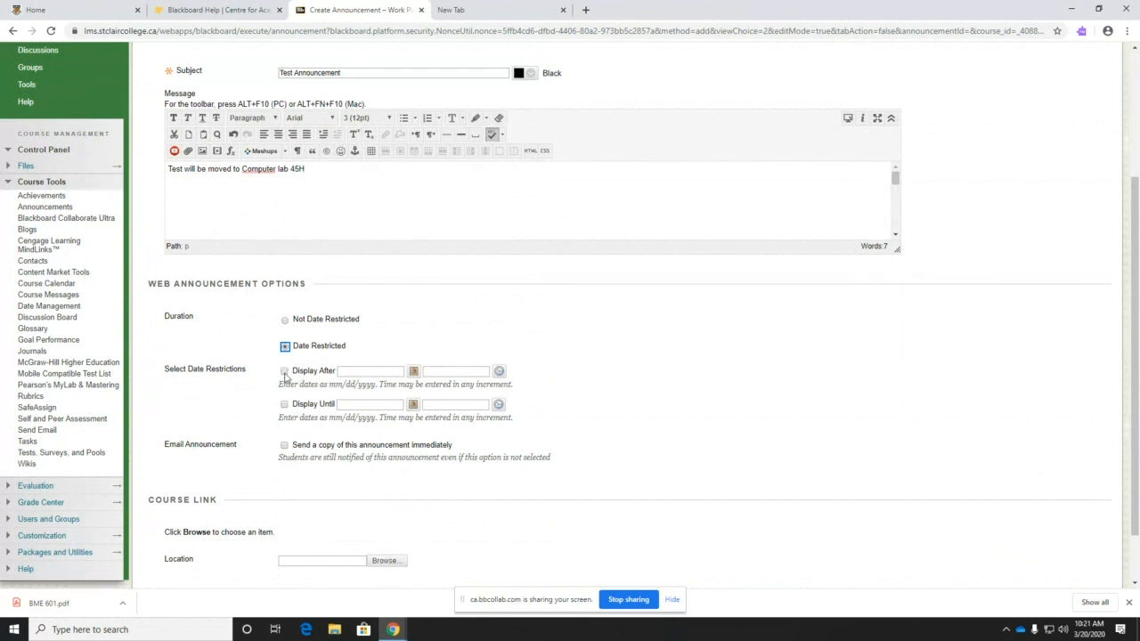
{"action": "left_click", "coordinate": [498, 372]}
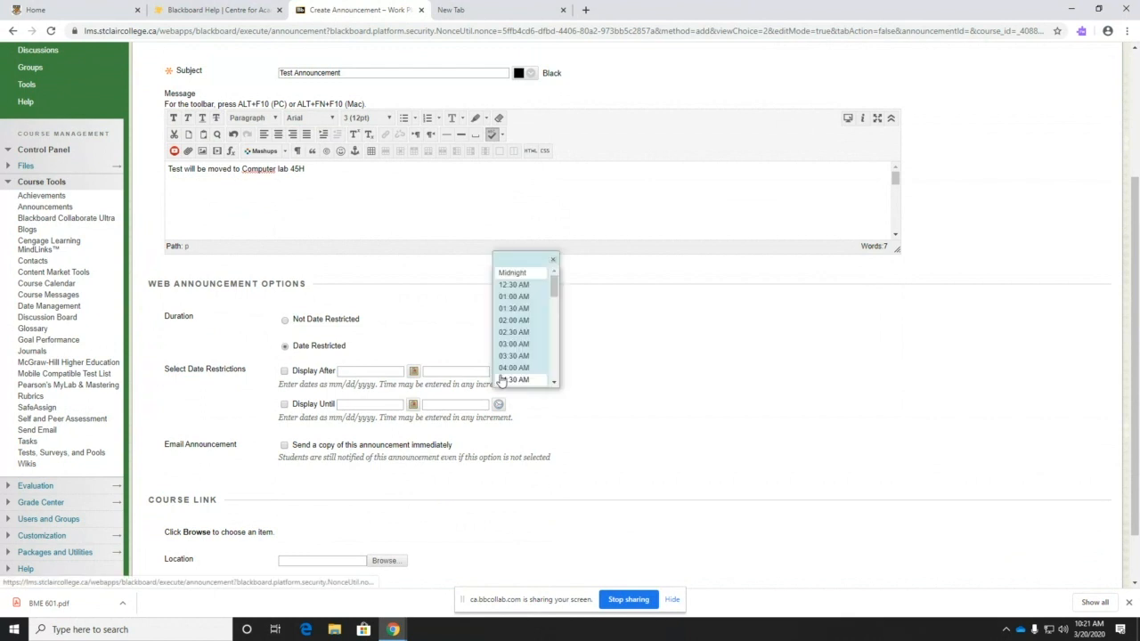
{"action": "left_click", "coordinate": [582, 393]}
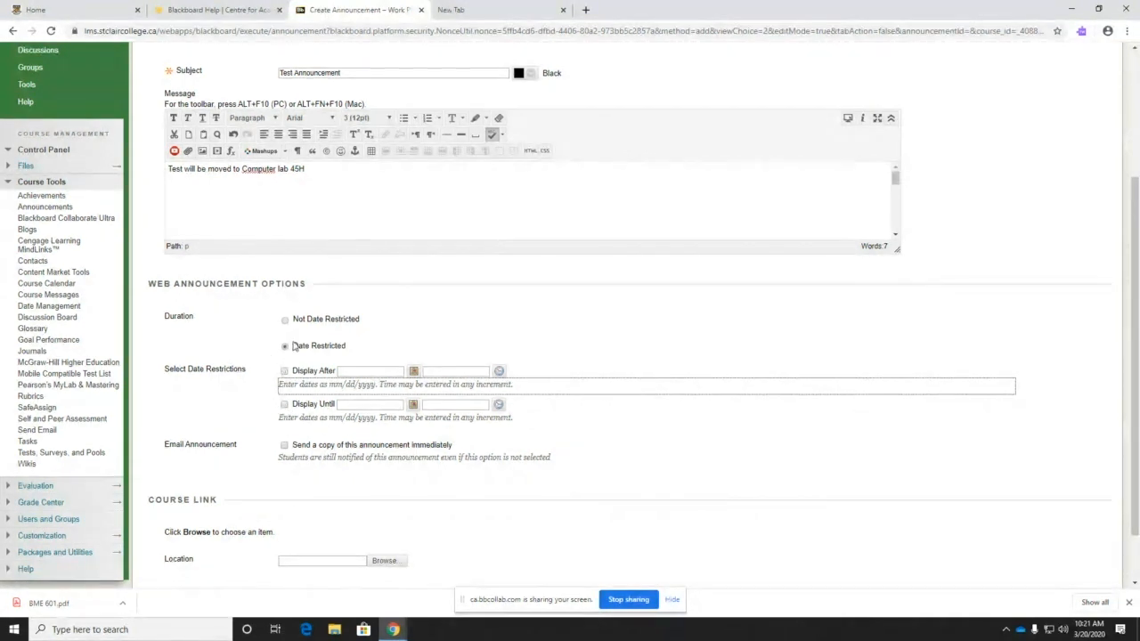
- Enable sending an e-mail copy and try submitting, dismissing the missing-date warning
{"action": "left_click", "coordinate": [285, 445]}
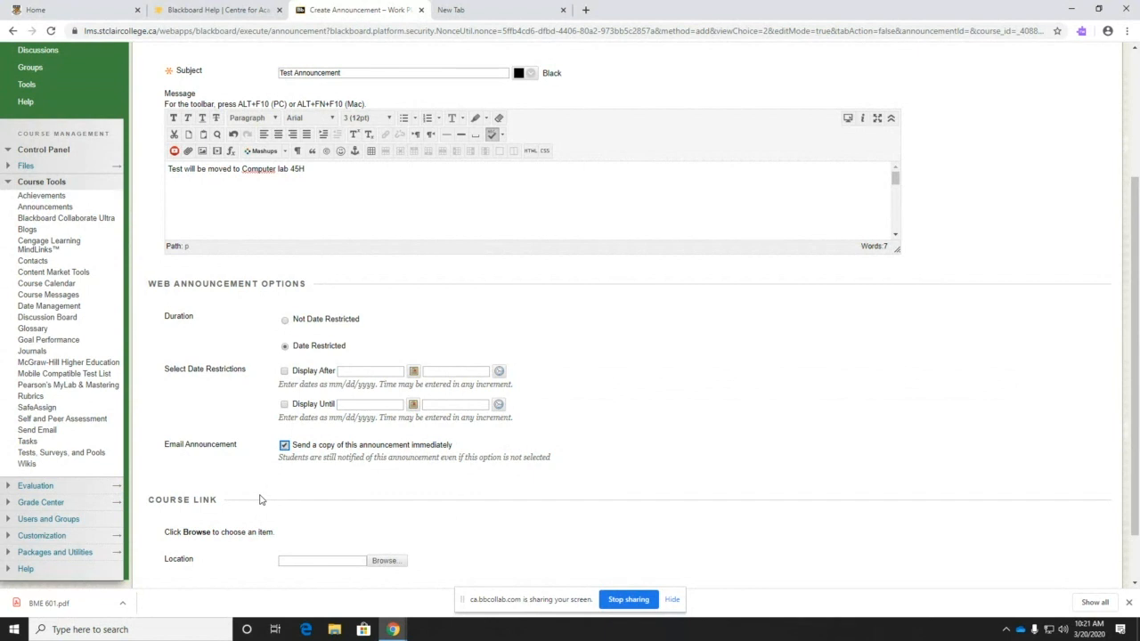
{"action": "left_click_drag", "start_coordinate": [279, 457], "coordinate": [579, 459]}
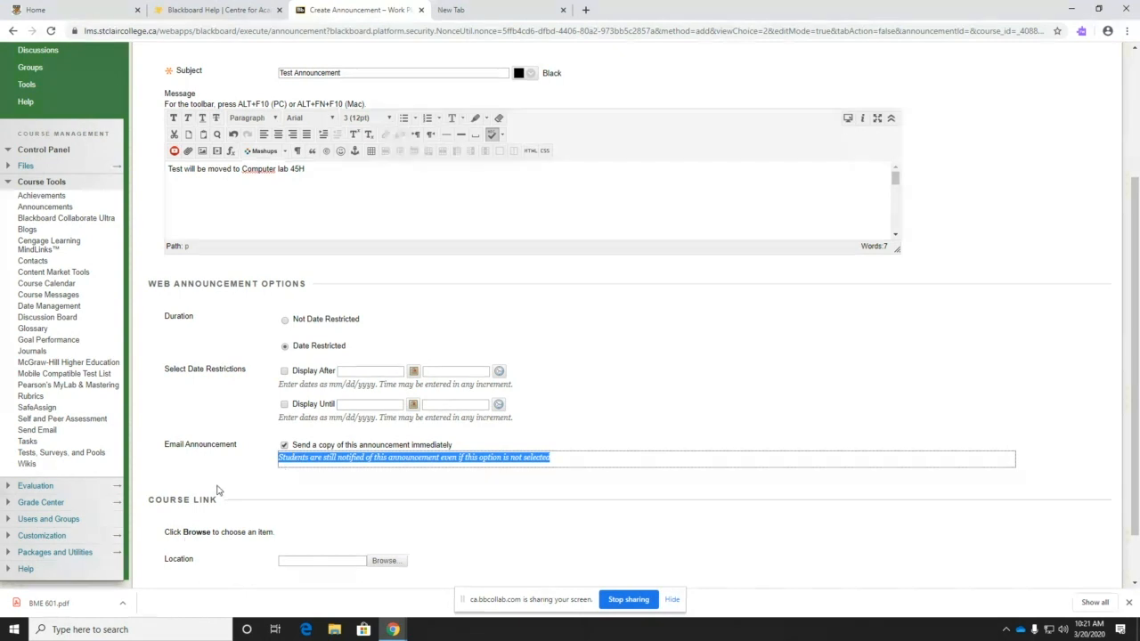
{"action": "scroll", "coordinate": [243, 494], "scroll_direction": "up", "scroll_amount": 1}
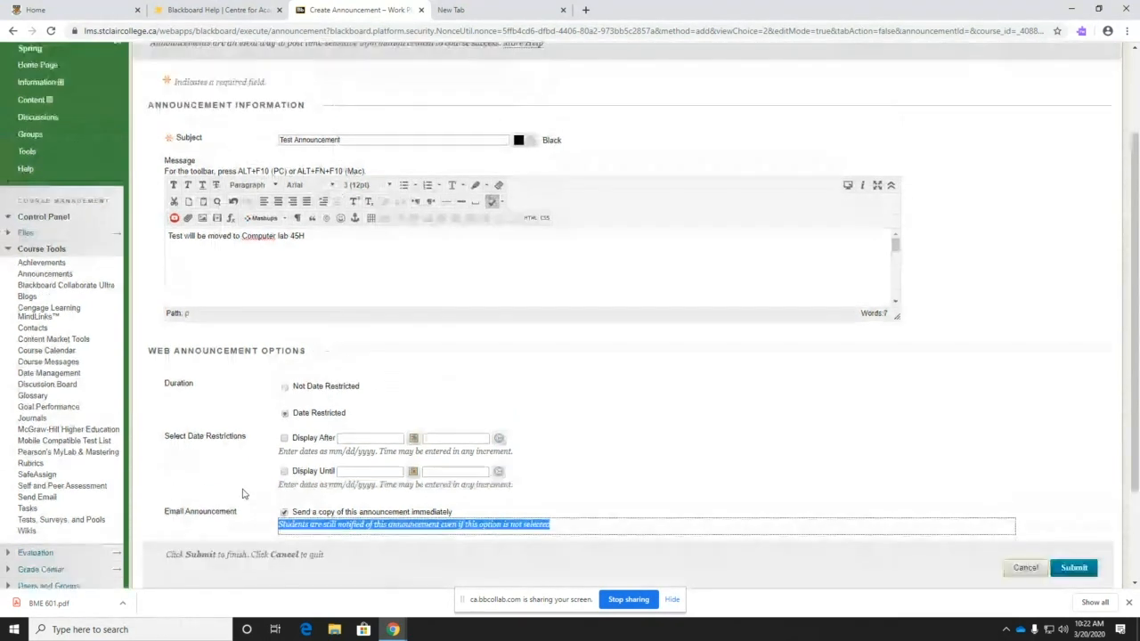
{"action": "scroll", "coordinate": [243, 494], "scroll_direction": "up", "scroll_amount": 2}
{"action": "scroll", "coordinate": [267, 472], "scroll_direction": "down", "scroll_amount": 4}
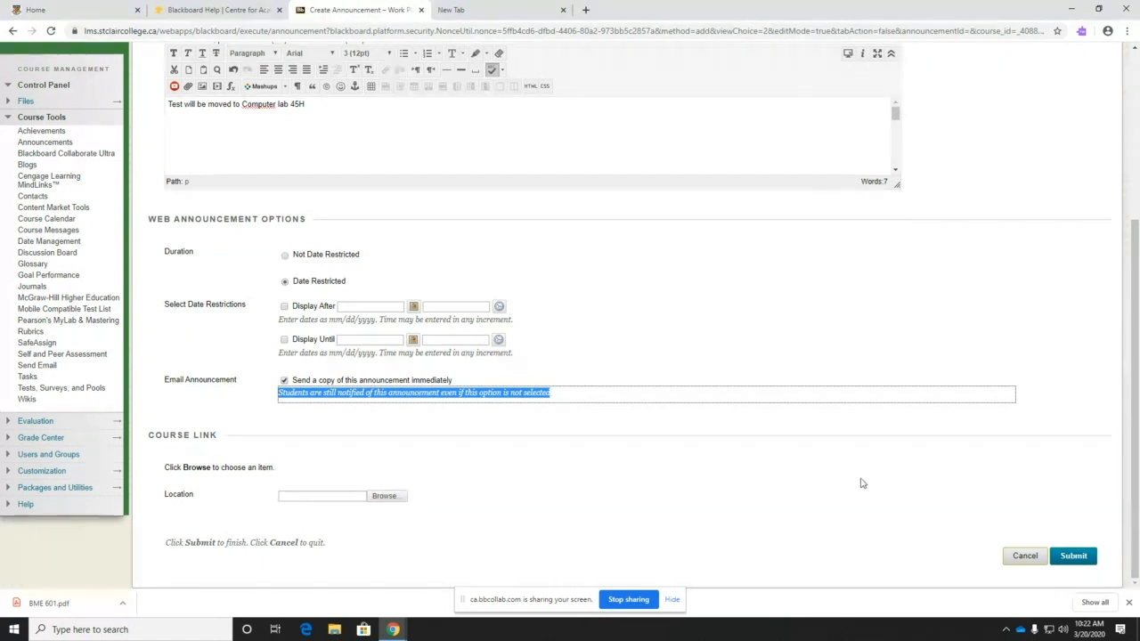
{"action": "left_click", "coordinate": [1066, 559]}
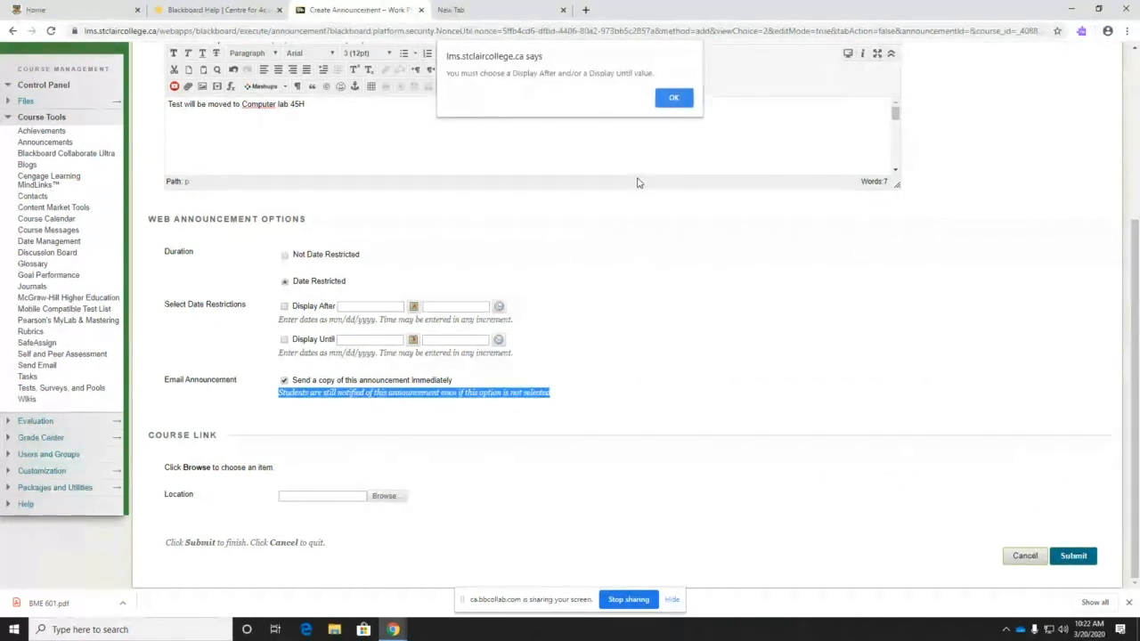
{"action": "left_click", "coordinate": [677, 98]}
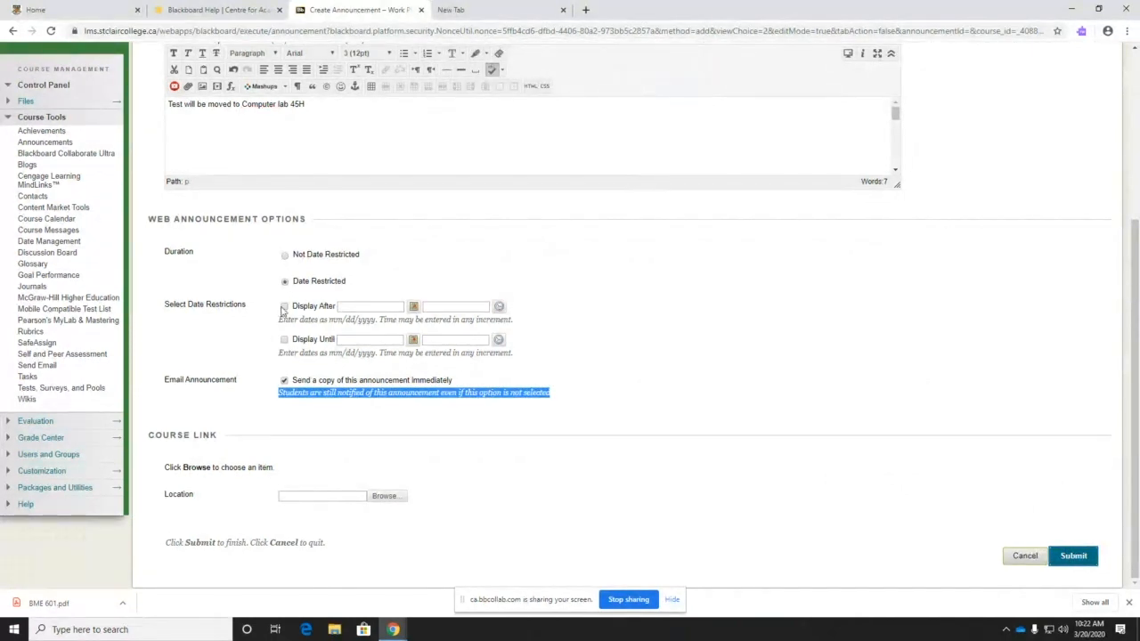
- Switch the announcement to Not Date Restricted with no e-mail copy
{"action": "left_click", "coordinate": [285, 256]}
{"action": "left_click", "coordinate": [284, 368]}
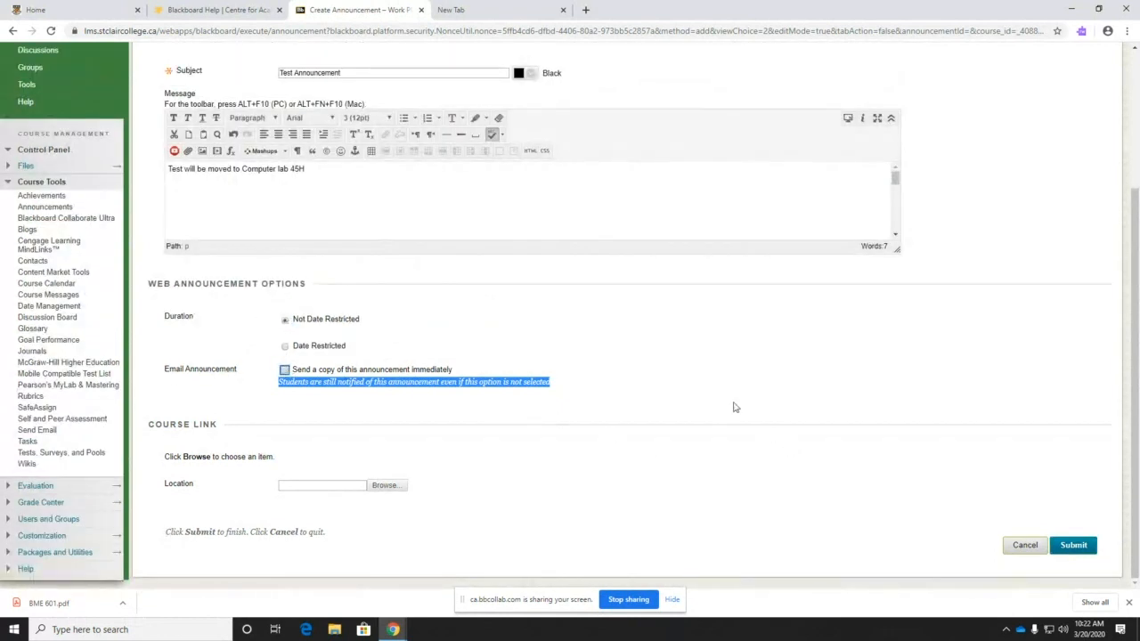
{"action": "scroll", "coordinate": [726, 408], "scroll_direction": "up", "scroll_amount": 2}
{"action": "scroll", "coordinate": [722, 409], "scroll_direction": "down", "scroll_amount": 2}
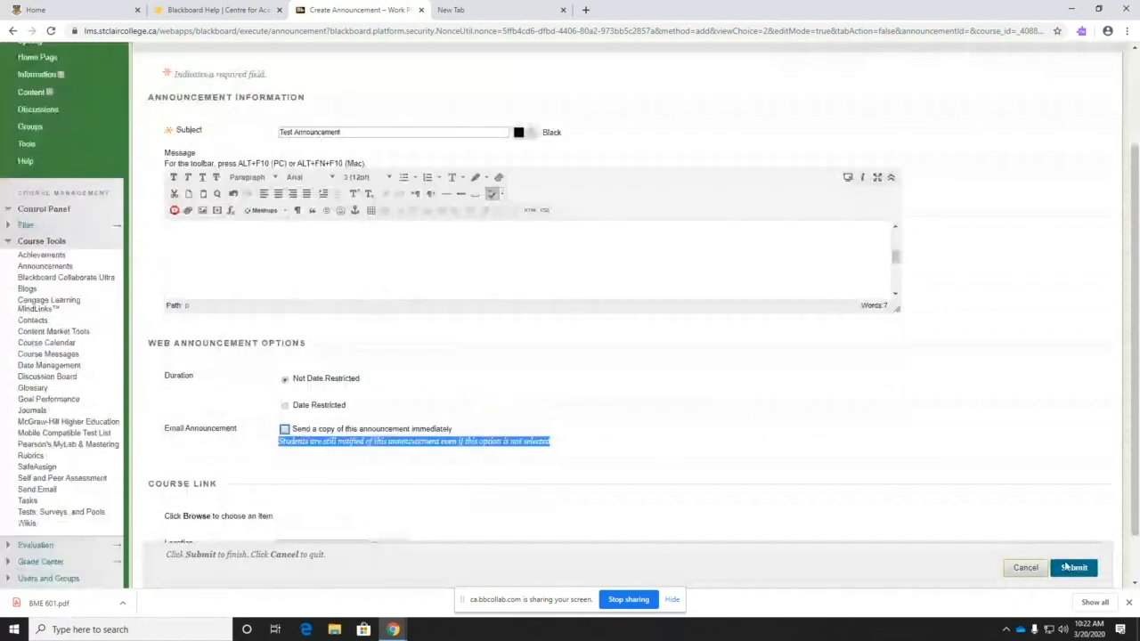
- Submit the Test Announcement, check it under My Announcements, then open Users and Groups > Users
{"action": "left_click", "coordinate": [1073, 568]}
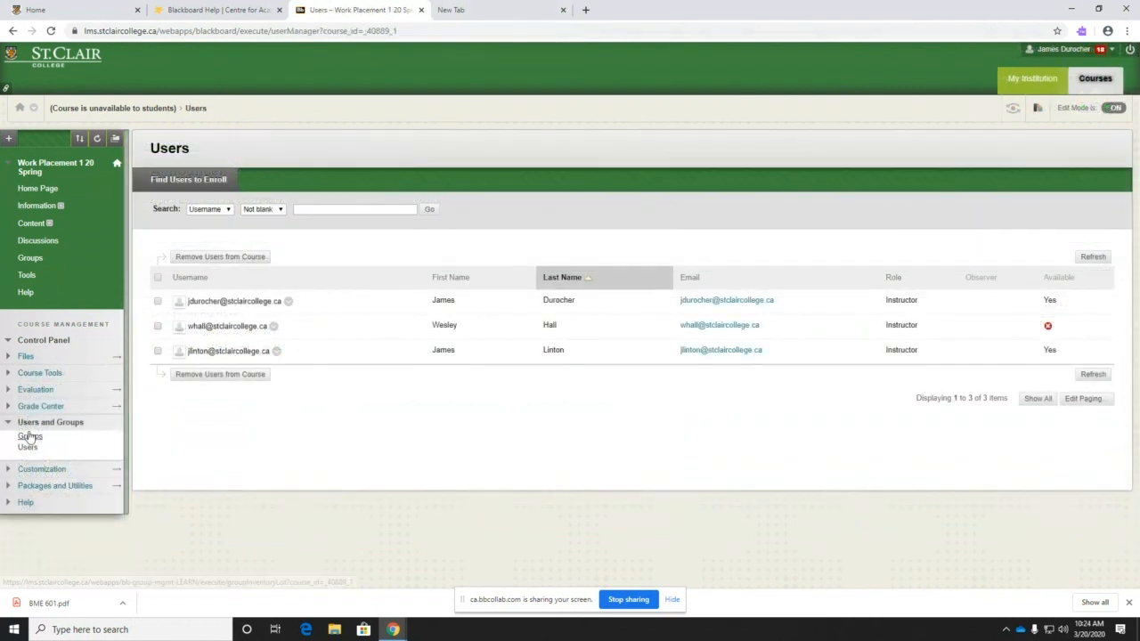
{"action": "left_click", "coordinate": [37, 189]}
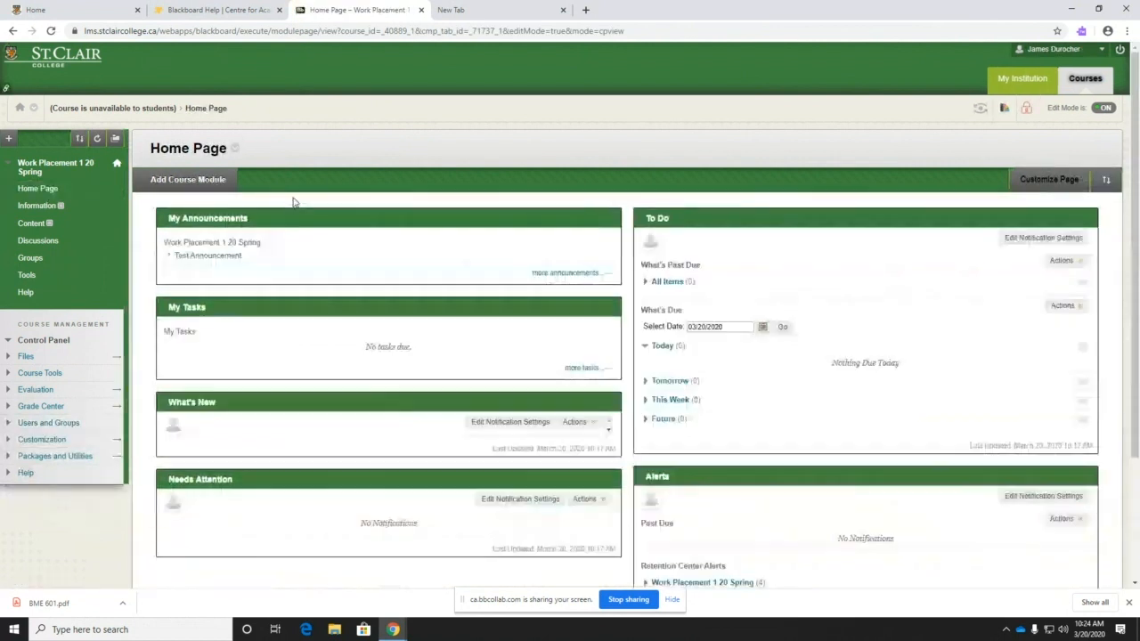
{"action": "left_click", "coordinate": [56, 424]}
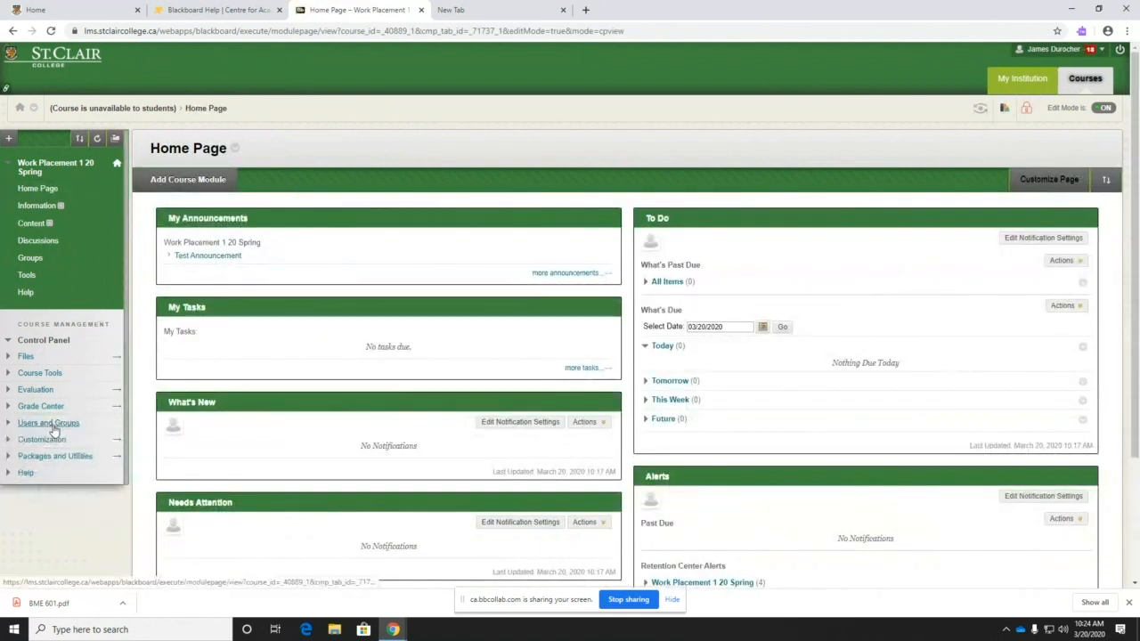
{"action": "left_click", "coordinate": [41, 423]}
{"action": "left_click", "coordinate": [27, 448]}
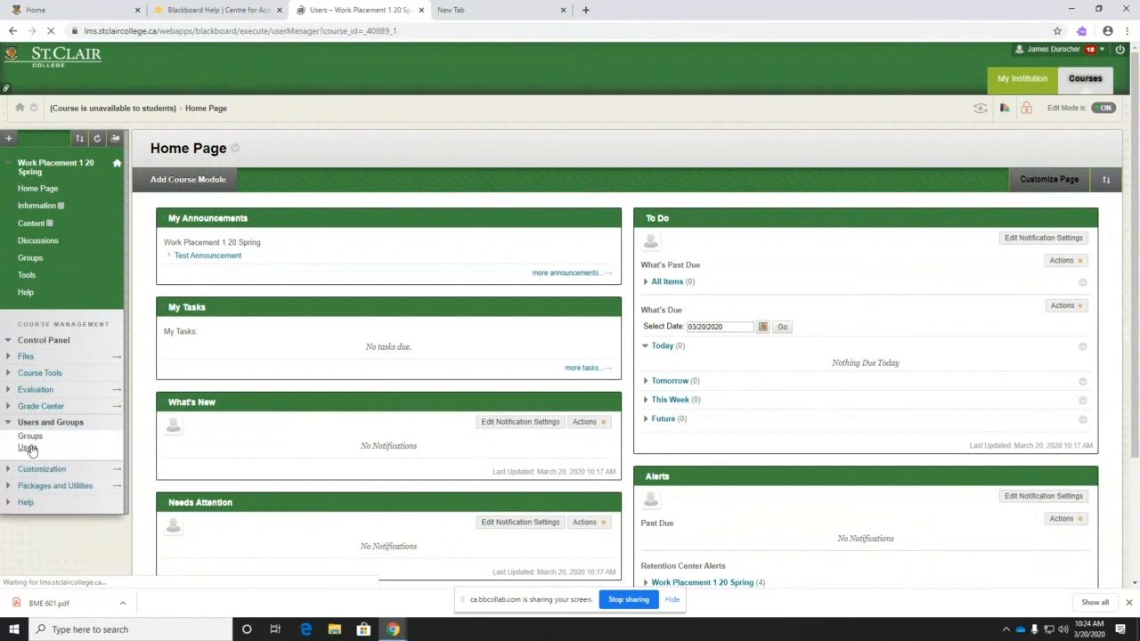
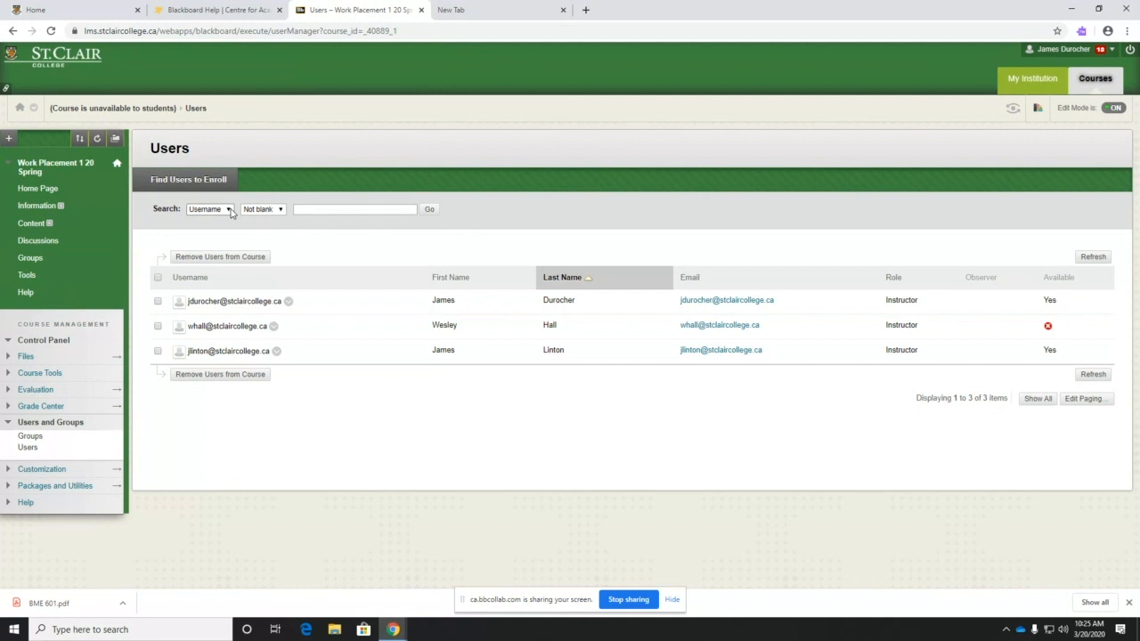
- Search existing user accounts by Email for the test user's address
{"action": "left_click", "coordinate": [191, 183]}
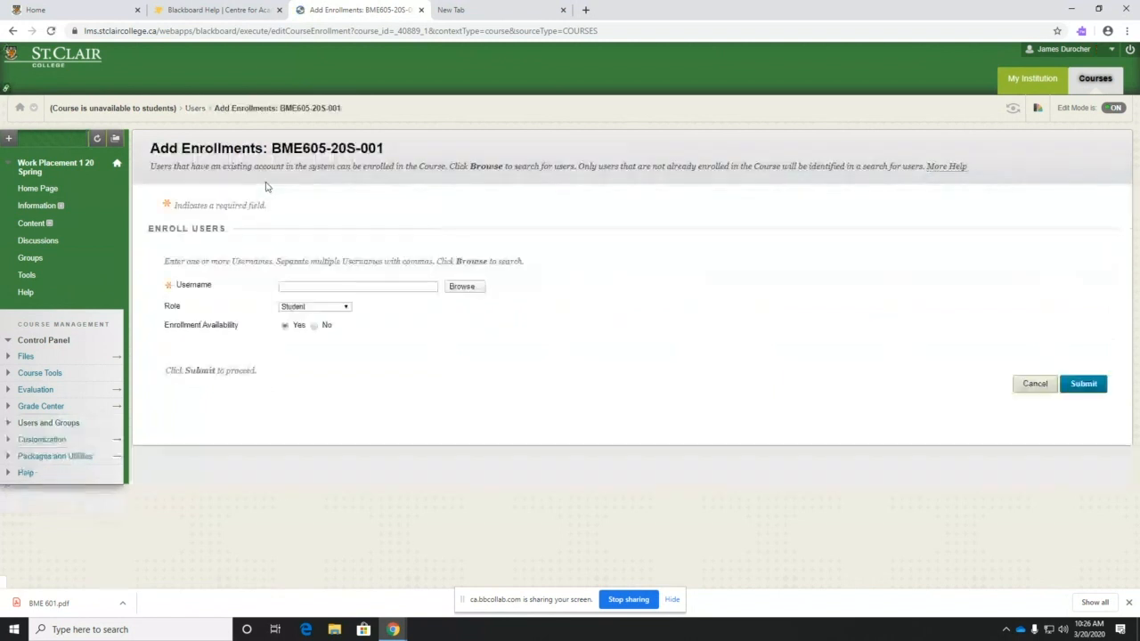
{"action": "left_click", "coordinate": [461, 287]}
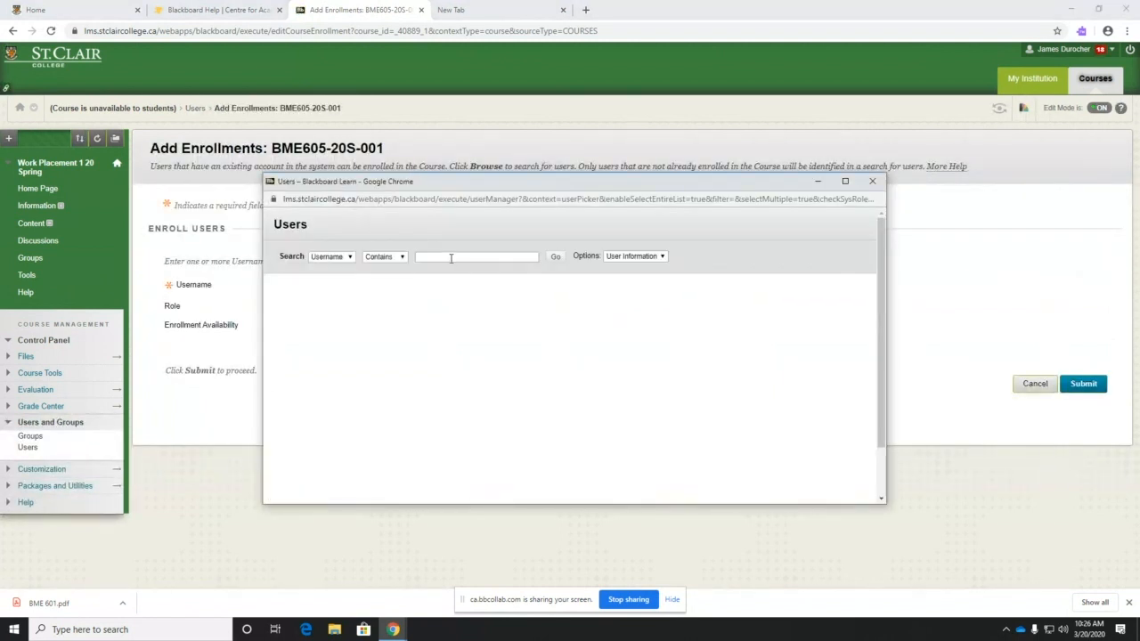
{"action": "type", "text": "d"}
{"action": "key", "text": "BackSpace"}
{"action": "left_click", "coordinate": [351, 258]}
{"action": "left_click", "coordinate": [341, 296]}
{"action": "left_click", "coordinate": [439, 257]}
{"action": "left_click", "coordinate": [556, 257]}
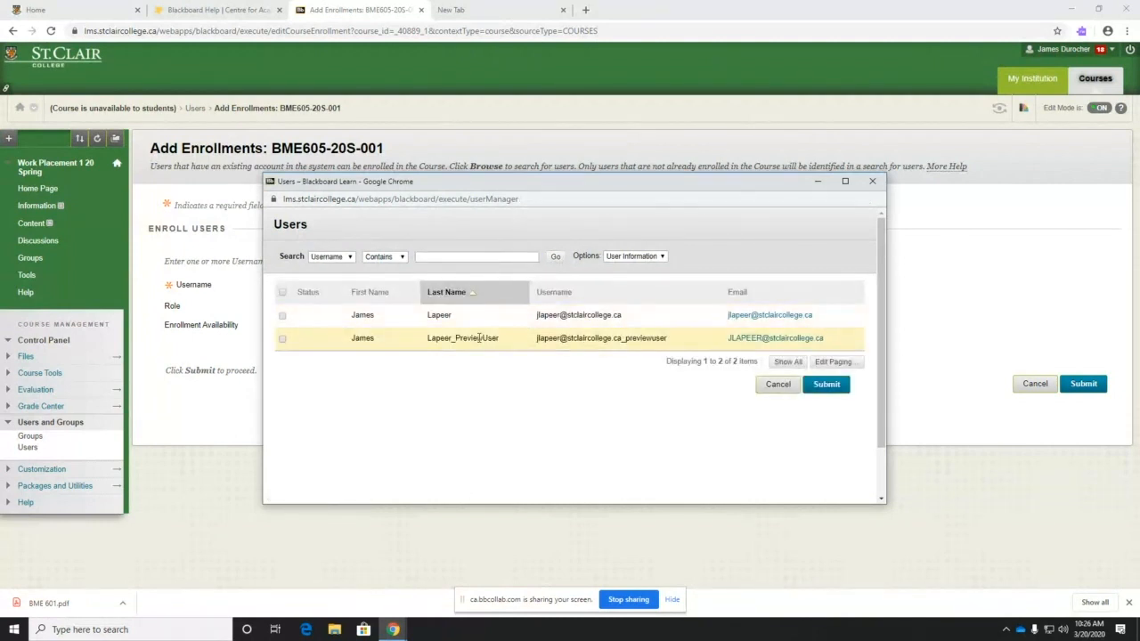
- Select the matching account and enroll it in the course as Course Builder
{"action": "left_click", "coordinate": [282, 317]}
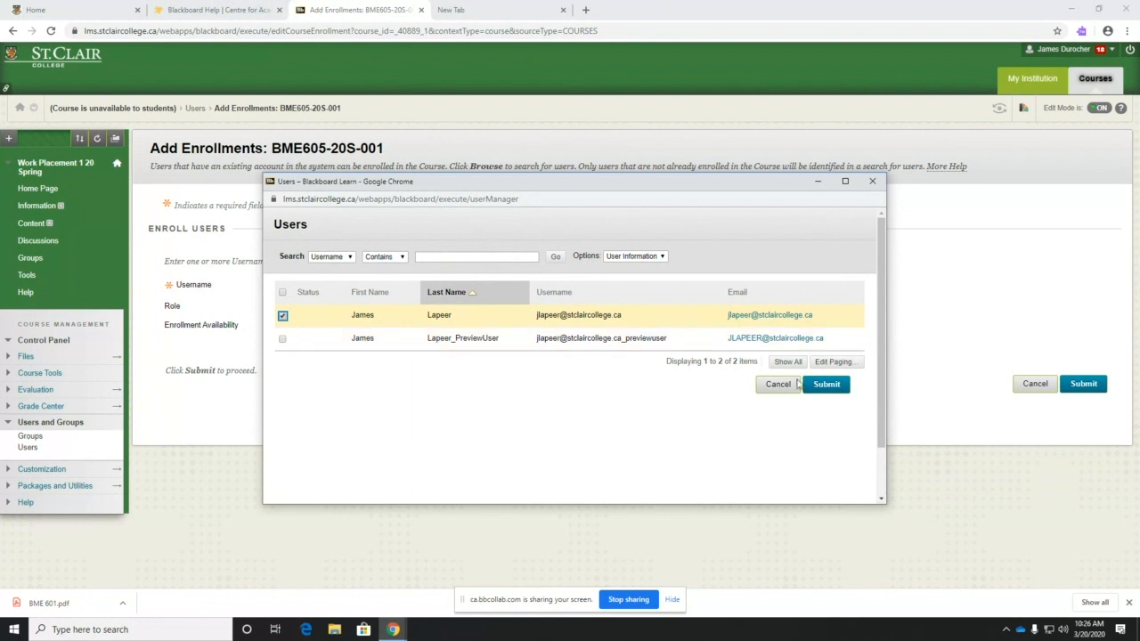
{"action": "left_click", "coordinate": [826, 385]}
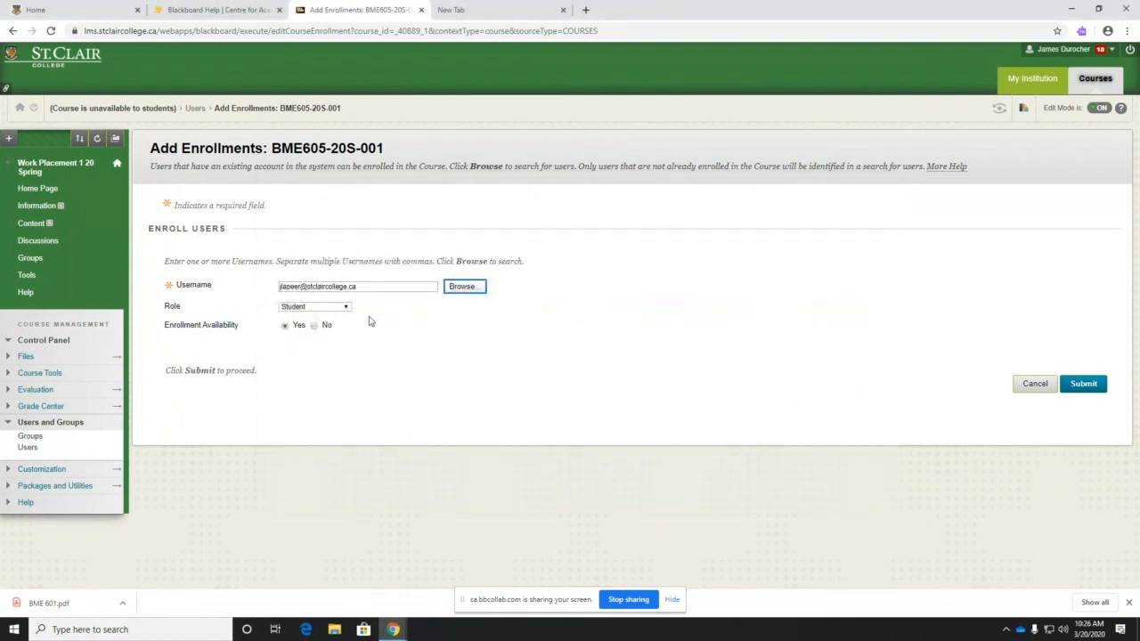
{"action": "left_click", "coordinate": [347, 308]}
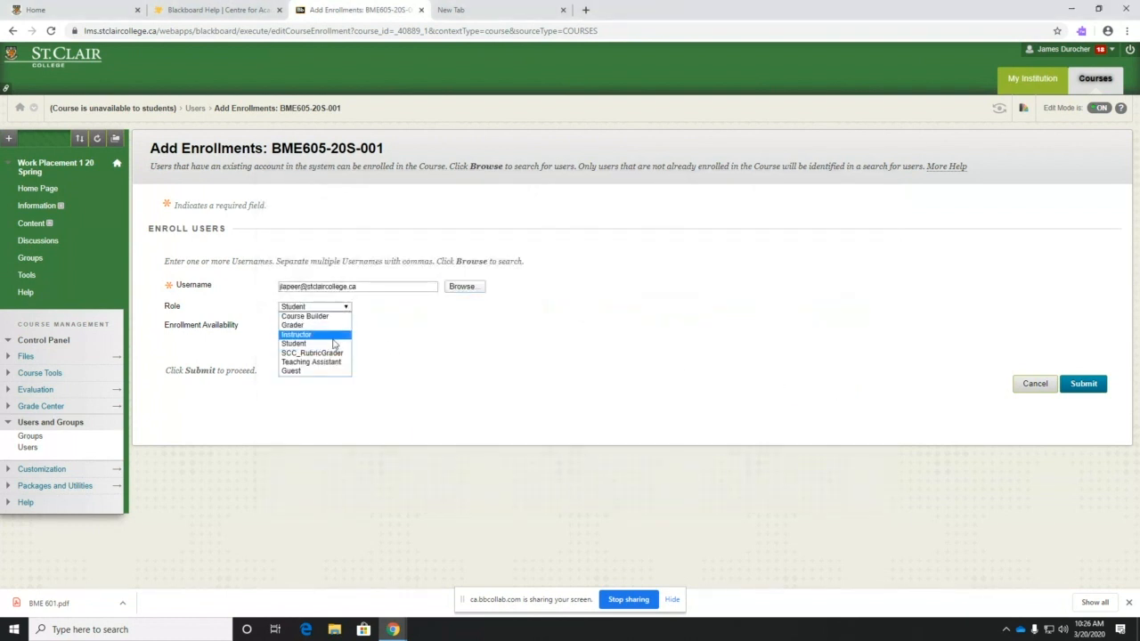
{"action": "left_click", "coordinate": [330, 316]}
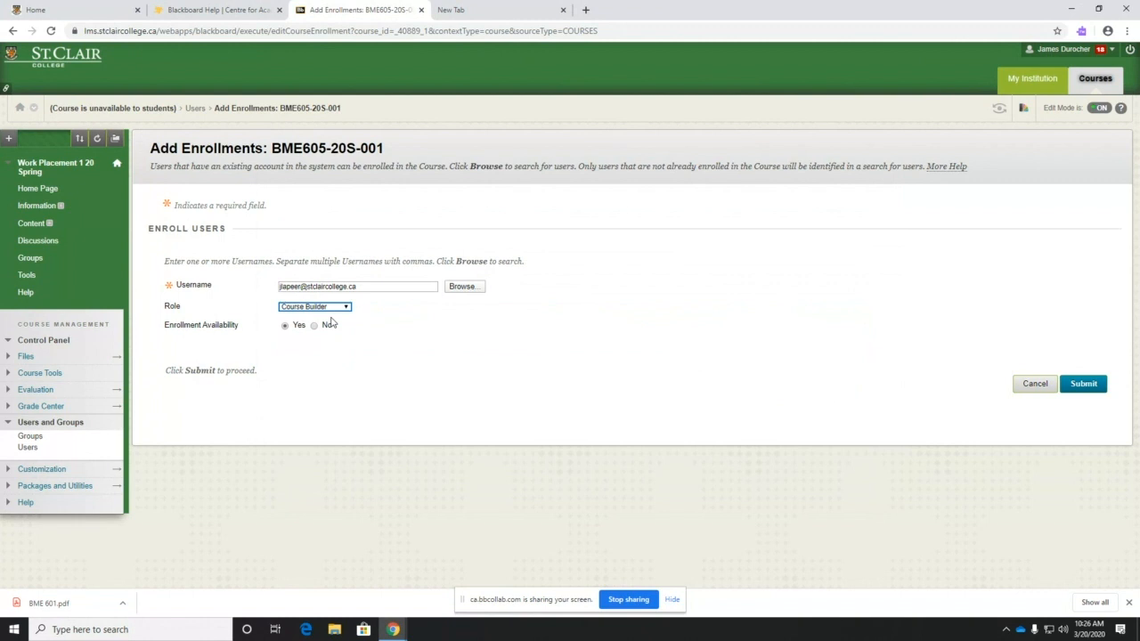
{"action": "left_click", "coordinate": [1083, 384]}
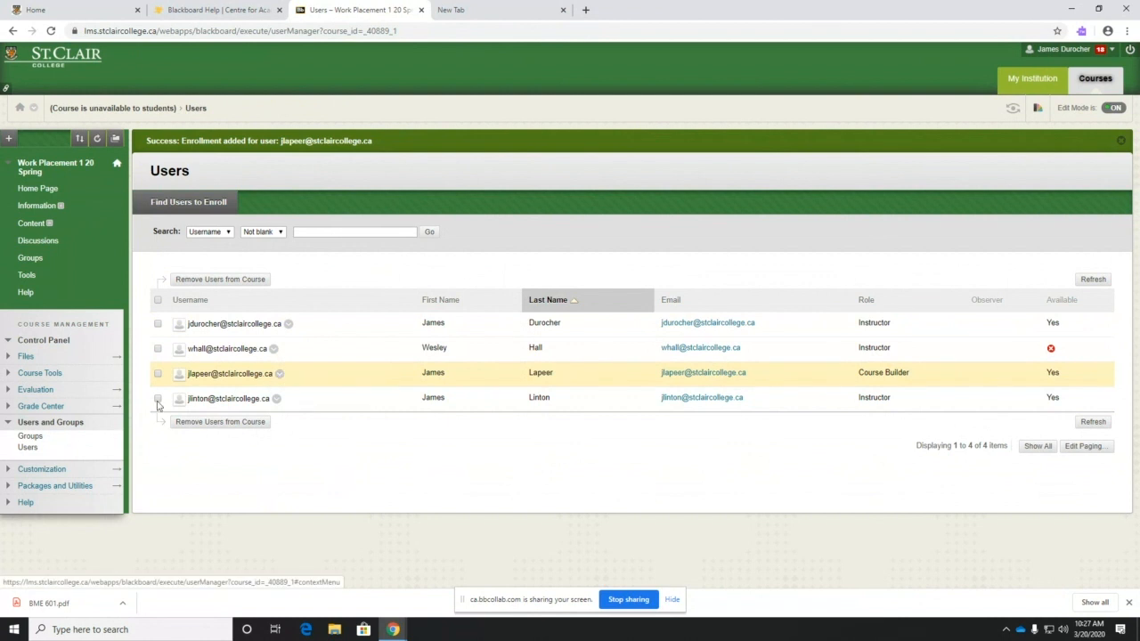
- Refresh the Users list, then remove the test user's Course Builder enrollment and confirm
{"action": "left_click", "coordinate": [27, 449]}
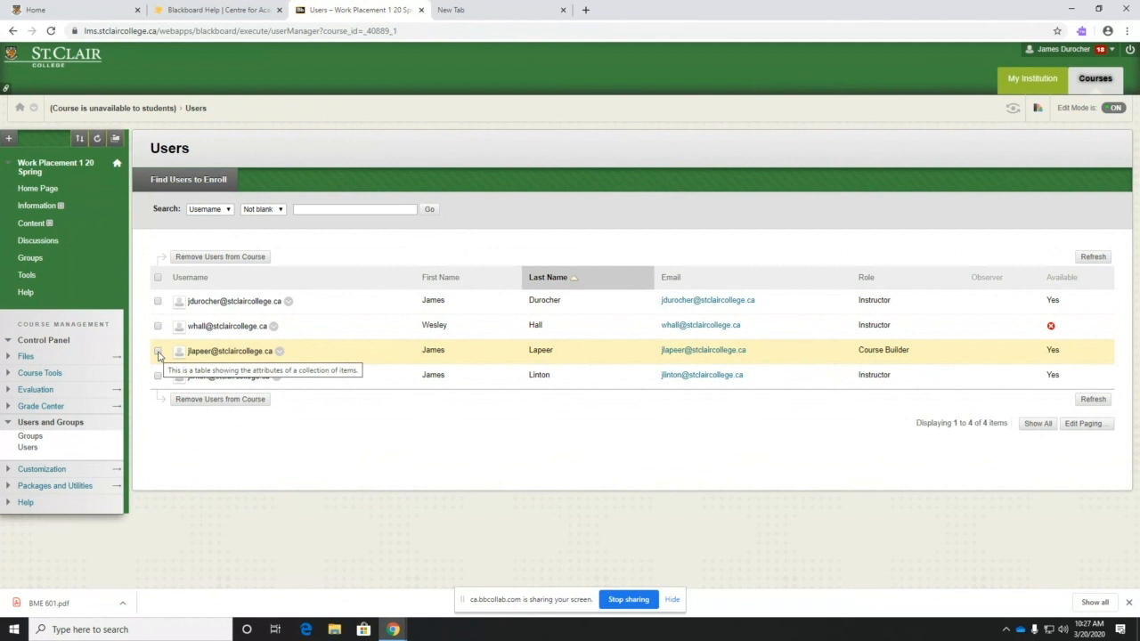
{"action": "left_click", "coordinate": [157, 352]}
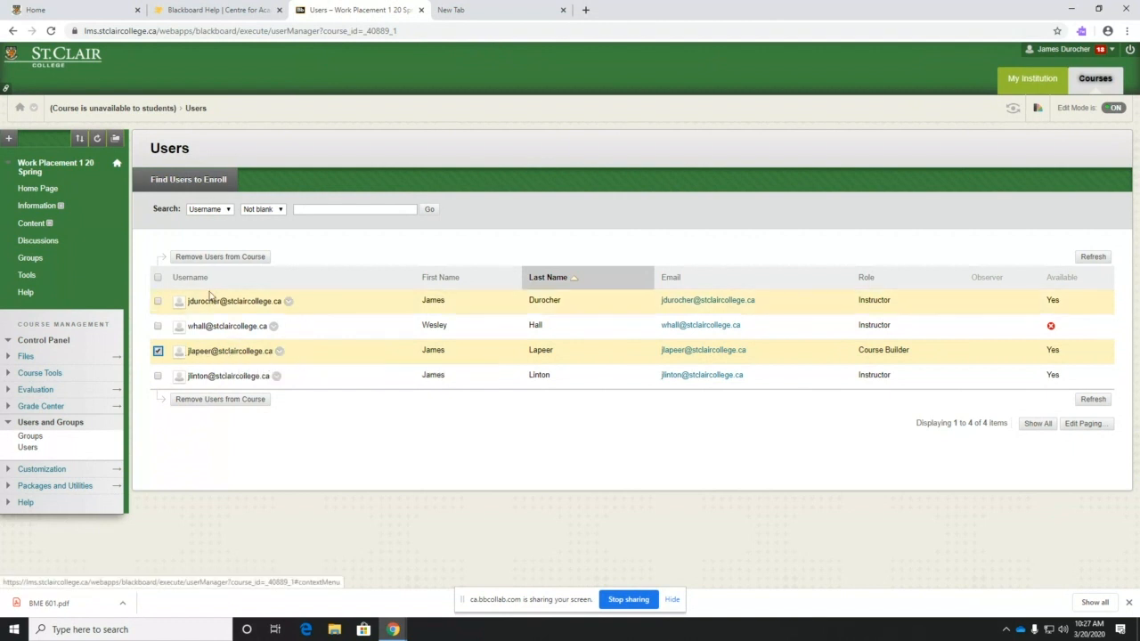
{"action": "left_click", "coordinate": [223, 260]}
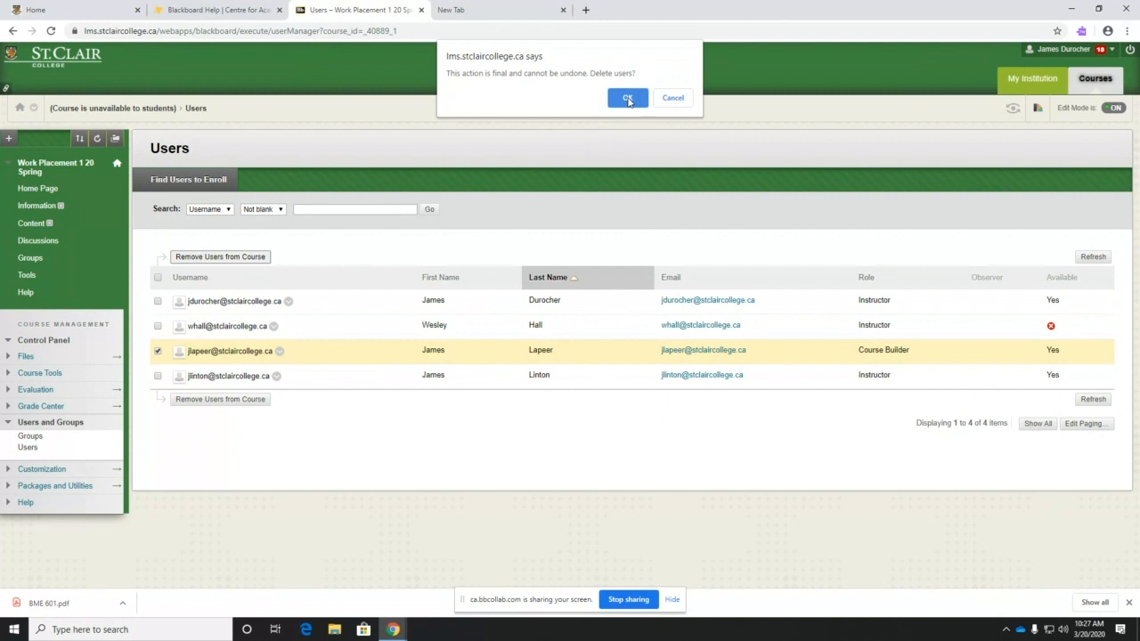
{"action": "left_click", "coordinate": [628, 99]}
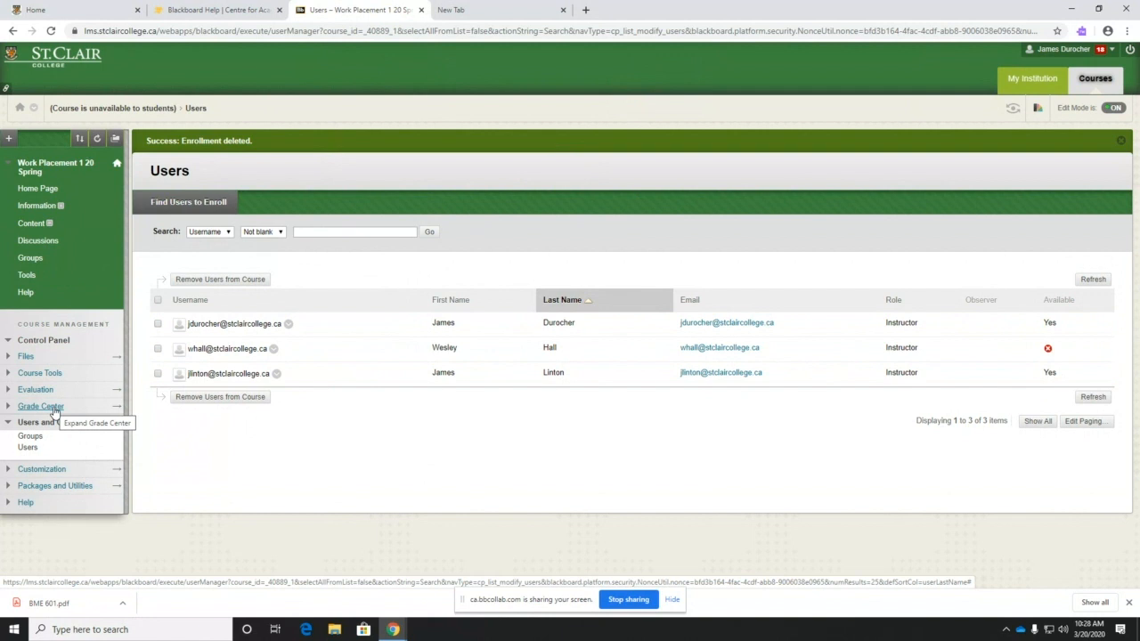
- Open the Full Grade Center from the Control Panel and choose Work Offline > Download
{"action": "left_click", "coordinate": [55, 411]}
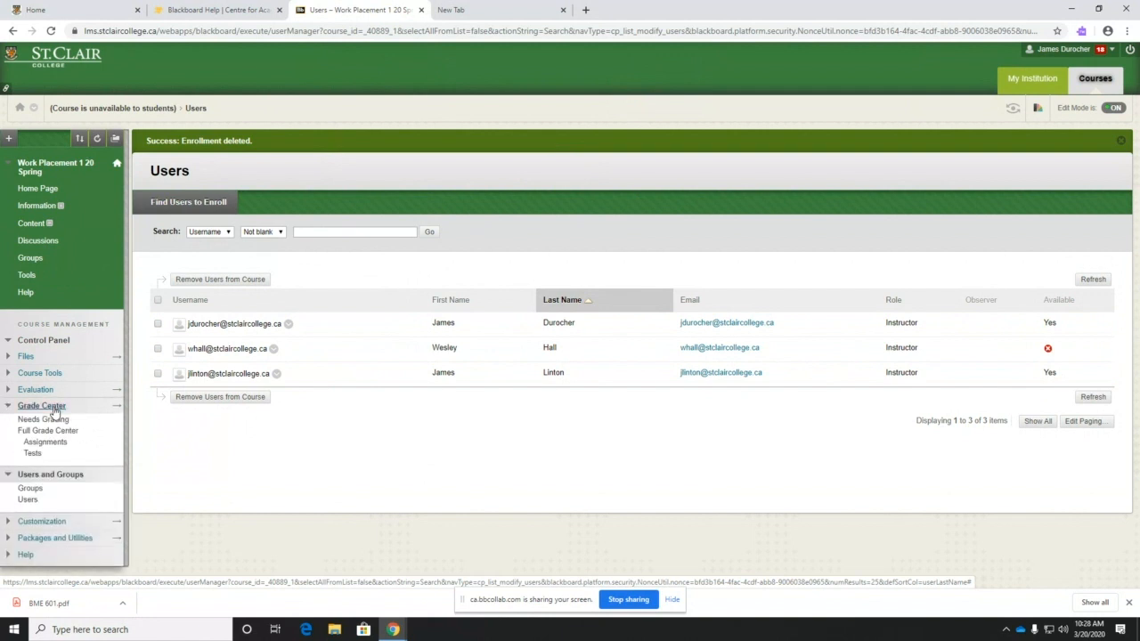
{"action": "left_click", "coordinate": [9, 474]}
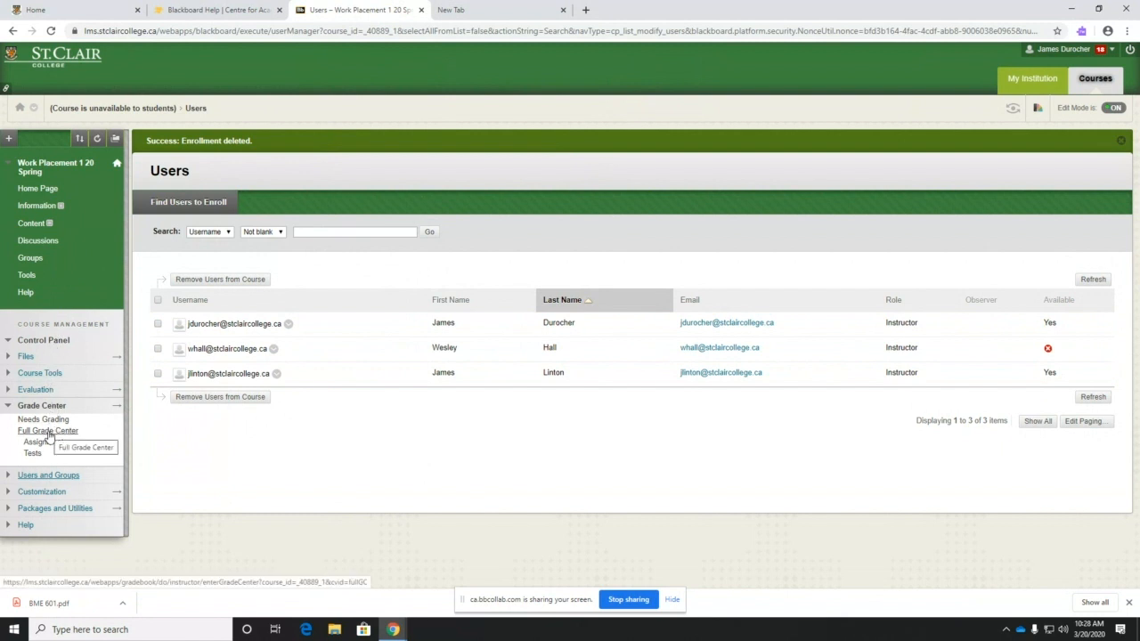
{"action": "left_click", "coordinate": [49, 431]}
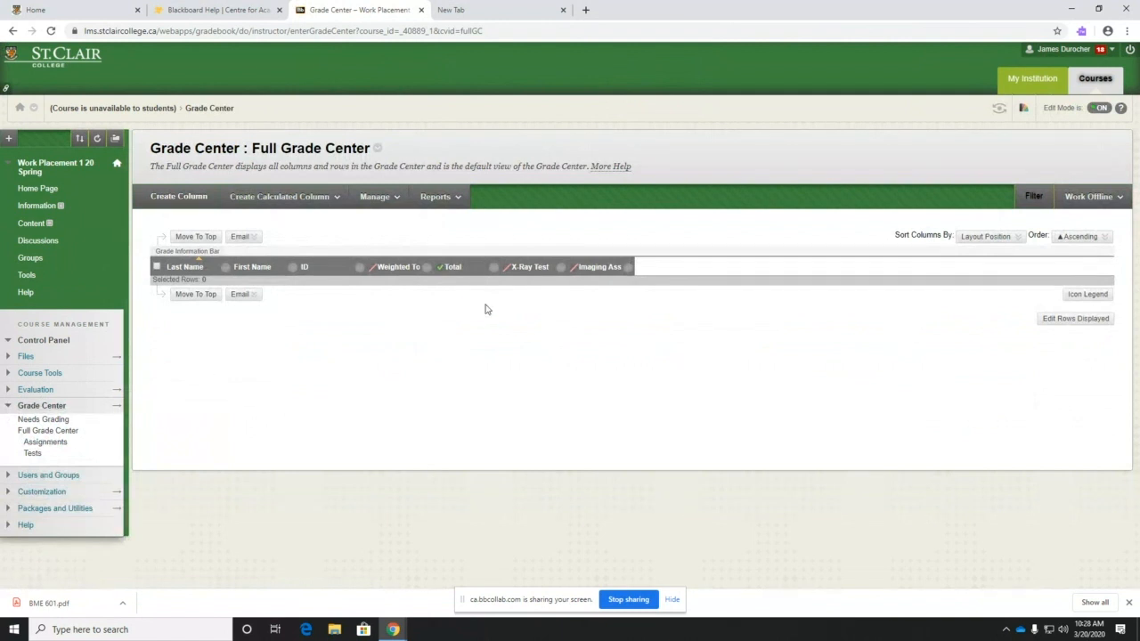
{"action": "left_click", "coordinate": [1100, 199]}
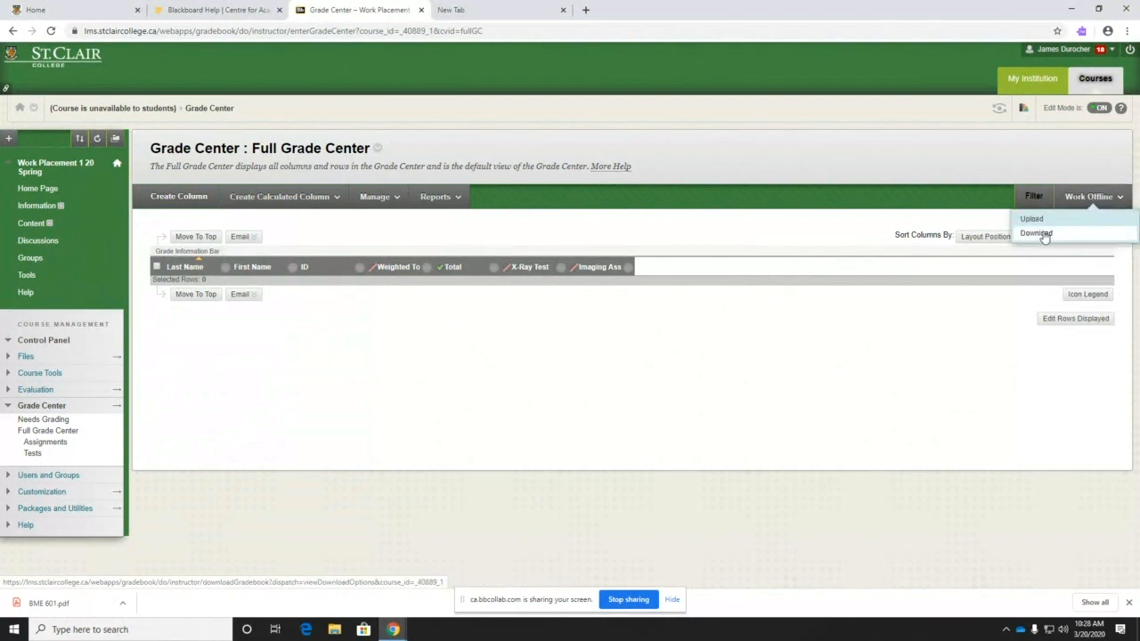
{"action": "left_click", "coordinate": [1040, 233]}
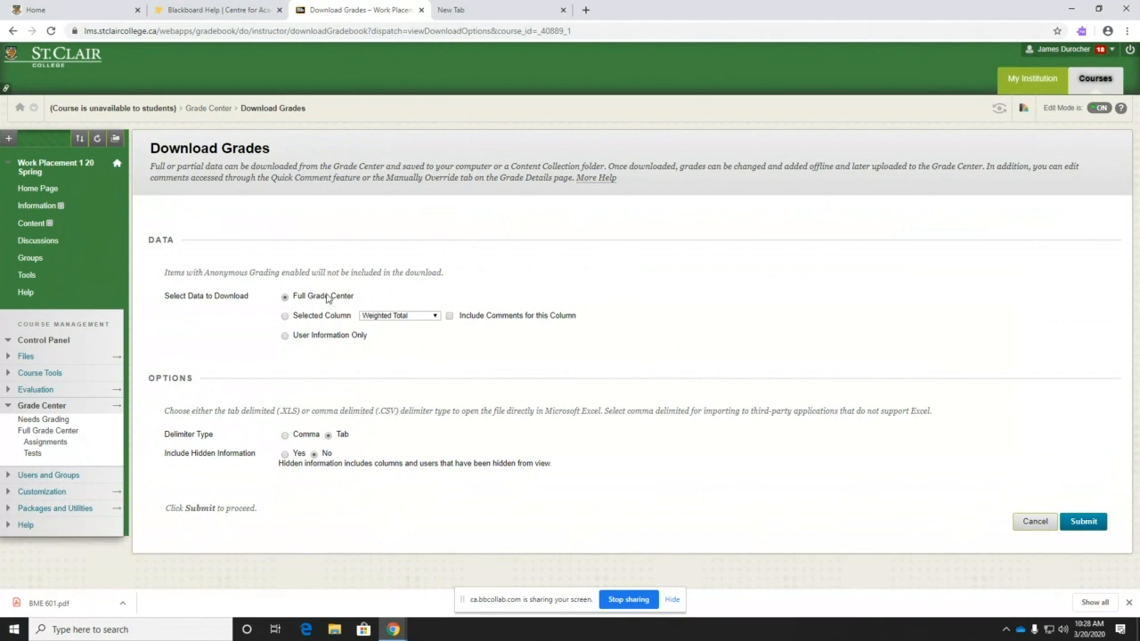
- Download the whole Full Grade Center as a tab-delimited .xls file and open it
{"action": "left_click", "coordinate": [328, 298]}
{"action": "left_click", "coordinate": [285, 318]}
{"action": "left_click", "coordinate": [435, 317]}
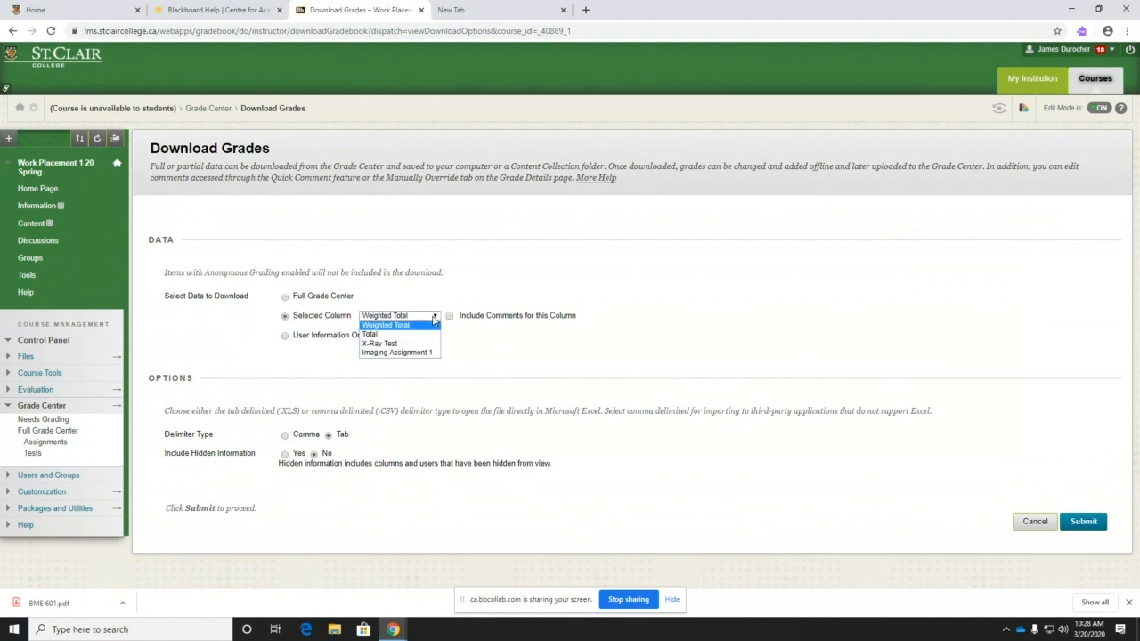
{"action": "left_click", "coordinate": [434, 323]}
{"action": "left_click", "coordinate": [287, 298]}
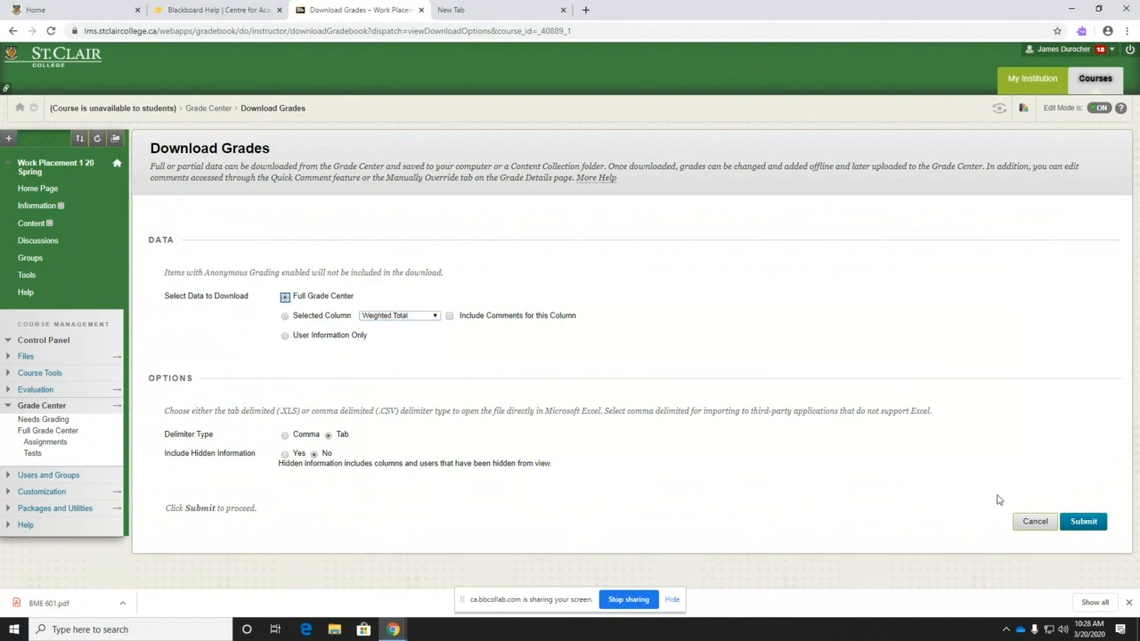
{"action": "left_click", "coordinate": [1080, 523]}
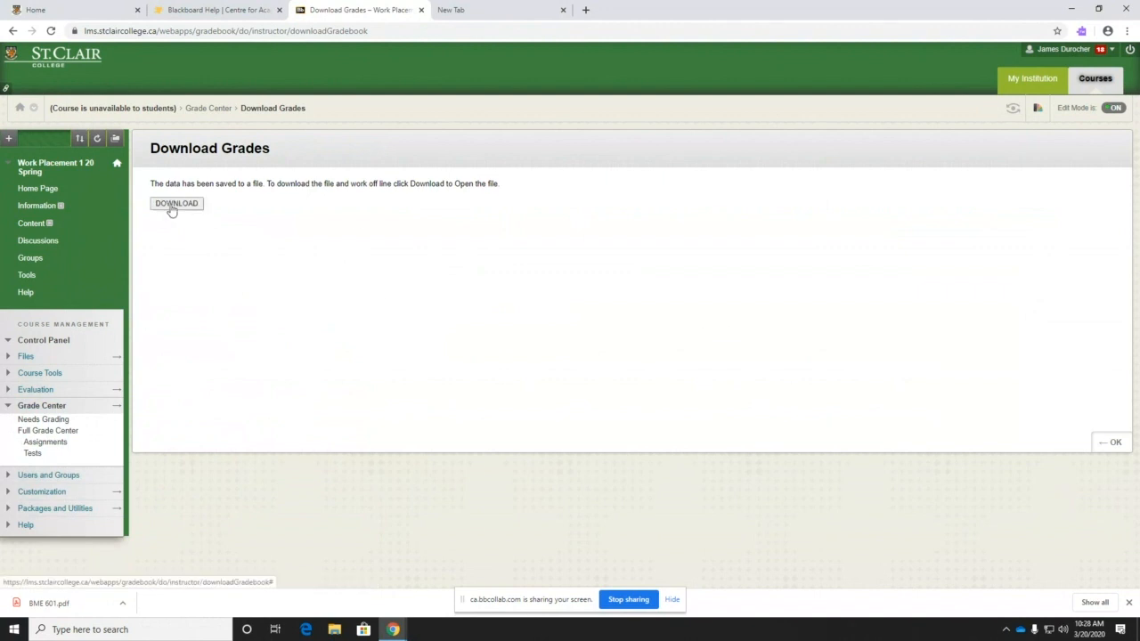
{"action": "left_click", "coordinate": [171, 204]}
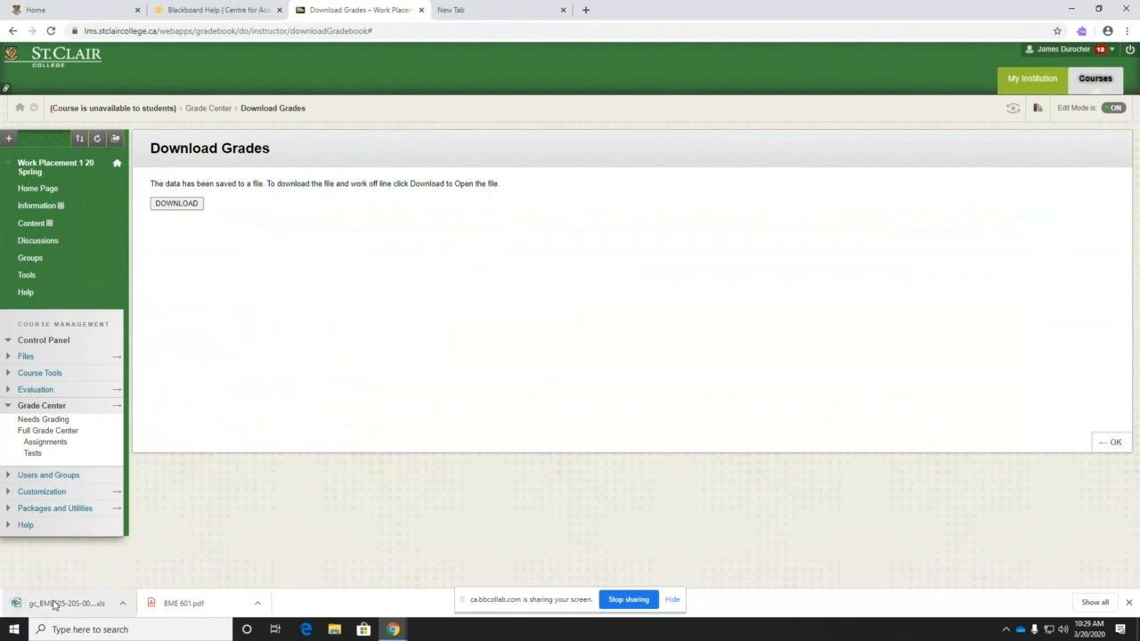
{"action": "left_click", "coordinate": [54, 603]}
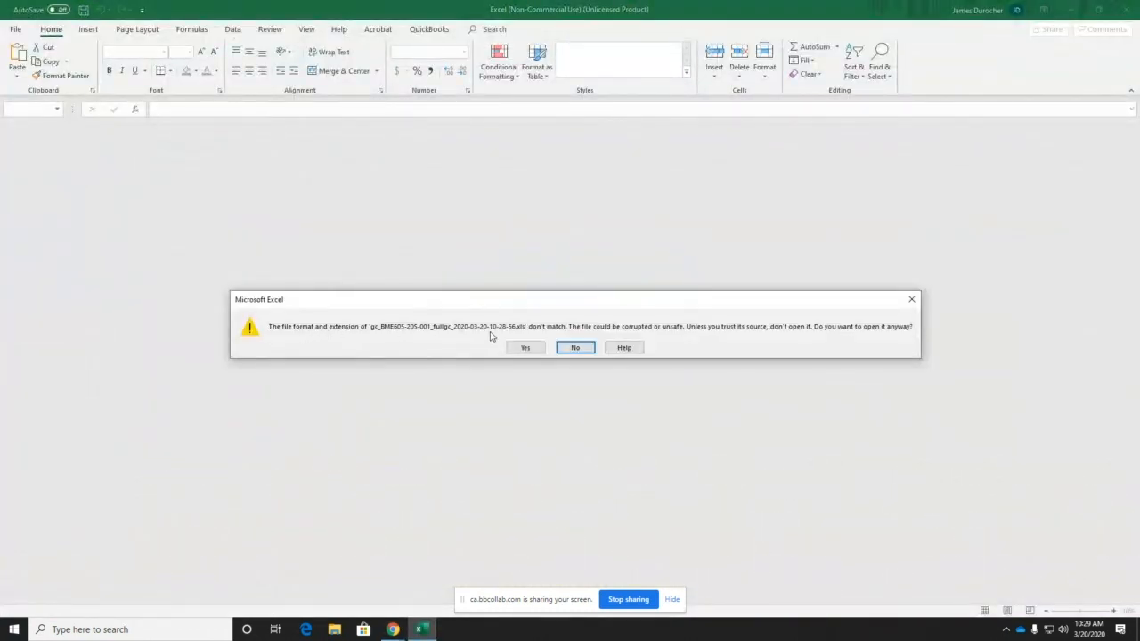
- Open the grade file despite the format warning and inspect the header rows
{"action": "left_click", "coordinate": [534, 349]}
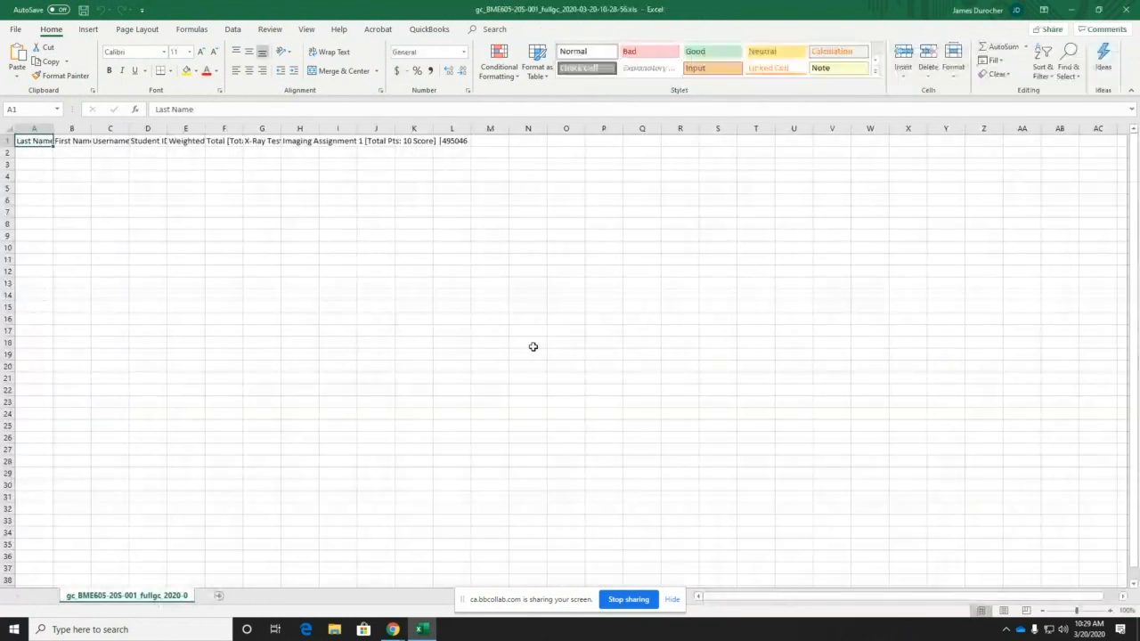
{"action": "left_click", "coordinate": [30, 152]}
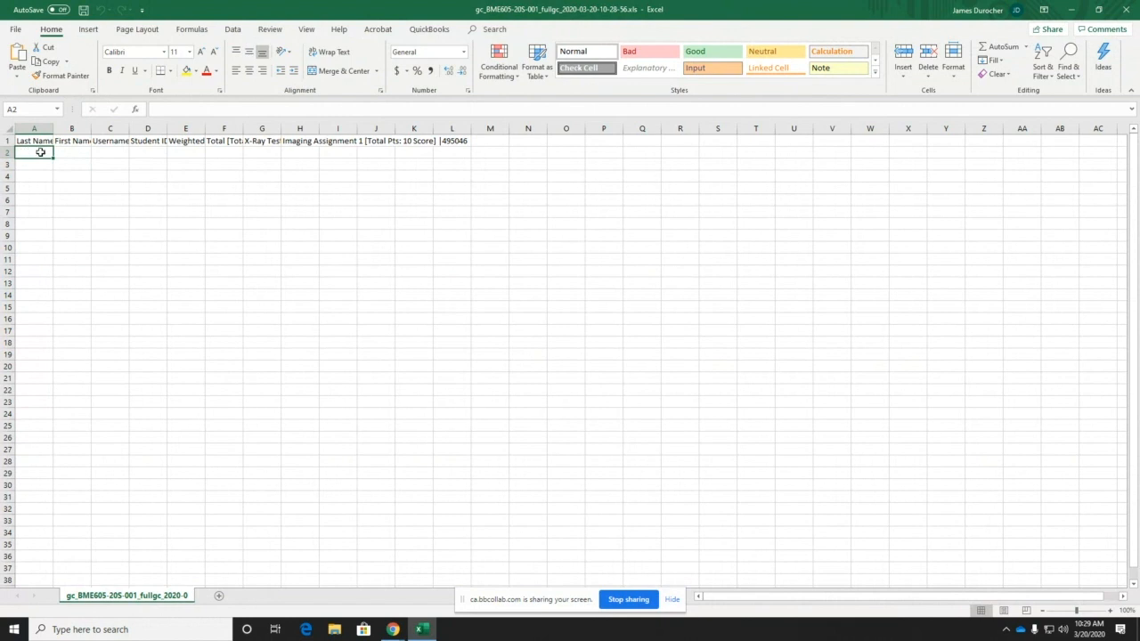
{"action": "left_click", "coordinate": [454, 153]}
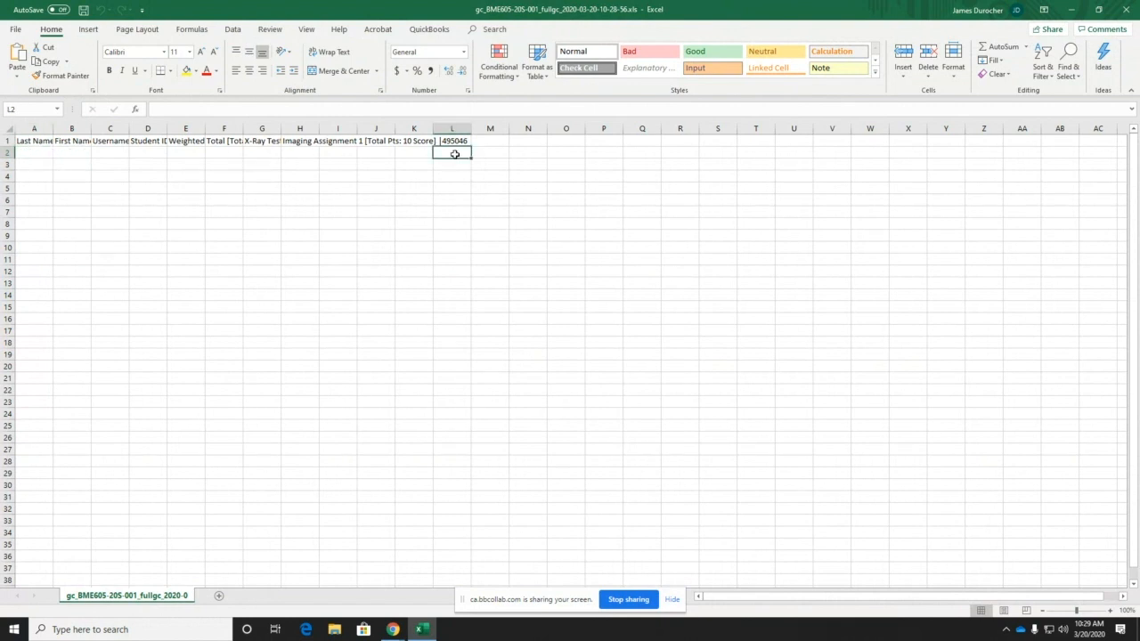
{"action": "left_click", "coordinate": [358, 153]}
{"action": "left_click", "coordinate": [137, 155]}
{"action": "left_click", "coordinate": [44, 153]}
{"action": "left_click", "coordinate": [38, 198]}
- Save the grades as an Excel Workbook (*.xlsx) and close Excel
{"action": "left_click", "coordinate": [15, 28]}
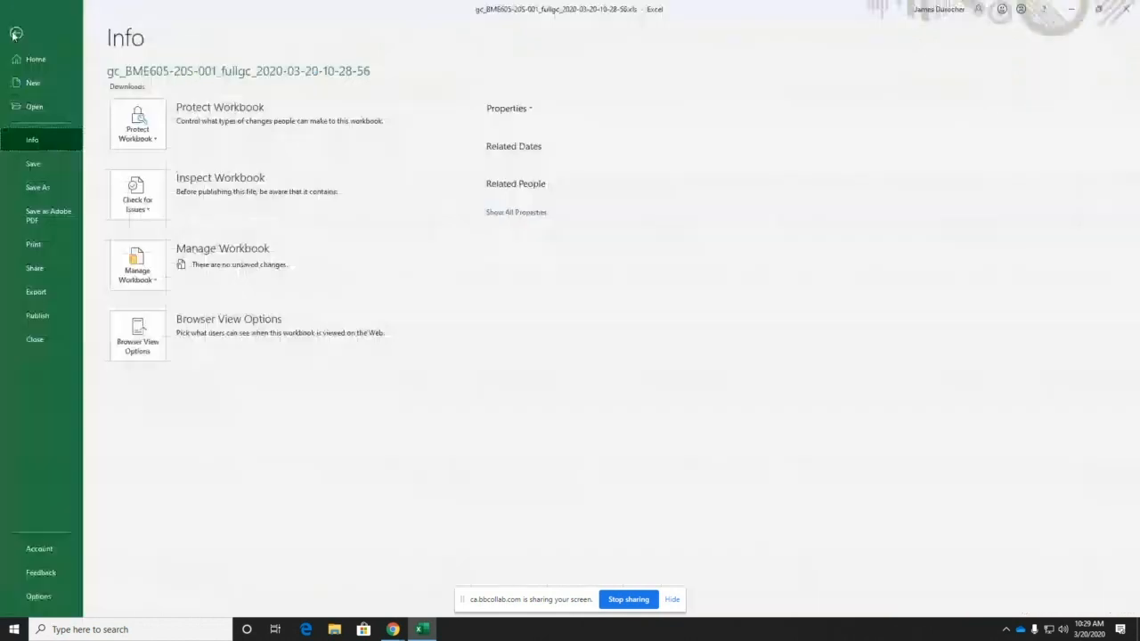
{"action": "left_click", "coordinate": [40, 187]}
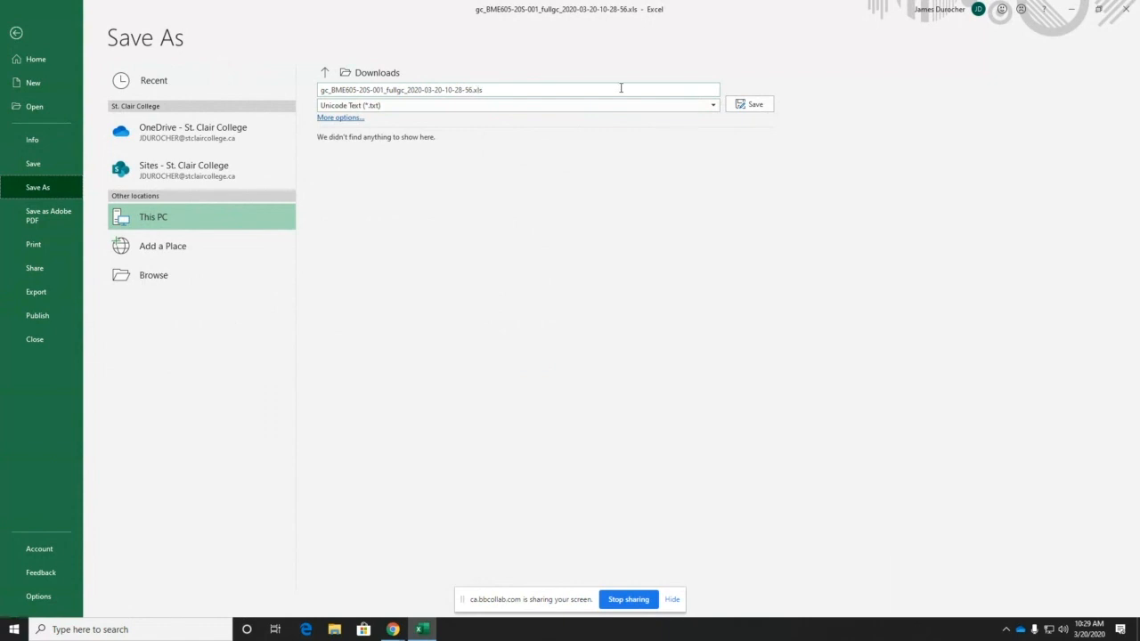
{"action": "left_click", "coordinate": [713, 106]}
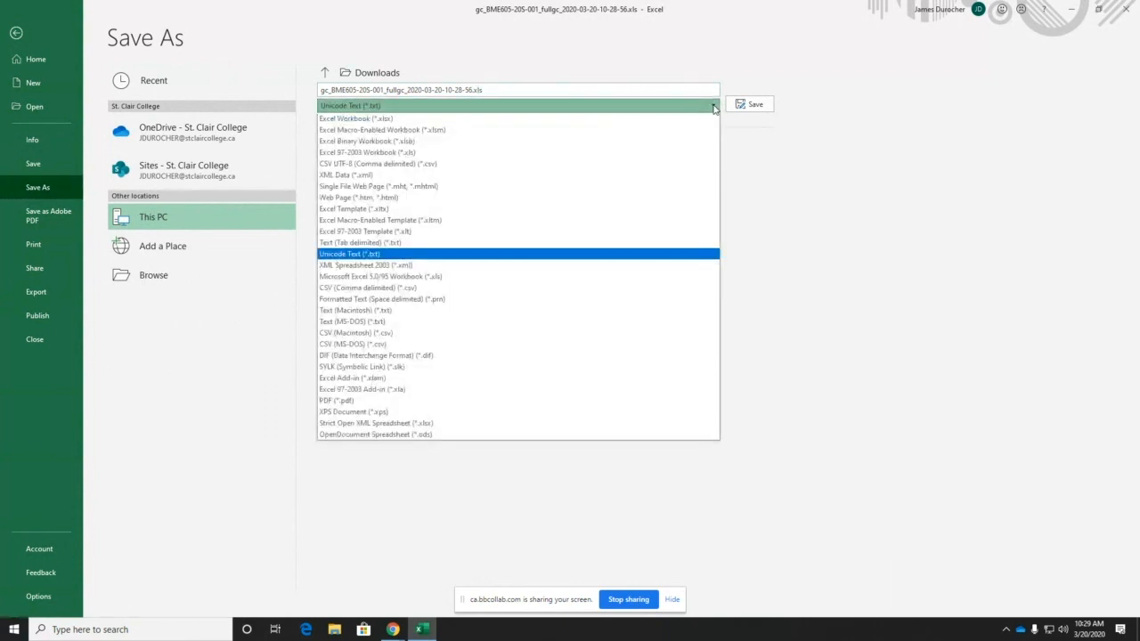
{"action": "left_click", "coordinate": [625, 118]}
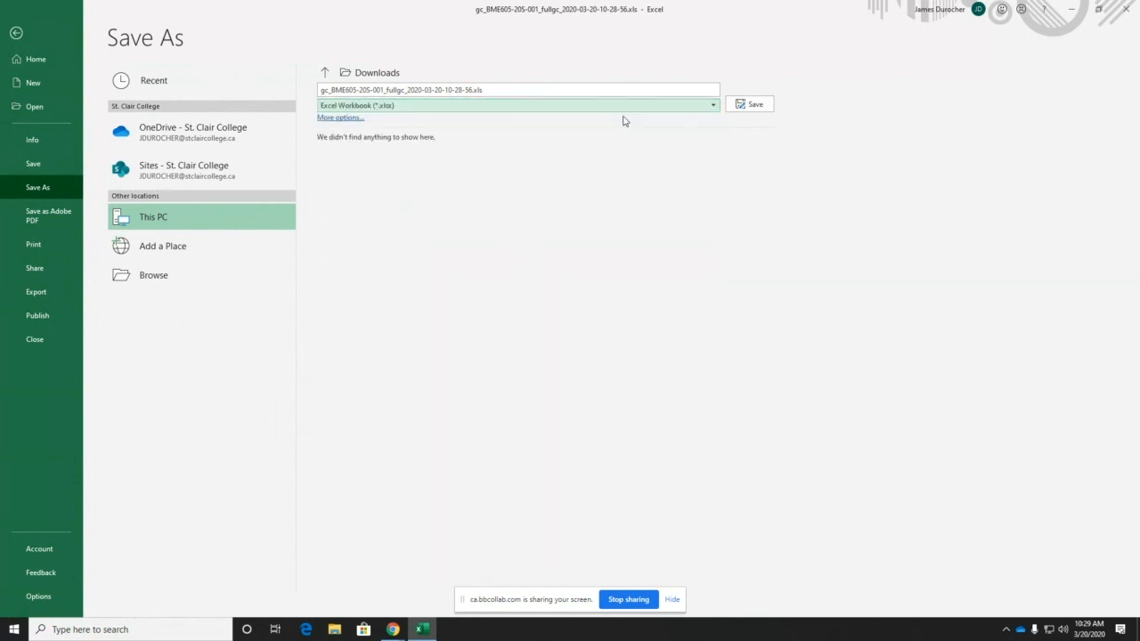
{"action": "left_click", "coordinate": [757, 106]}
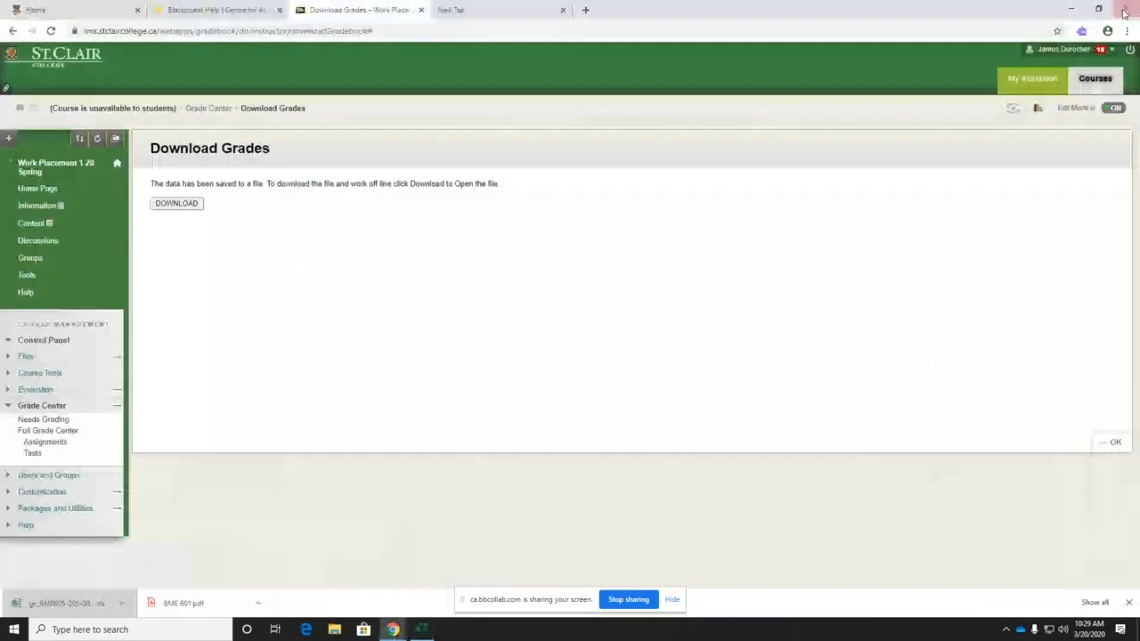
{"action": "left_click", "coordinate": [1125, 10]}
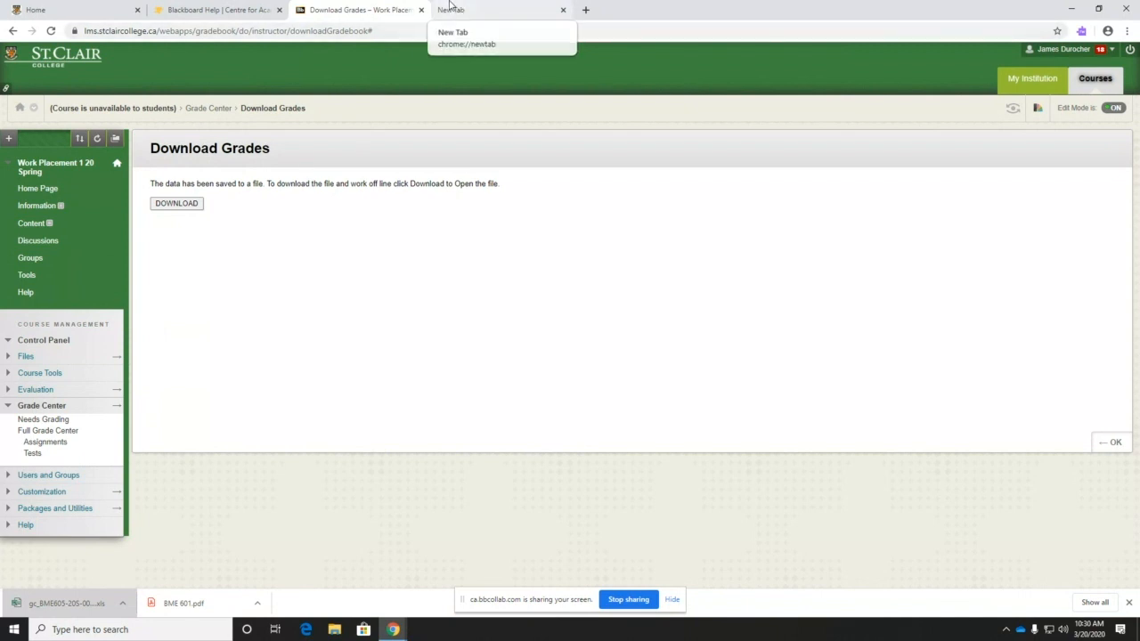
- Close the empty new tab and return to the Work Placement course Home Page
{"action": "left_click", "coordinate": [472, 10]}
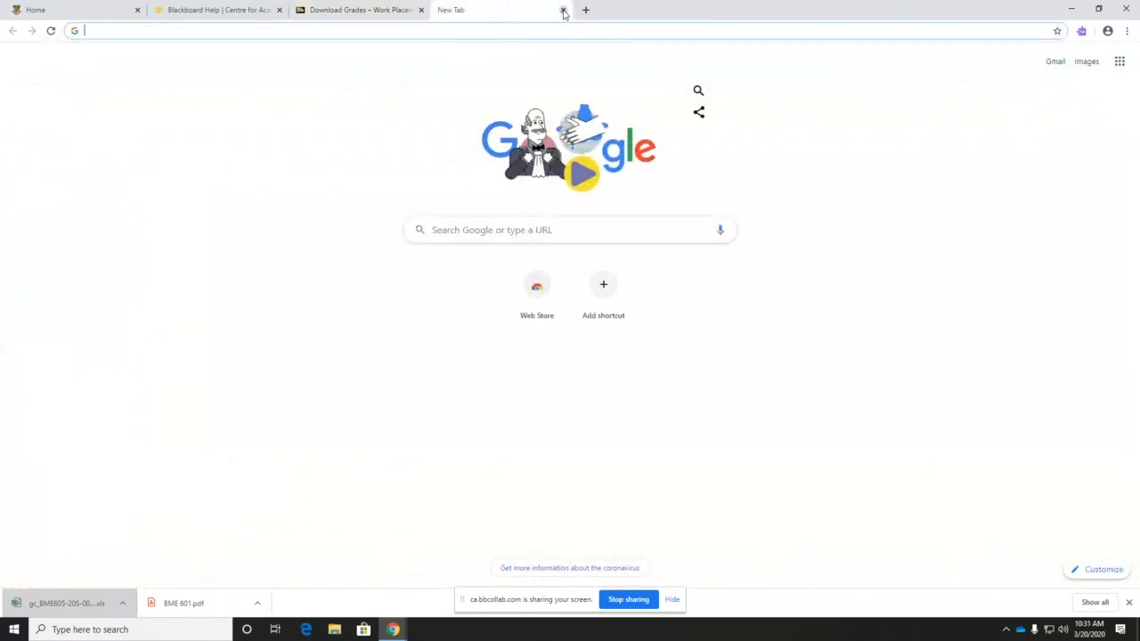
{"action": "left_click", "coordinate": [563, 11]}
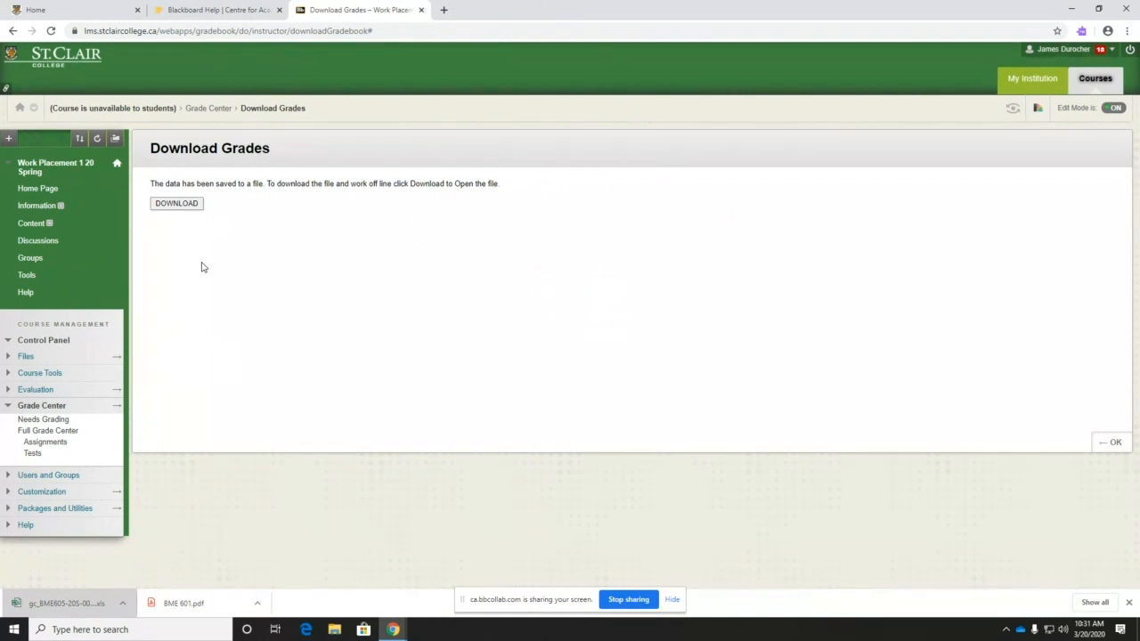
{"action": "left_click", "coordinate": [30, 190]}
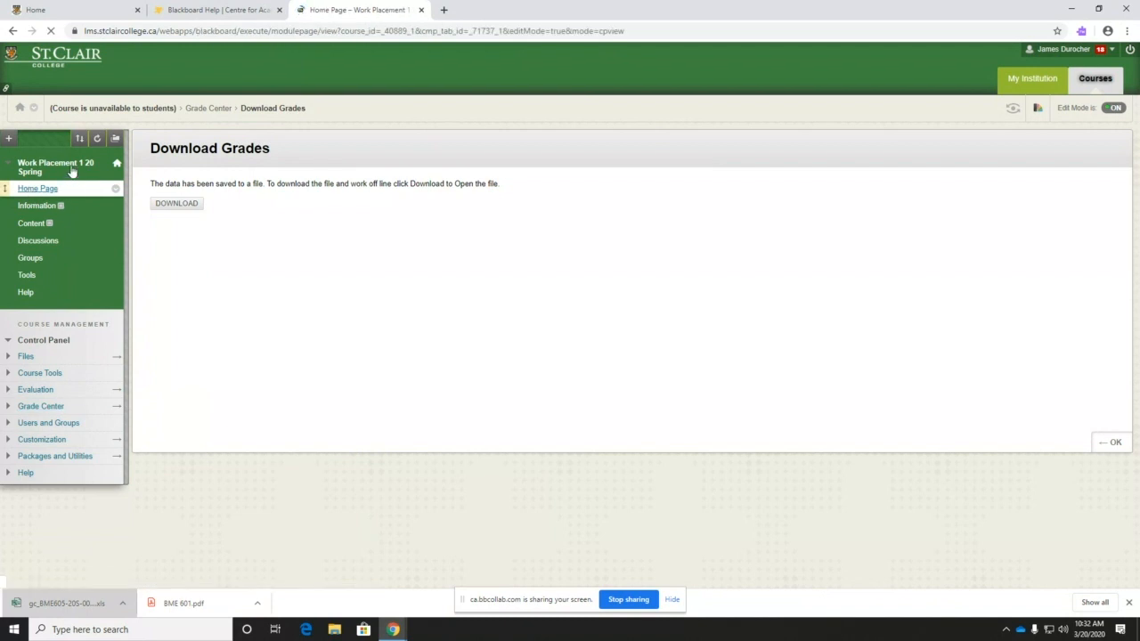